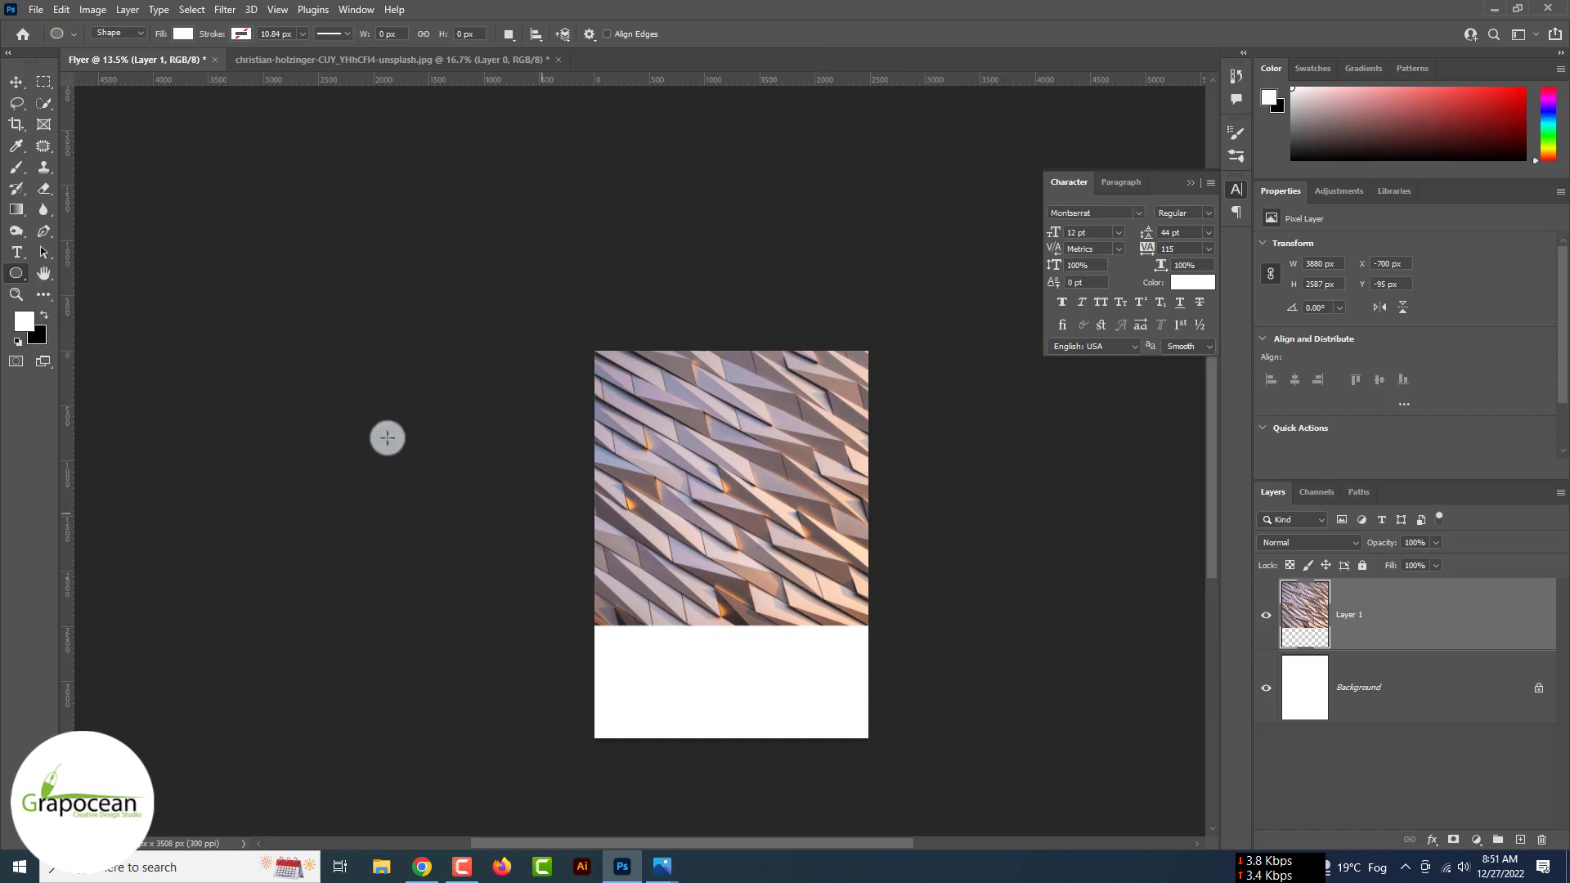
# - Draw a large circle over the flyer's lower half and fill it dark purple
pyautogui.moveTo(385, 434); pyautogui.dragTo(711, 465)
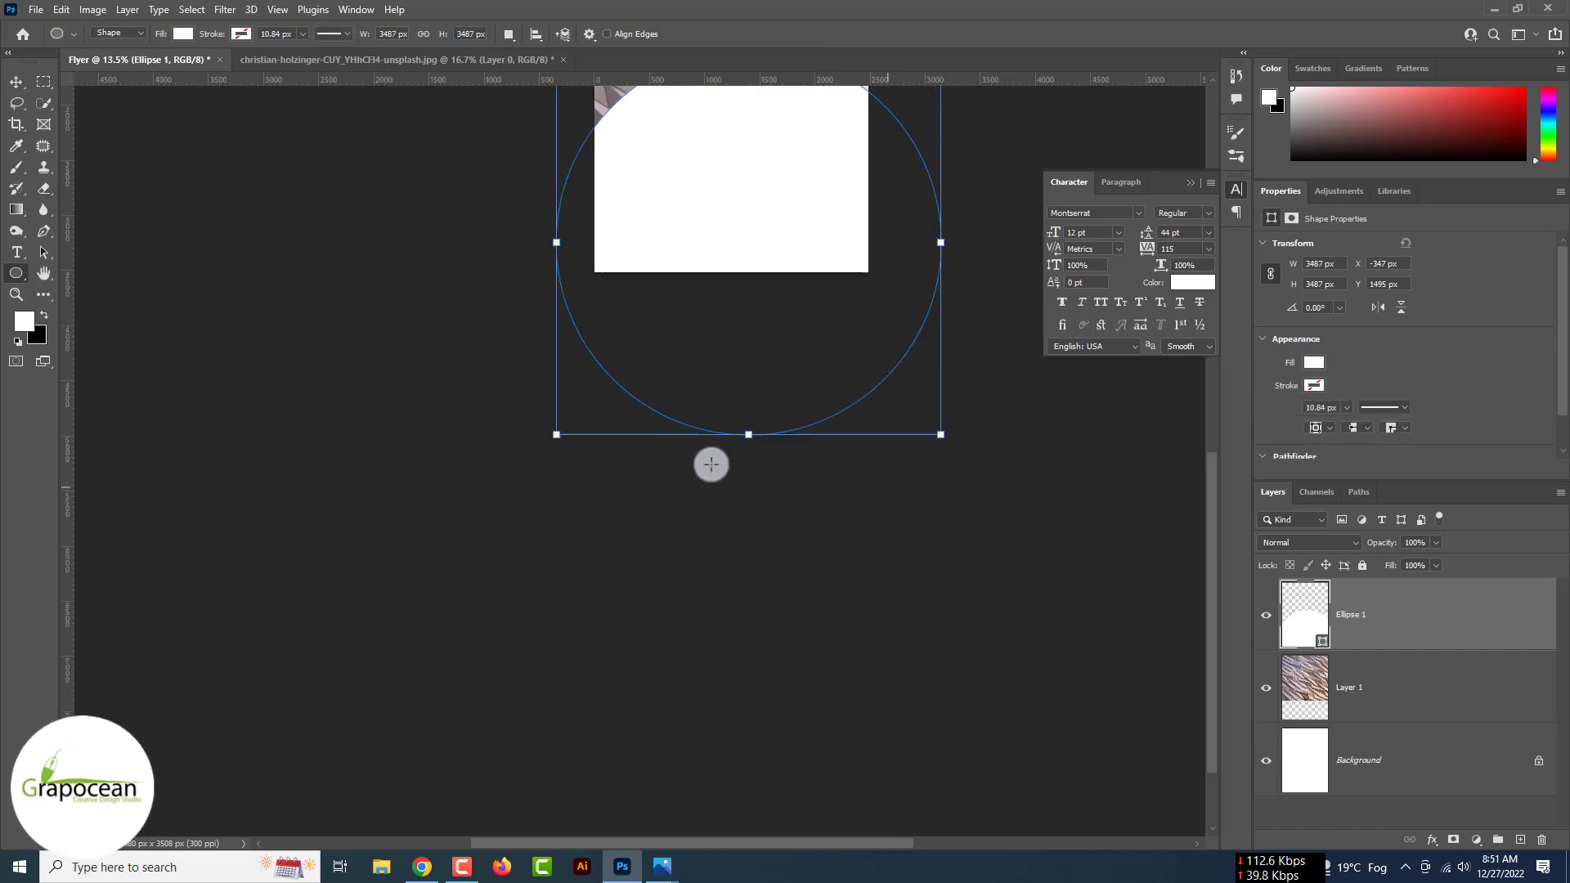
pyautogui.click(16, 82)
pyautogui.doubleClick(1305, 614)
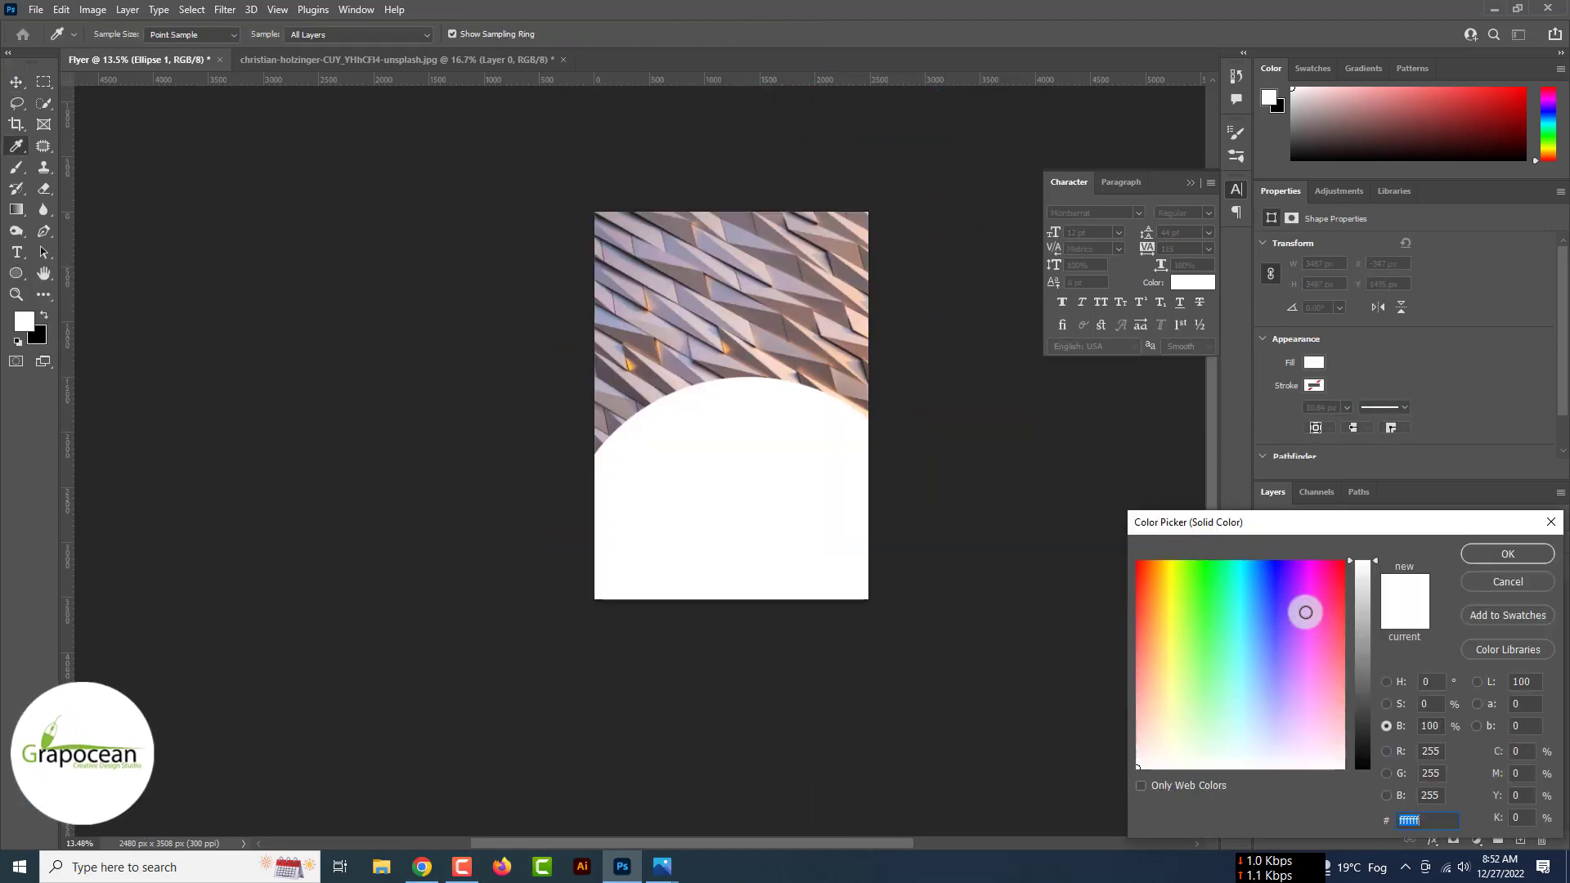
pyautogui.write('342d3e')
pyautogui.click(1540, 559)
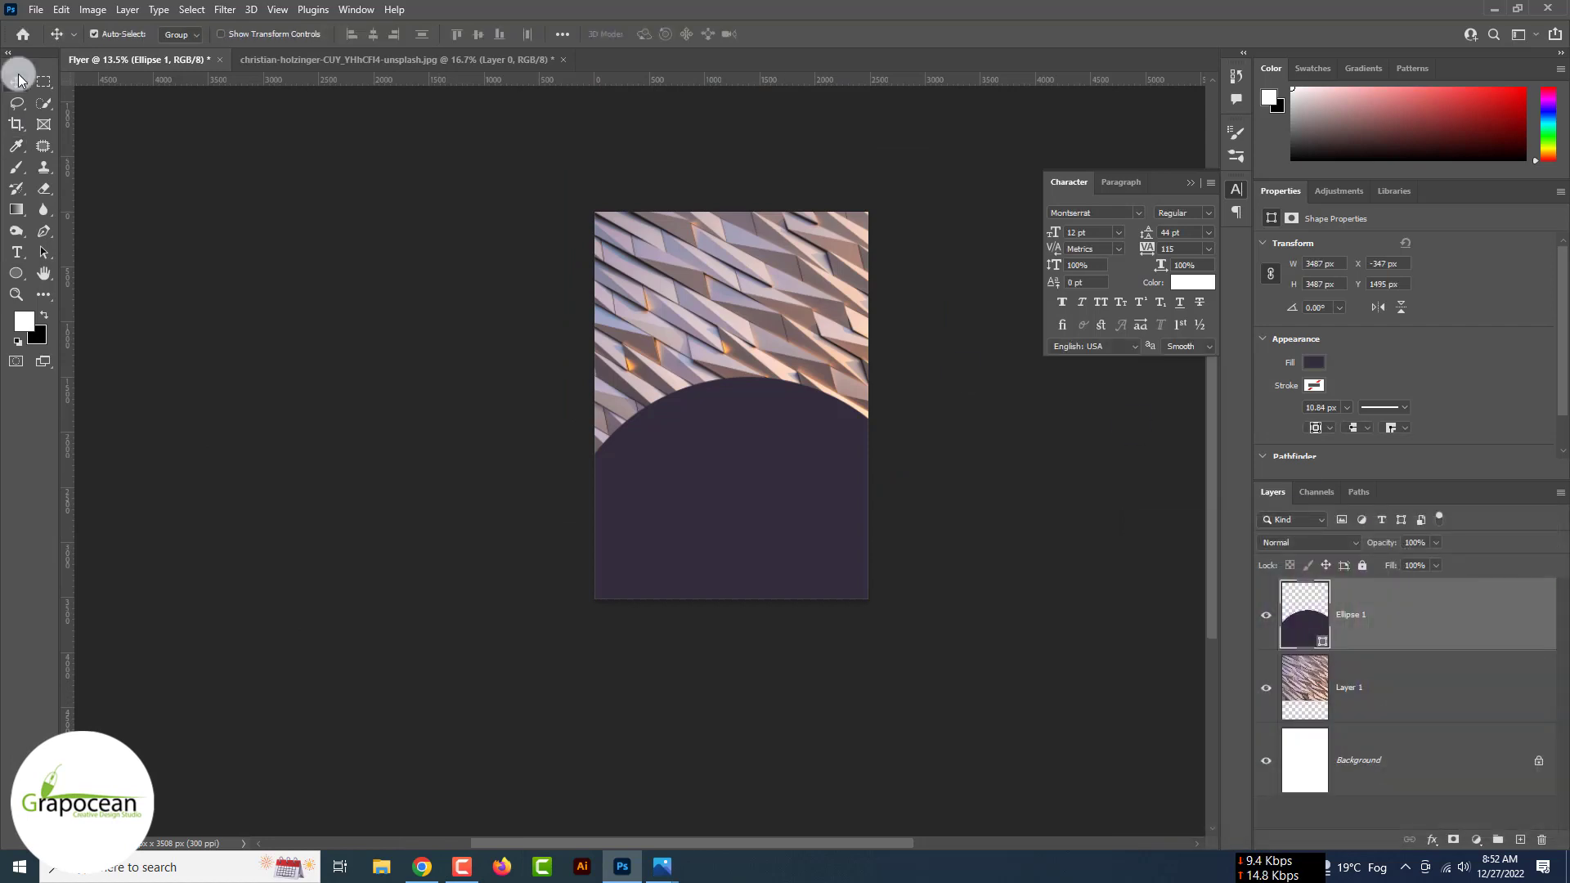
pyautogui.moveTo(701, 459); pyautogui.dragTo(684, 489)
pyautogui.doubleClick(1305, 613)
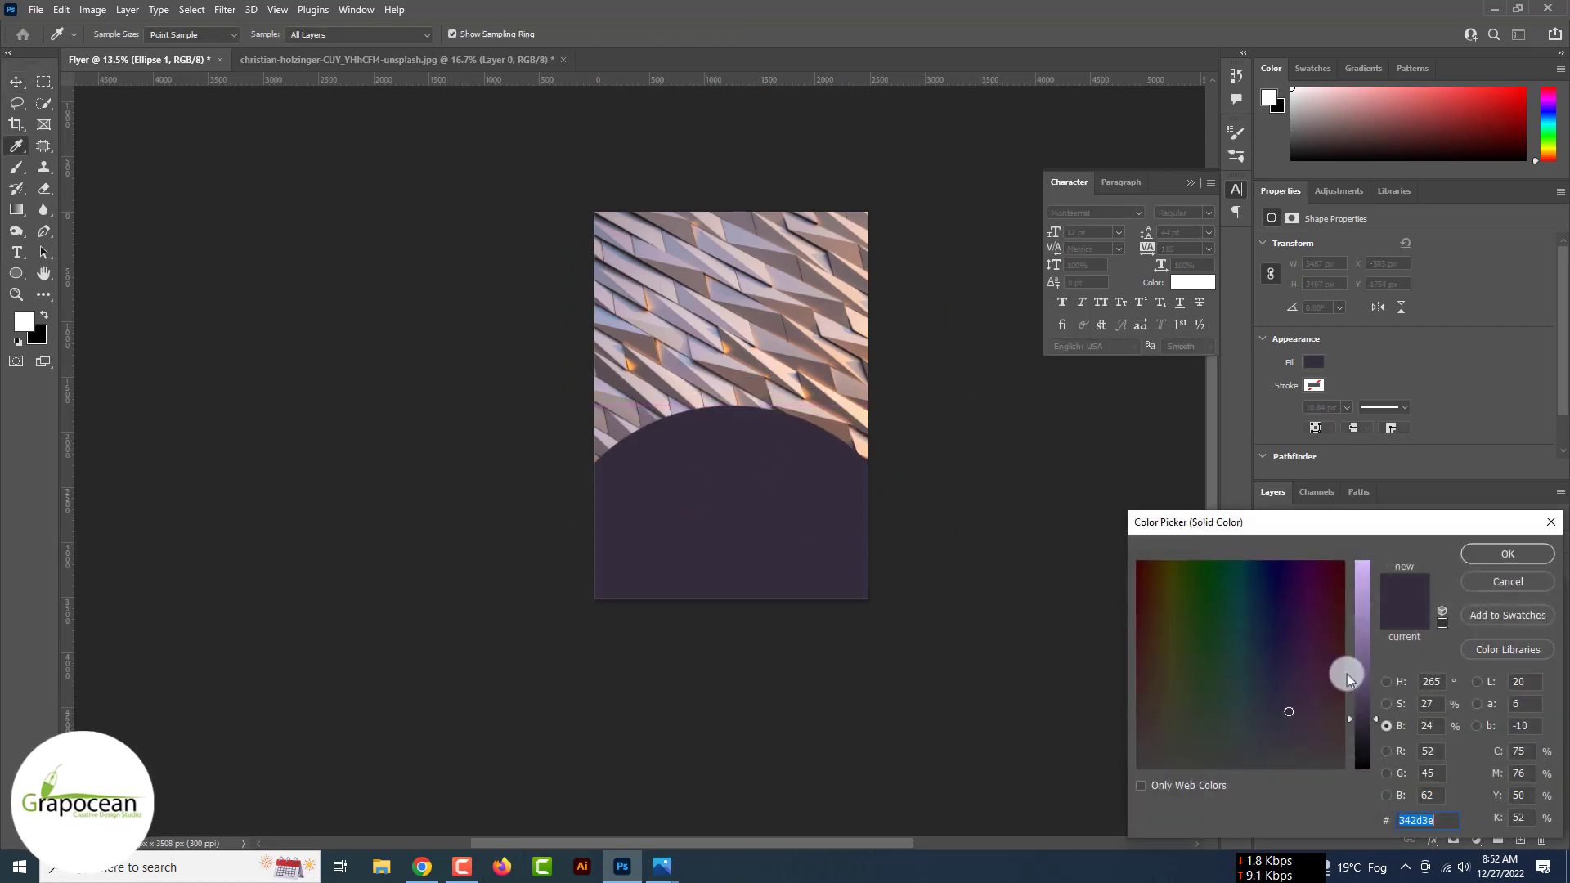
pyautogui.moveTo(1358, 736); pyautogui.dragTo(1372, 724)
pyautogui.click(1507, 555)
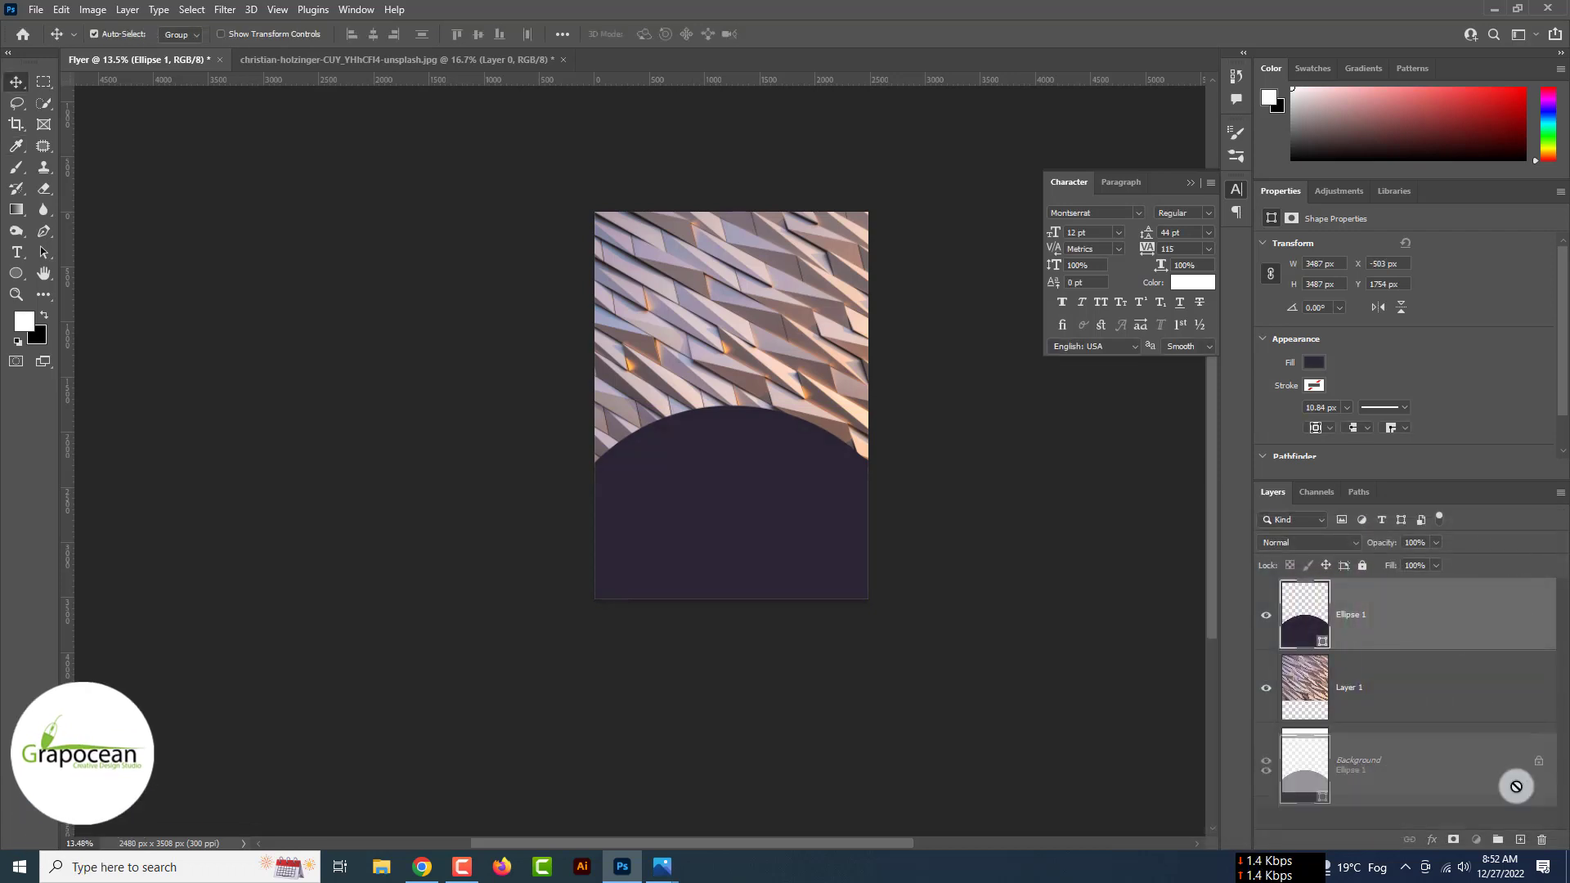
# - Duplicate the circle and give the copy a lighter purple fill
pyautogui.moveTo(1515, 786); pyautogui.dragTo(1521, 838)
pyautogui.doubleClick(1305, 613)
pyautogui.moveTo(1363, 723); pyautogui.dragTo(1363, 705)
pyautogui.click(1507, 554)
# - Add an inverted mask to the lighter copy and brush a soft glow near the top
pyautogui.click(1452, 840)
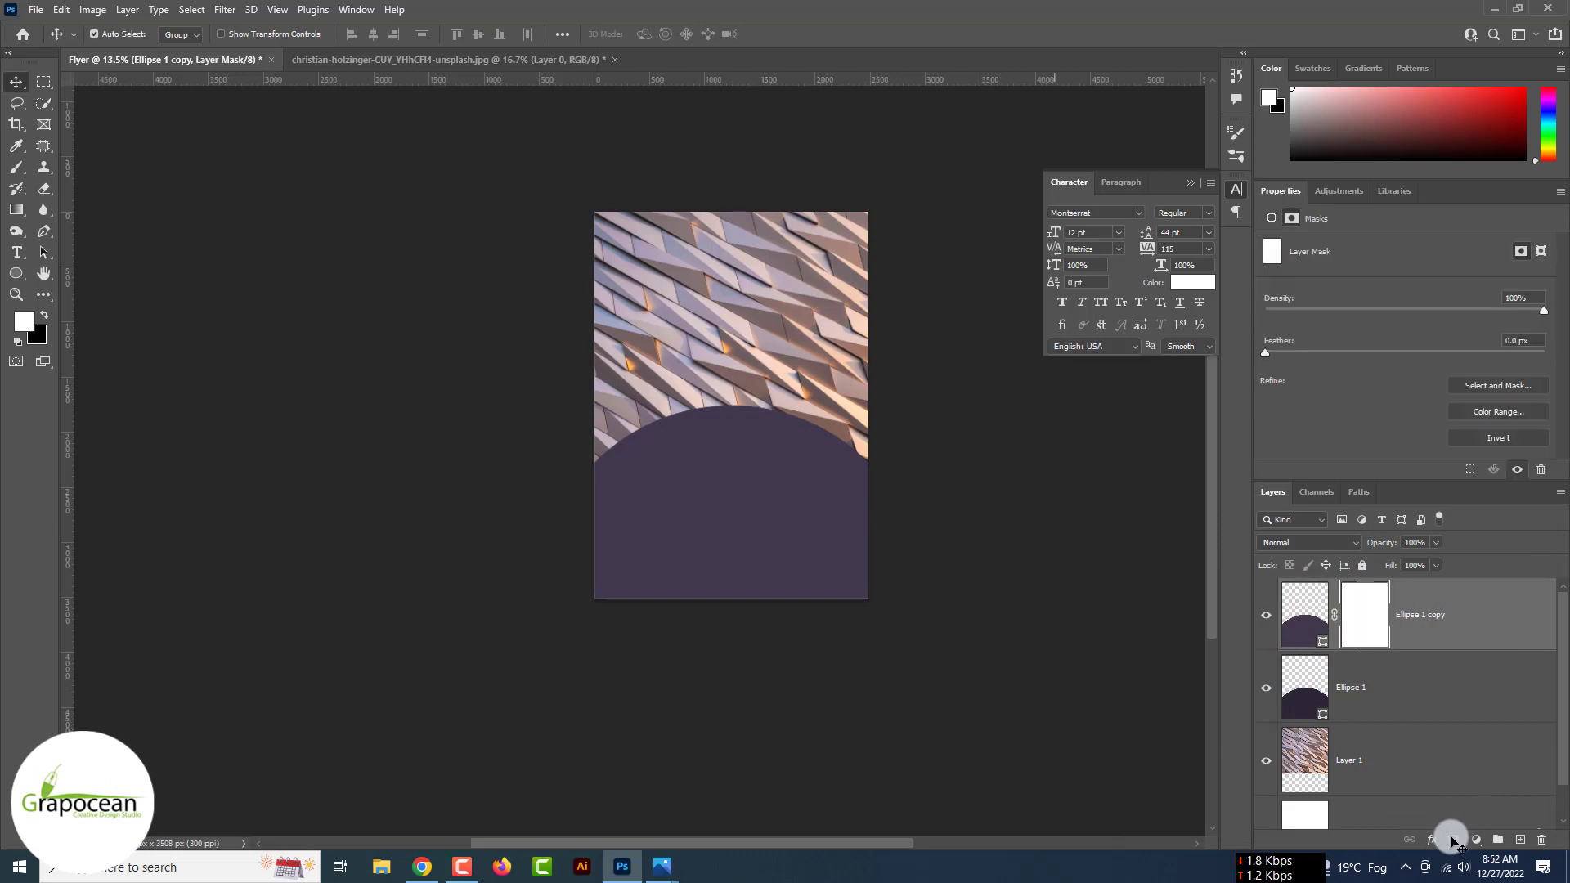
pyautogui.hotkey('ctrl', 'i')
pyautogui.click(14, 168)
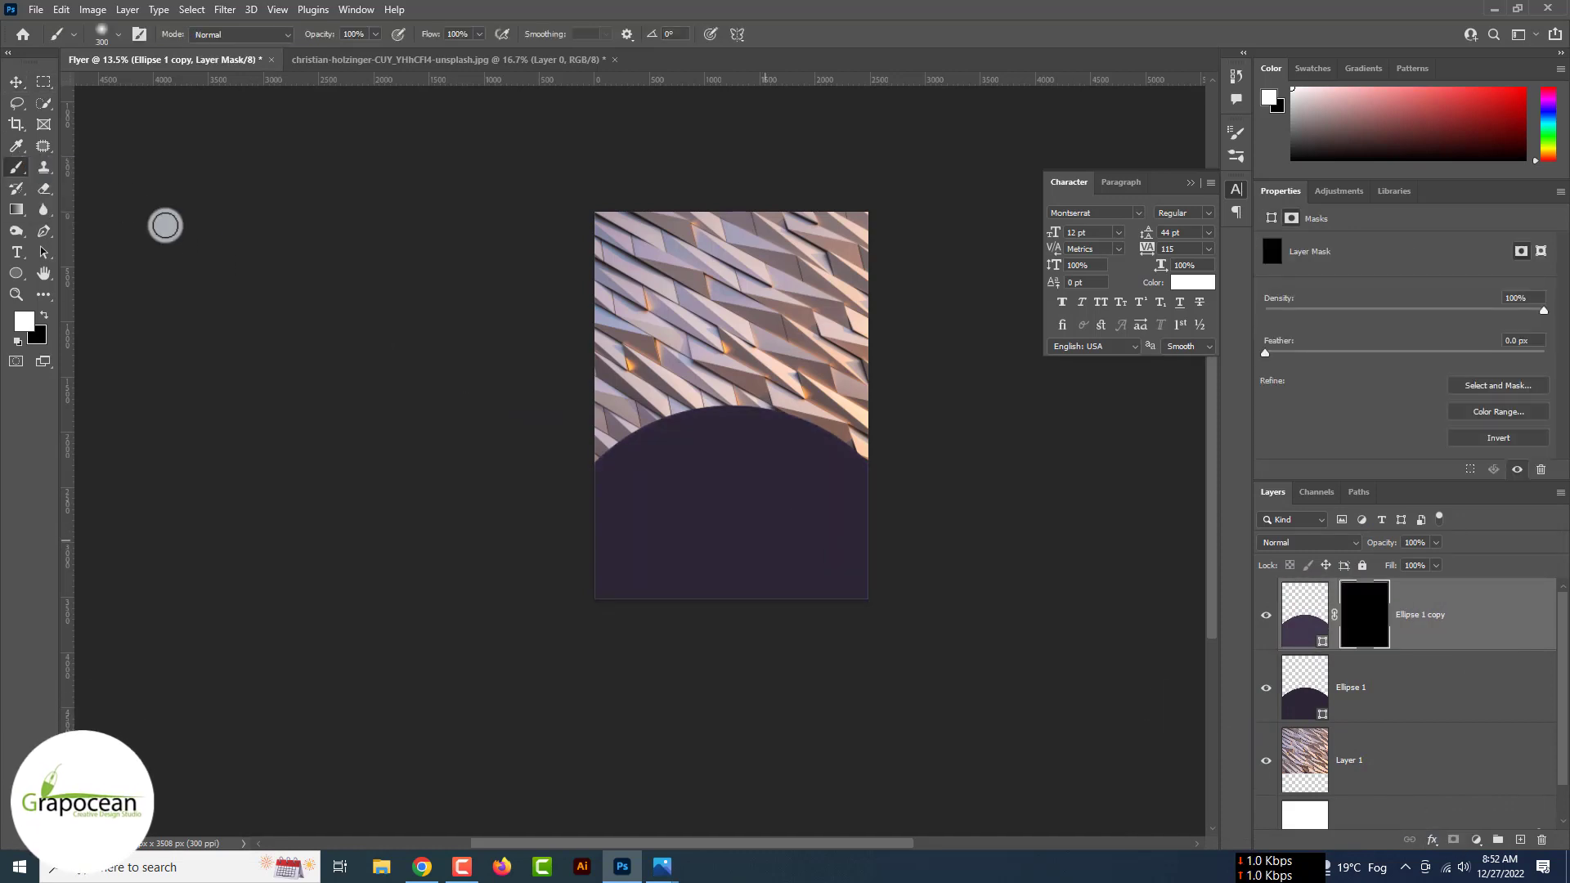
pyautogui.moveTo(767, 554)
pyautogui.mouseDown()
pyautogui.moveTo(727, 433)
pyautogui.moveTo(704, 448)
pyautogui.moveTo(765, 449)
pyautogui.moveTo(731, 449)
pyautogui.mouseUp()
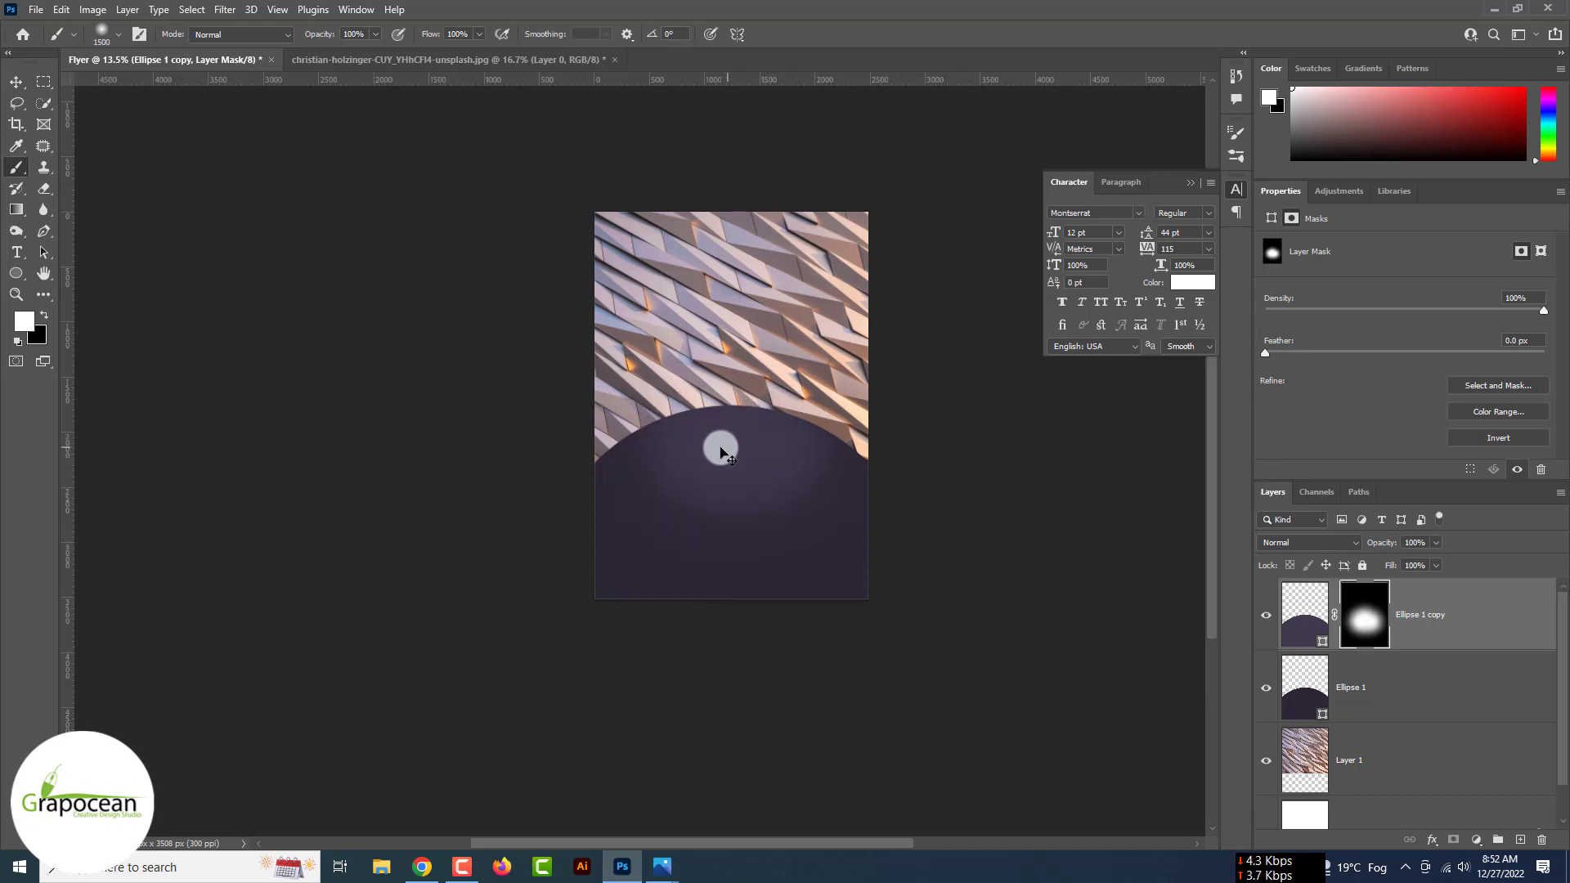
pyautogui.click(16, 82)
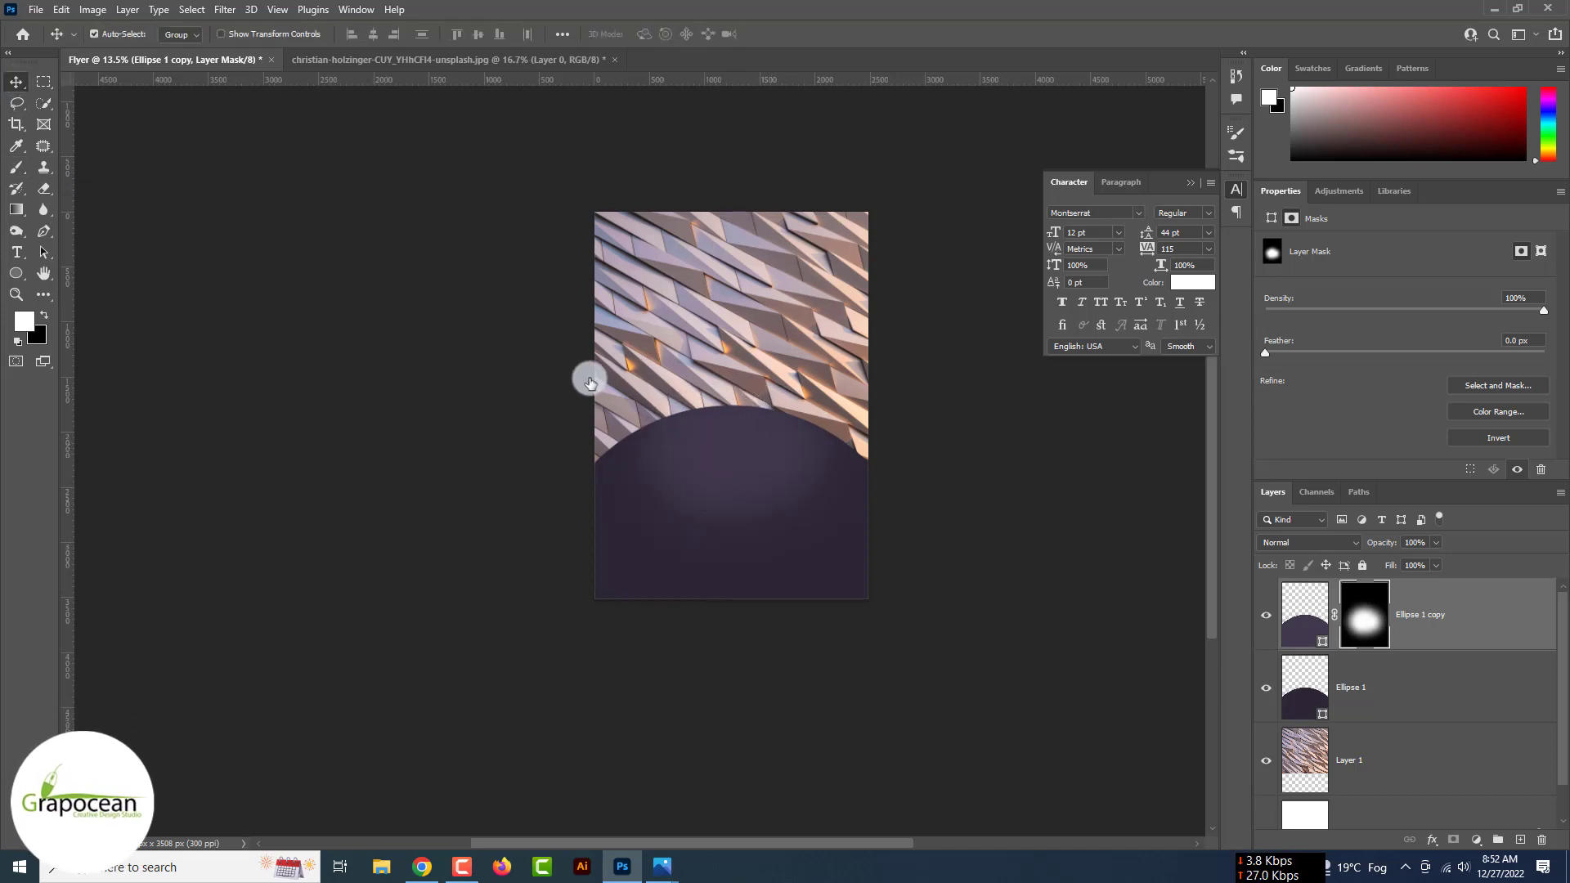
pyautogui.click(1486, 846)
# - Add a colorized Hue/Saturation adjustment and tune it to a dark purple tint
pyautogui.click(1503, 685)
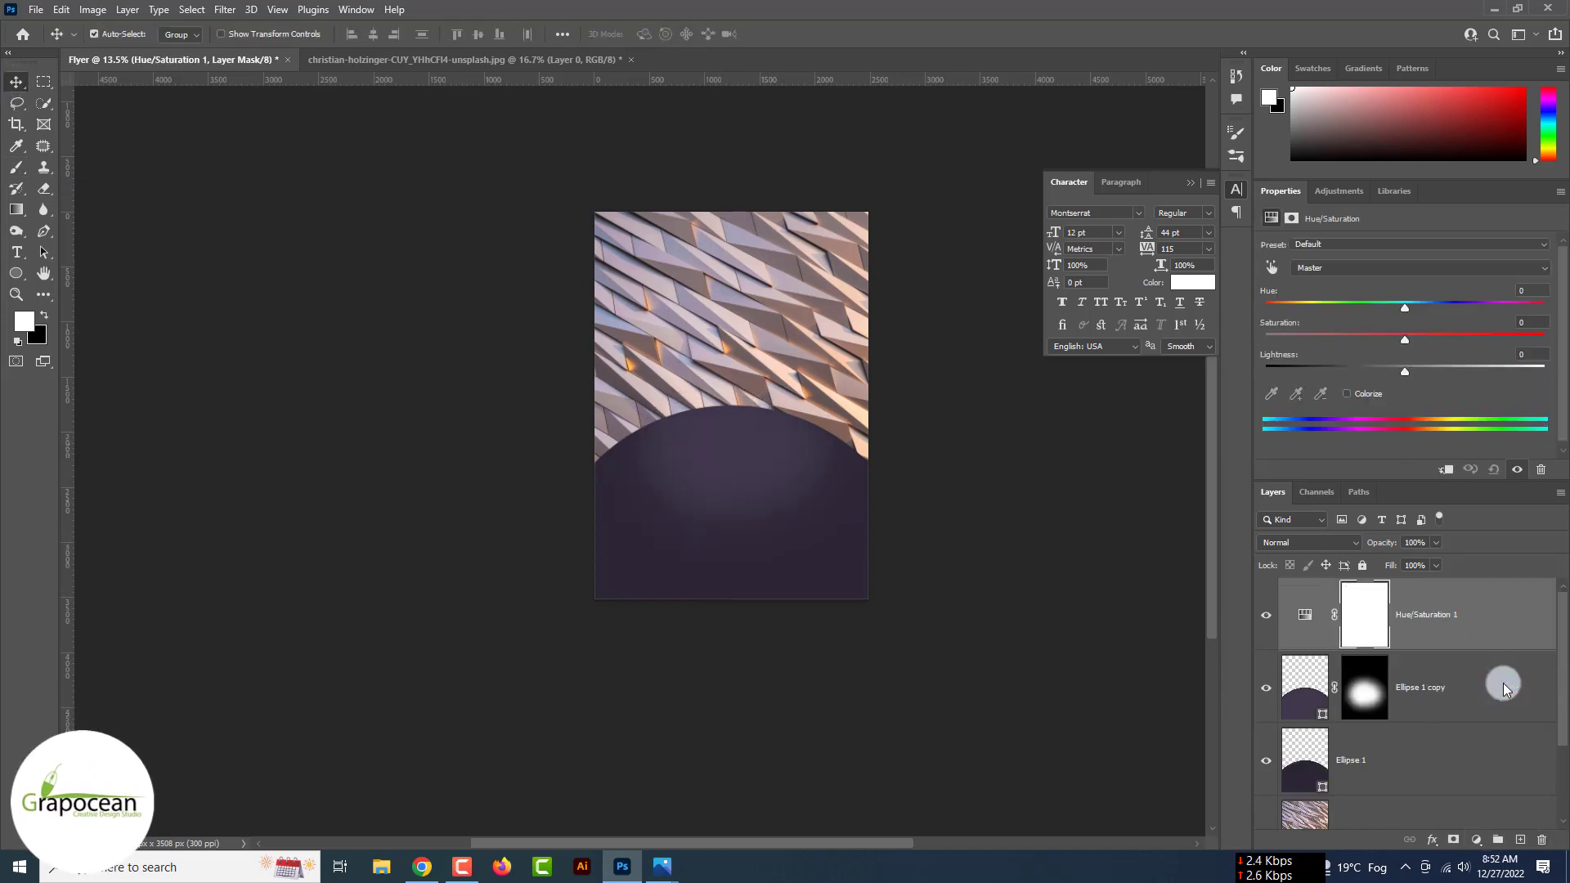
pyautogui.click(1381, 396)
pyautogui.moveTo(1407, 368); pyautogui.dragTo(1395, 337)
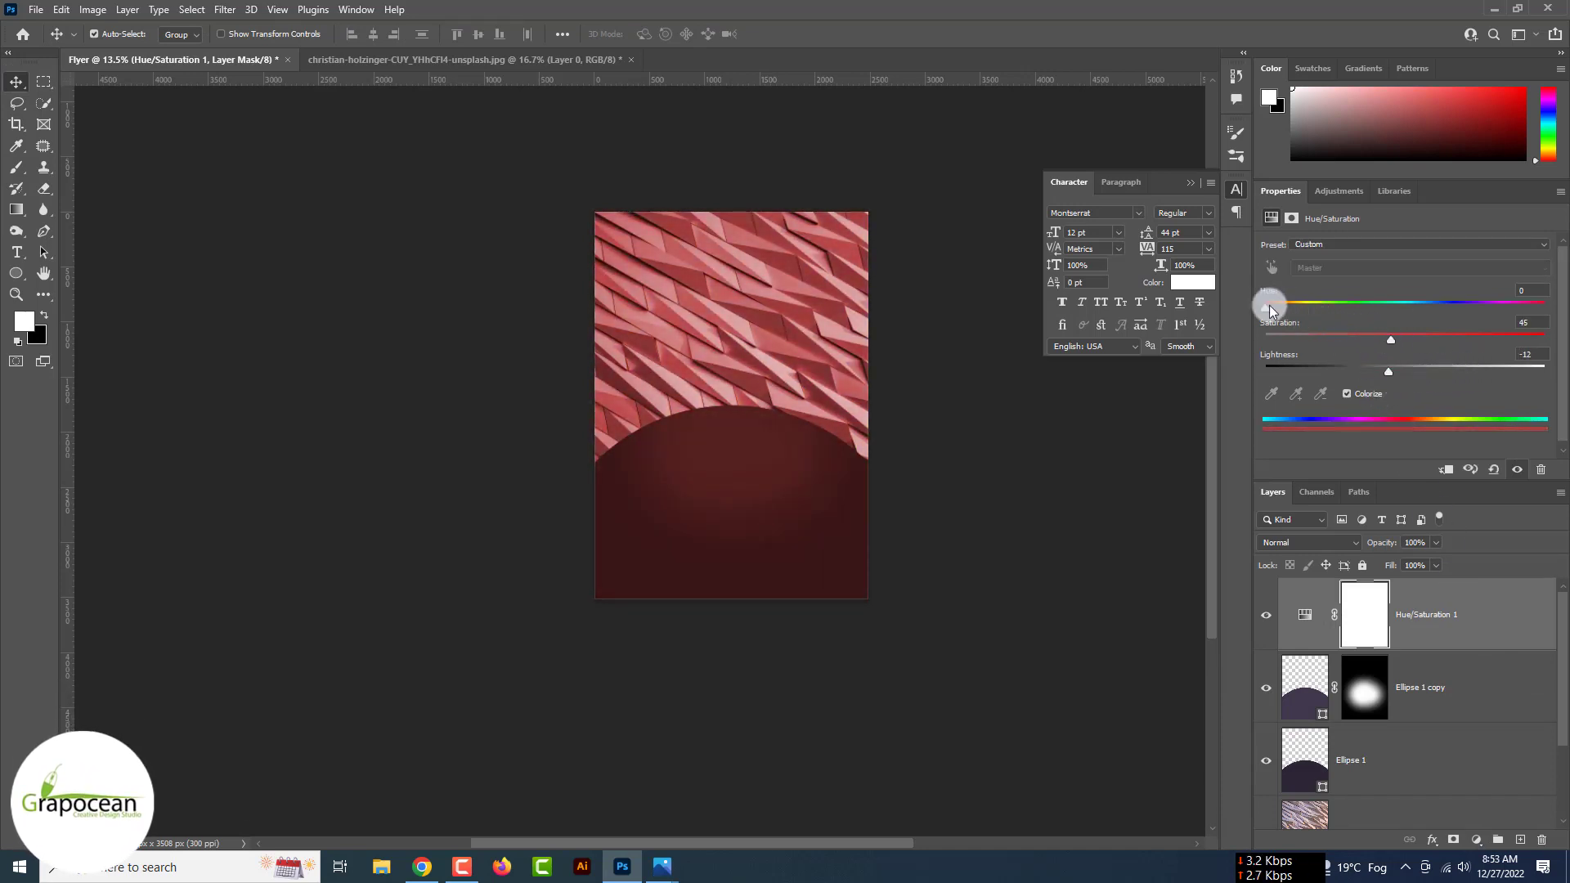
pyautogui.moveTo(1269, 307); pyautogui.dragTo(1454, 309)
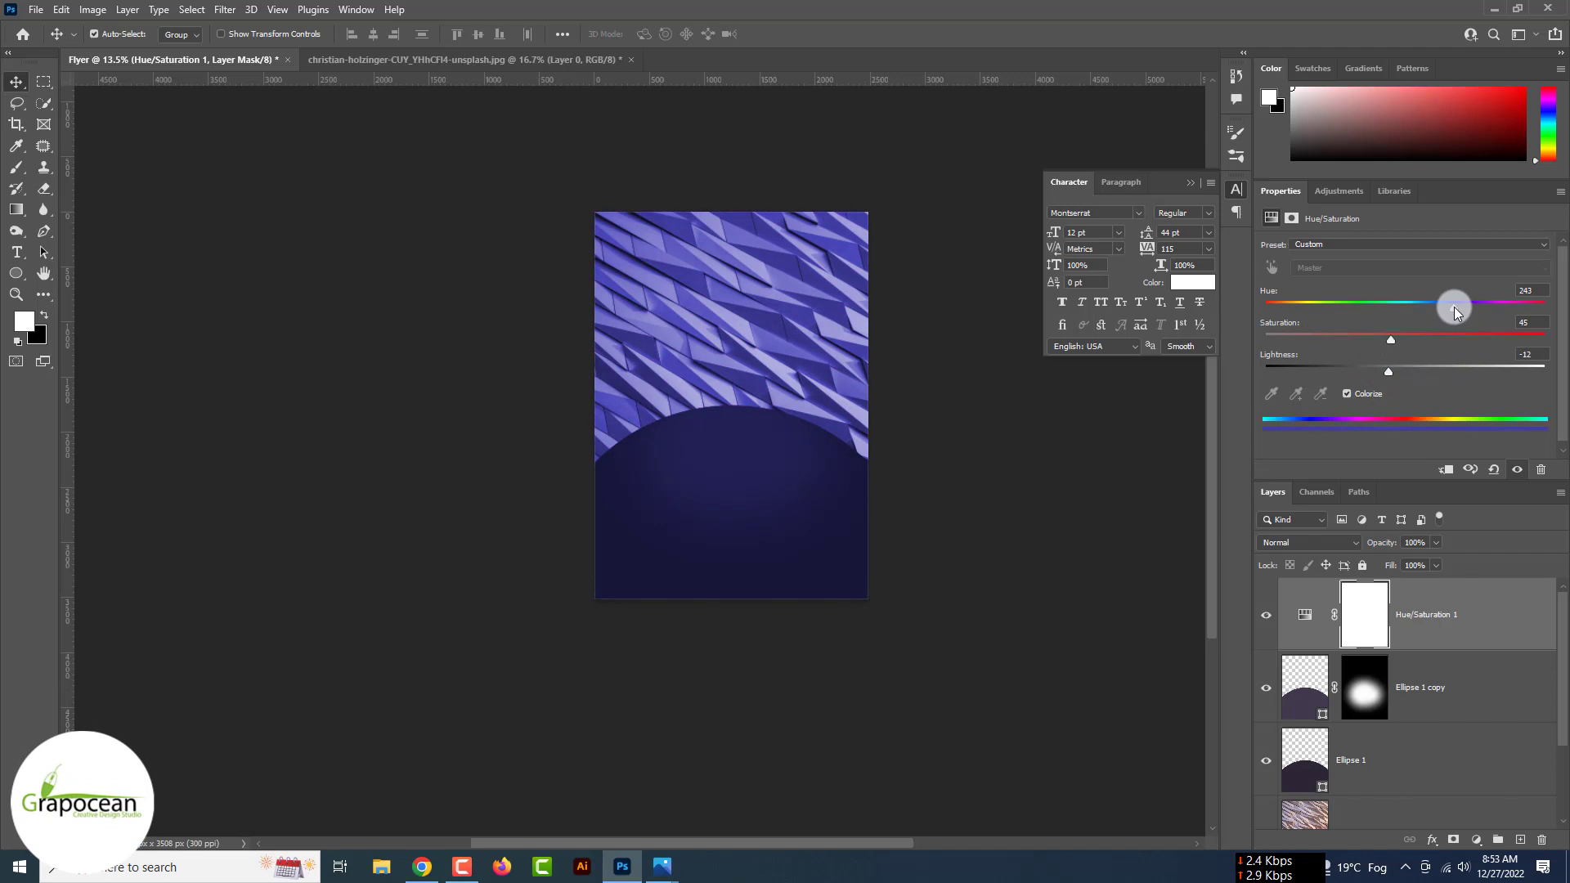
pyautogui.moveTo(1391, 370); pyautogui.dragTo(1341, 368)
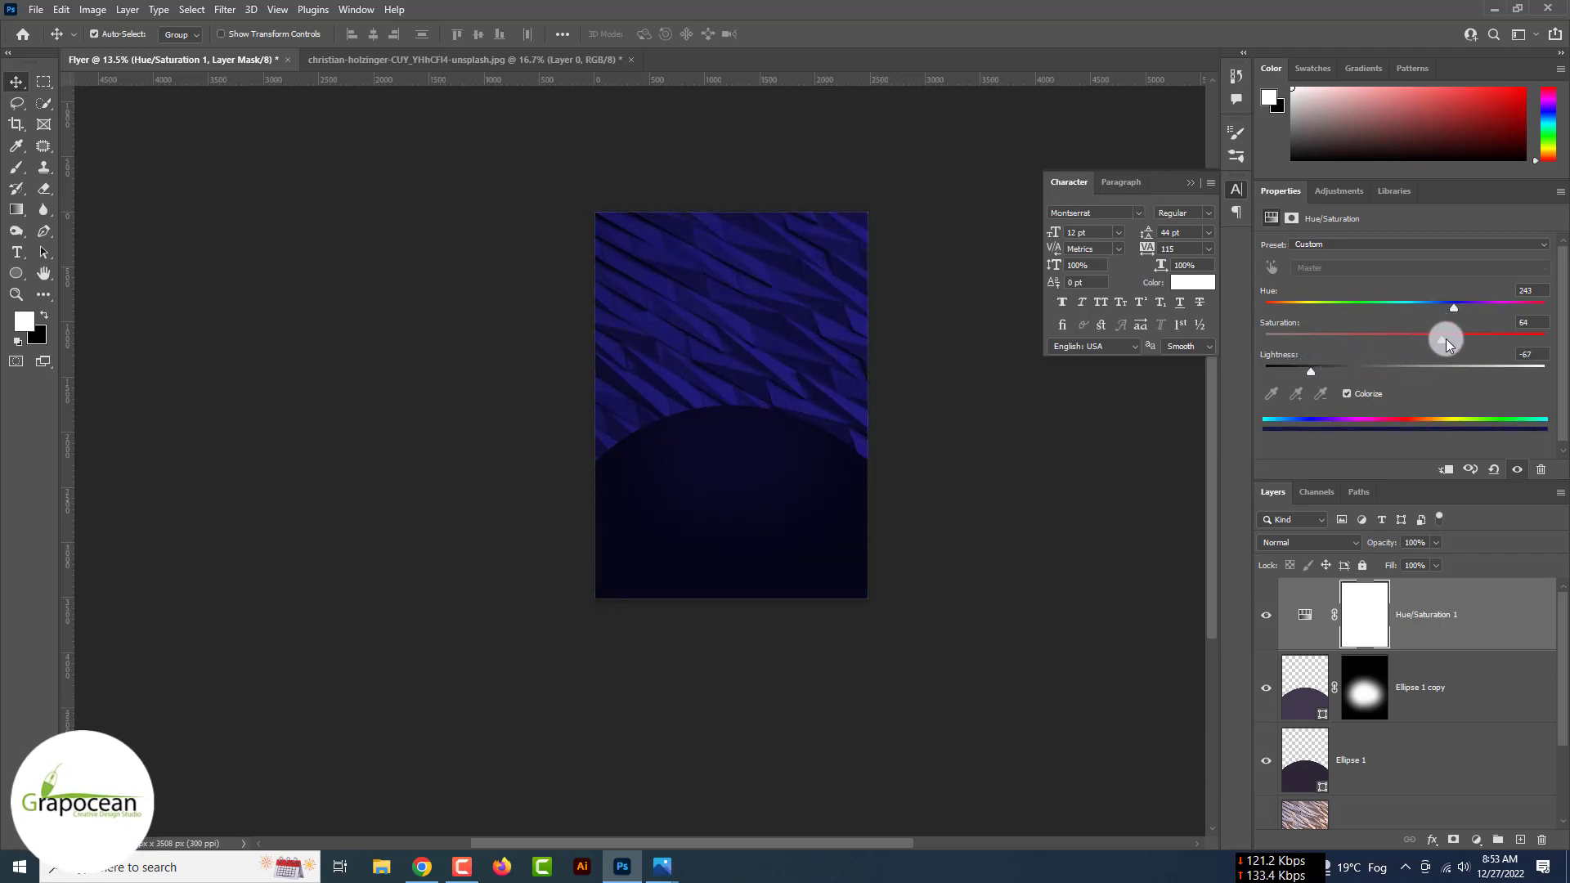
pyautogui.moveTo(1446, 338); pyautogui.dragTo(1486, 308)
pyautogui.moveTo(1321, 366)
pyautogui.mouseDown()
pyautogui.moveTo(1296, 374)
pyautogui.moveTo(1335, 375)
pyautogui.mouseUp()
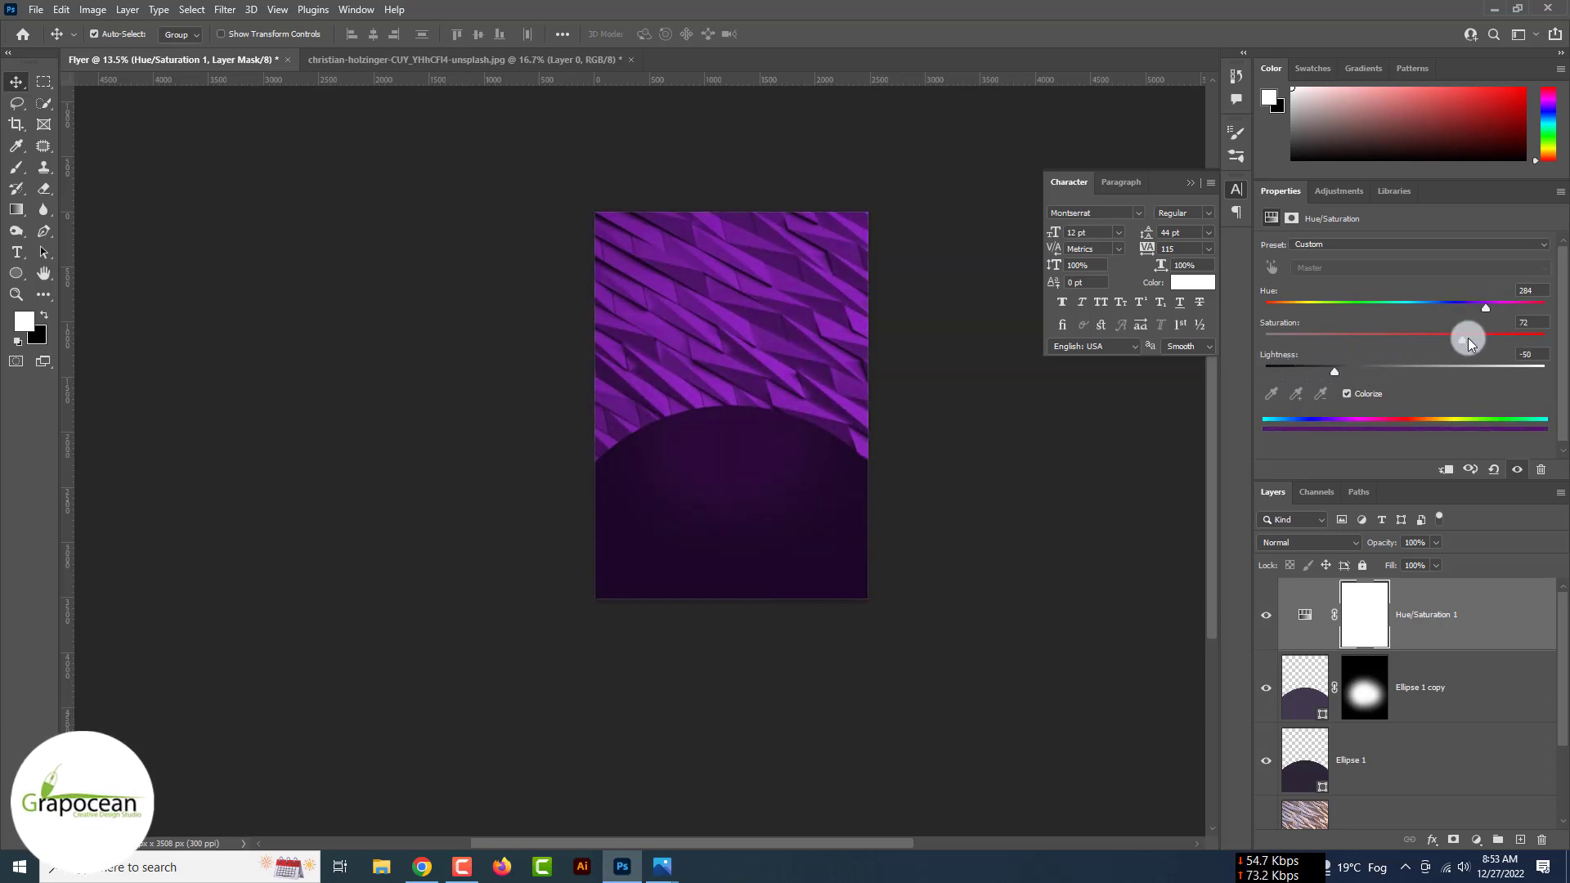
pyautogui.moveTo(1468, 342); pyautogui.dragTo(1494, 344)
pyautogui.moveTo(1333, 373); pyautogui.dragTo(1312, 370)
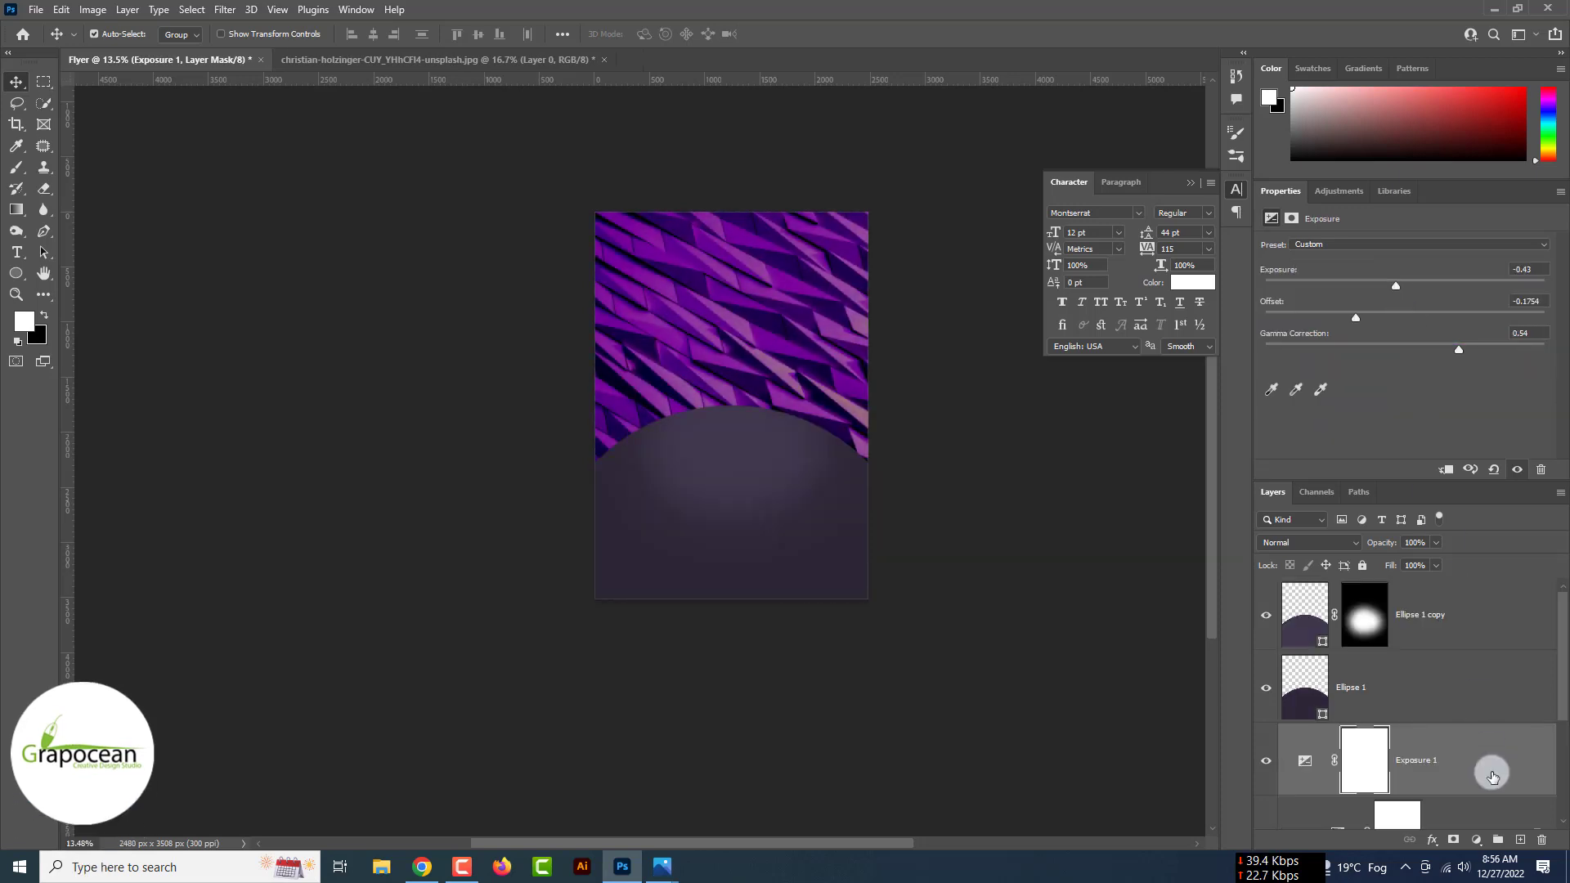
# - Add a second colorized Hue/Saturation layer, heavily darkened and tinted purple
pyautogui.click(1476, 840)
pyautogui.click(1512, 690)
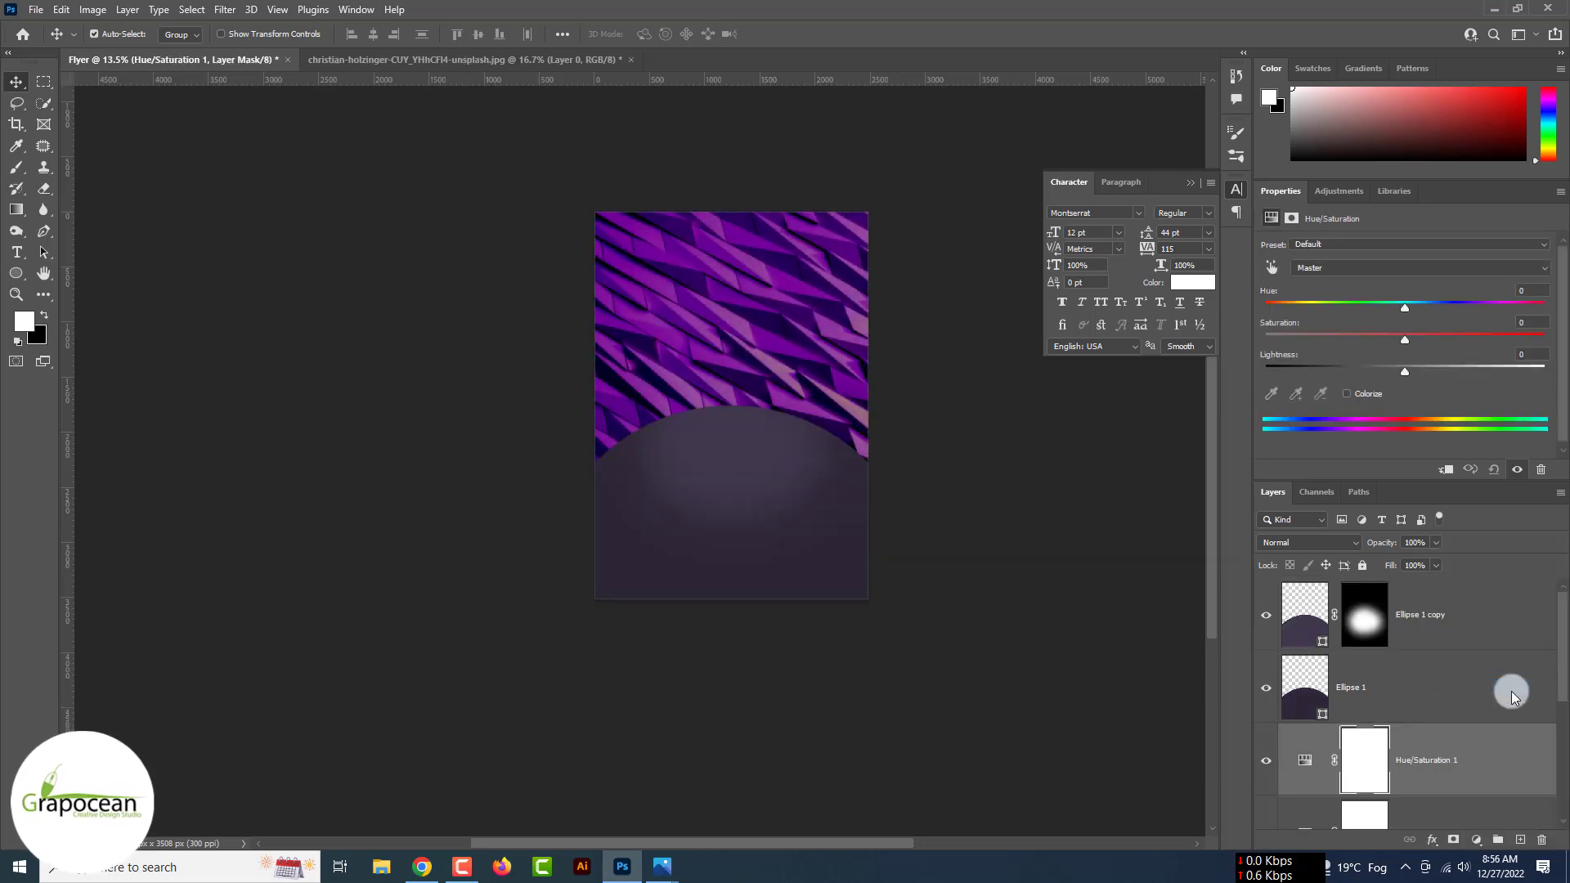
pyautogui.click(1367, 393)
pyautogui.moveTo(1405, 373); pyautogui.dragTo(1310, 377)
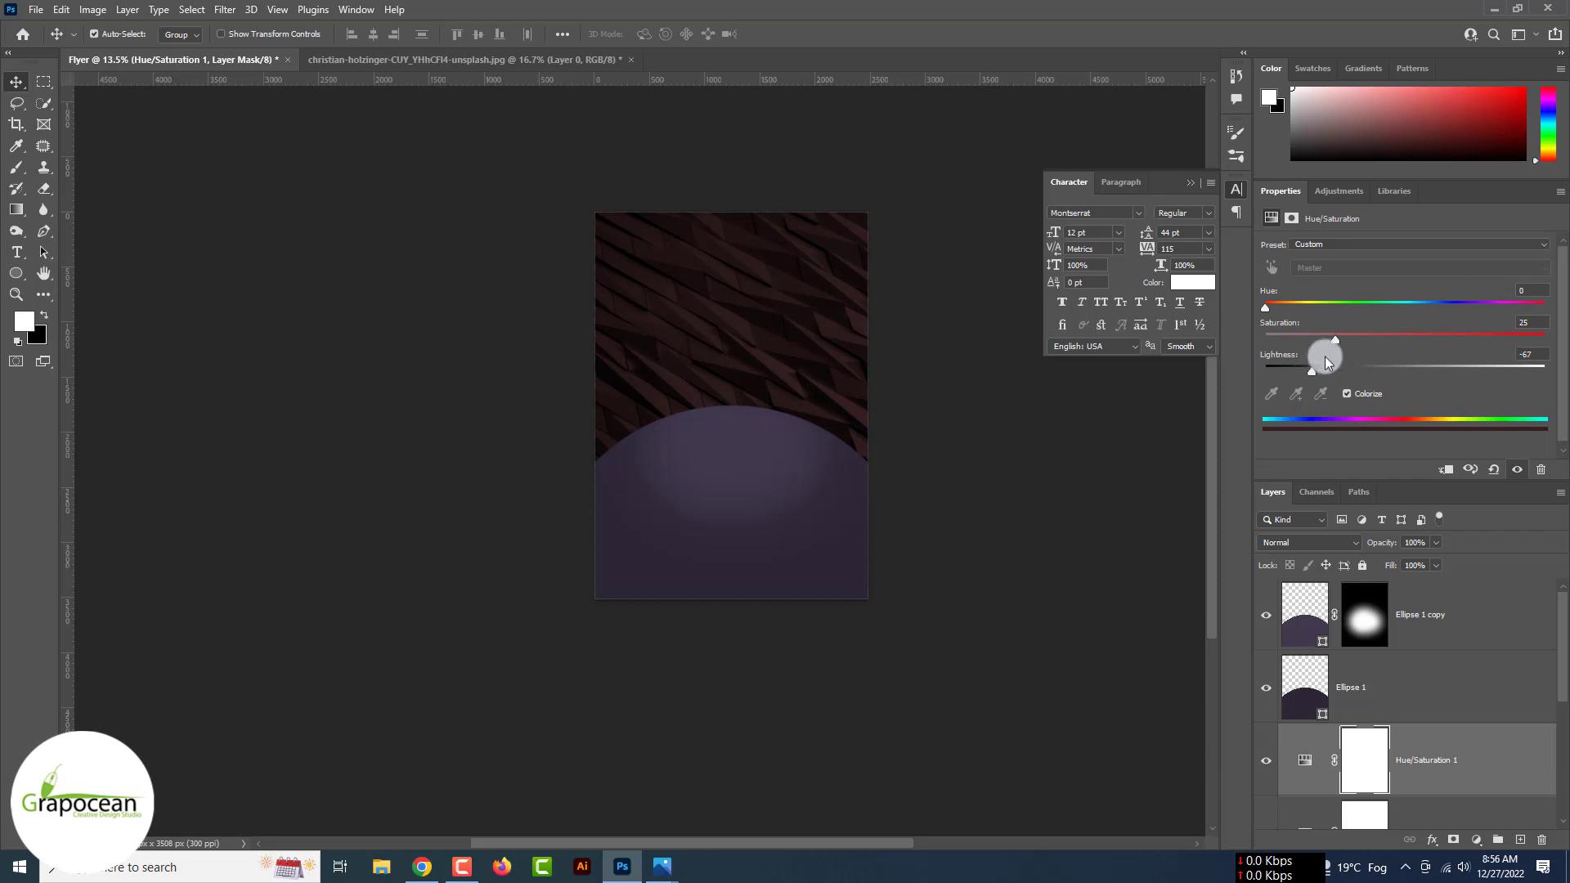
pyautogui.moveTo(1265, 304); pyautogui.dragTo(1481, 345)
# - Invert that adjustment's mask and brush it back in over the photo's left and right sides
pyautogui.click(1380, 772)
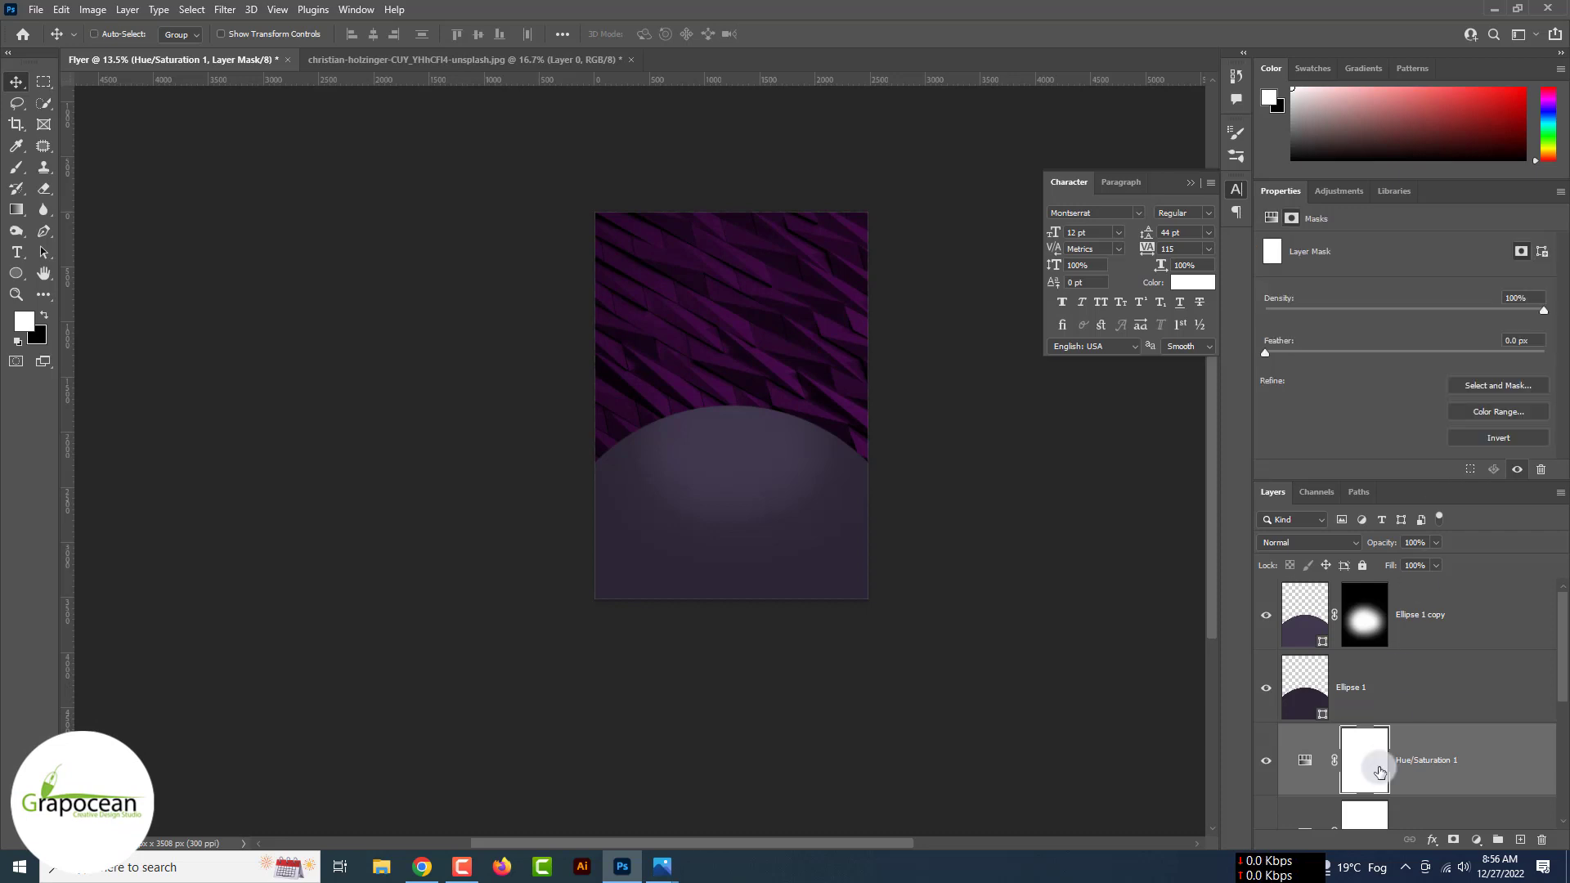
pyautogui.hotkey('ctrl', 'i')
pyautogui.moveTo(16, 166); pyautogui.dragTo(79, 174)
pyautogui.click(79, 172)
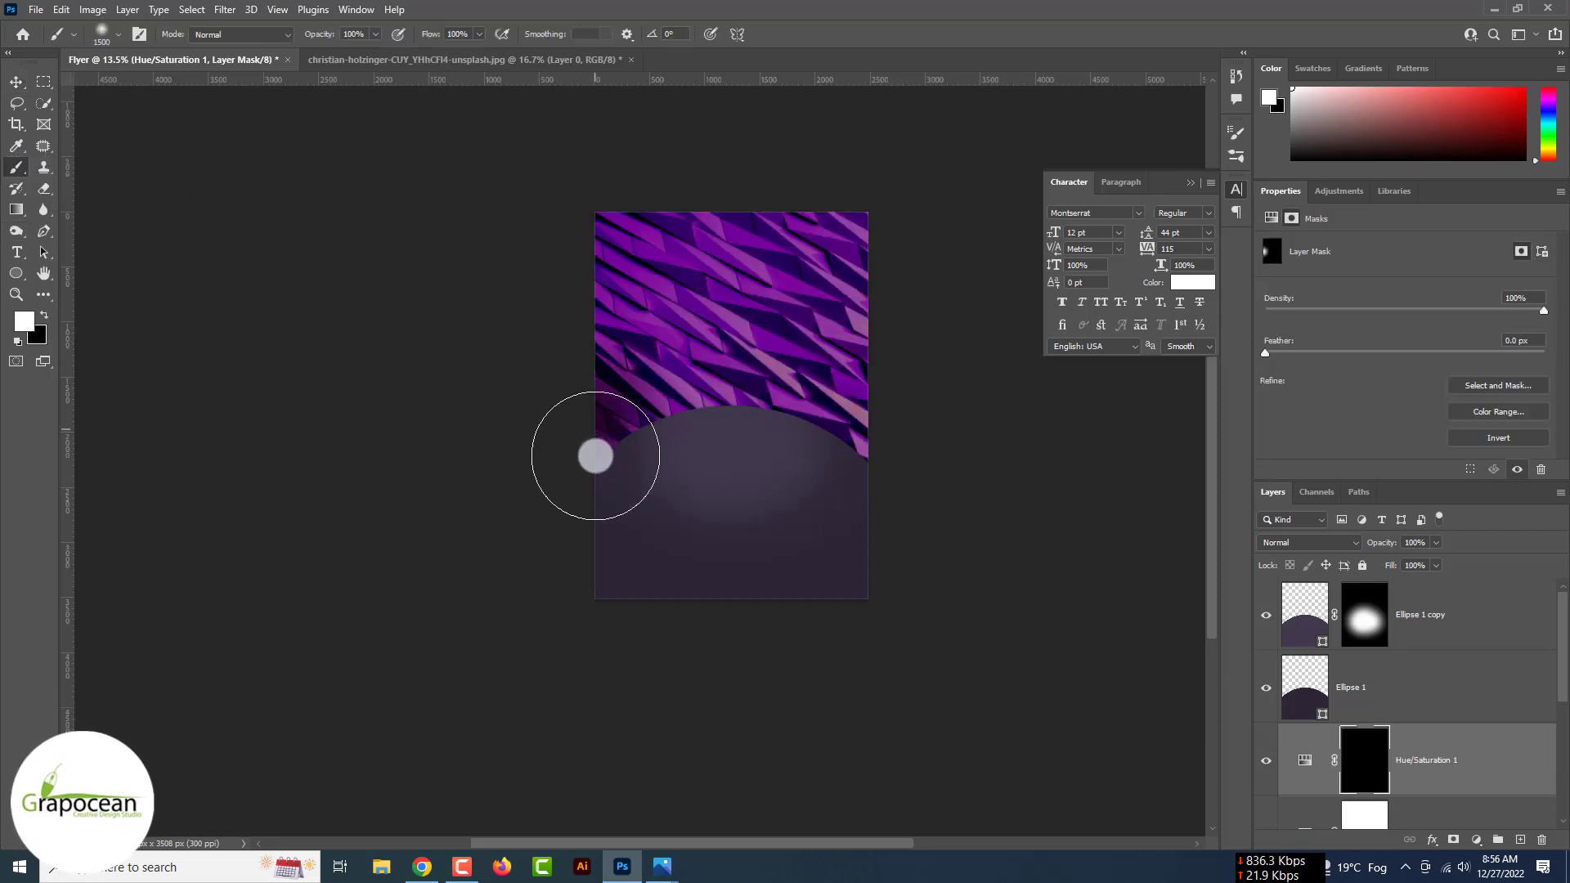
pyautogui.moveTo(589, 451)
pyautogui.mouseDown()
pyautogui.moveTo(541, 301)
pyautogui.moveTo(653, 181)
pyautogui.moveTo(819, 218)
pyautogui.moveTo(868, 467)
pyautogui.moveTo(716, 204)
pyautogui.moveTo(574, 242)
pyautogui.moveTo(547, 459)
pyautogui.mouseUp()
pyautogui.moveTo(645, 262); pyautogui.dragTo(614, 445)
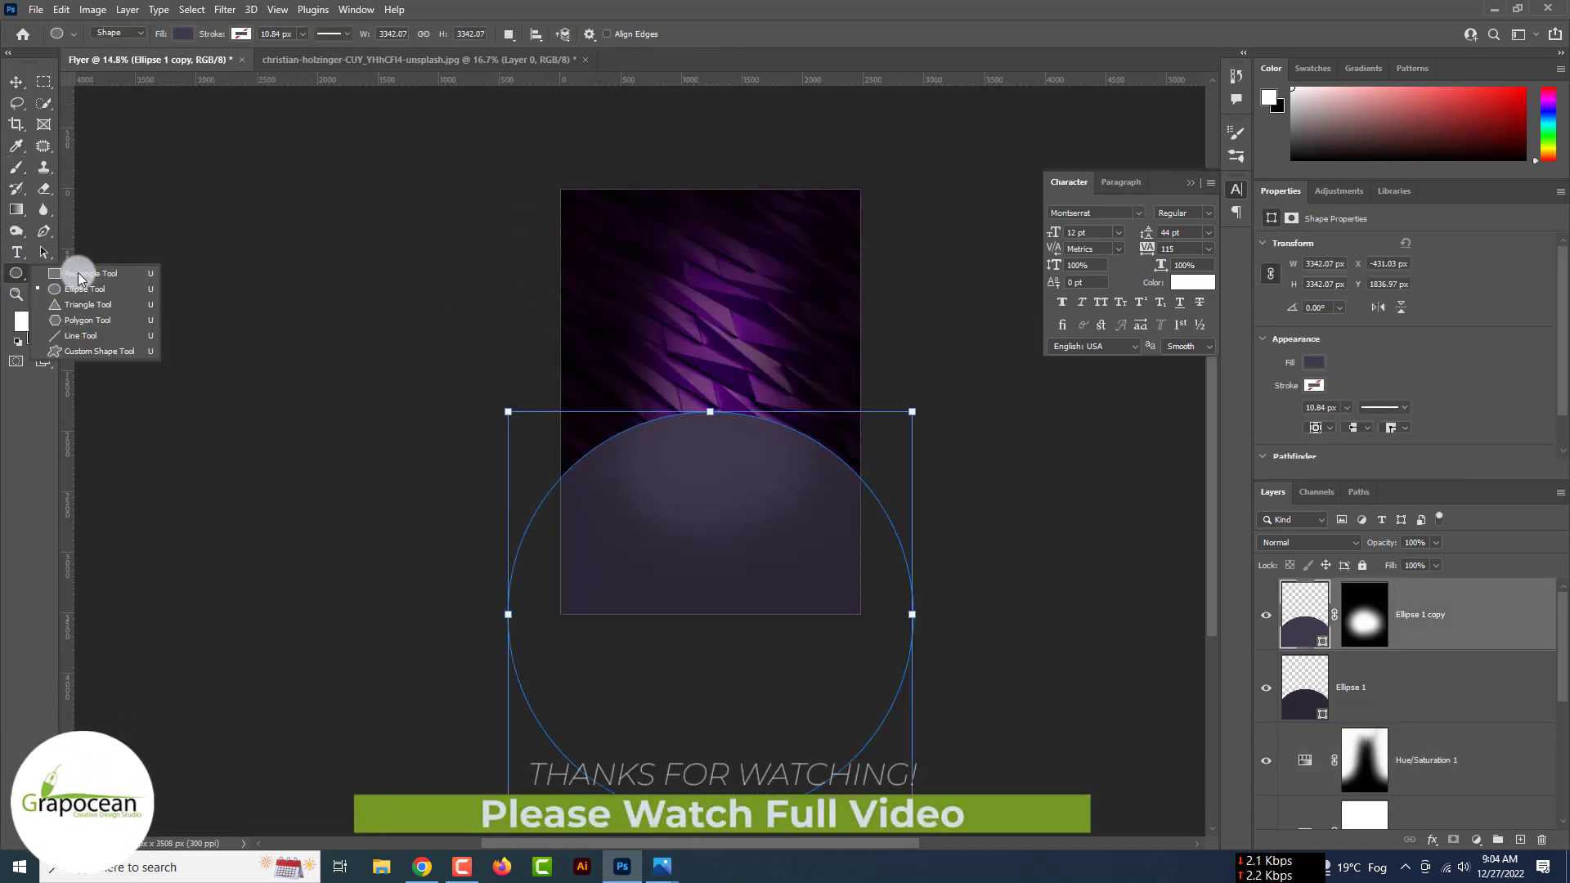
# - Draw a large rectangle over the flyer on a new layer
pyautogui.click(78, 273)
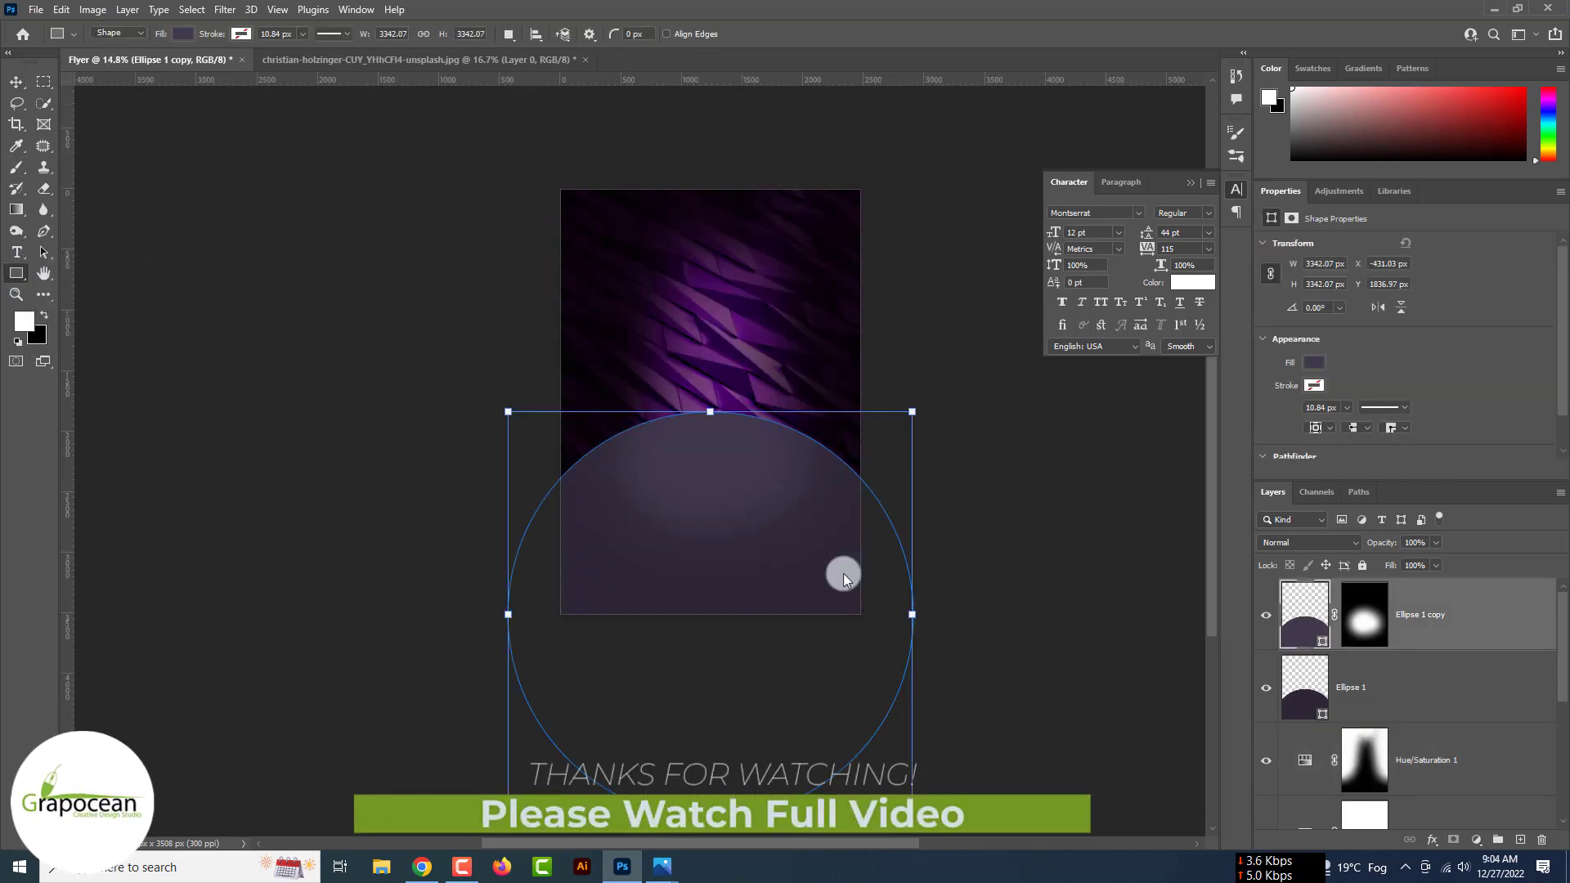
pyautogui.click(1520, 840)
pyautogui.moveTo(594, 240); pyautogui.dragTo(823, 550)
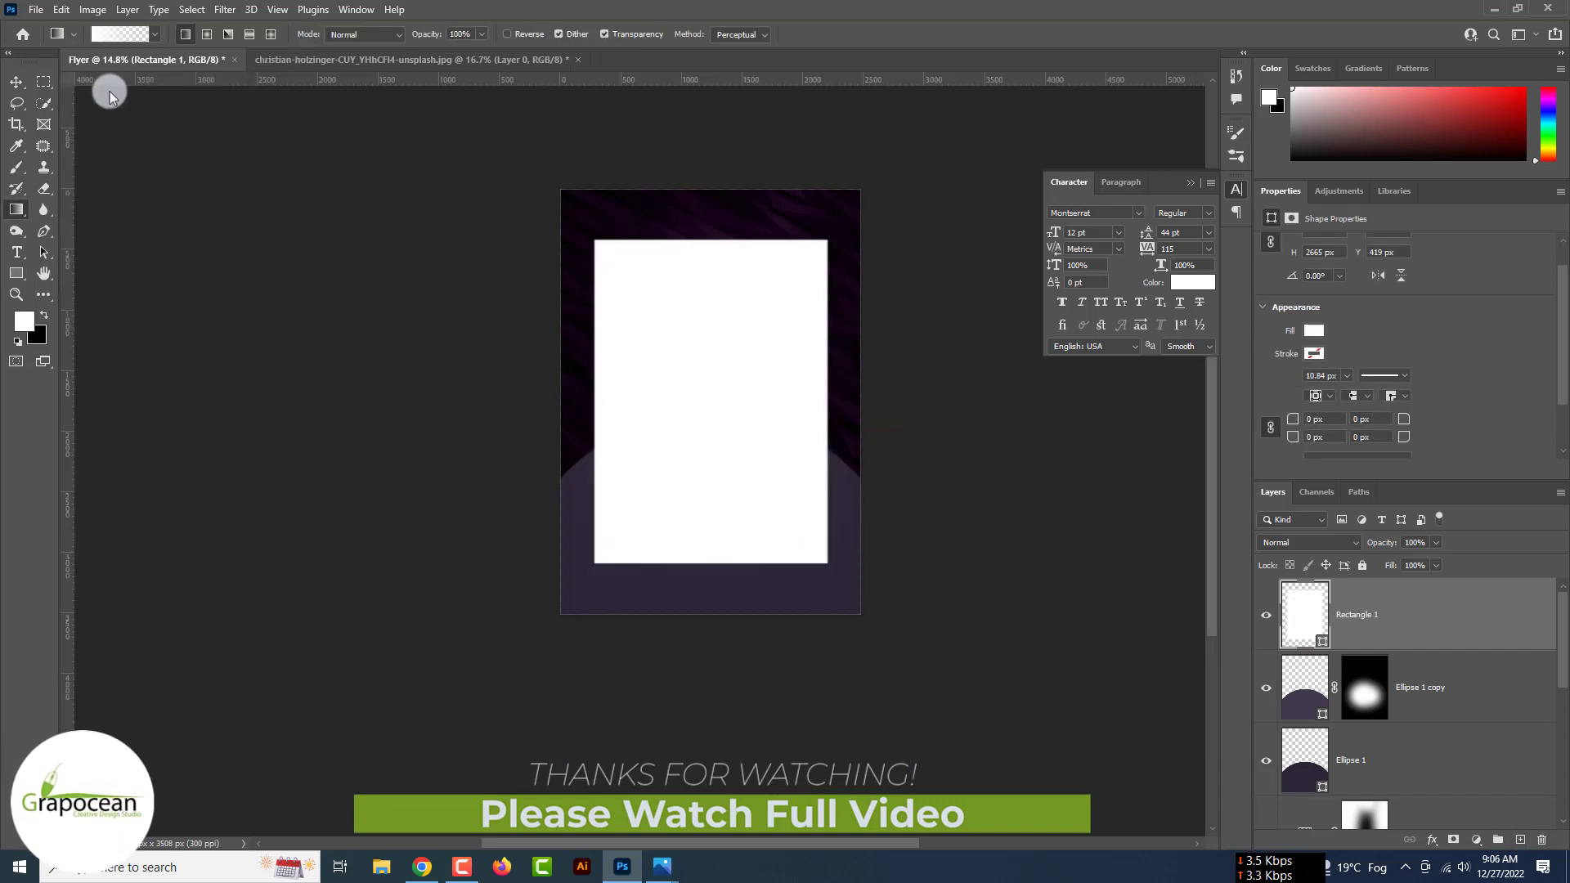
pyautogui.click(18, 85)
# - Give Rectangle 1 a Normal Gradient Overlay using the Foreground to Background gradient
pyautogui.rightClick(1383, 602)
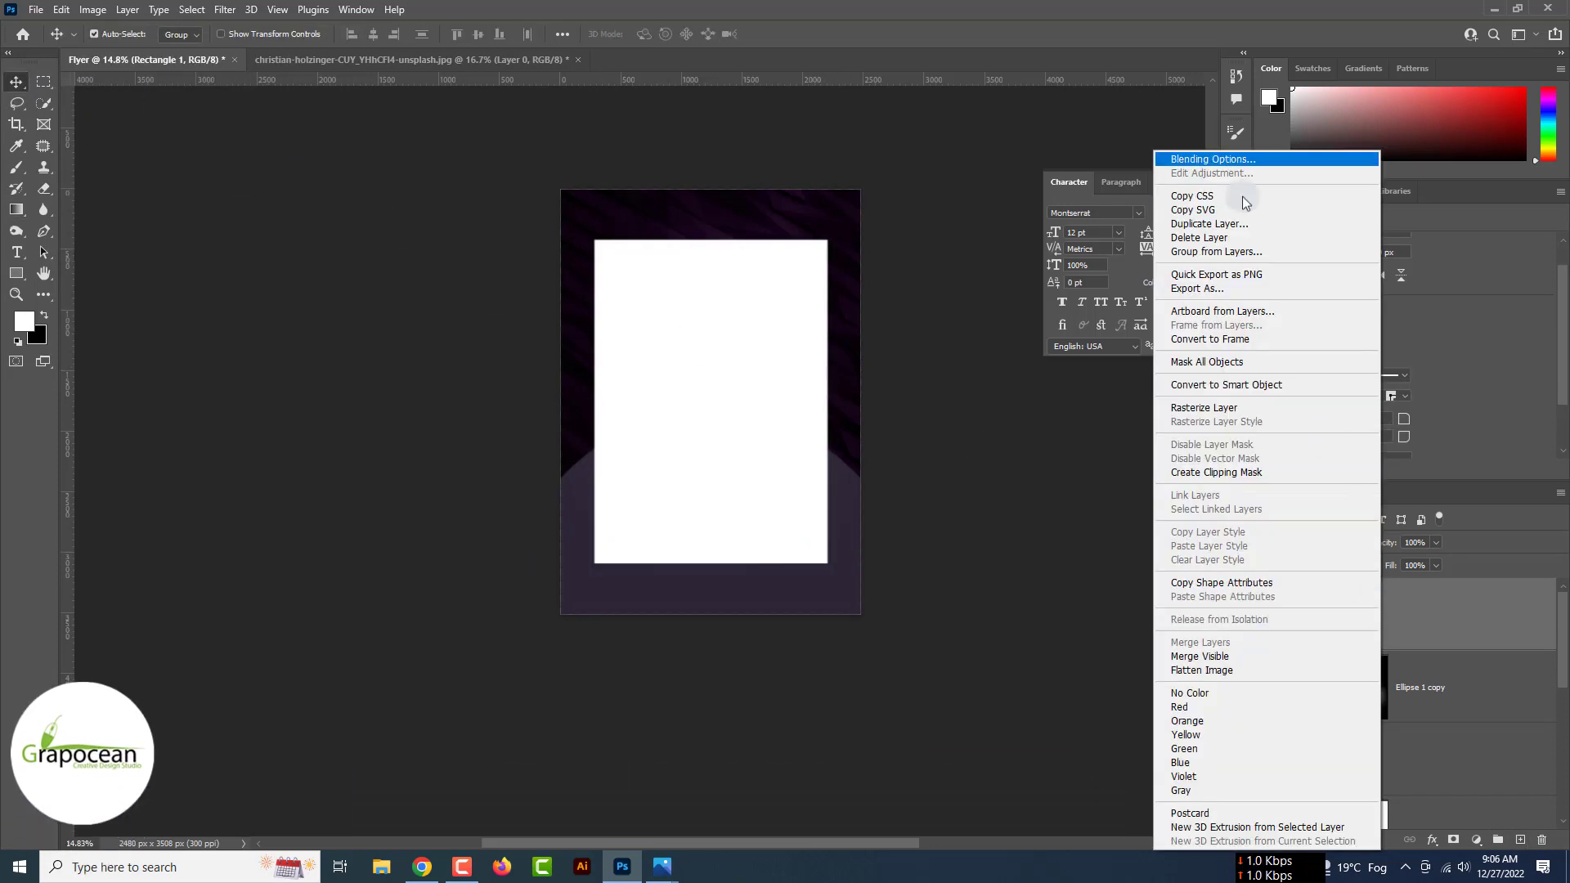
pyautogui.click(1231, 161)
pyautogui.click(987, 669)
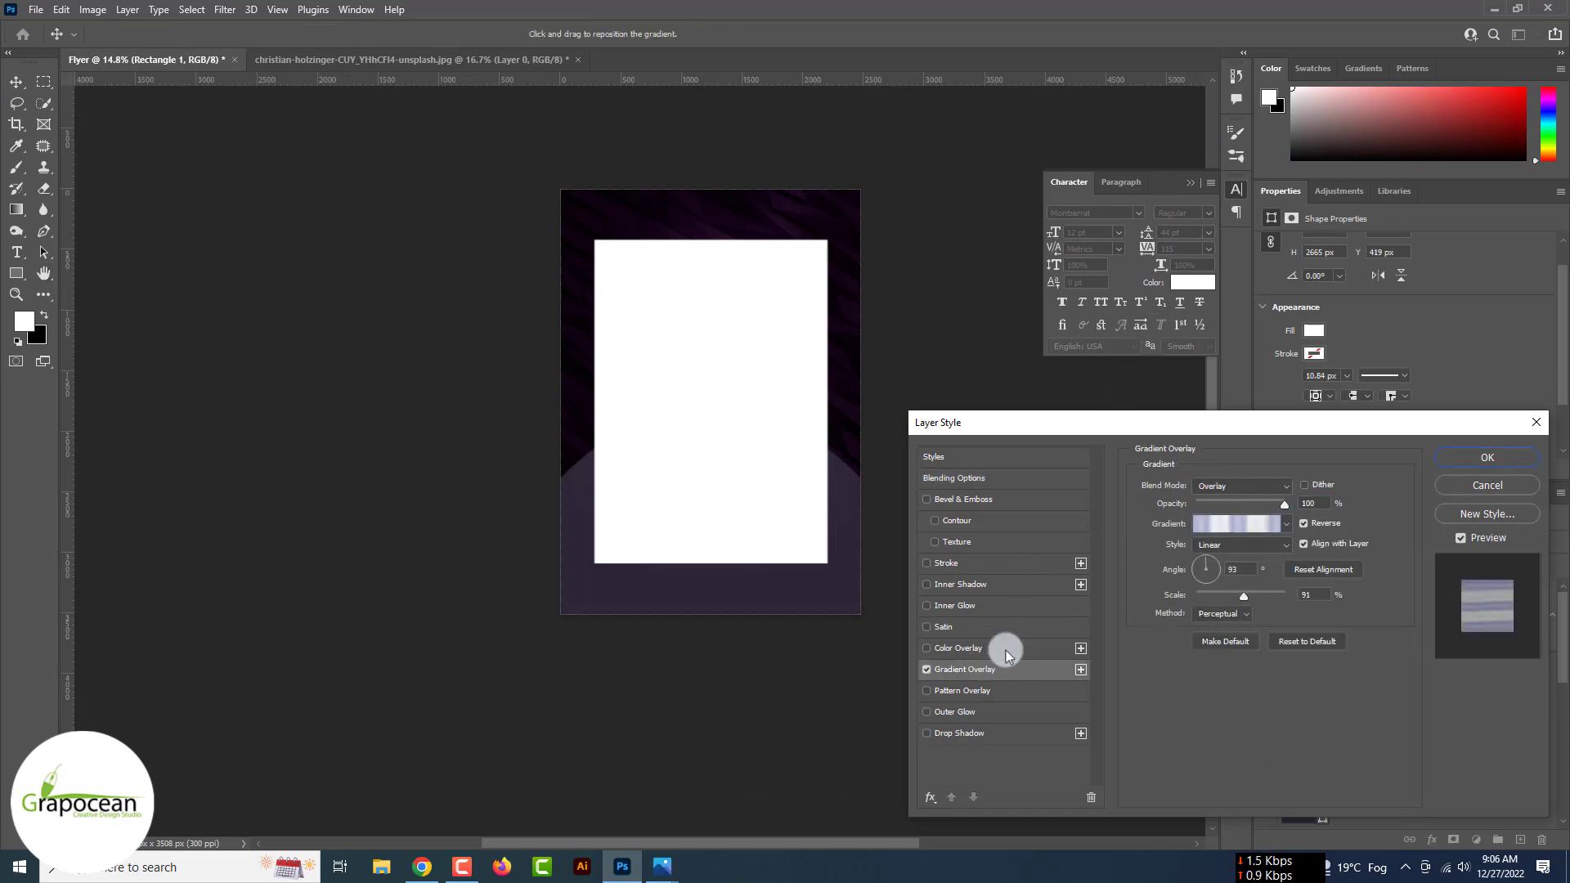
pyautogui.click(1251, 486)
pyautogui.click(1239, 512)
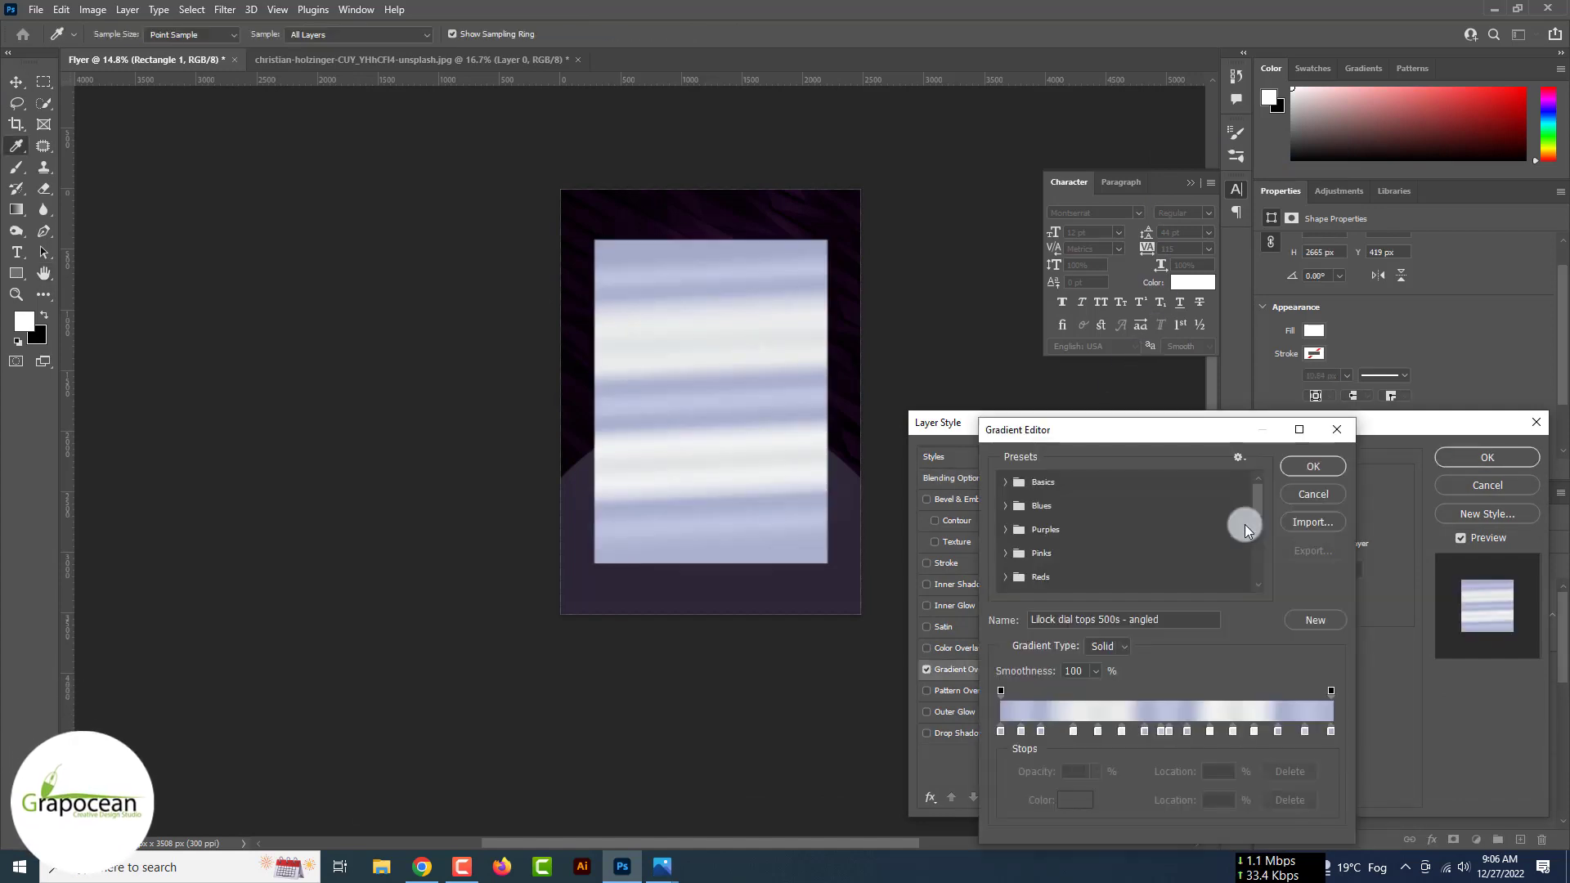
pyautogui.click(1304, 511)
pyautogui.click(1287, 523)
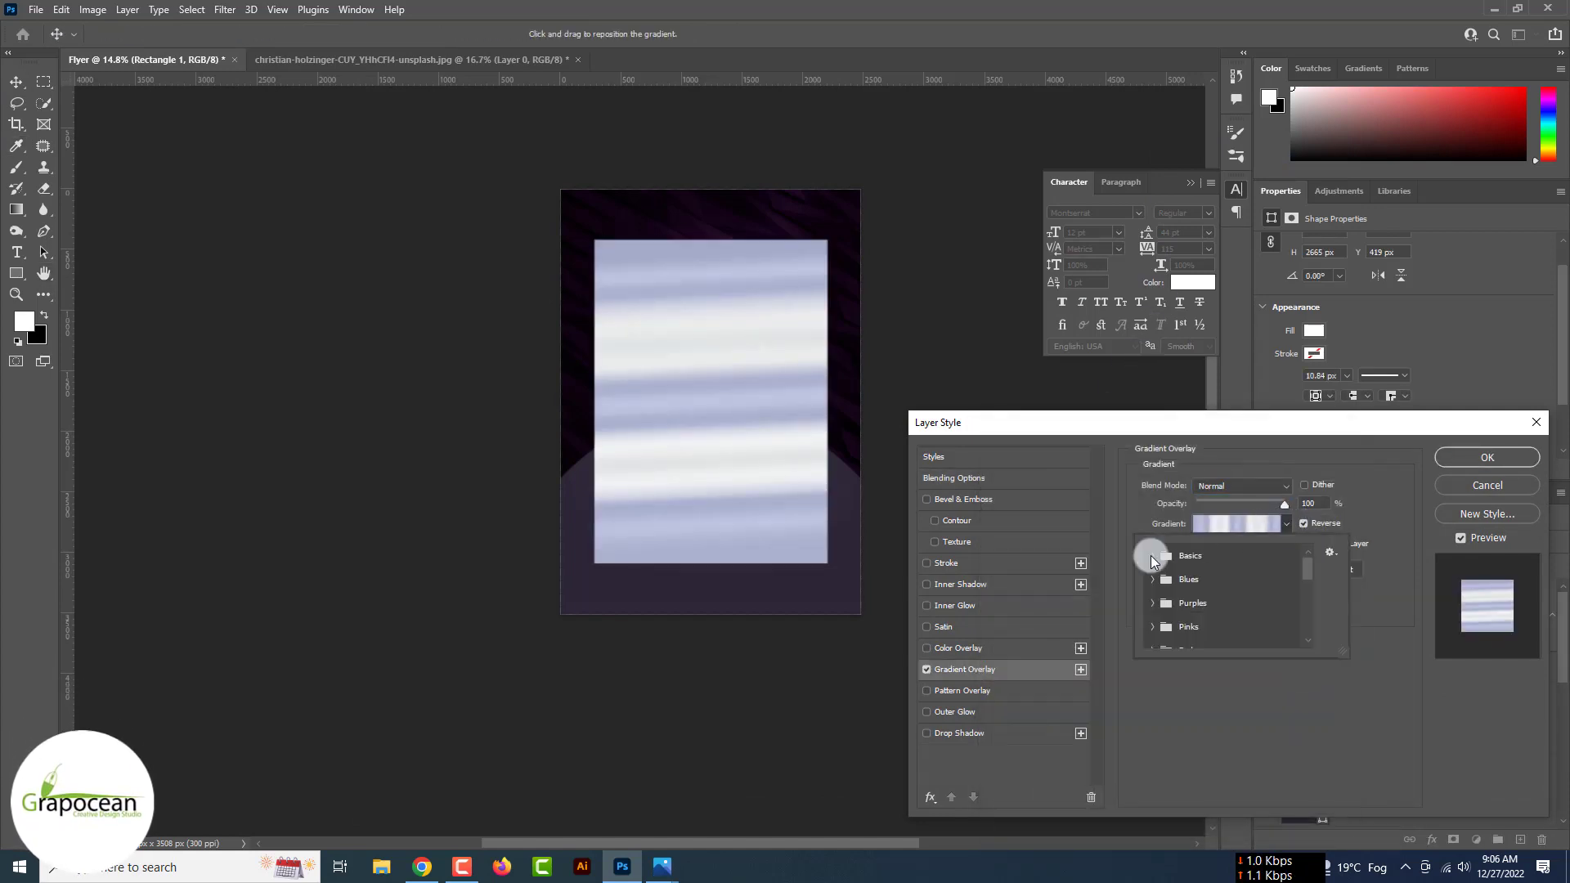
pyautogui.click(1173, 582)
# - Recolour the gradient stops to vivid purple and hot pink (fa0ab9)
pyautogui.click(1228, 525)
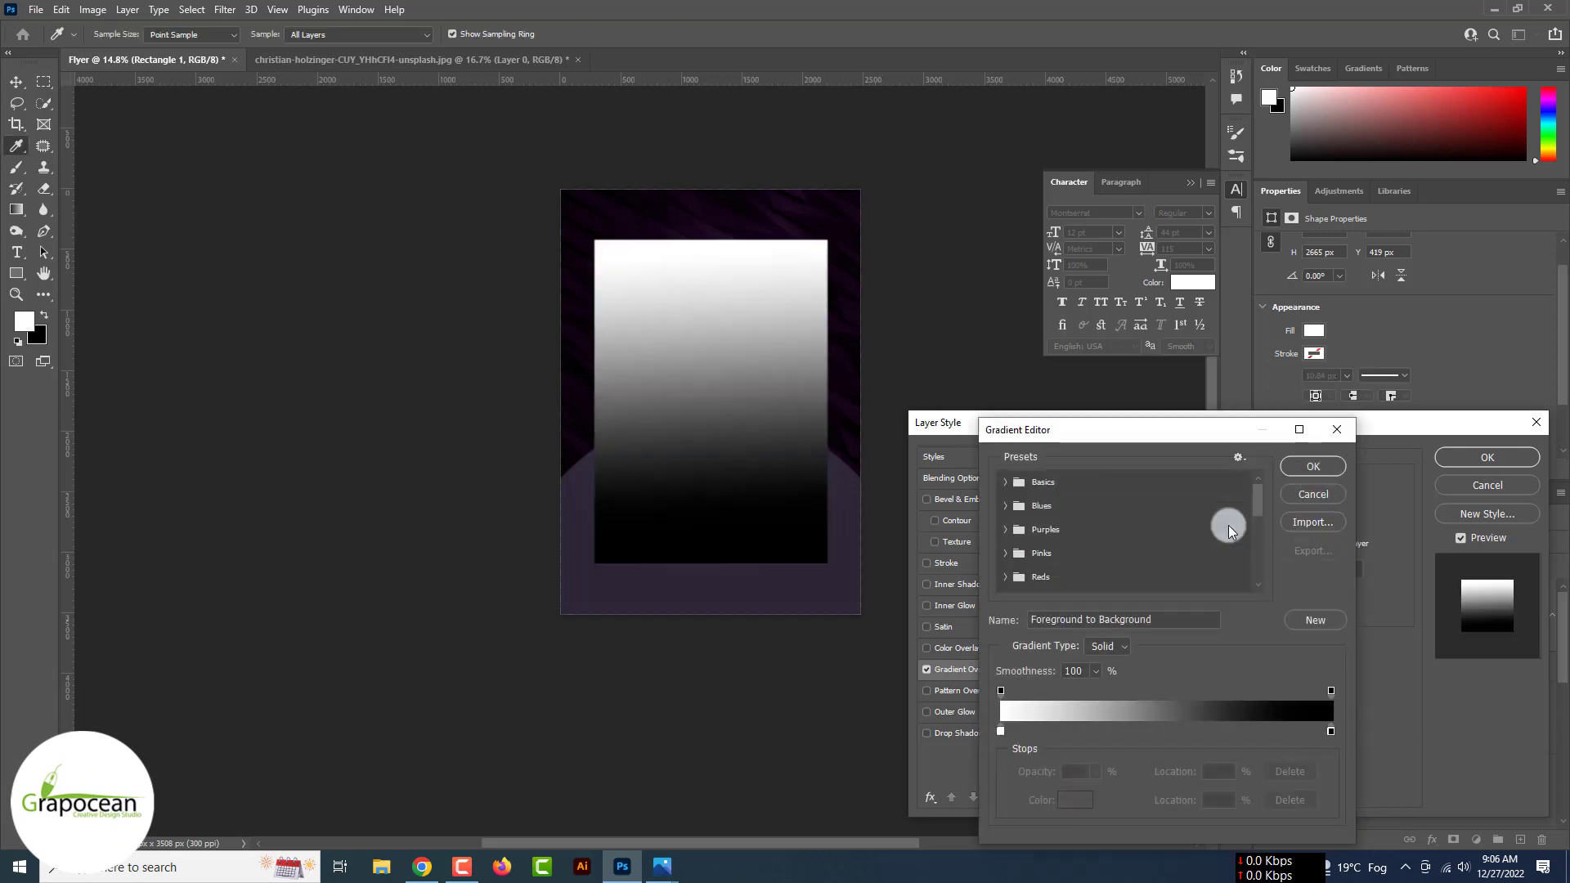
pyautogui.doubleClick(1000, 731)
pyautogui.moveTo(1309, 565); pyautogui.dragTo(1302, 556)
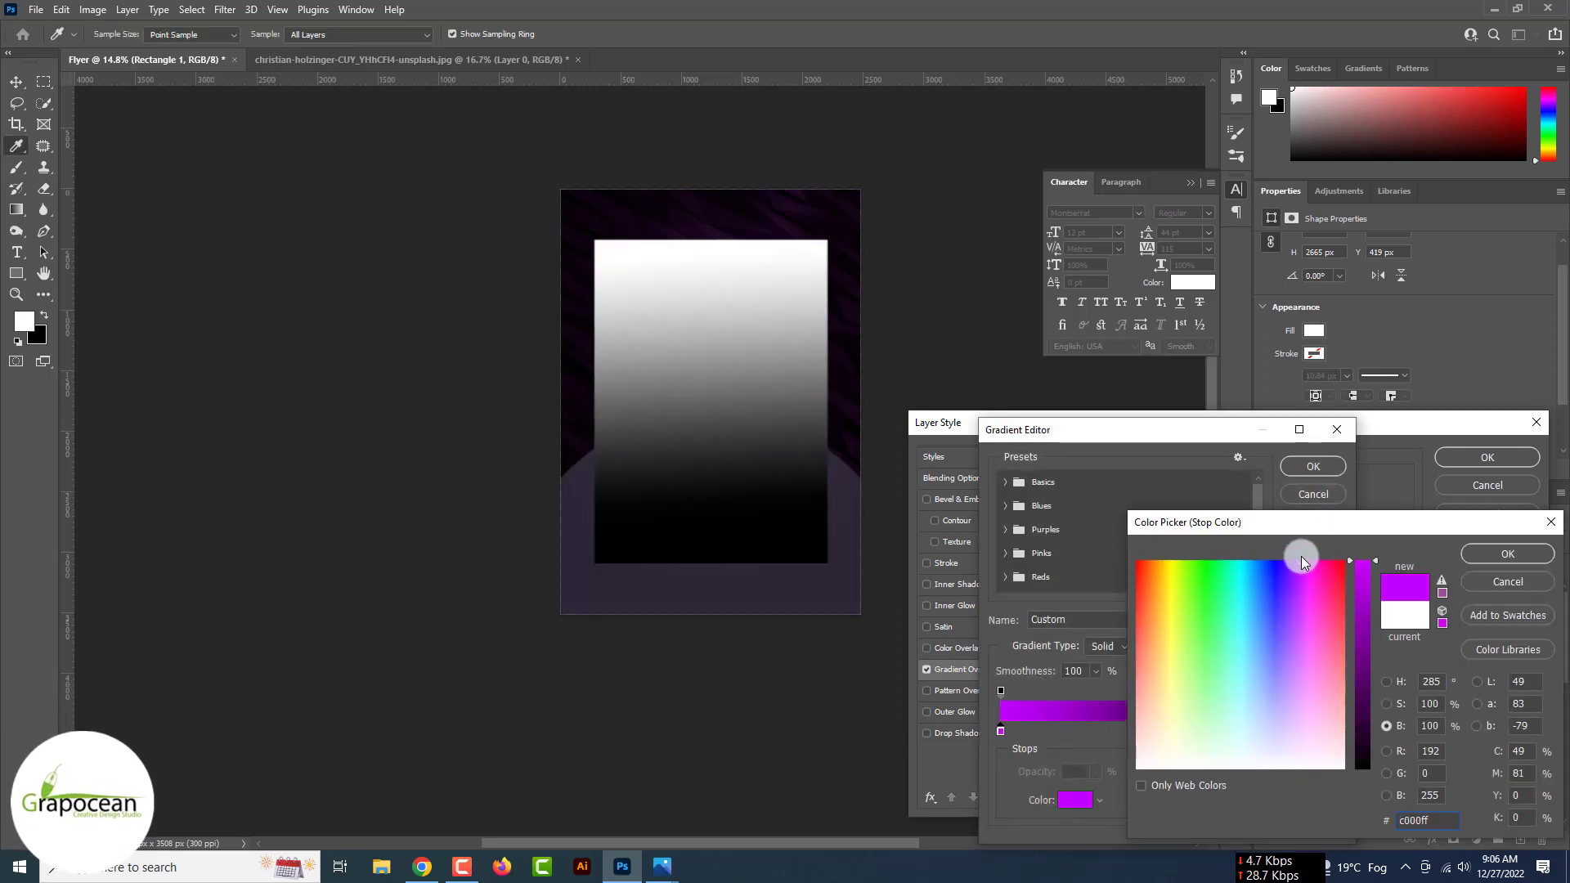
pyautogui.click(1505, 553)
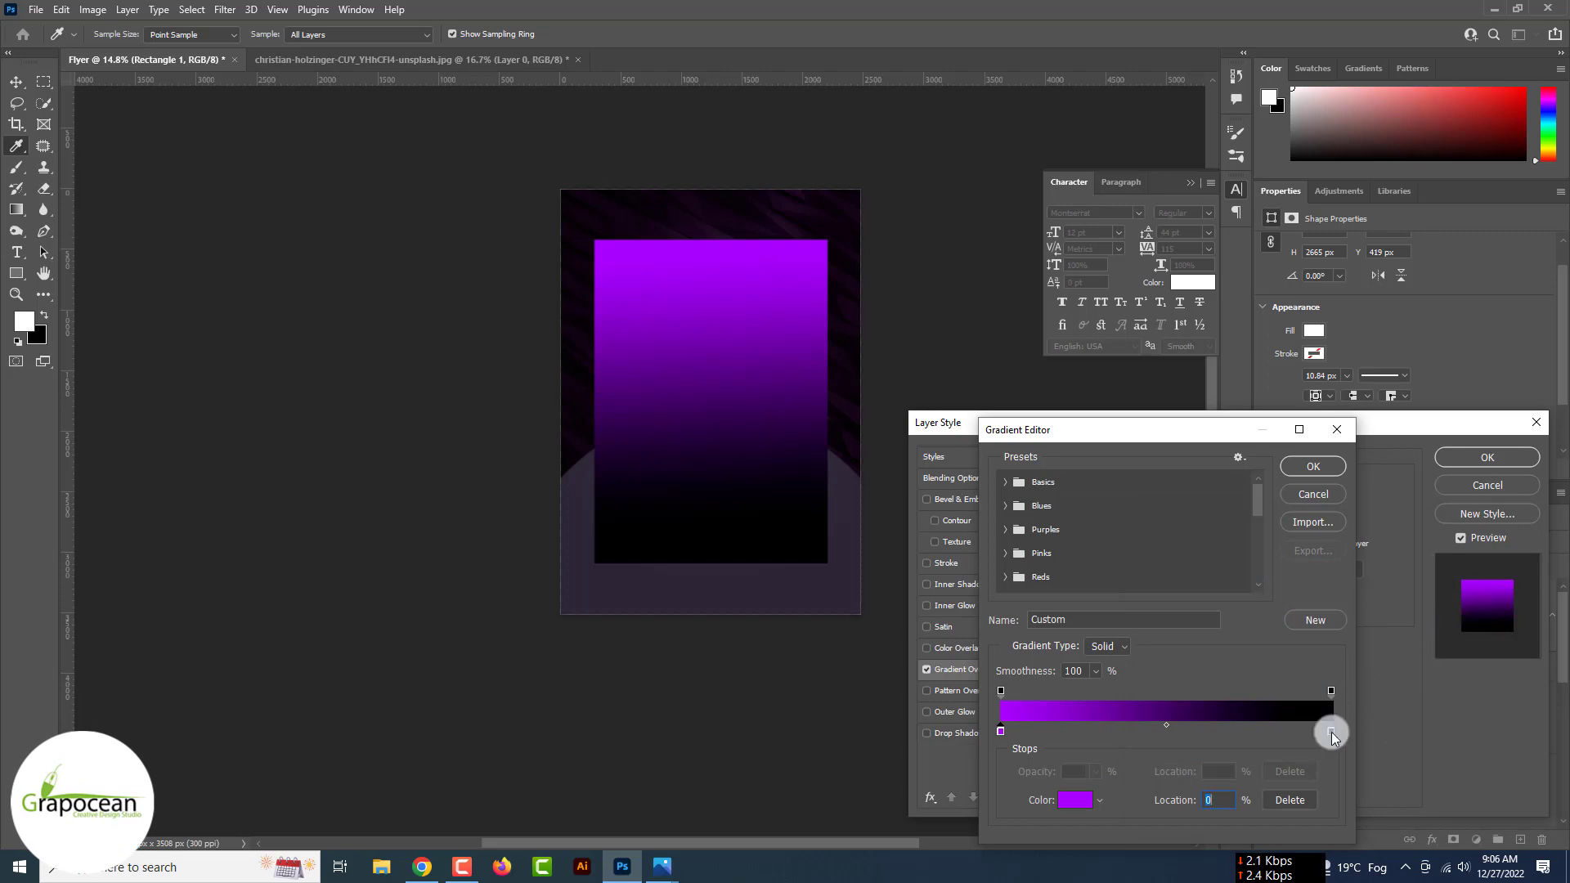
pyautogui.moveTo(1125, 728); pyautogui.dragTo(1112, 726)
pyautogui.doubleClick(1112, 731)
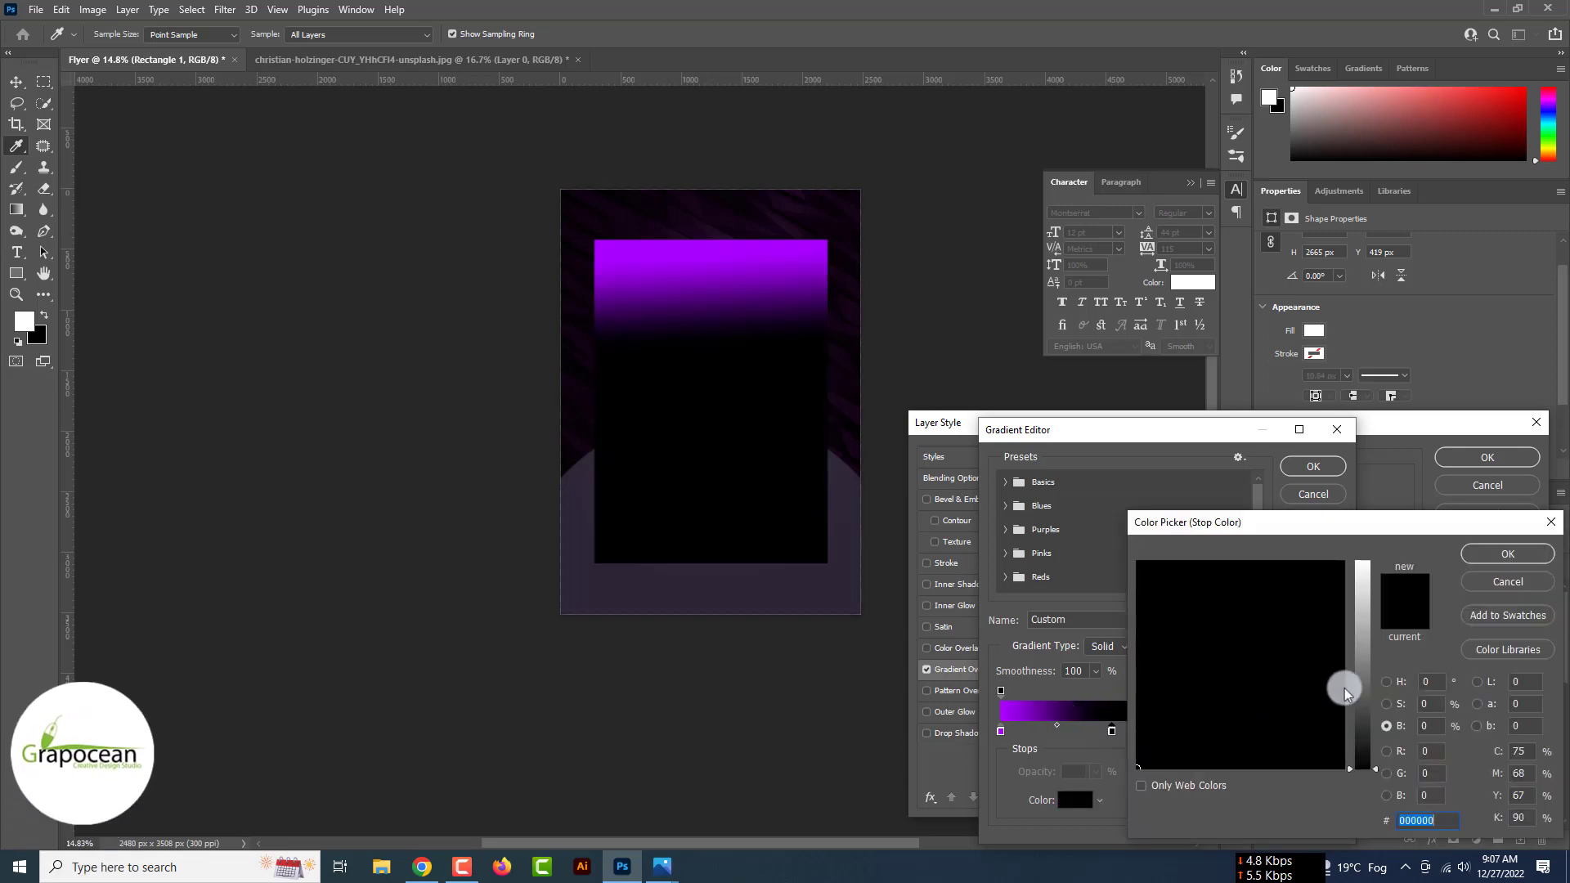
pyautogui.moveTo(1359, 684); pyautogui.dragTo(1137, 574)
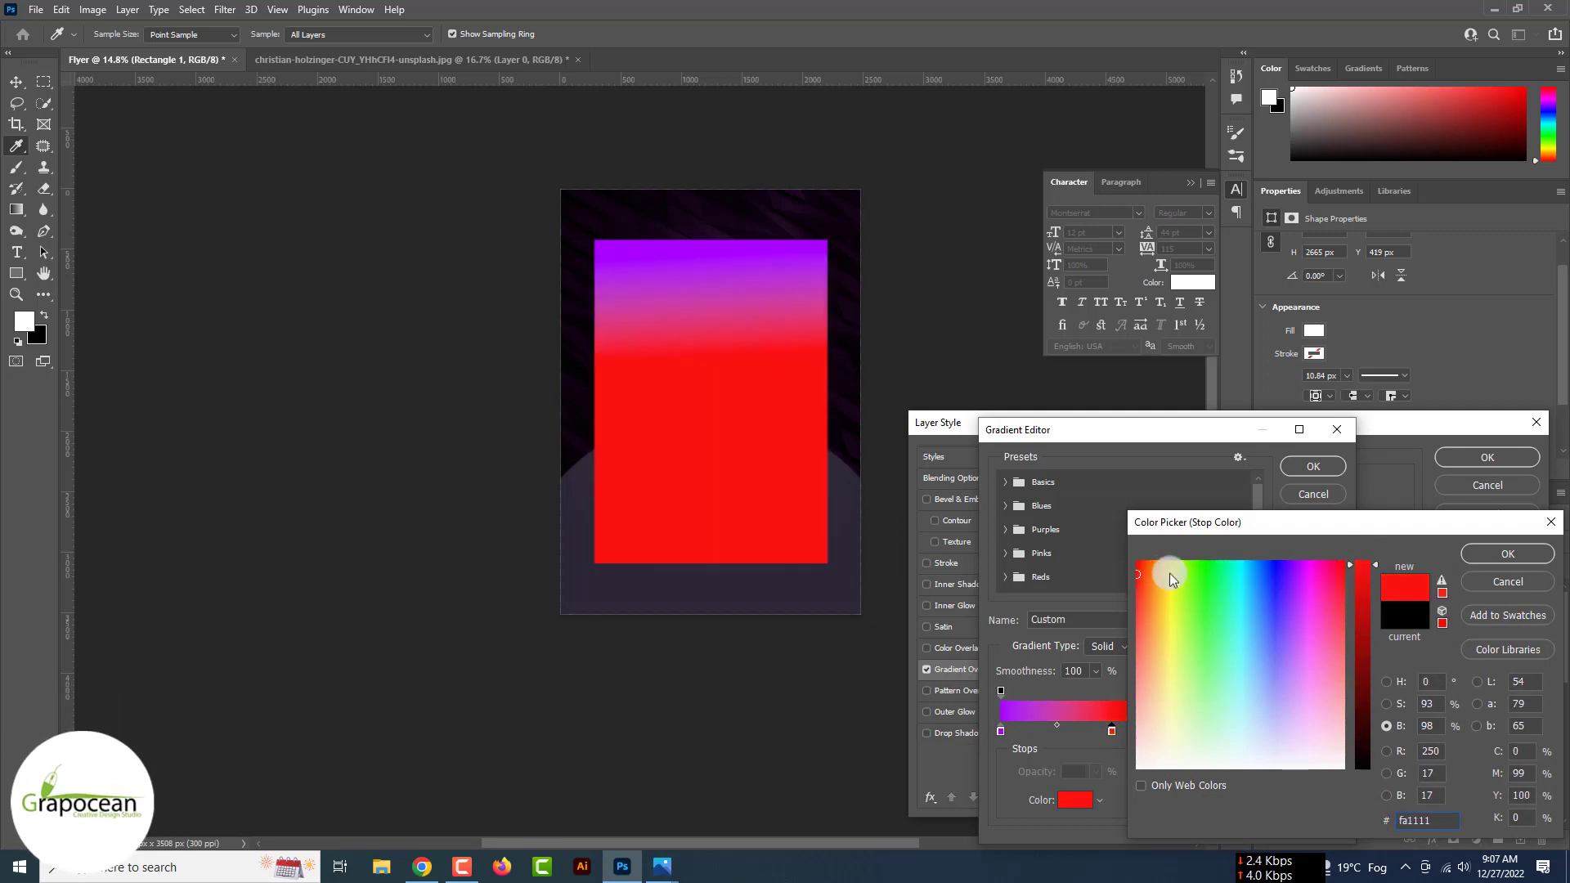
pyautogui.moveTo(1304, 568); pyautogui.dragTo(1318, 568)
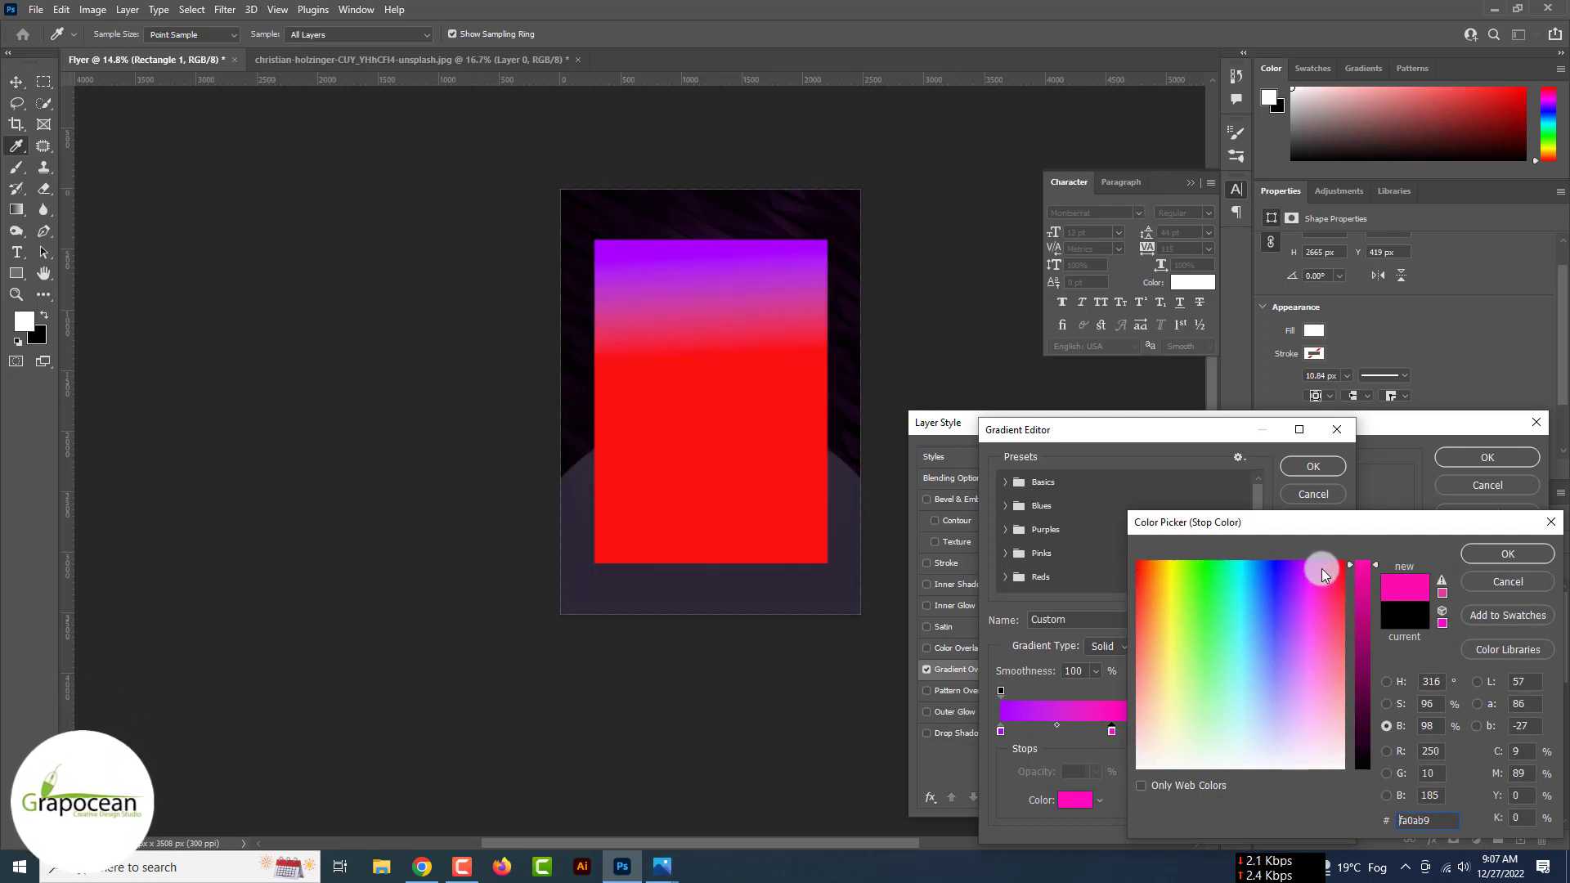
pyautogui.click(1508, 553)
# - Add a deep violet (6108d0) stop near the gradient's end and apply the overlay
pyautogui.moveTo(1000, 730); pyautogui.dragTo(1213, 734)
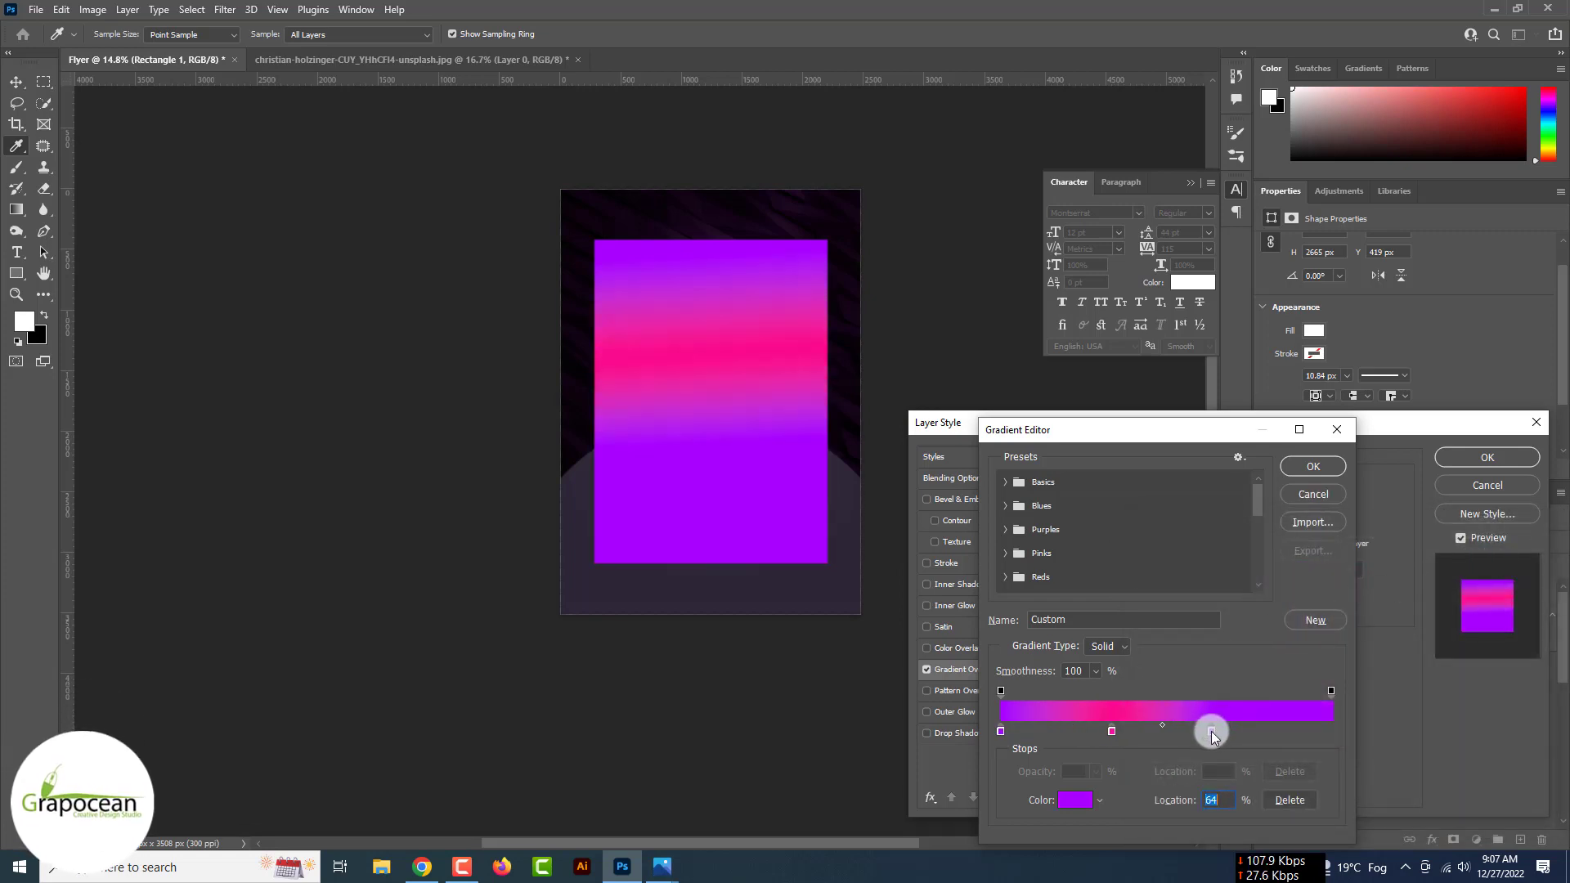
pyautogui.doubleClick(1211, 732)
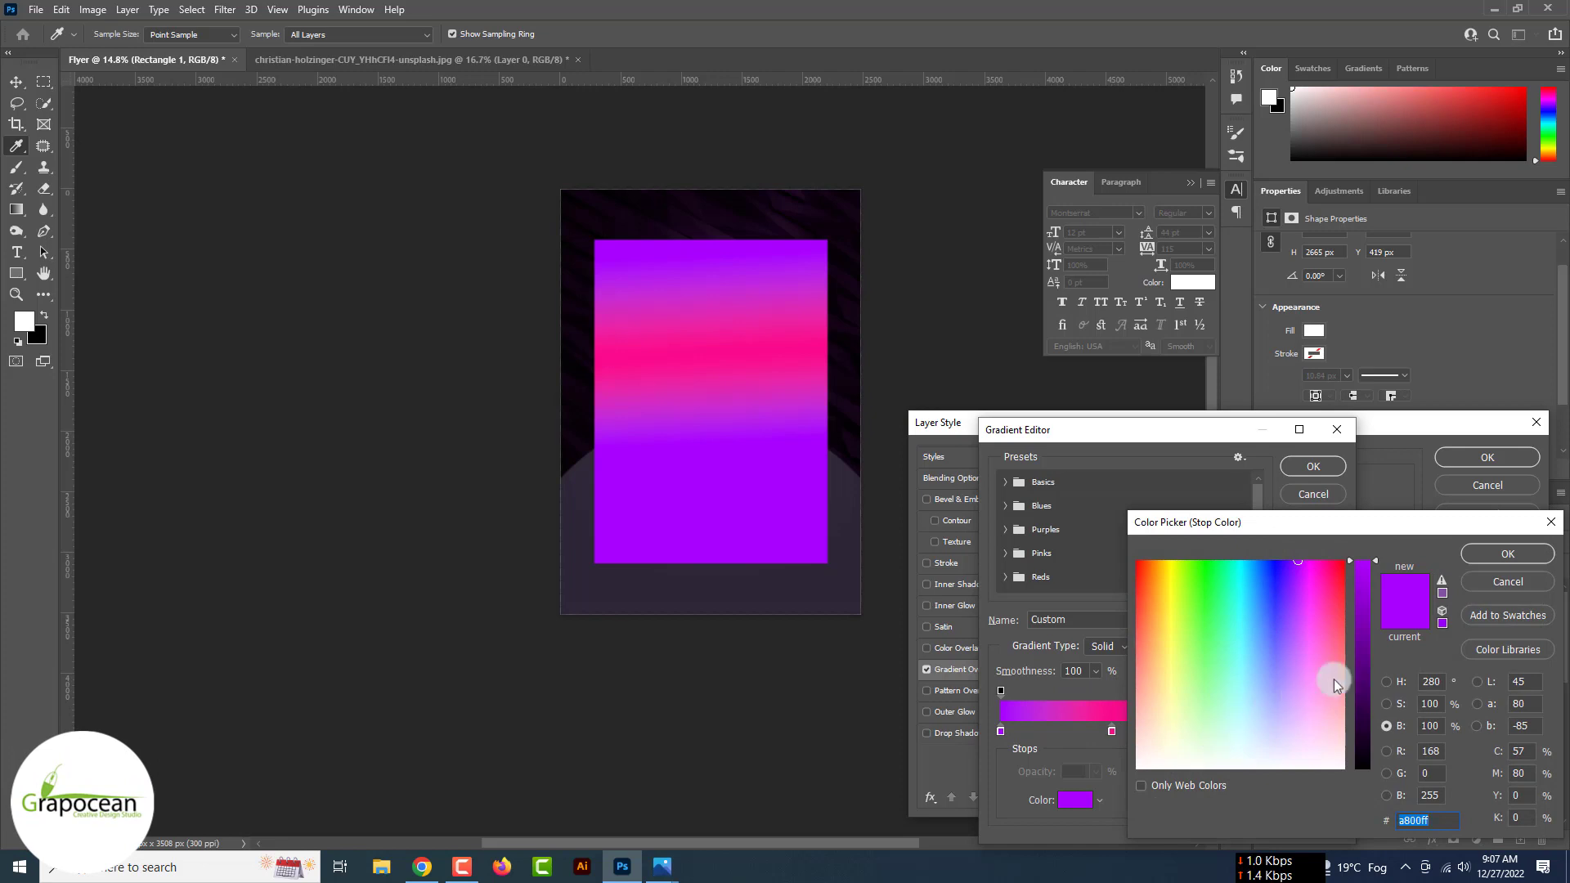
pyautogui.moveTo(1370, 664)
pyautogui.mouseDown()
pyautogui.moveTo(1368, 692)
pyautogui.moveTo(1362, 599)
pyautogui.mouseUp()
pyautogui.moveTo(1274, 576); pyautogui.dragTo(1291, 570)
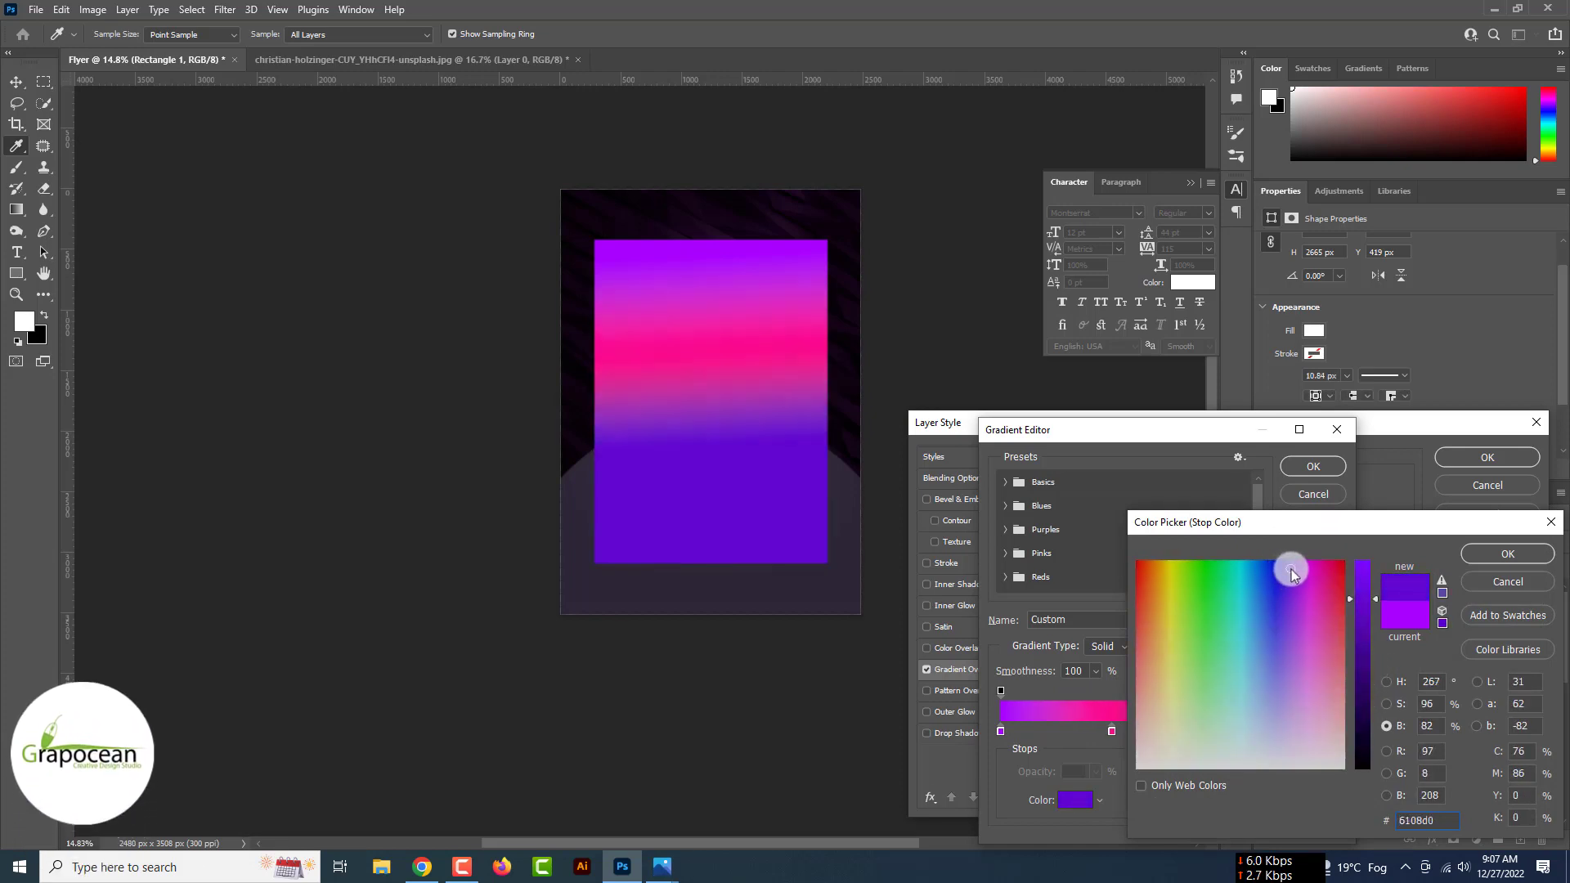
pyautogui.click(1505, 554)
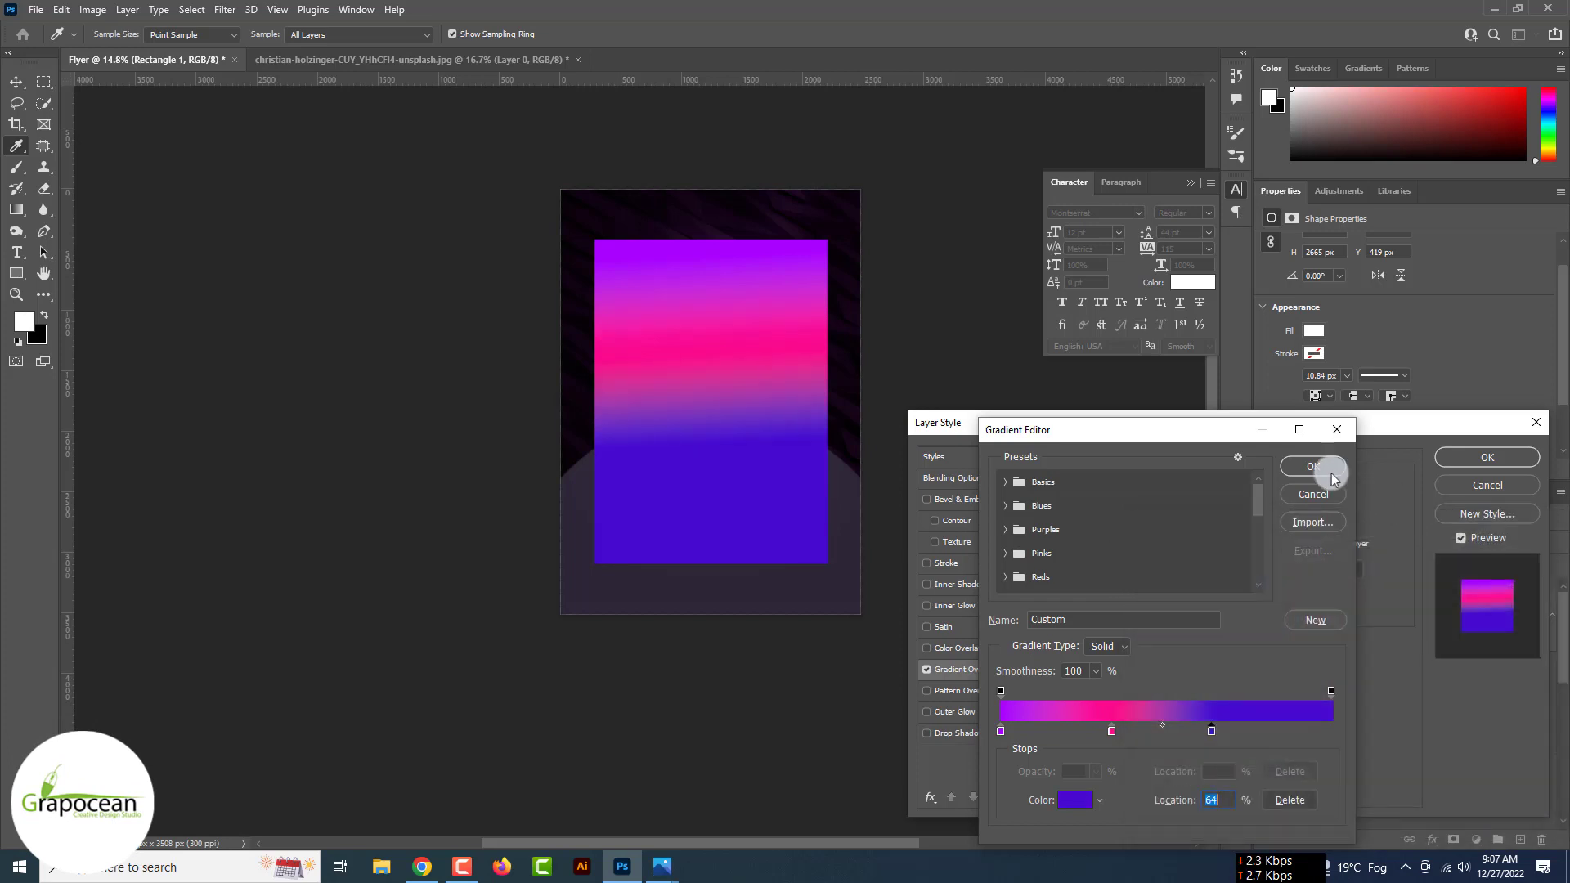
pyautogui.click(1325, 465)
pyautogui.click(1509, 458)
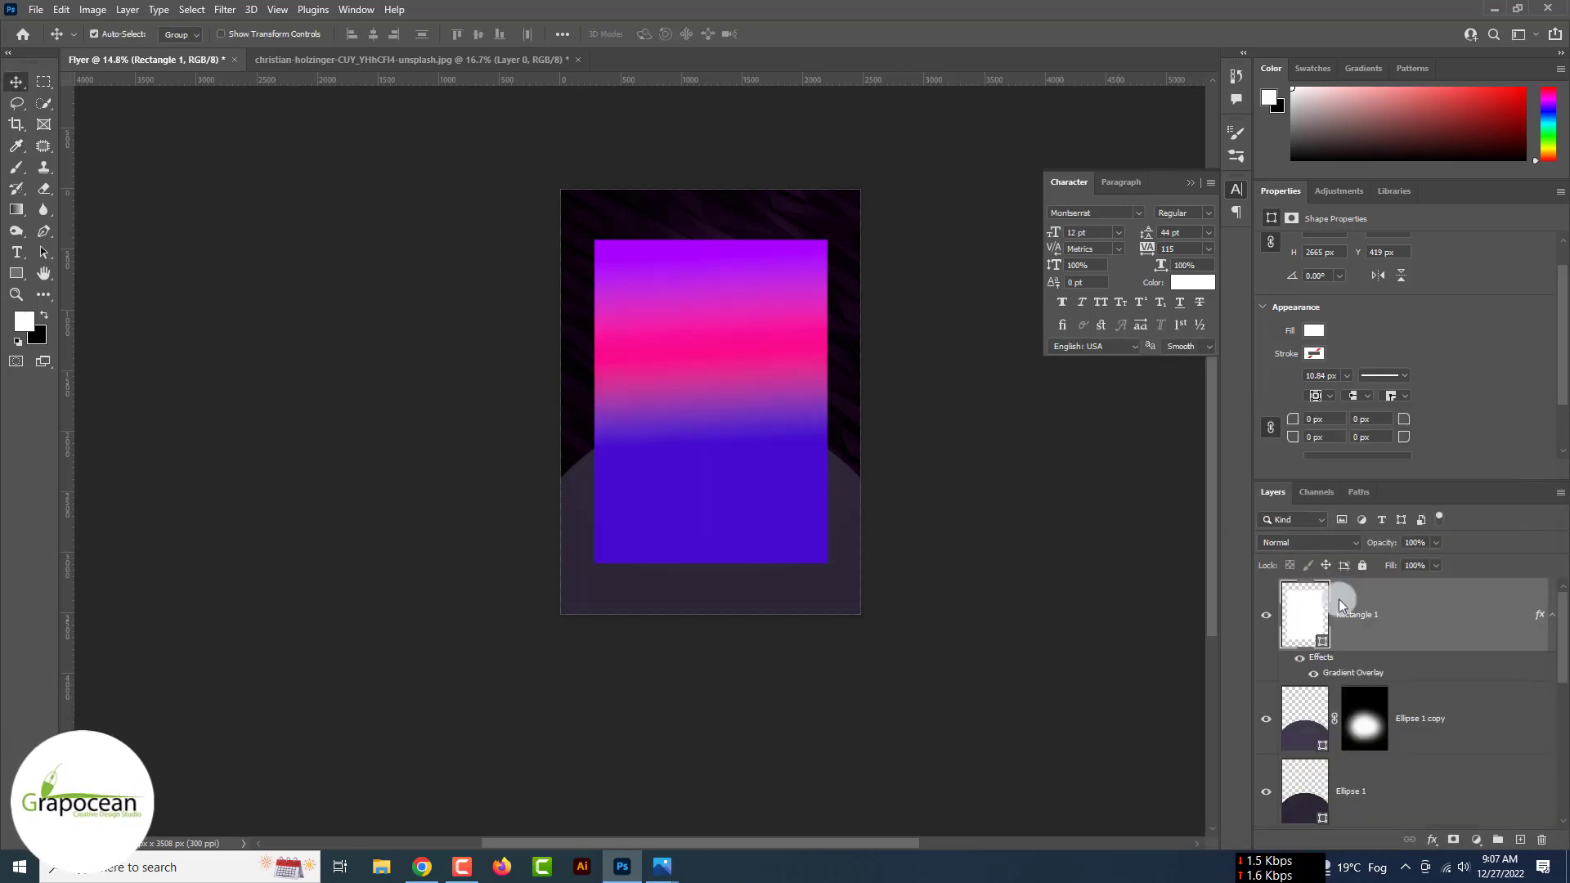
# - Load Rectangle 1's selection on a new Layer 2 and fill it with Render > Clouds
pyautogui.keyDown('ctrl'); pyautogui.click(1312, 621); pyautogui.keyUp('ctrl')
pyautogui.click(1519, 839)
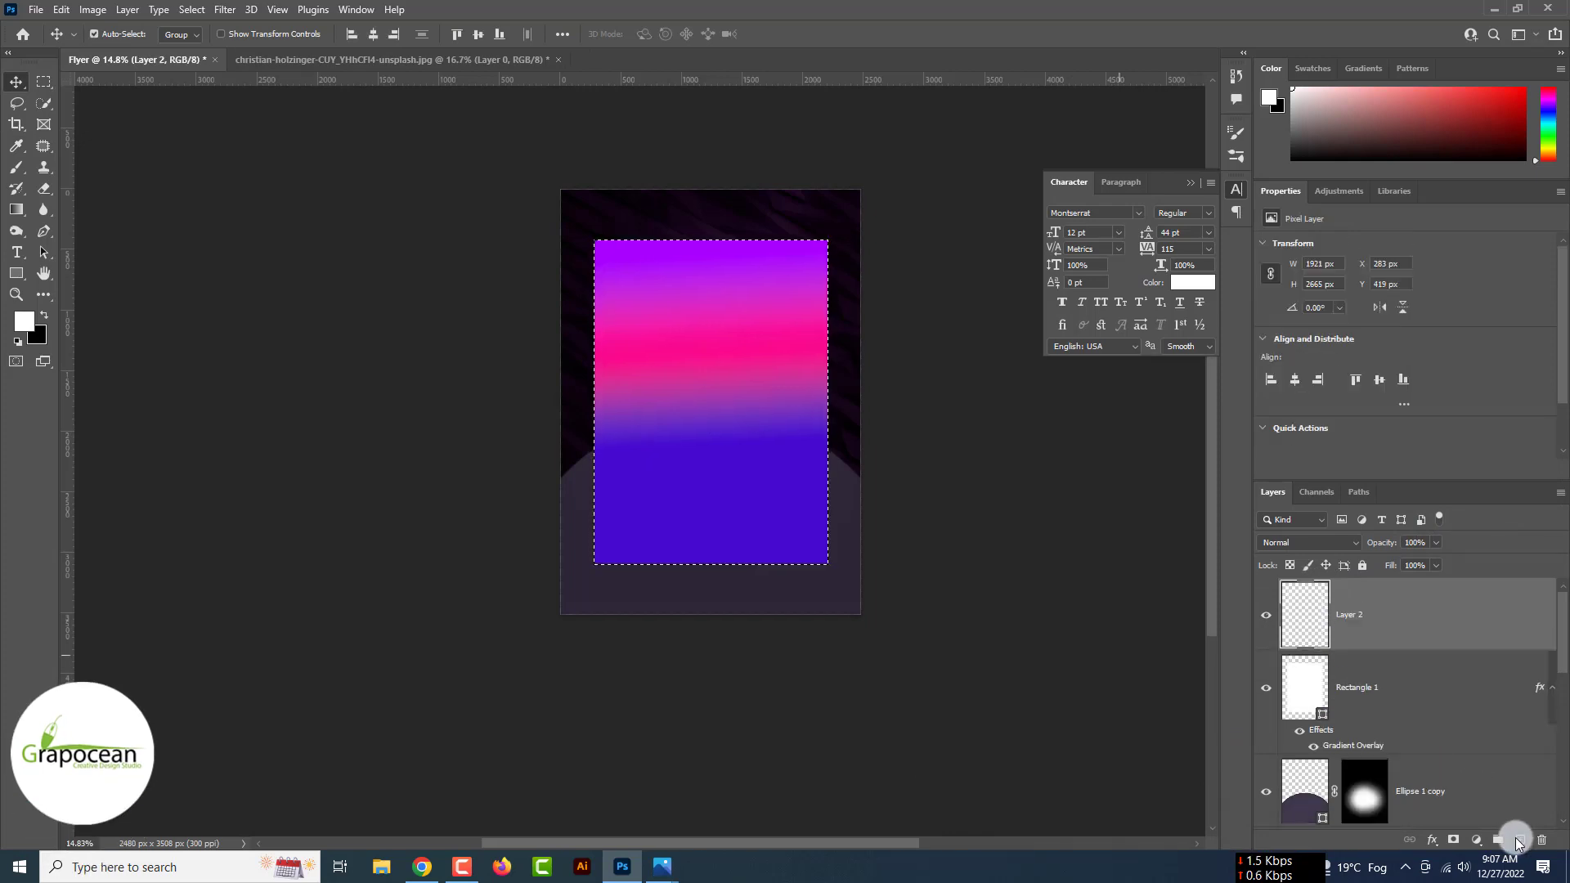
pyautogui.click(193, 9)
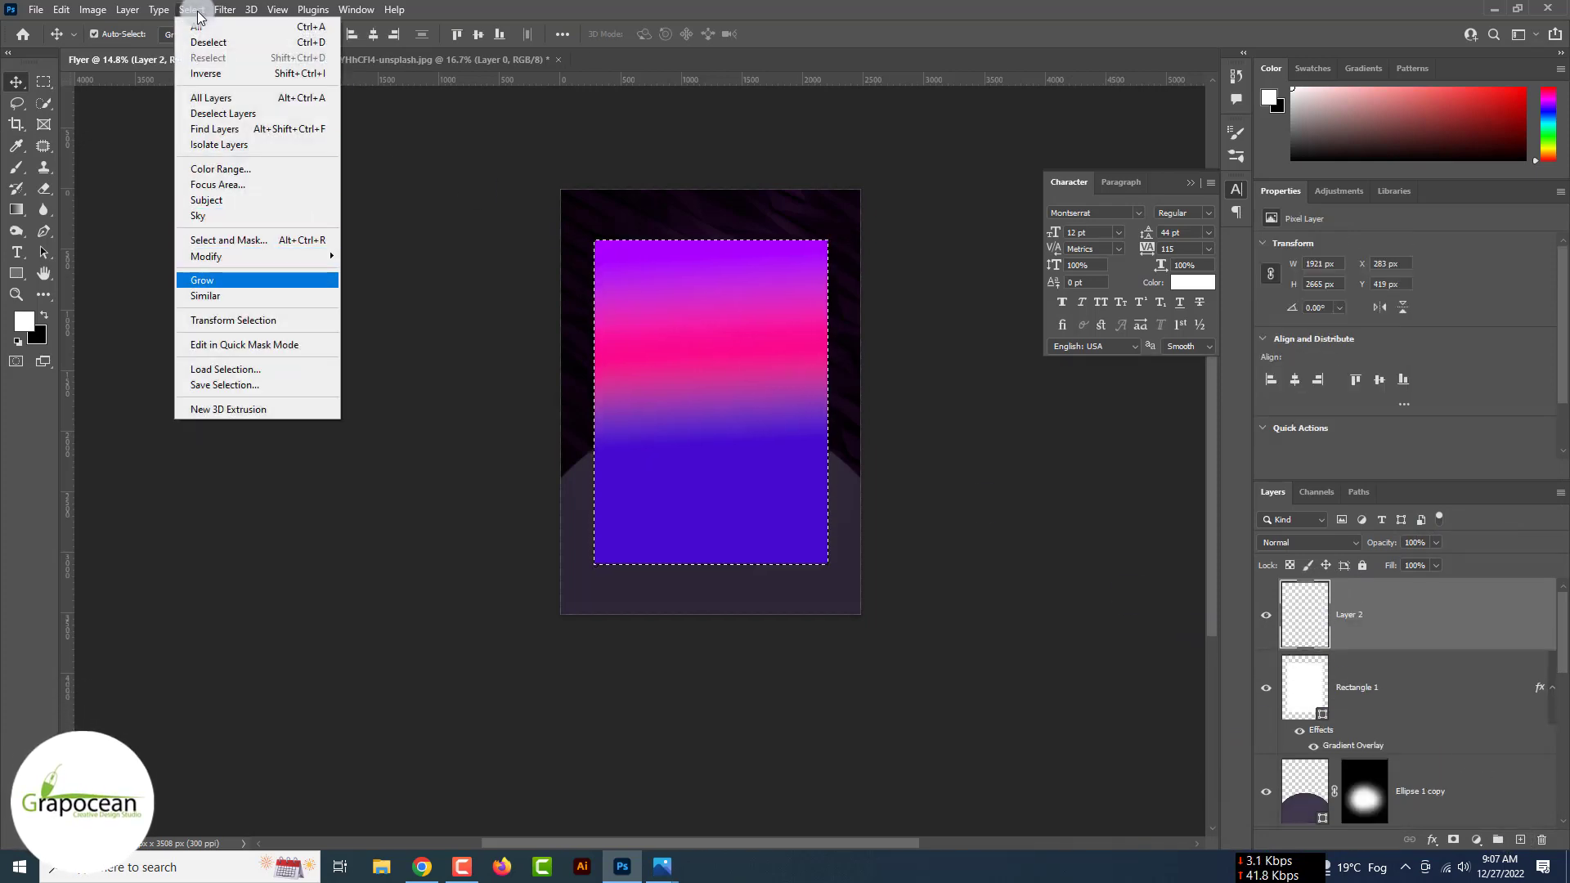
pyautogui.moveTo(206, 256)
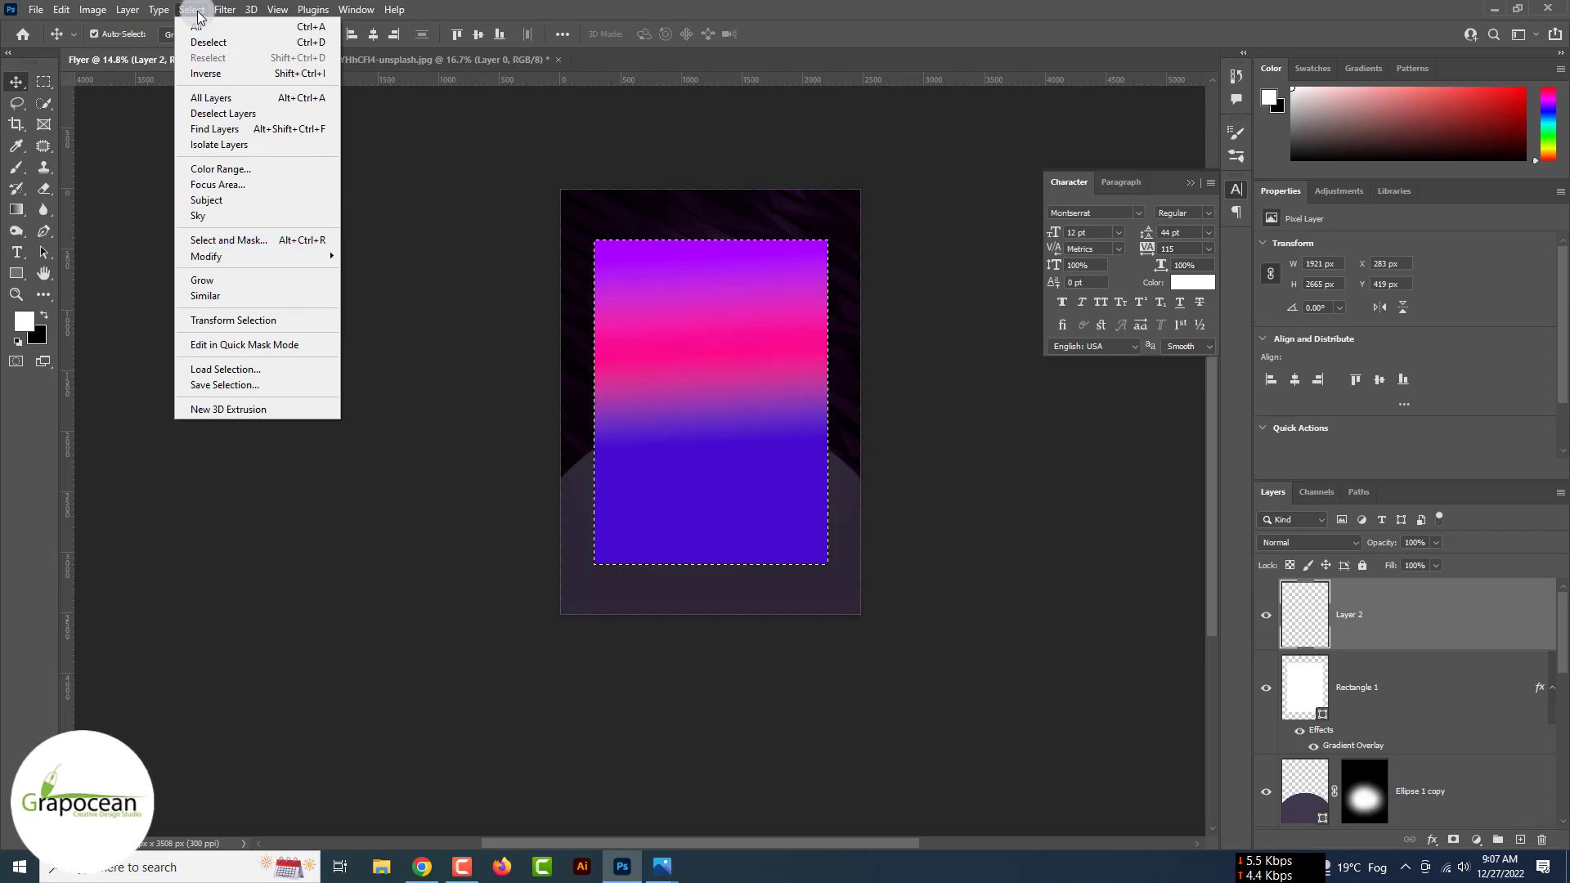
pyautogui.moveTo(225, 10)
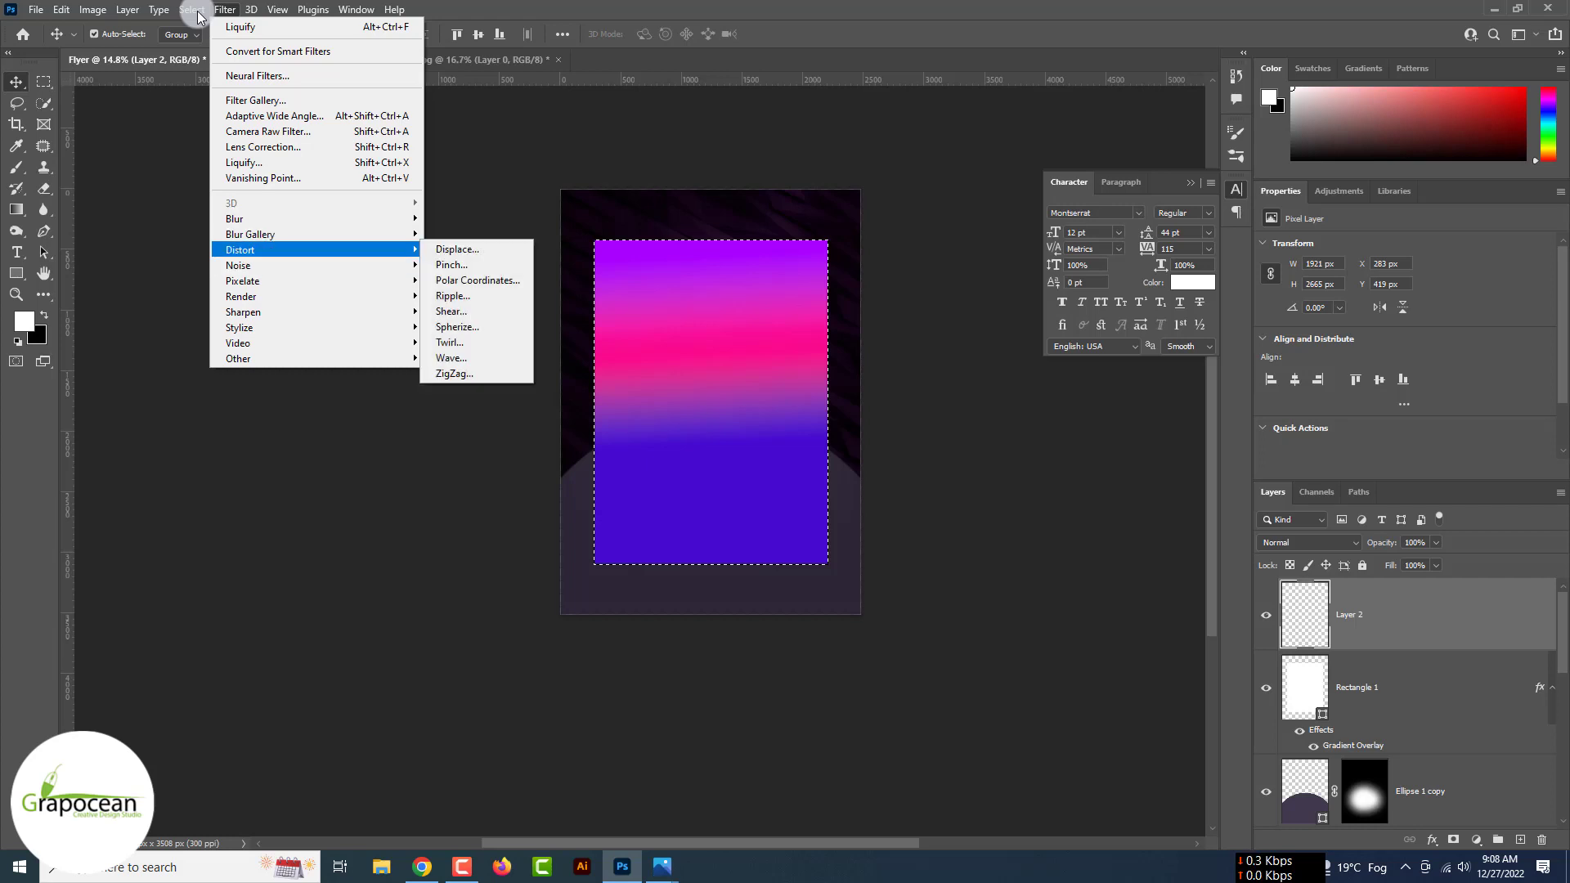
pyautogui.moveTo(241, 296)
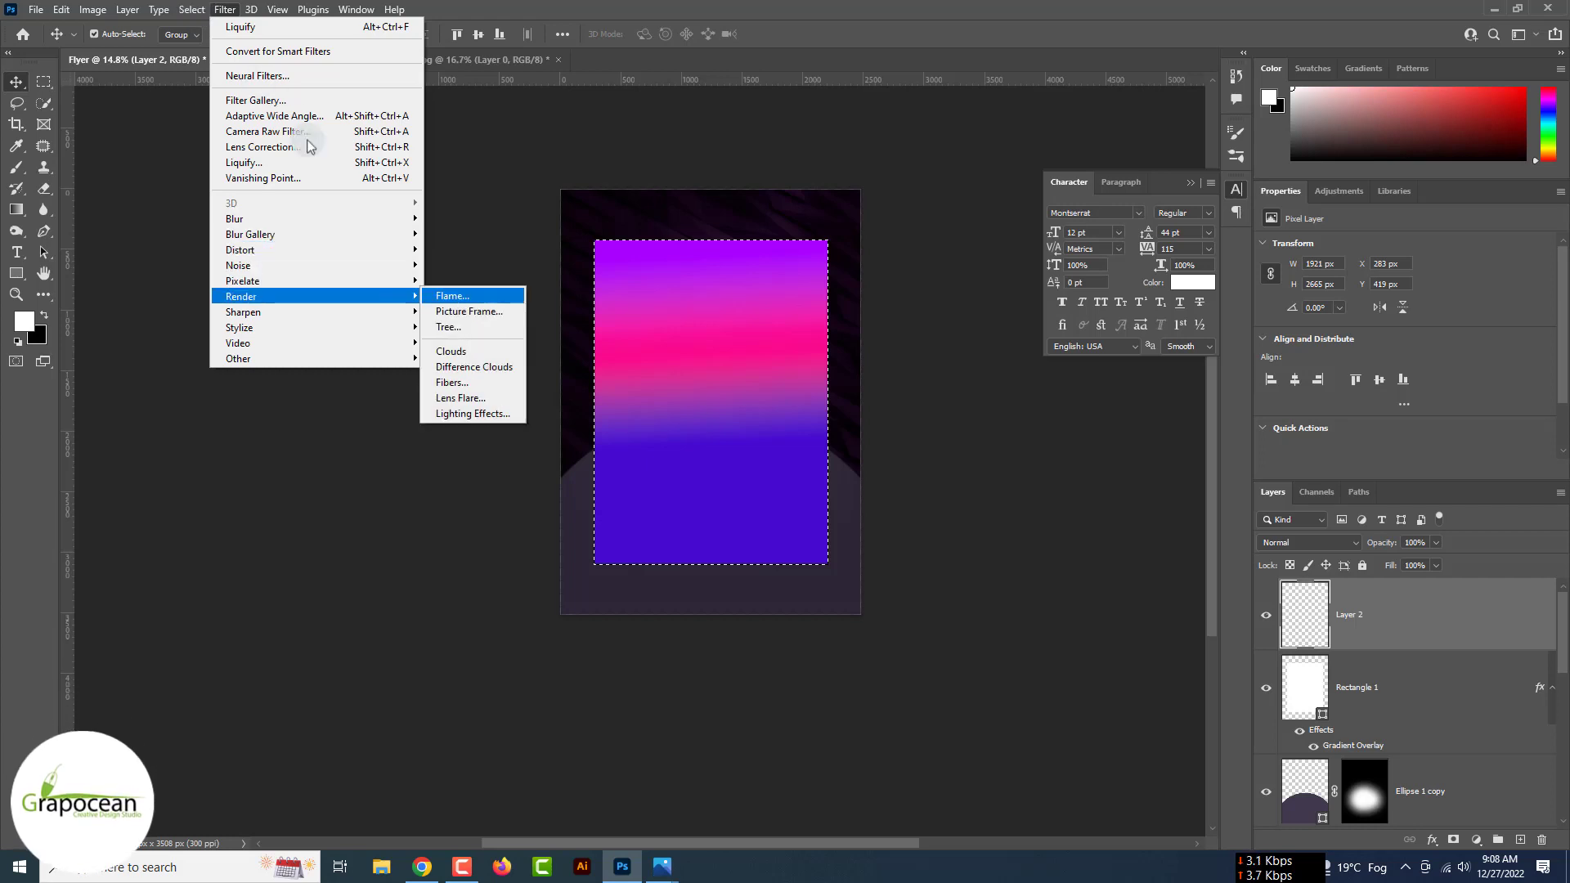
pyautogui.click(493, 353)
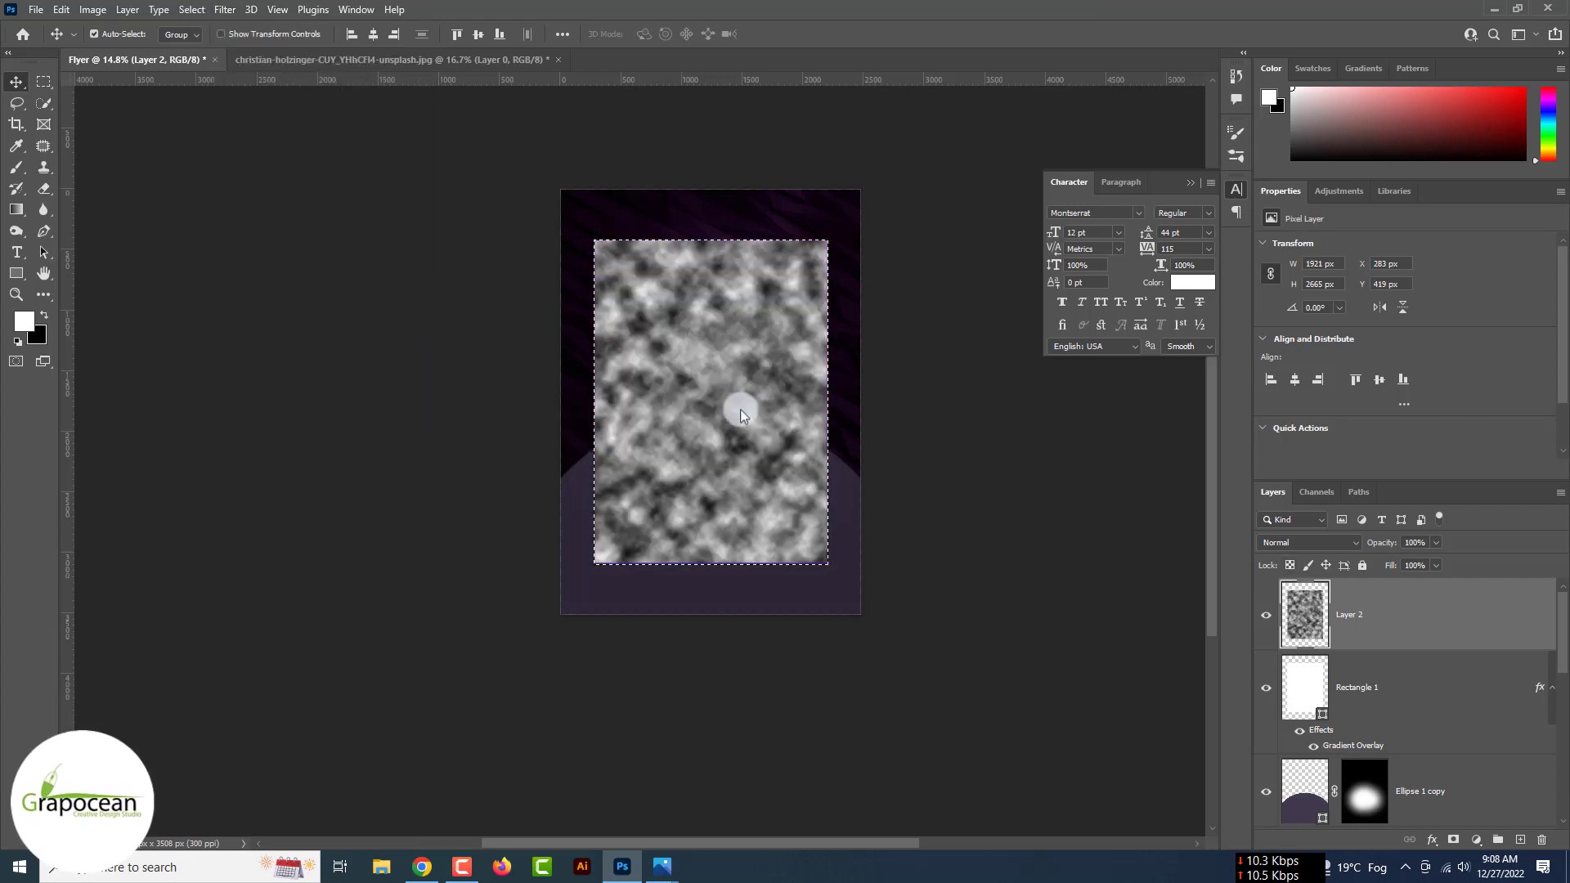
pyautogui.click(1327, 543)
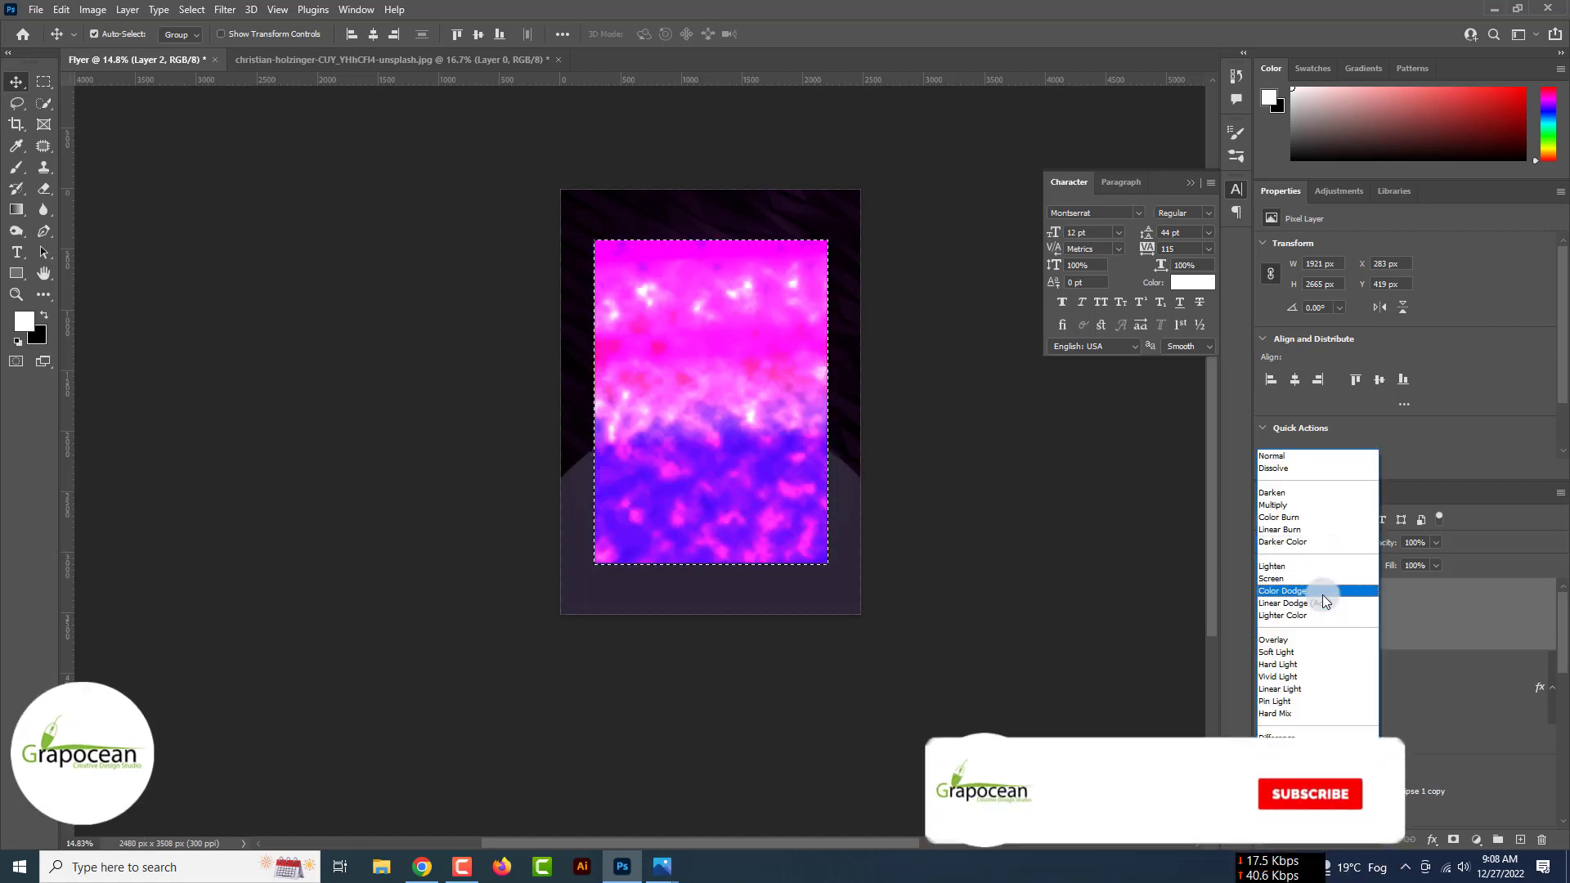
# - Set Layer 2 to Overlay and combine it with Rectangle 1 into one smart object
pyautogui.click(1332, 641)
pyautogui.keyDown('shift'); pyautogui.click(1391, 687); pyautogui.keyUp('shift')
pyautogui.rightClick(1402, 620)
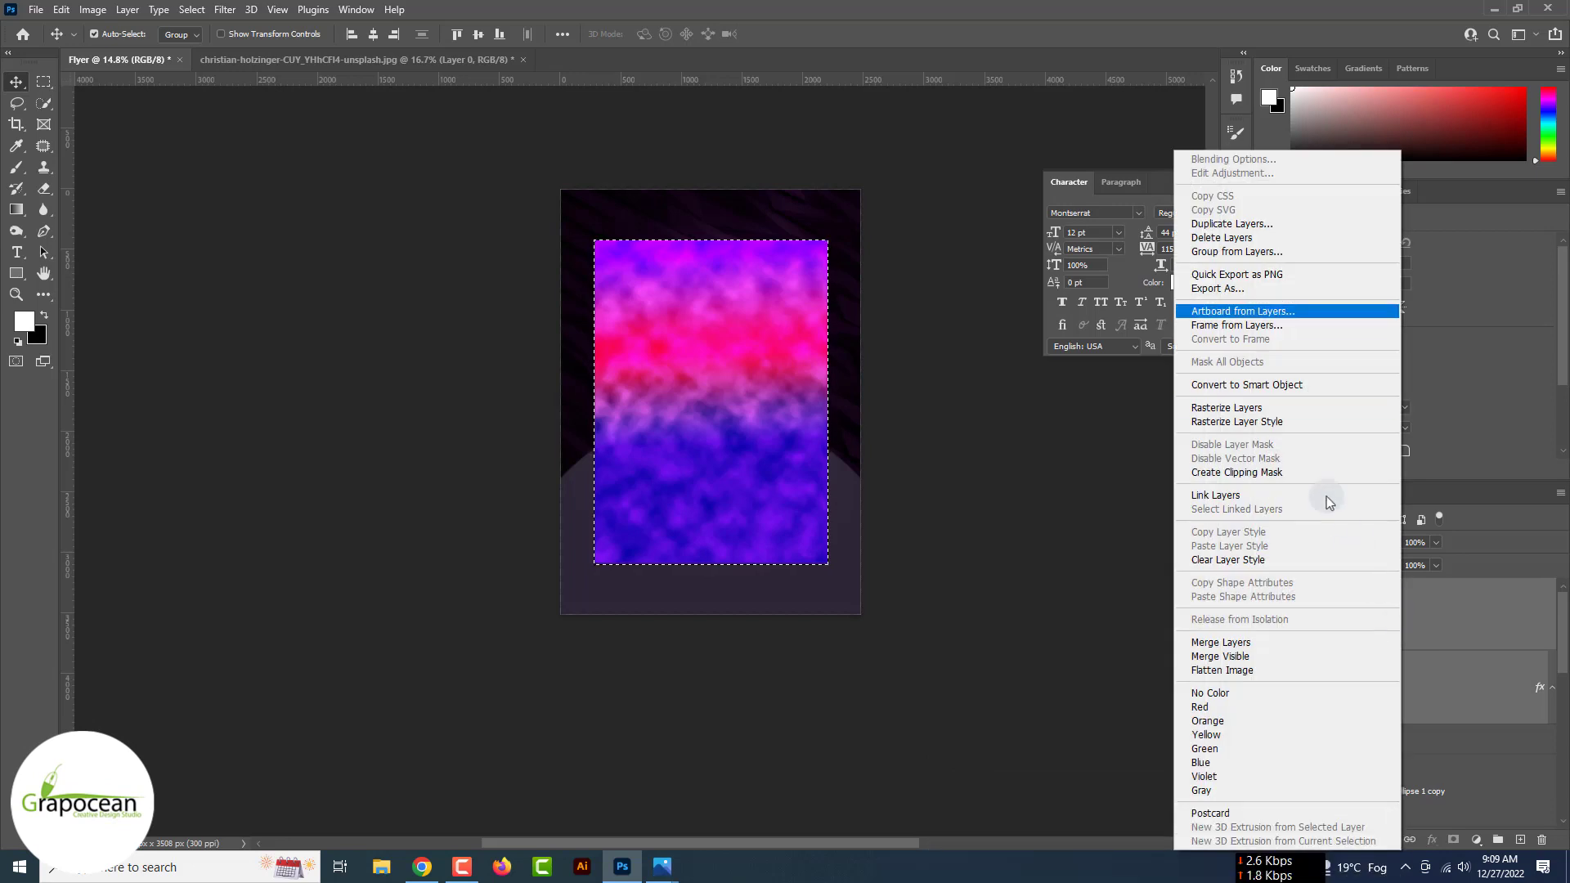
pyautogui.click(1258, 386)
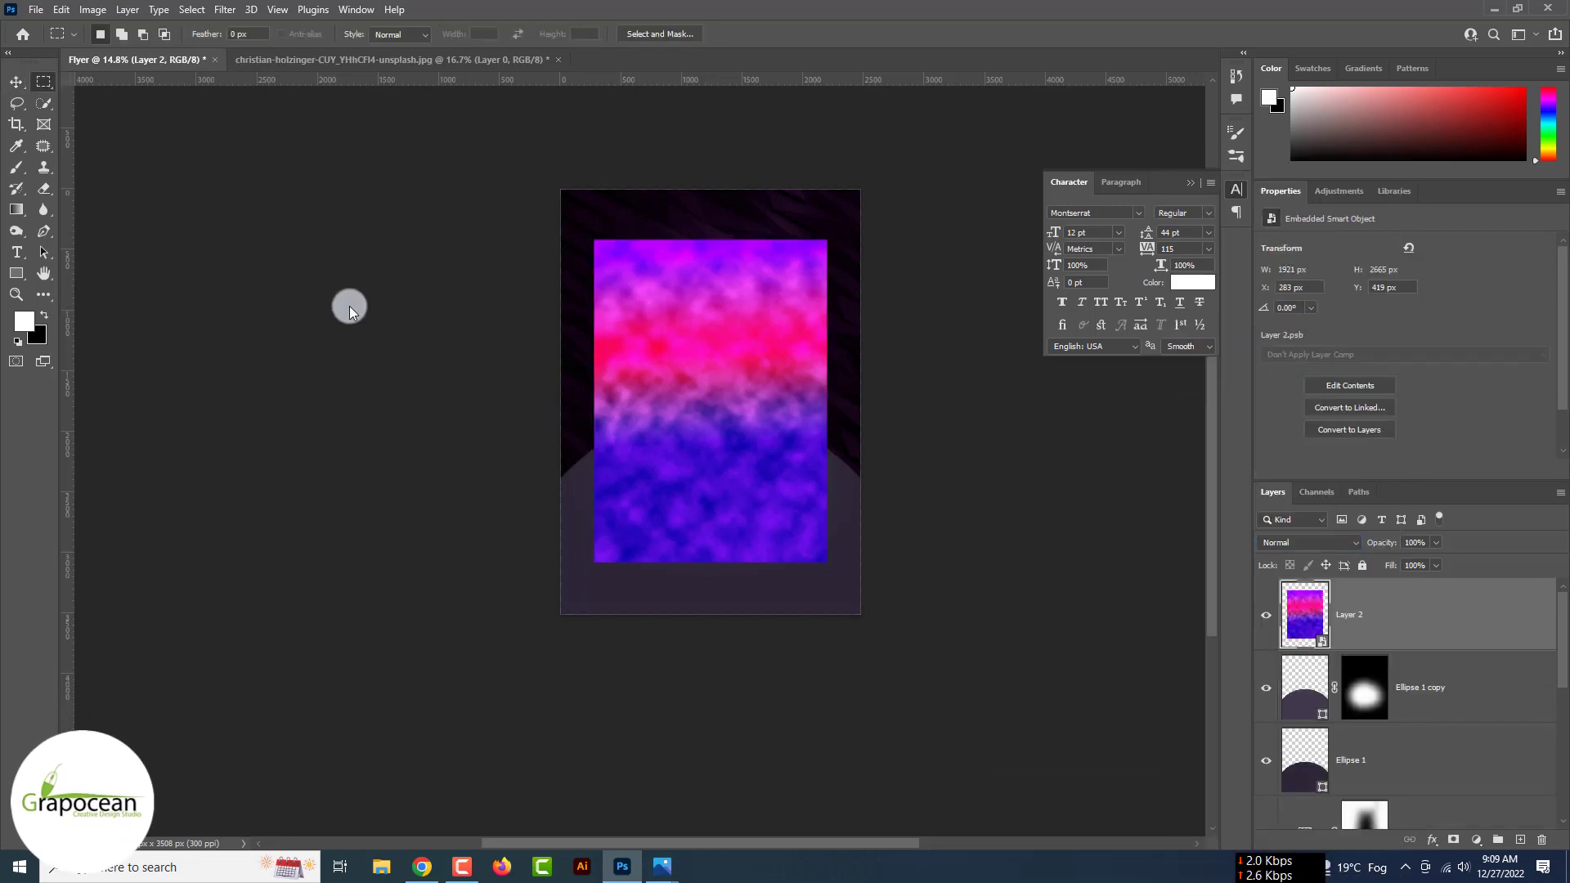
# - Open Liquify on the smart object and swirl the colours with a warp stroke
pyautogui.click(223, 15)
pyautogui.click(293, 159)
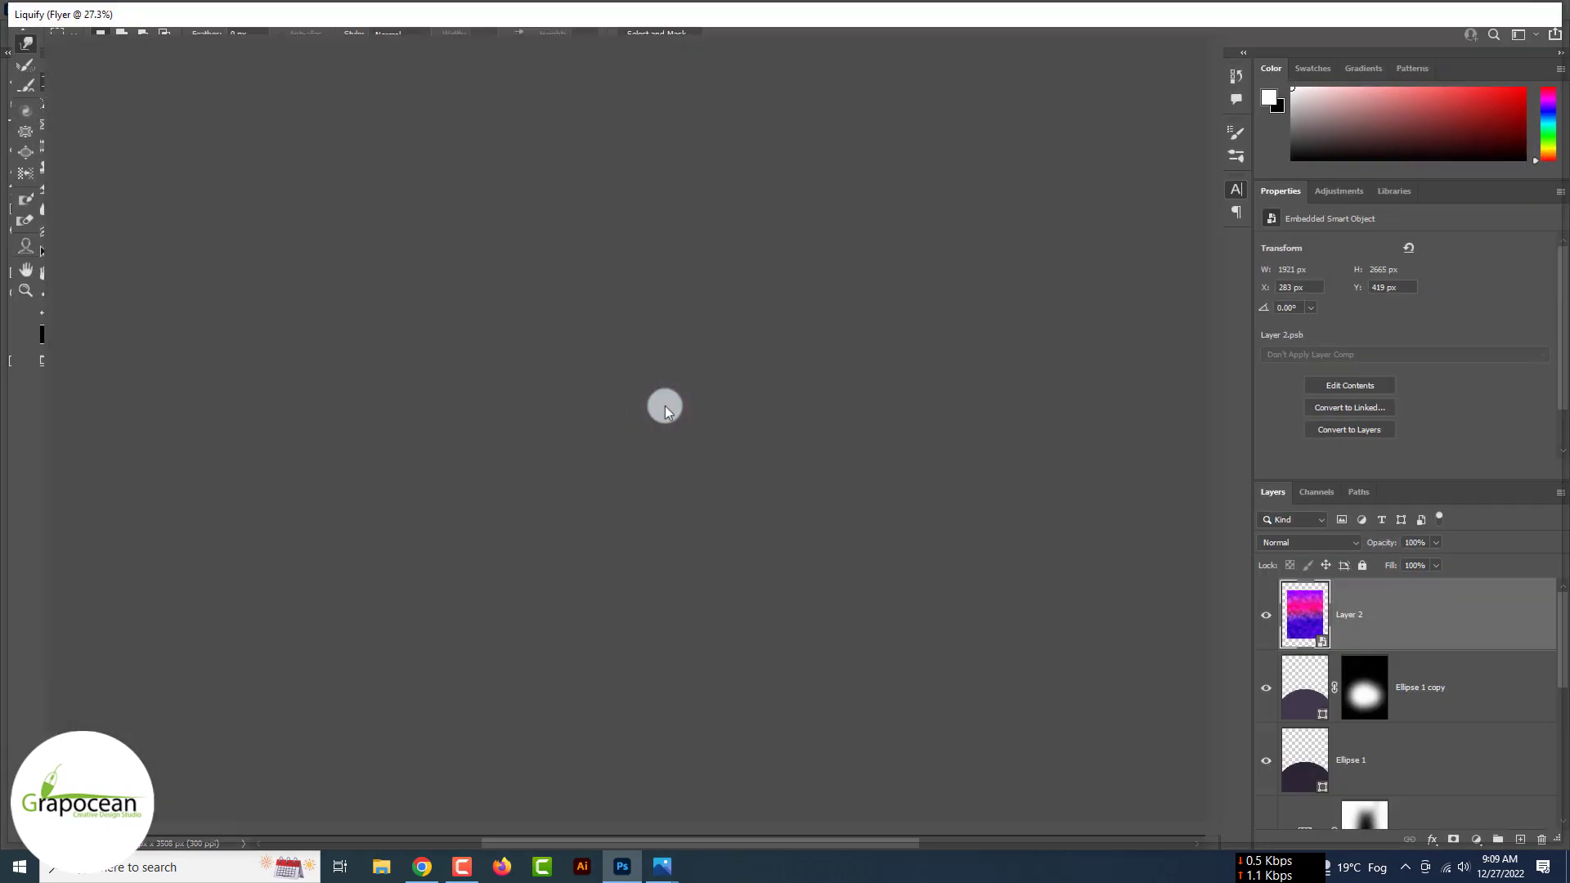
pyautogui.moveTo(665, 405)
pyautogui.mouseDown()
pyautogui.moveTo(736, 468)
pyautogui.moveTo(498, 501)
pyautogui.moveTo(587, 418)
pyautogui.moveTo(493, 282)
pyautogui.moveTo(424, 301)
pyautogui.moveTo(575, 457)
pyautogui.moveTo(465, 533)
pyautogui.moveTo(650, 454)
pyautogui.moveTo(557, 228)
pyautogui.moveTo(339, 340)
pyautogui.moveTo(603, 180)
pyautogui.moveTo(776, 397)
pyautogui.moveTo(614, 609)
pyautogui.moveTo(446, 350)
pyautogui.moveTo(524, 218)
pyautogui.moveTo(393, 172)
pyautogui.moveTo(513, 142)
pyautogui.moveTo(762, 212)
pyautogui.moveTo(799, 505)
pyautogui.moveTo(583, 556)
pyautogui.mouseUp()
# - Set Liquify's backdrop mode to Behind and warp the pink and purple clouds into swirls
pyautogui.click(1436, 514)
pyautogui.click(1410, 530)
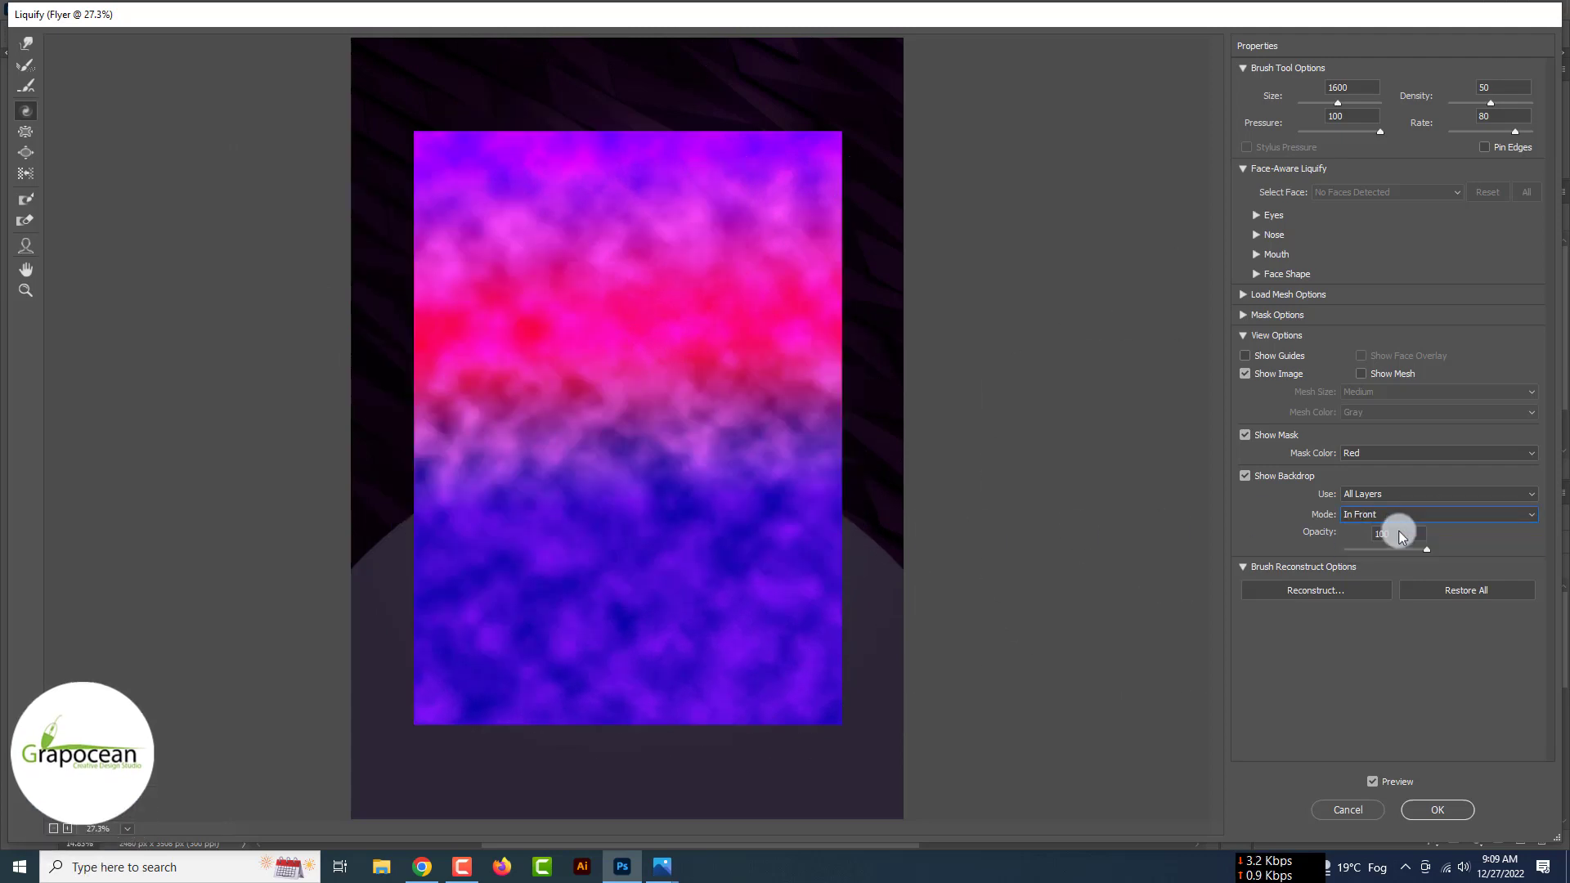
pyautogui.click(1403, 515)
pyautogui.click(1385, 554)
pyautogui.click(612, 376)
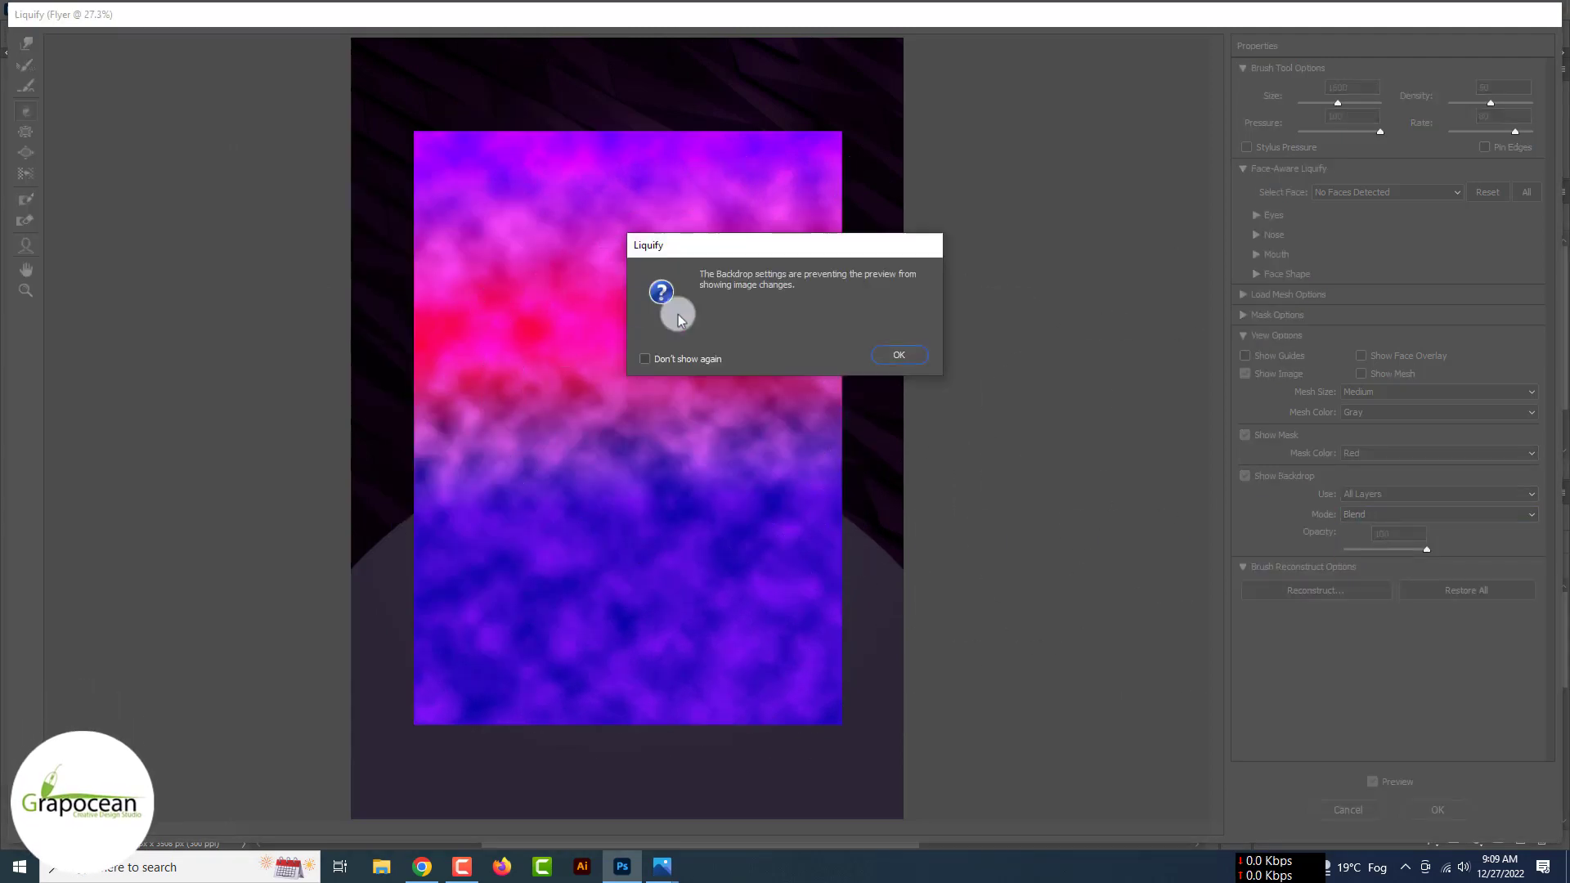
pyautogui.click(898, 355)
pyautogui.click(650, 334)
pyautogui.click(899, 355)
pyautogui.click(1441, 515)
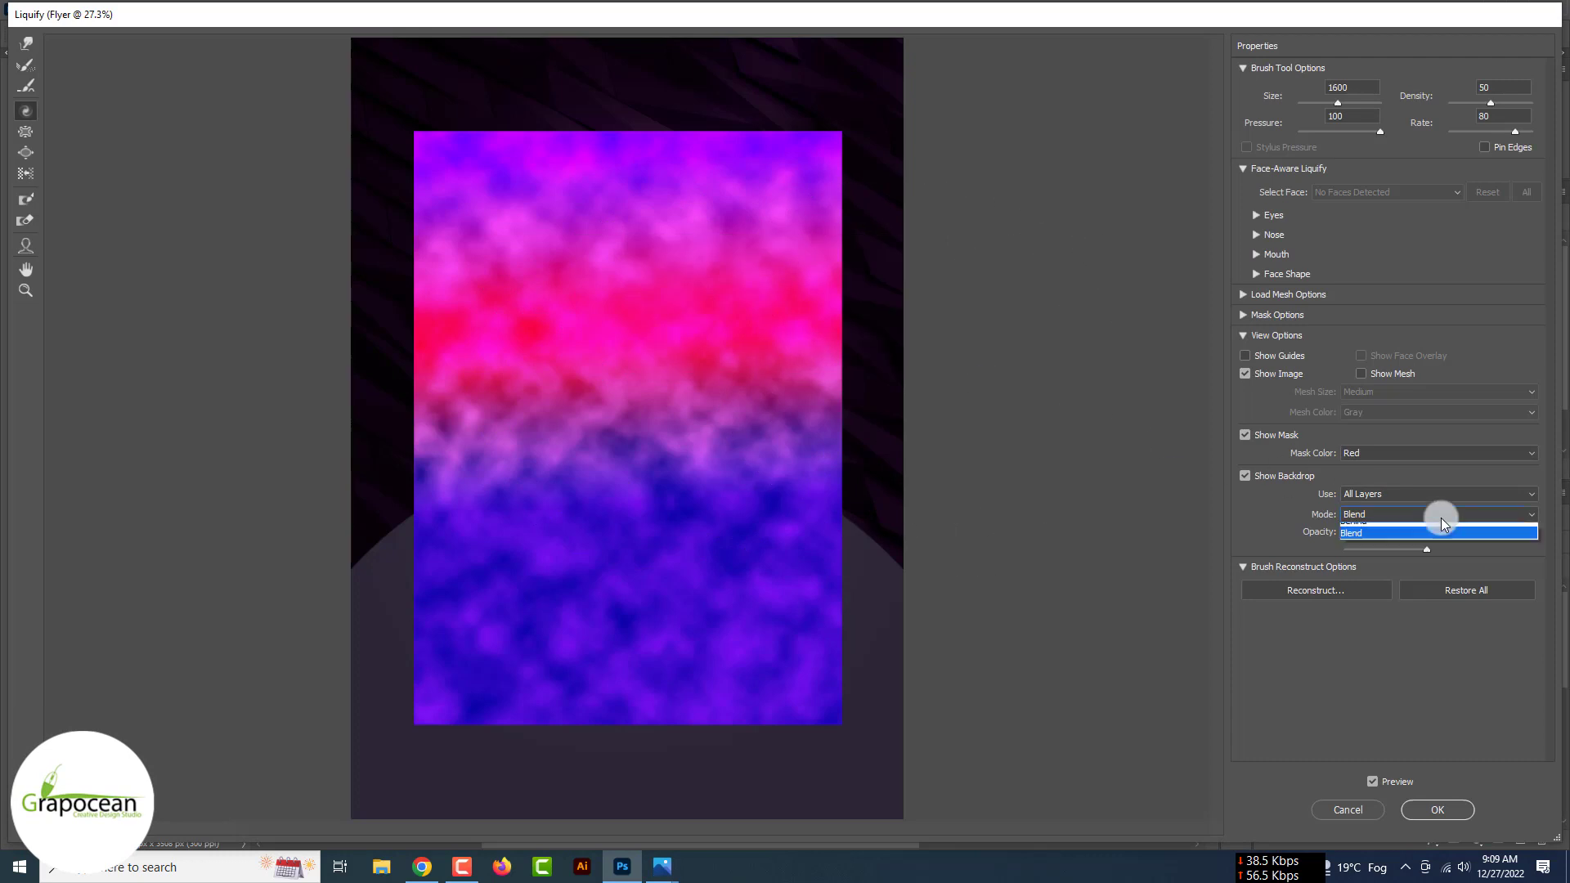
pyautogui.click(1401, 530)
pyautogui.click(810, 438)
pyautogui.click(897, 354)
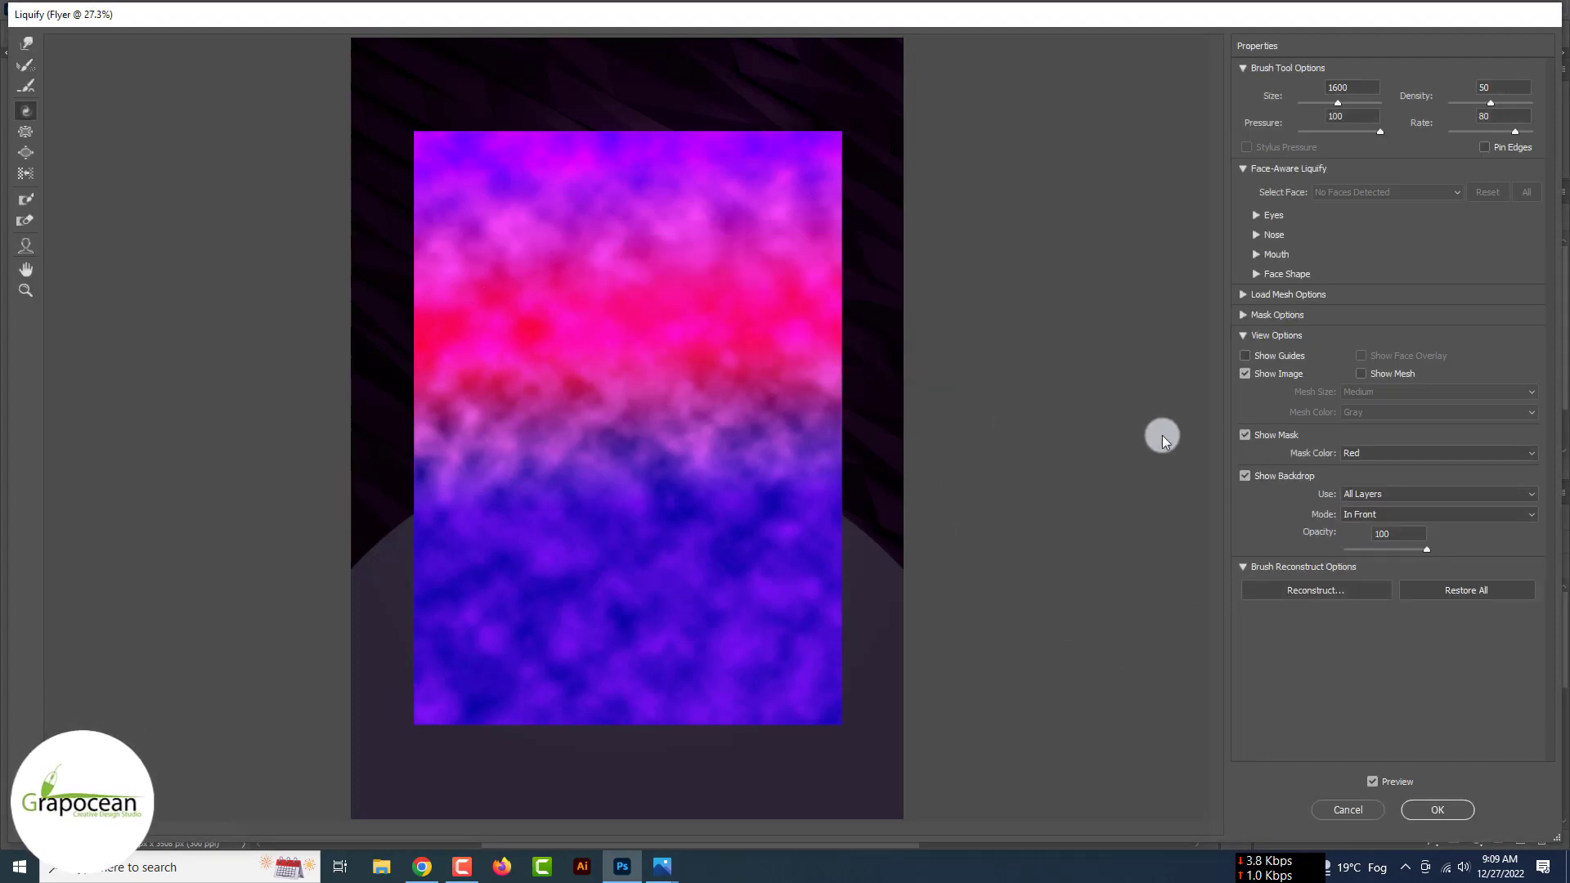
pyautogui.click(1430, 518)
pyautogui.click(1408, 542)
pyautogui.moveTo(646, 425)
pyautogui.mouseDown()
pyautogui.moveTo(485, 267)
pyautogui.moveTo(674, 152)
pyautogui.moveTo(783, 167)
pyautogui.moveTo(891, 261)
pyautogui.moveTo(803, 95)
pyautogui.moveTo(768, 353)
pyautogui.moveTo(795, 607)
pyautogui.moveTo(710, 625)
pyautogui.moveTo(645, 510)
pyautogui.moveTo(727, 579)
pyautogui.moveTo(592, 373)
pyautogui.moveTo(671, 451)
pyautogui.moveTo(734, 556)
pyautogui.moveTo(635, 352)
pyautogui.moveTo(455, 258)
pyautogui.moveTo(697, 756)
pyautogui.moveTo(627, 503)
pyautogui.mouseUp()
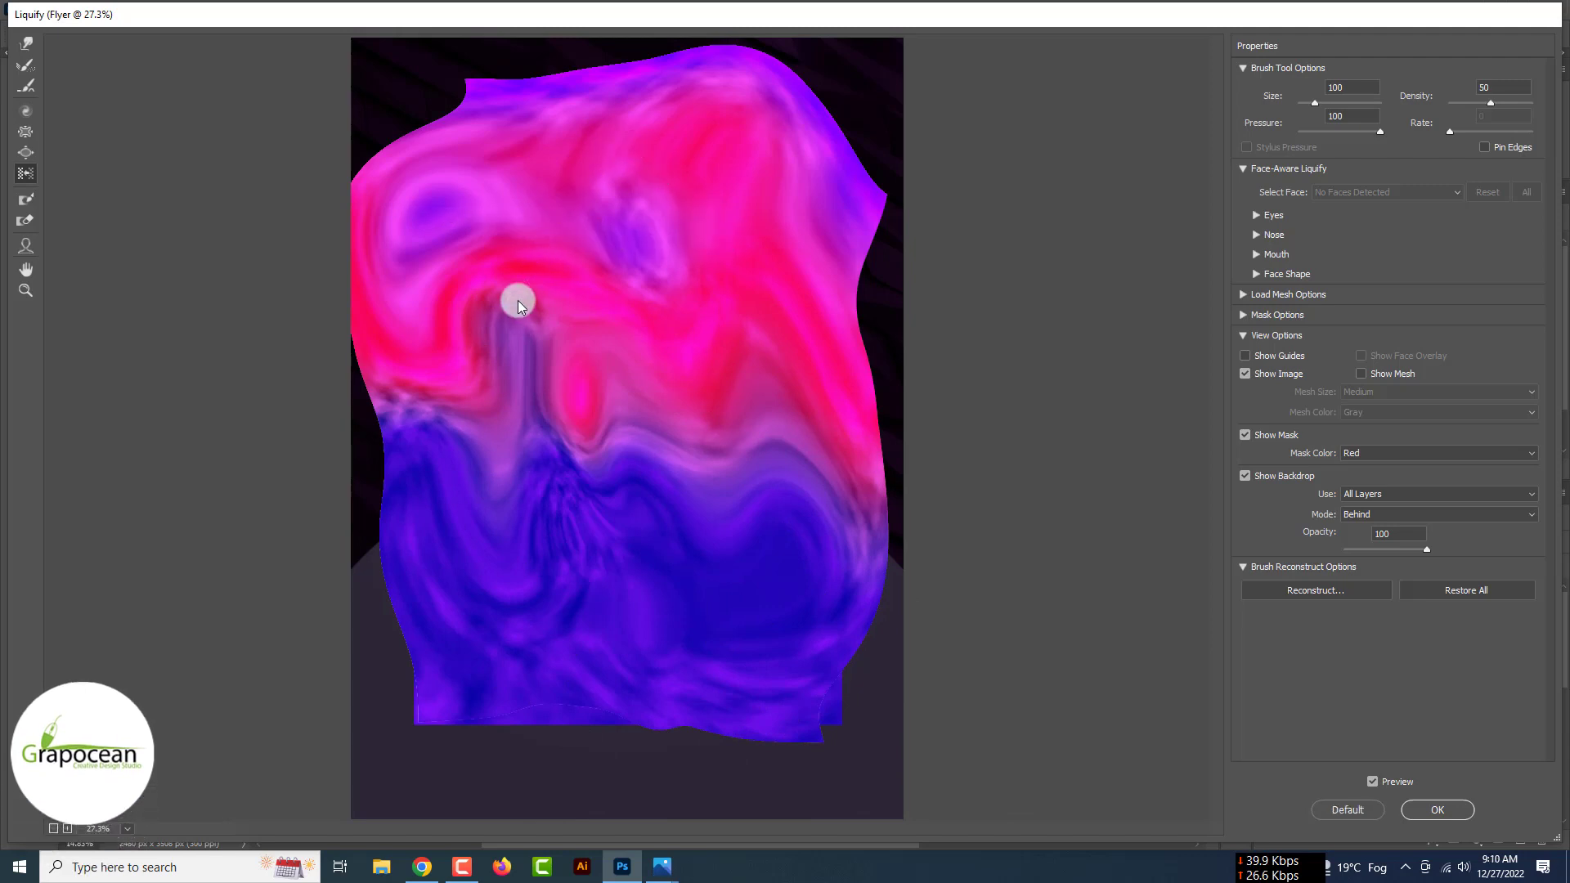
# - Enlarge the Liquify brush to 1100, fold the colours into fabric-like waves, and apply Liquify
pyautogui.press(']')
pyautogui.press(']')
pyautogui.press(']')
pyautogui.press(']')
pyautogui.press(']')
pyautogui.press(']')
pyautogui.press(']')
pyautogui.press(']')
pyautogui.press(']')
pyautogui.press(']')
pyautogui.moveTo(635, 177)
pyautogui.mouseDown()
pyautogui.moveTo(545, 215)
pyautogui.moveTo(486, 310)
pyautogui.moveTo(698, 394)
pyautogui.moveTo(703, 227)
pyautogui.moveTo(558, 193)
pyautogui.moveTo(641, 193)
pyautogui.moveTo(552, 235)
pyautogui.moveTo(400, 252)
pyautogui.moveTo(462, 332)
pyautogui.moveTo(641, 422)
pyautogui.moveTo(691, 527)
pyautogui.moveTo(609, 510)
pyautogui.moveTo(481, 537)
pyautogui.moveTo(623, 320)
pyautogui.moveTo(675, 416)
pyautogui.moveTo(678, 495)
pyautogui.moveTo(625, 207)
pyautogui.moveTo(462, 349)
pyautogui.moveTo(332, 307)
pyautogui.moveTo(375, 199)
pyautogui.moveTo(613, 279)
pyautogui.moveTo(913, 509)
pyautogui.moveTo(670, 523)
pyautogui.moveTo(657, 665)
pyautogui.moveTo(690, 459)
pyautogui.moveTo(561, 506)
pyautogui.moveTo(543, 539)
pyautogui.moveTo(659, 485)
pyautogui.moveTo(747, 653)
pyautogui.moveTo(559, 566)
pyautogui.moveTo(547, 495)
pyautogui.moveTo(624, 451)
pyautogui.moveTo(462, 490)
pyautogui.moveTo(545, 449)
pyautogui.moveTo(482, 174)
pyautogui.moveTo(548, 182)
pyautogui.moveTo(823, 491)
pyautogui.moveTo(606, 489)
pyautogui.mouseUp()
pyautogui.moveTo(396, 723)
pyautogui.mouseDown()
pyautogui.moveTo(503, 587)
pyautogui.moveTo(538, 447)
pyautogui.moveTo(728, 660)
pyautogui.moveTo(735, 608)
pyautogui.moveTo(652, 487)
pyautogui.moveTo(506, 486)
pyautogui.moveTo(736, 448)
pyautogui.moveTo(760, 419)
pyautogui.moveTo(642, 424)
pyautogui.moveTo(597, 393)
pyautogui.moveTo(640, 278)
pyautogui.moveTo(551, 417)
pyautogui.moveTo(632, 488)
pyautogui.moveTo(704, 448)
pyautogui.moveTo(626, 348)
pyautogui.moveTo(419, 319)
pyautogui.moveTo(404, 437)
pyautogui.moveTo(444, 446)
pyautogui.moveTo(336, 415)
pyautogui.moveTo(540, 462)
pyautogui.moveTo(782, 479)
pyautogui.mouseUp()
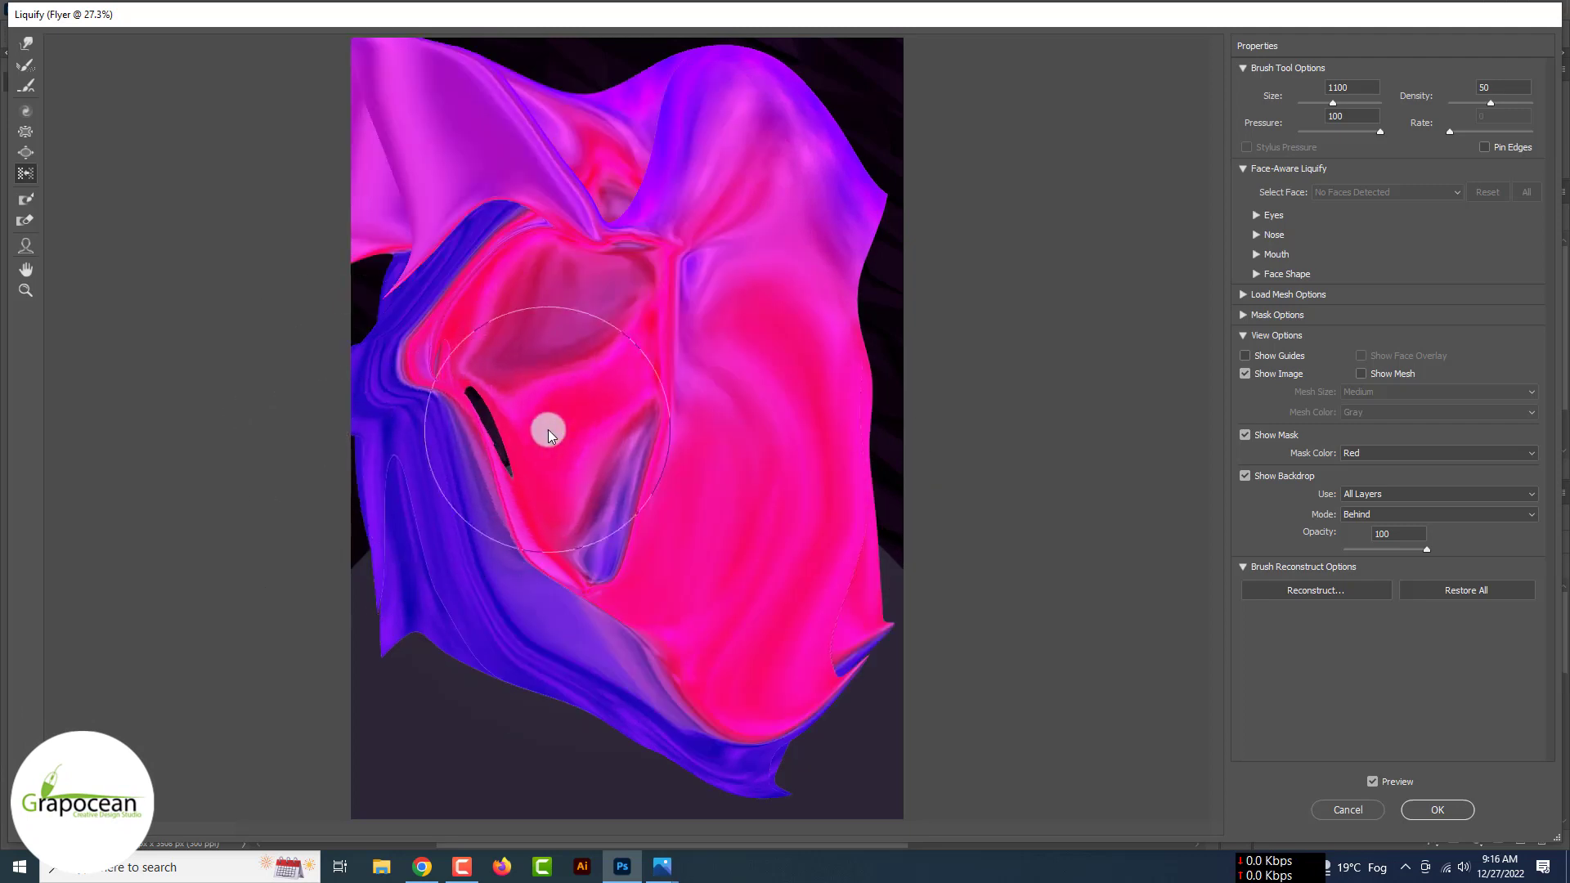
pyautogui.moveTo(548, 429)
pyautogui.mouseDown()
pyautogui.moveTo(800, 390)
pyautogui.moveTo(655, 340)
pyautogui.moveTo(833, 347)
pyautogui.moveTo(631, 246)
pyautogui.moveTo(400, 199)
pyautogui.moveTo(777, 522)
pyautogui.moveTo(738, 278)
pyautogui.moveTo(850, 490)
pyautogui.mouseUp()
pyautogui.click(26, 114)
pyautogui.click(1436, 811)
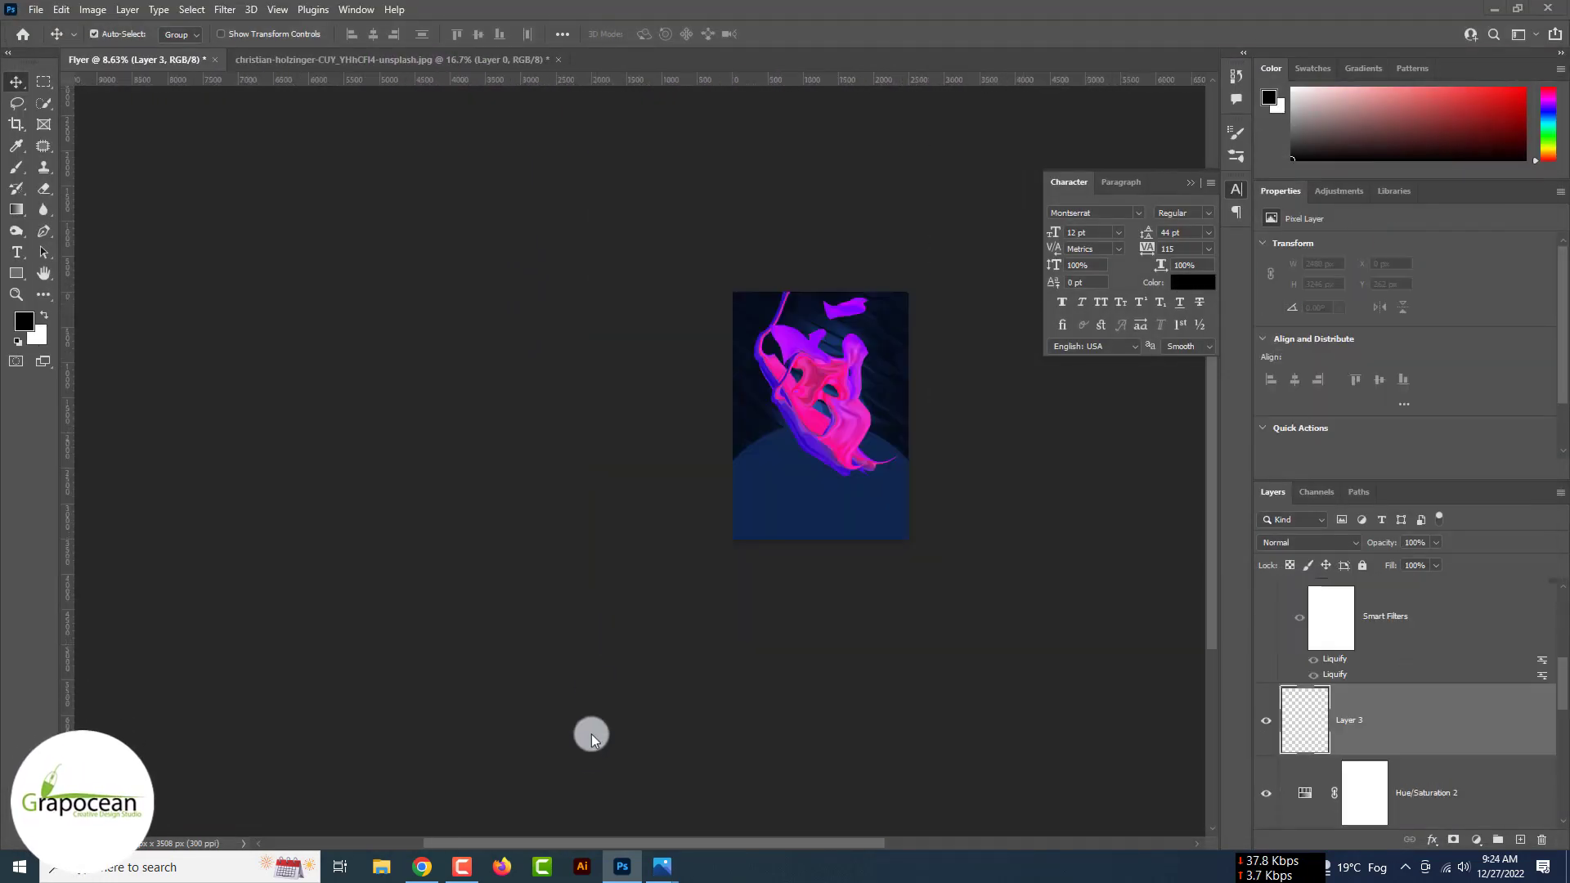
# - Launch Adobe Illustrator from the taskbar
pyautogui.click(579, 869)
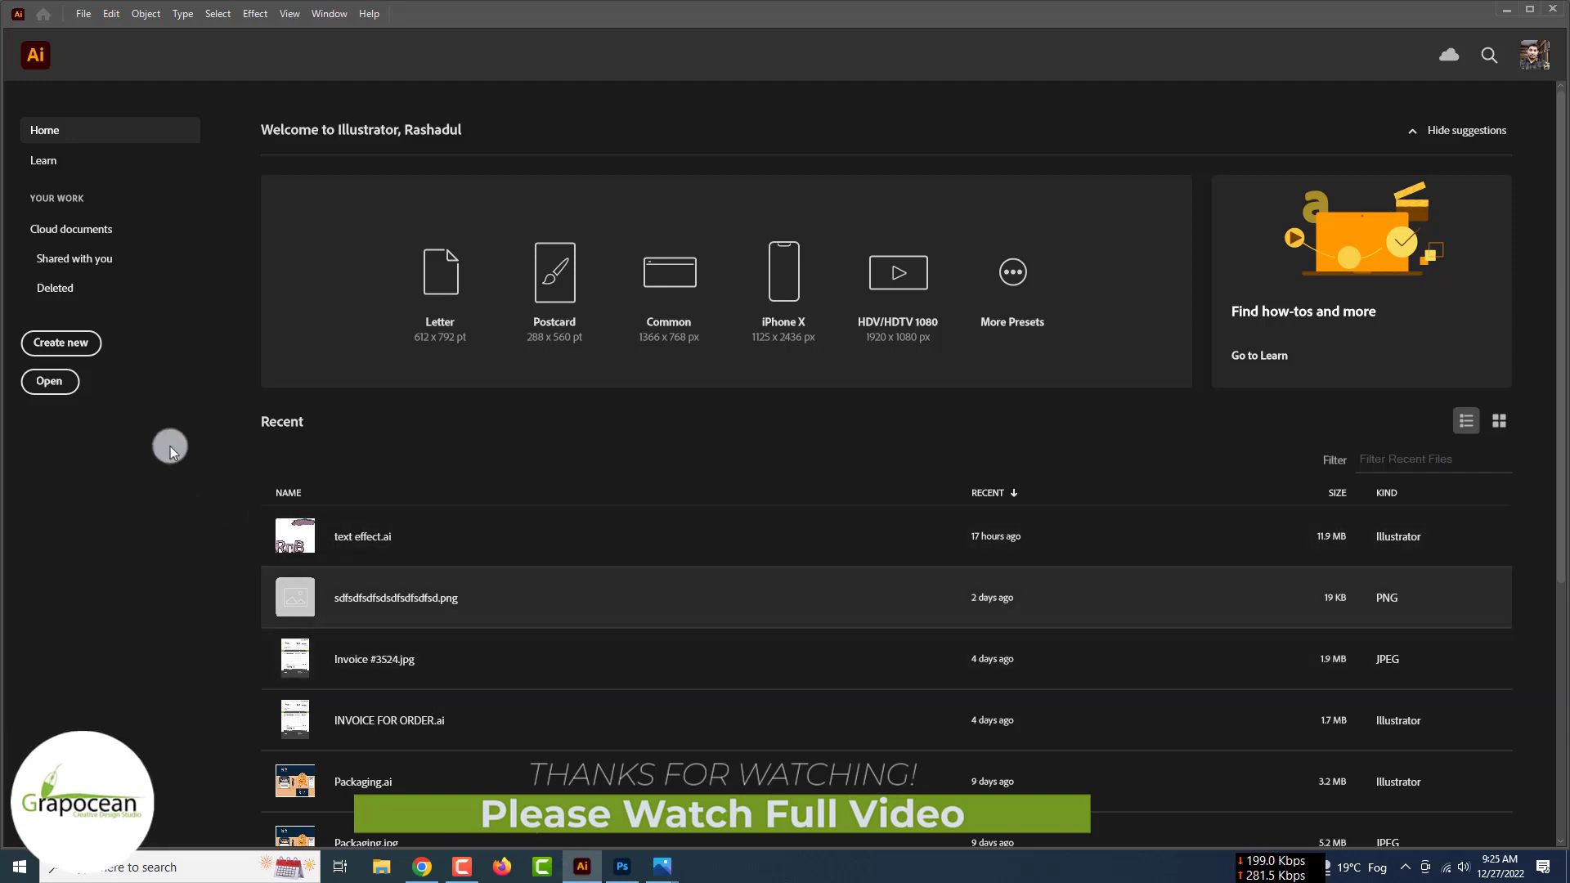
# - Create a new 726 × 1152 px CMYK document, Untitled-1
pyautogui.click(76, 346)
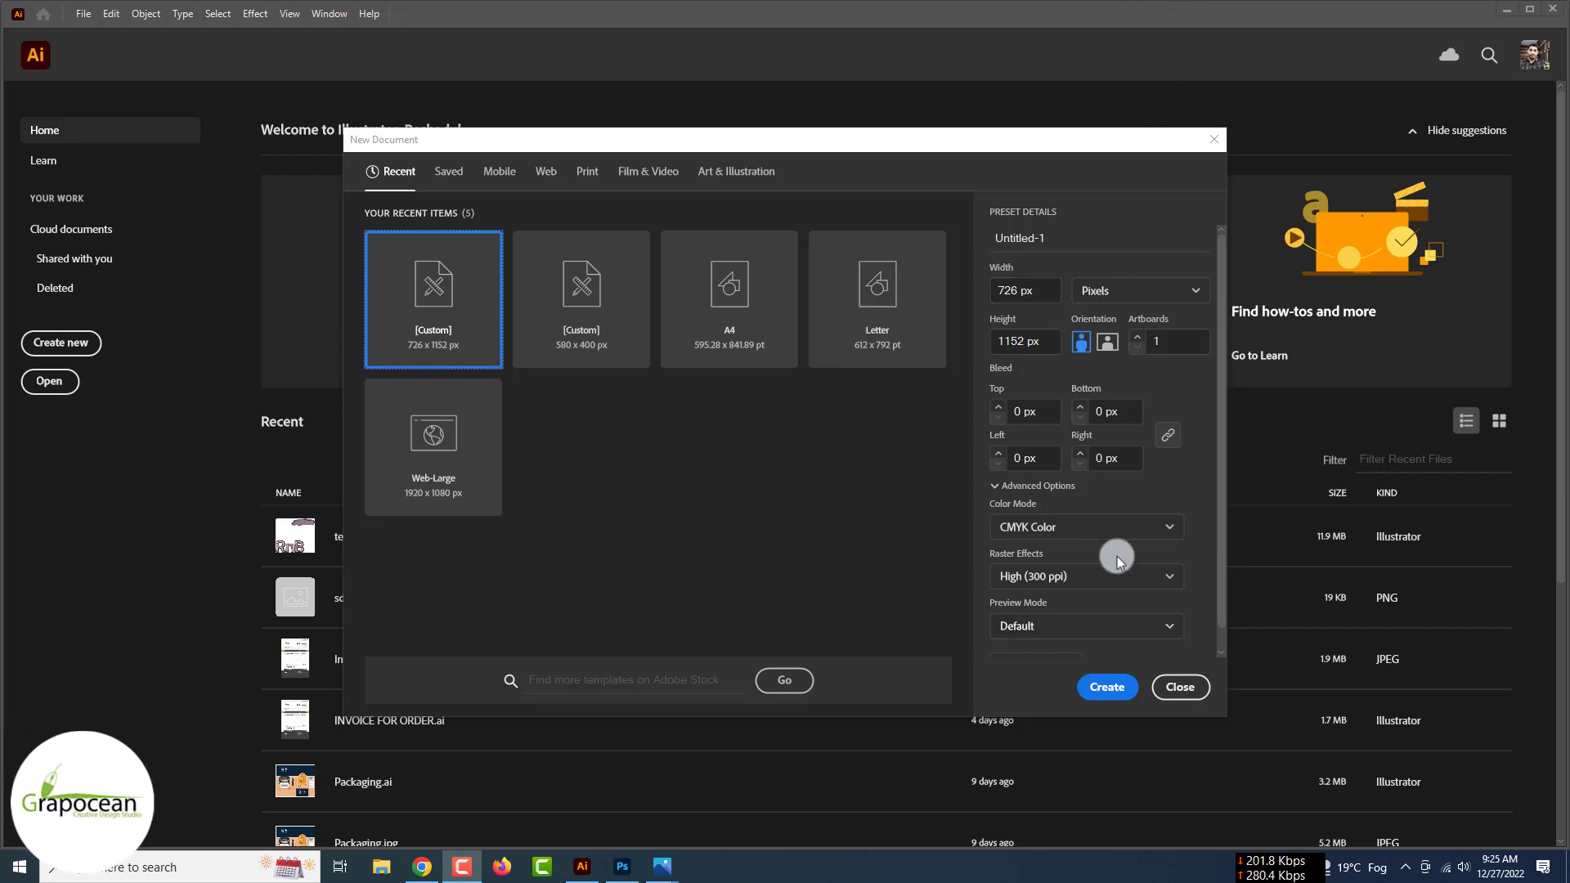
pyautogui.click(1104, 687)
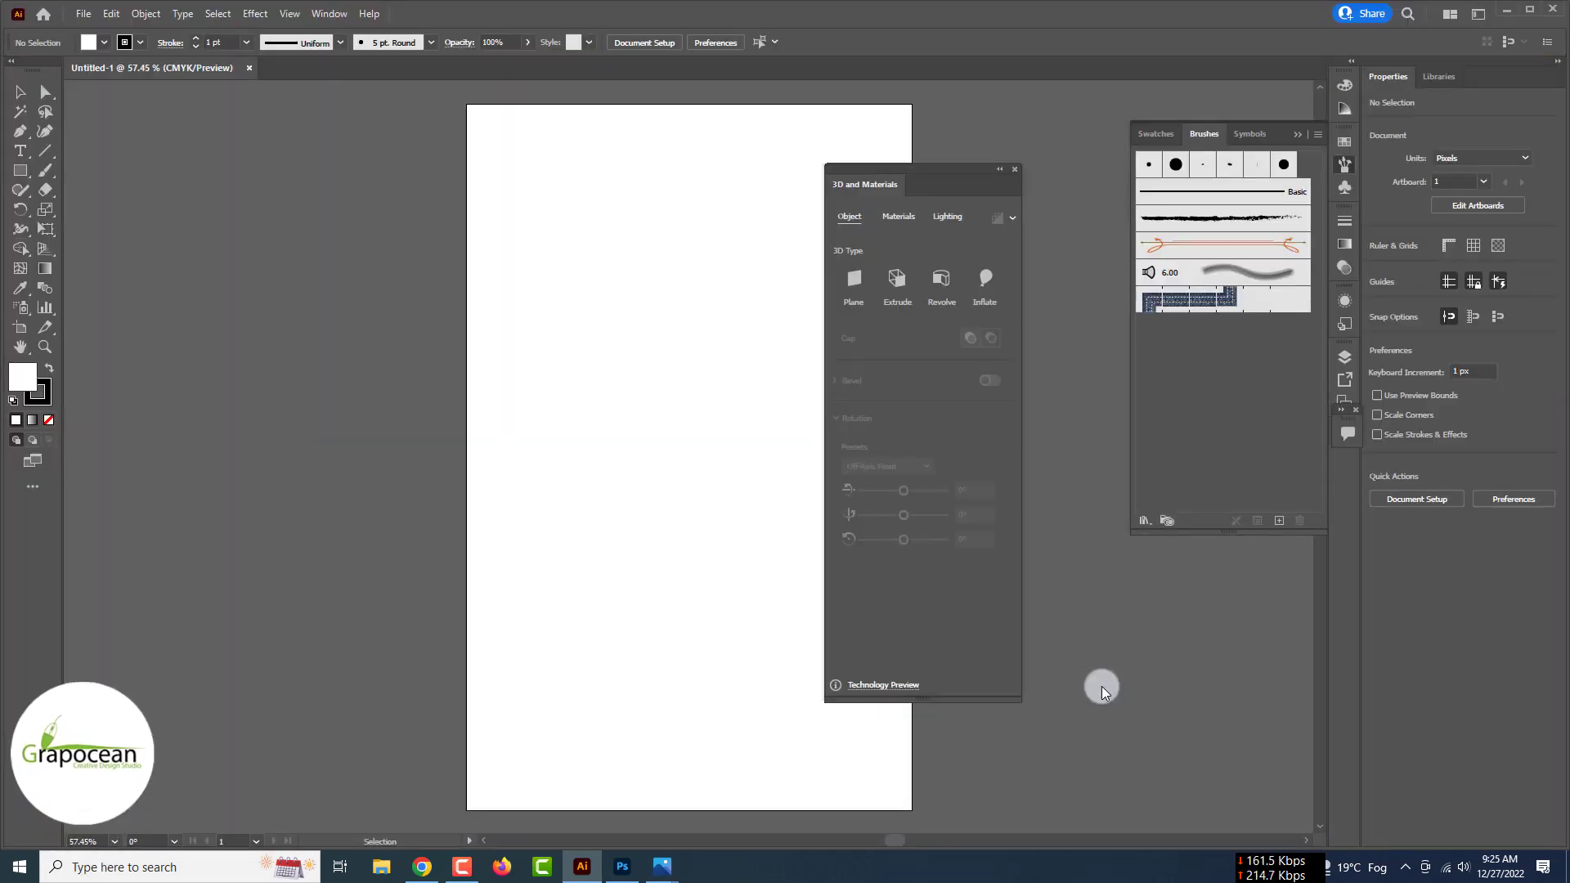
# - Draw a short straight line with a white stroke and move it to the left
pyautogui.click(1016, 171)
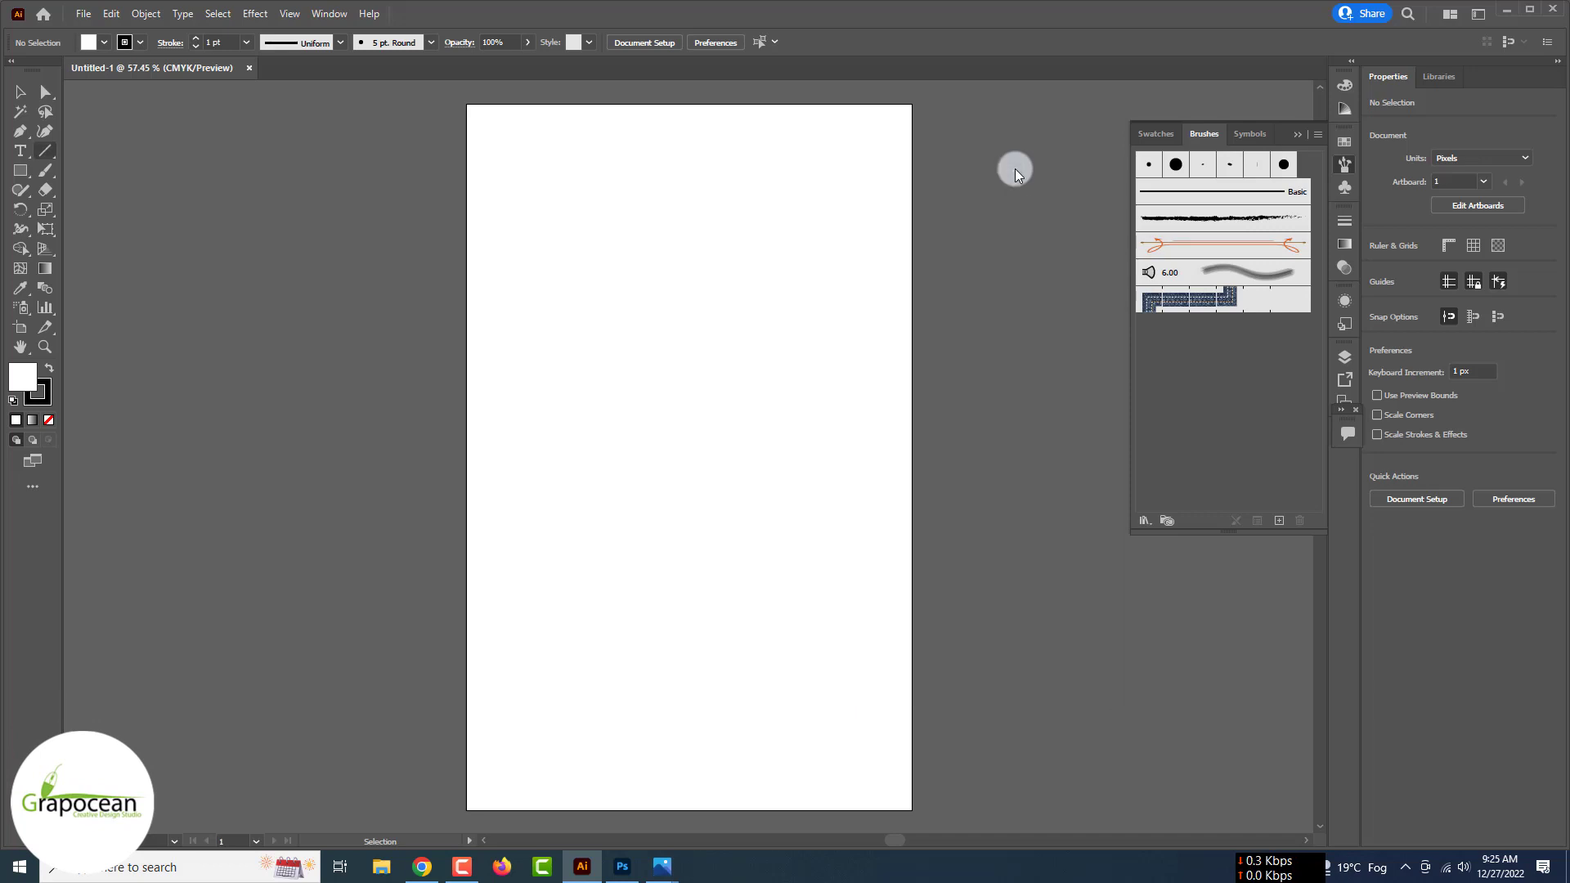
pyautogui.press('\\')
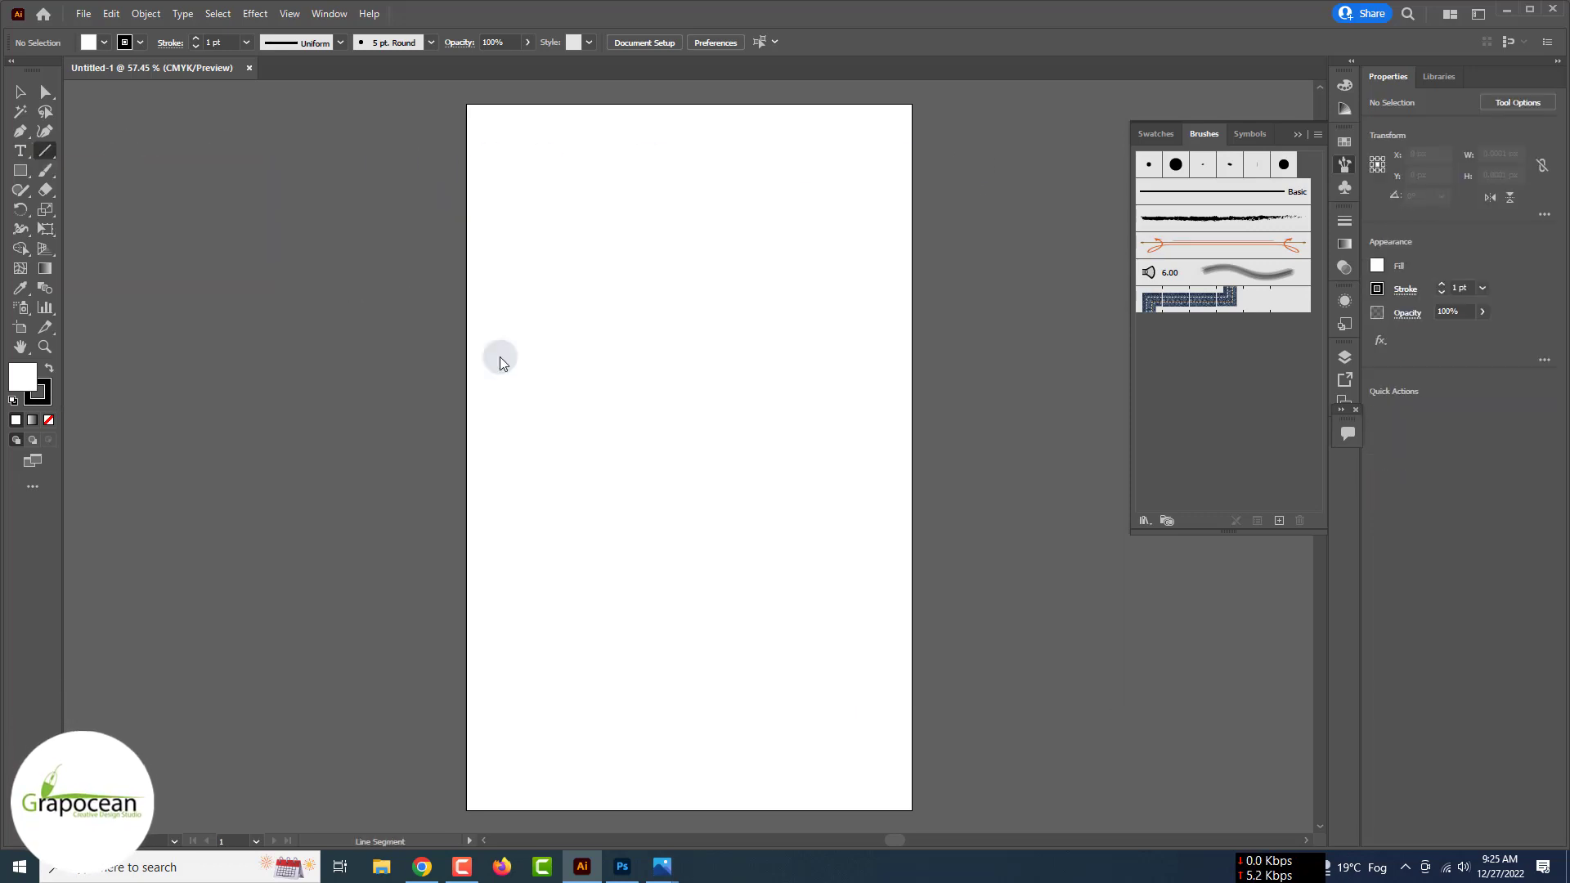
pyautogui.moveTo(406, 294); pyautogui.dragTo(439, 311)
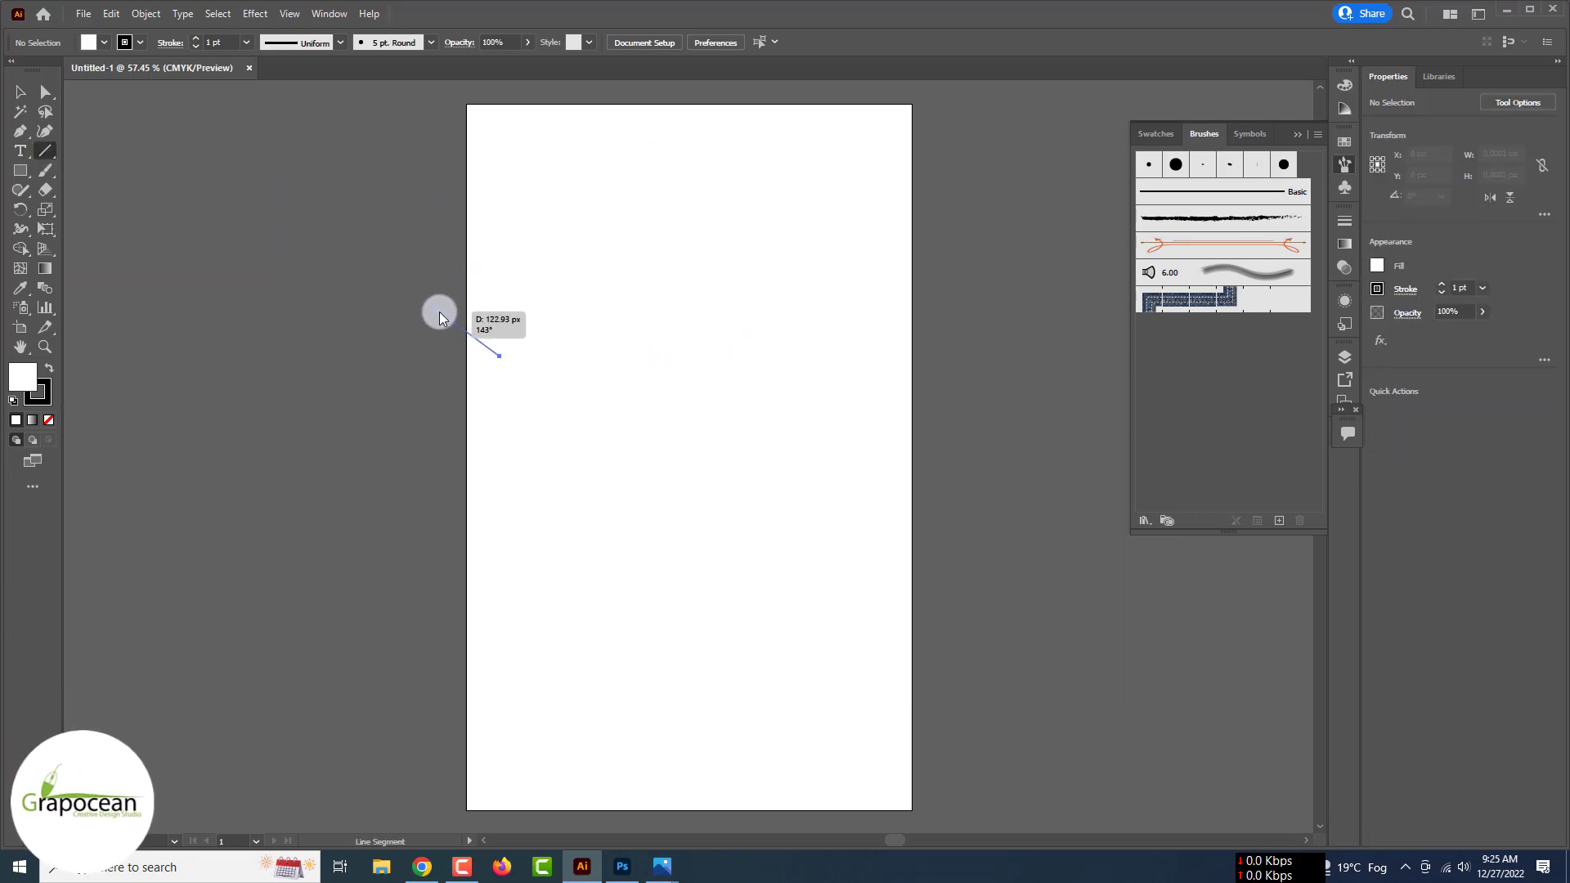
pyautogui.click(141, 45)
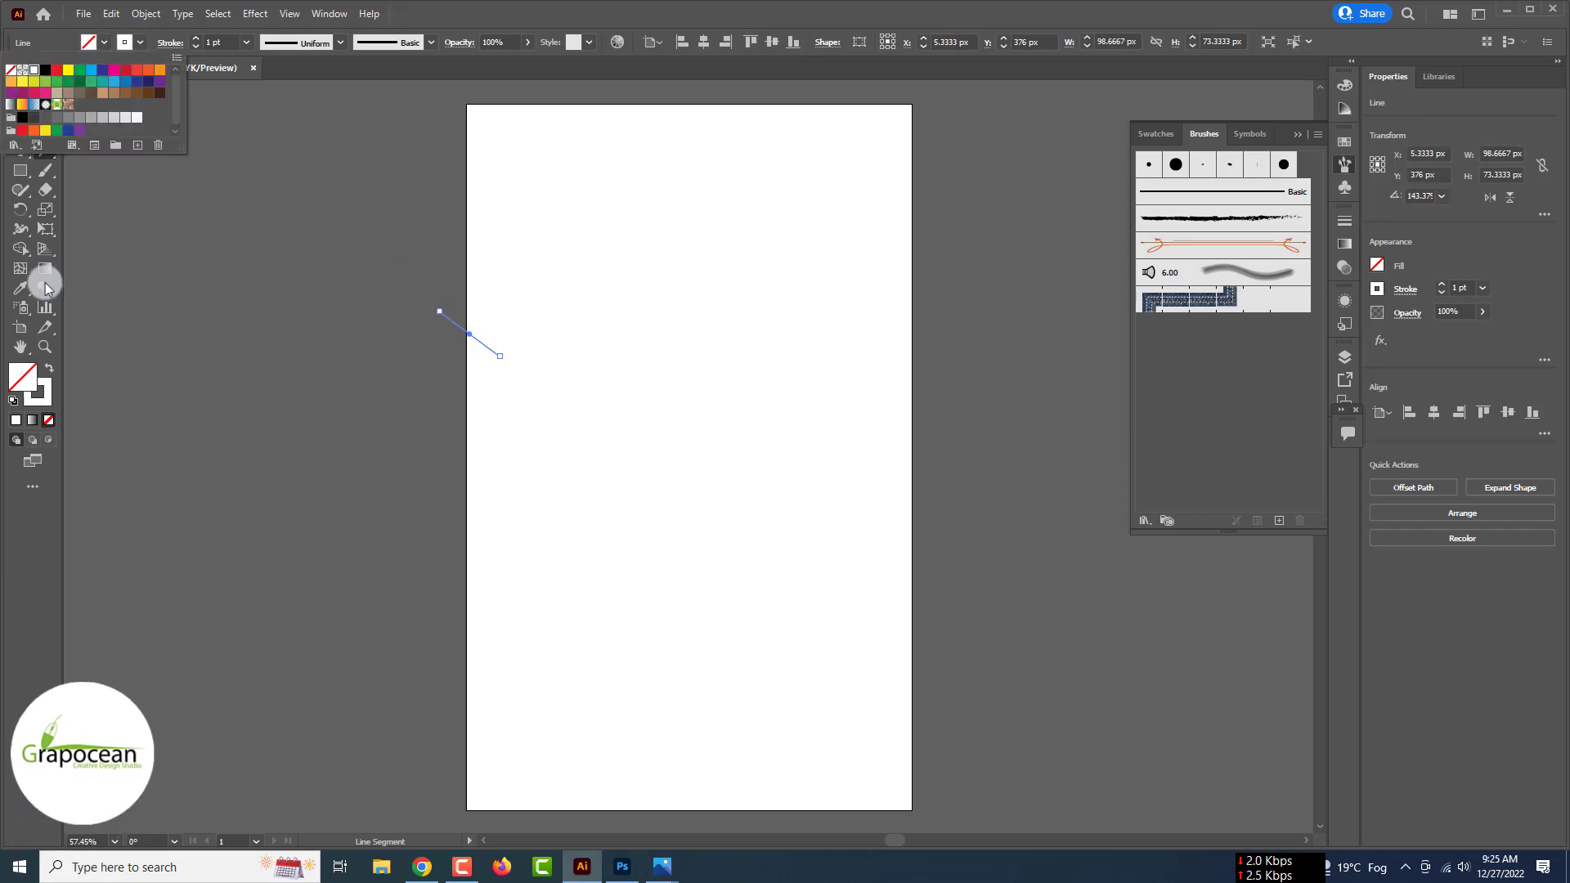
pyautogui.click(33, 47)
pyautogui.click(20, 92)
pyautogui.click(375, 378)
pyautogui.scroll(5, 375, 379)
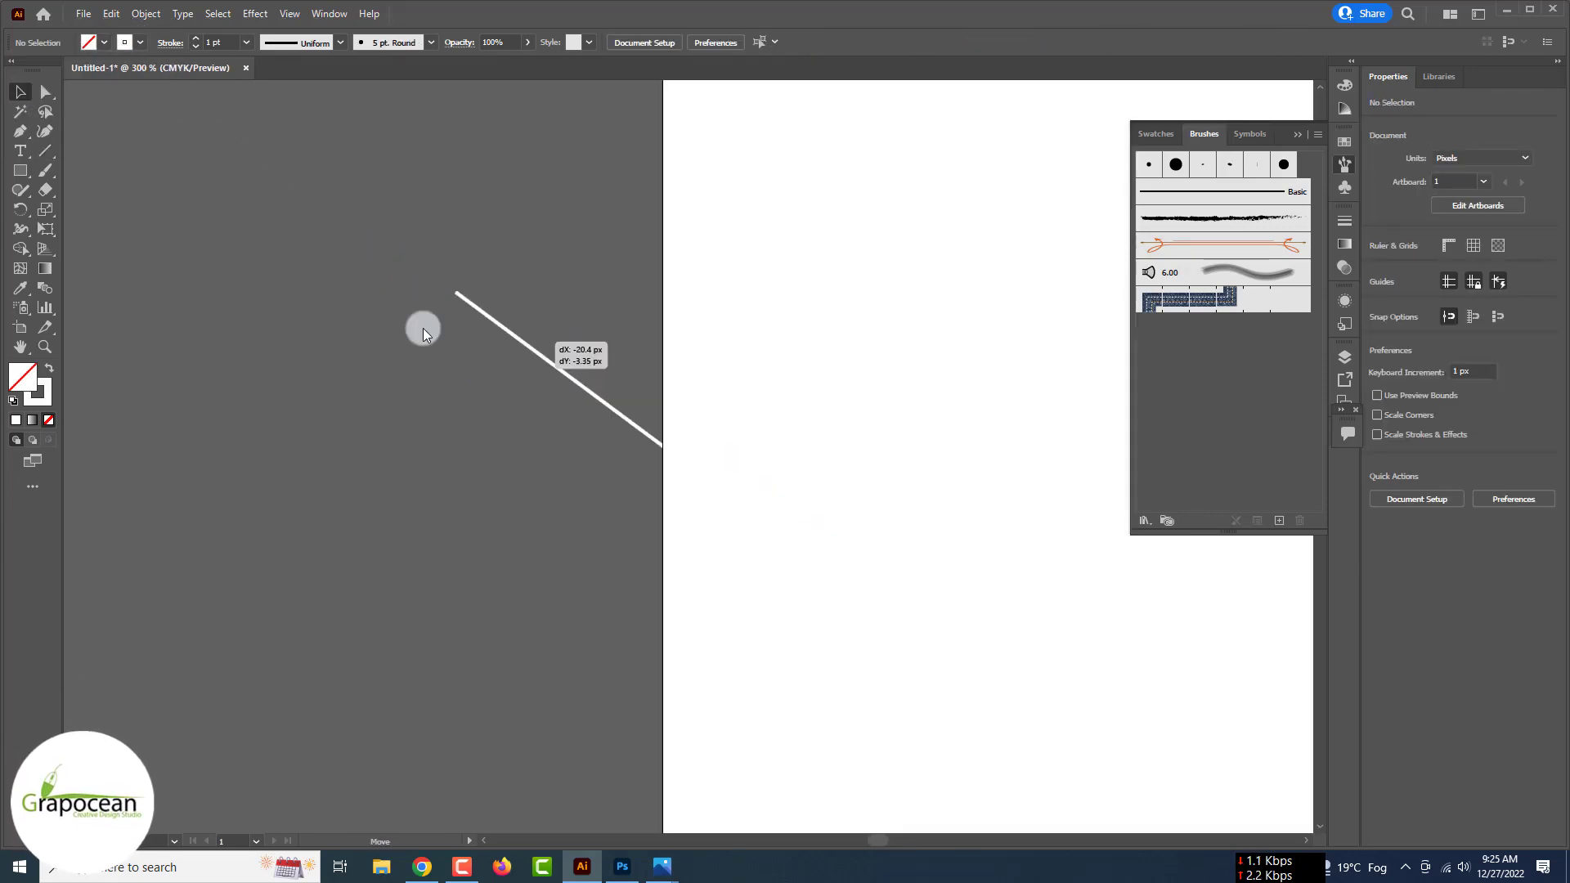
pyautogui.moveTo(423, 334); pyautogui.dragTo(221, 266)
# - Draw a small white-filled circle with no stroke and place it at the line's end
pyautogui.moveTo(21, 170); pyautogui.dragTo(95, 203)
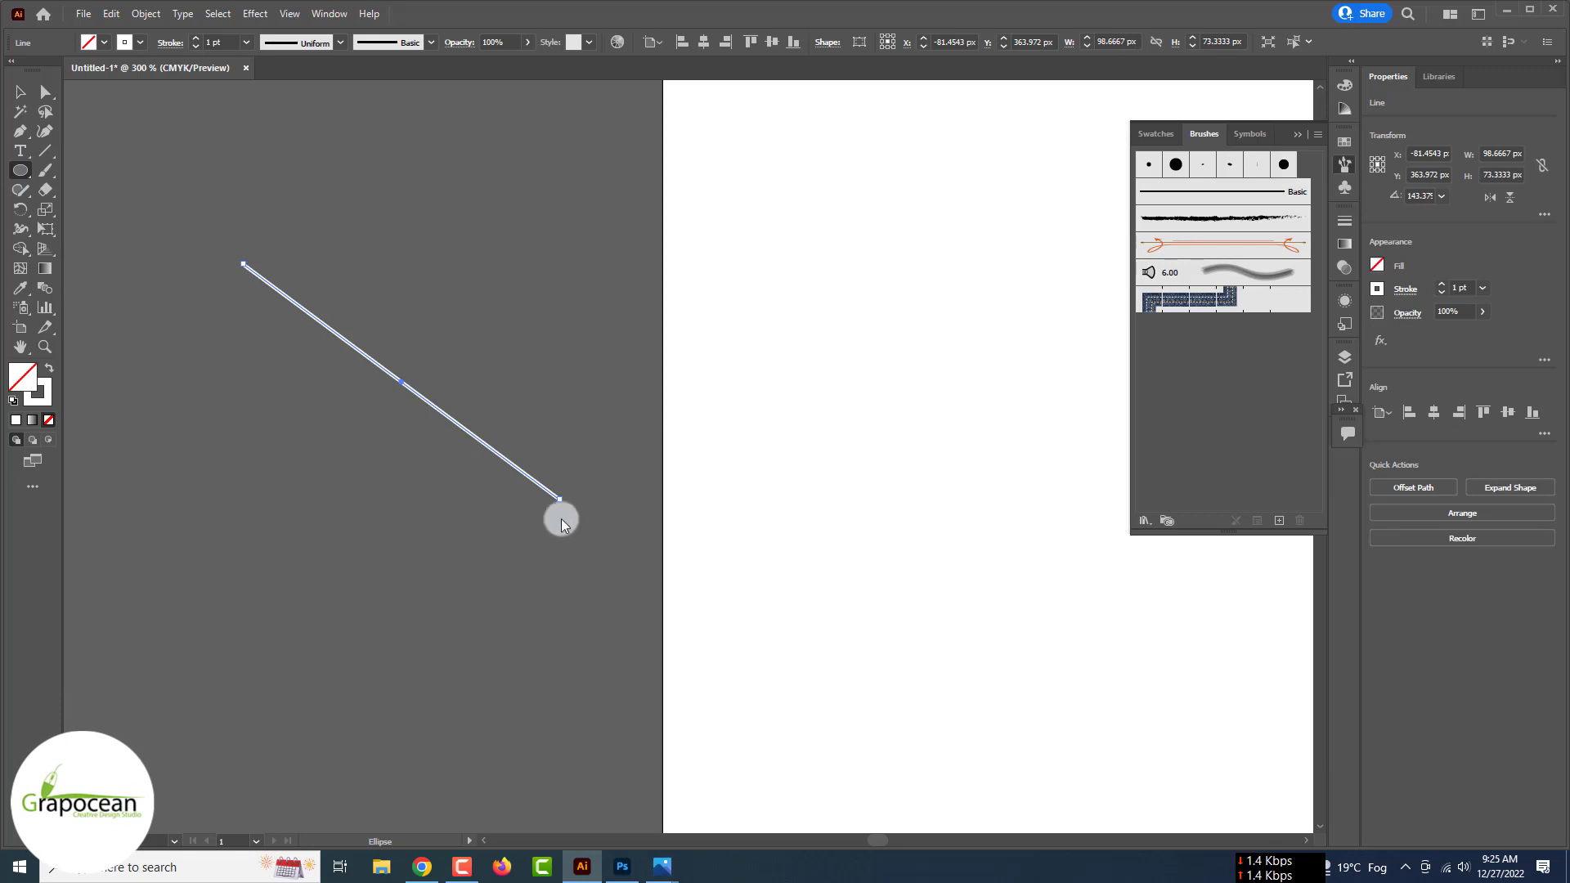
pyautogui.moveTo(639, 582); pyautogui.dragTo(638, 579)
pyautogui.click(142, 42)
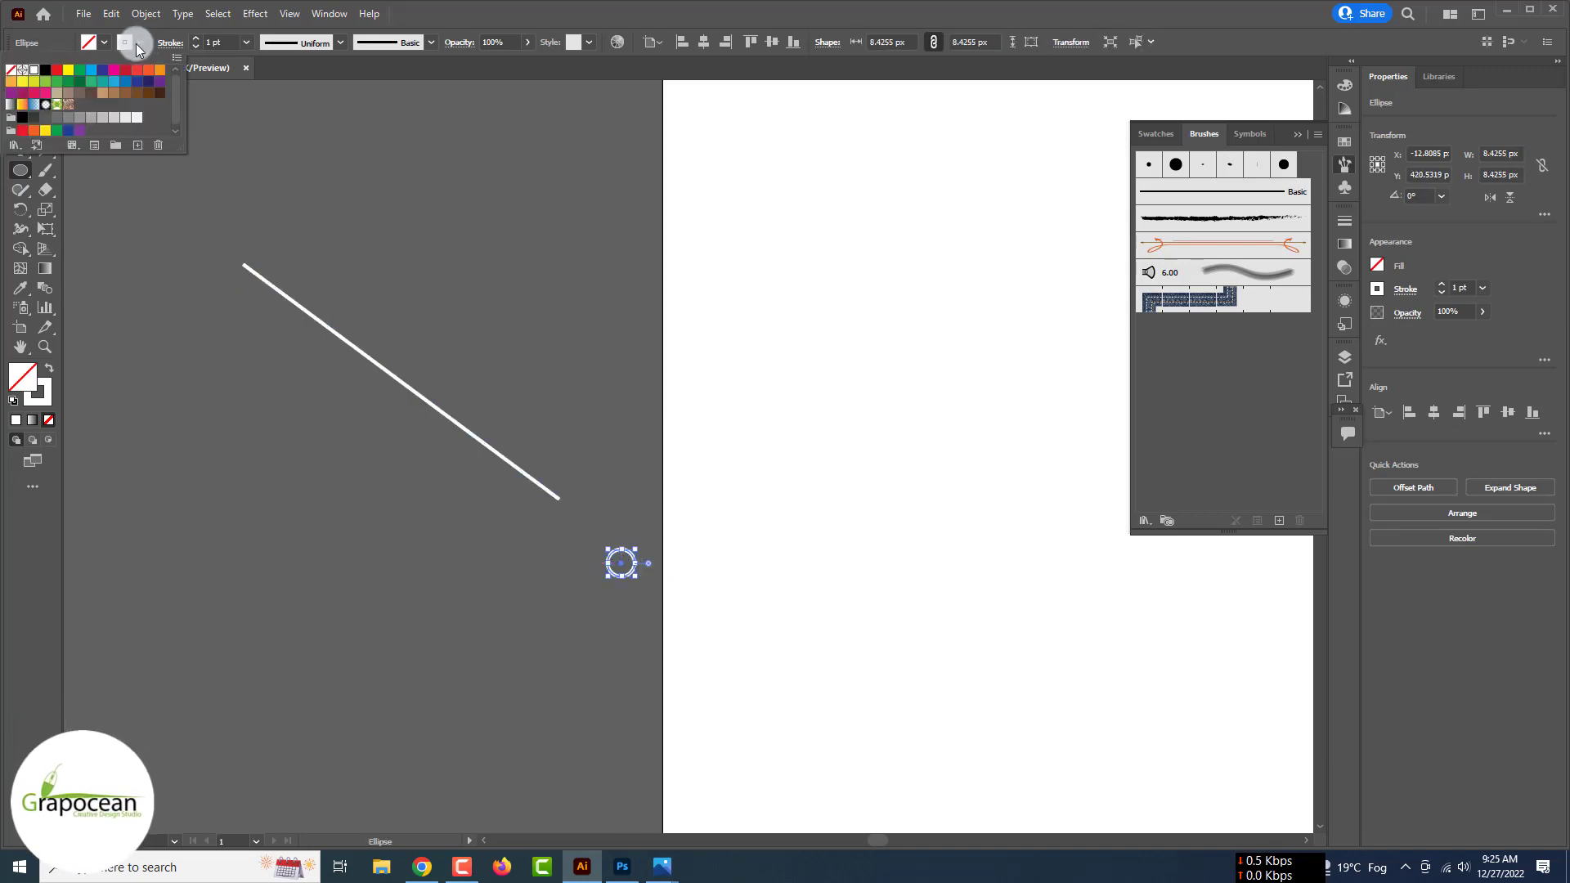
pyautogui.click(41, 63)
pyautogui.click(77, 124)
pyautogui.press('v')
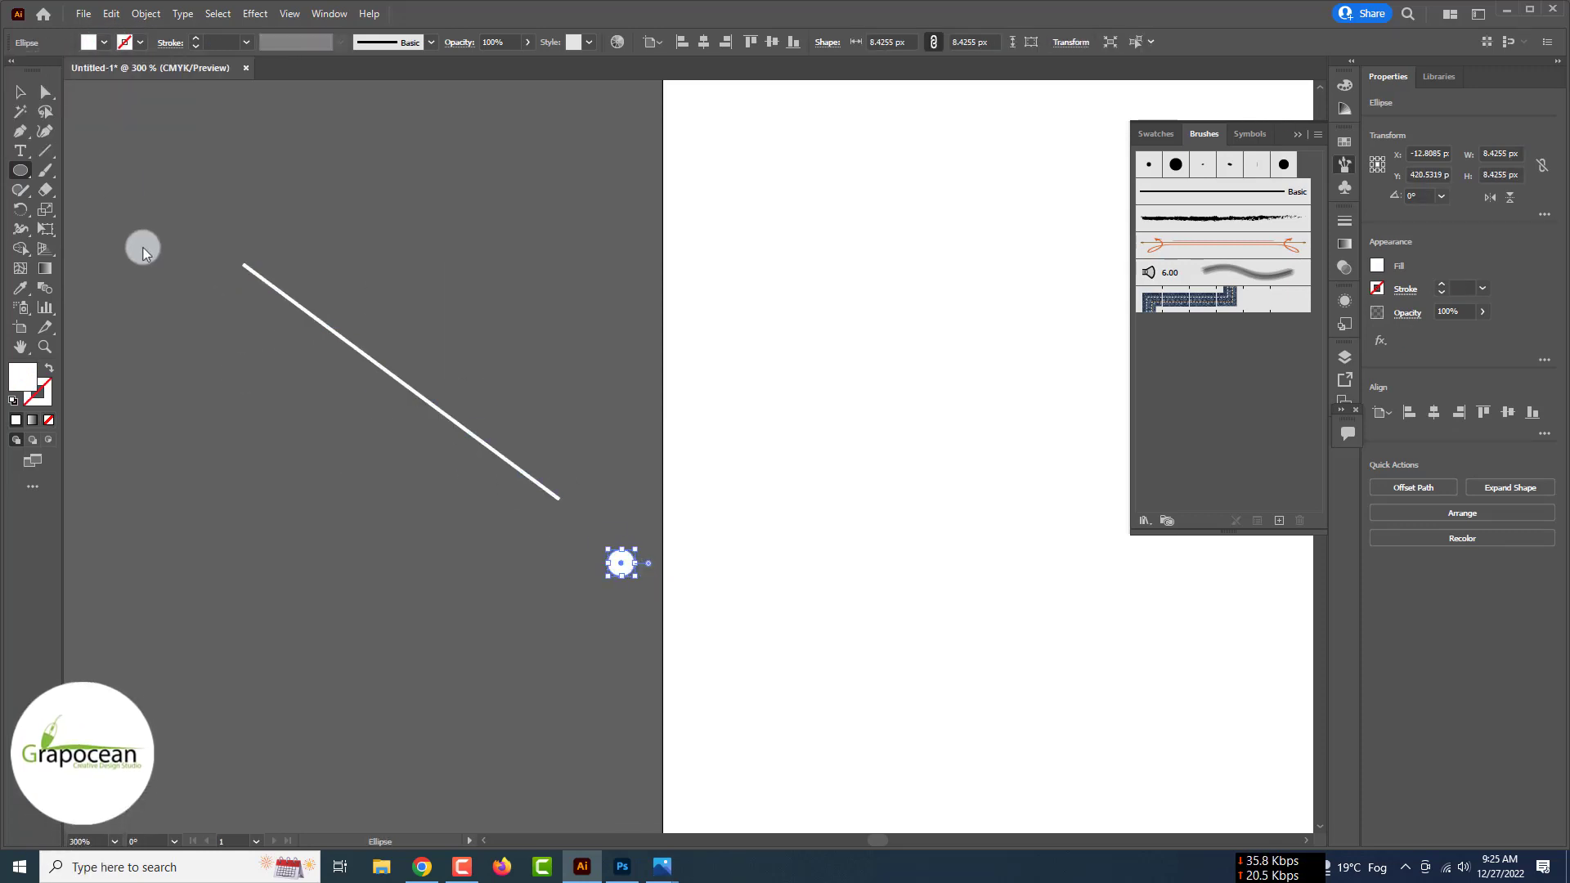
pyautogui.click(266, 393)
pyautogui.moveTo(607, 552); pyautogui.dragTo(560, 500)
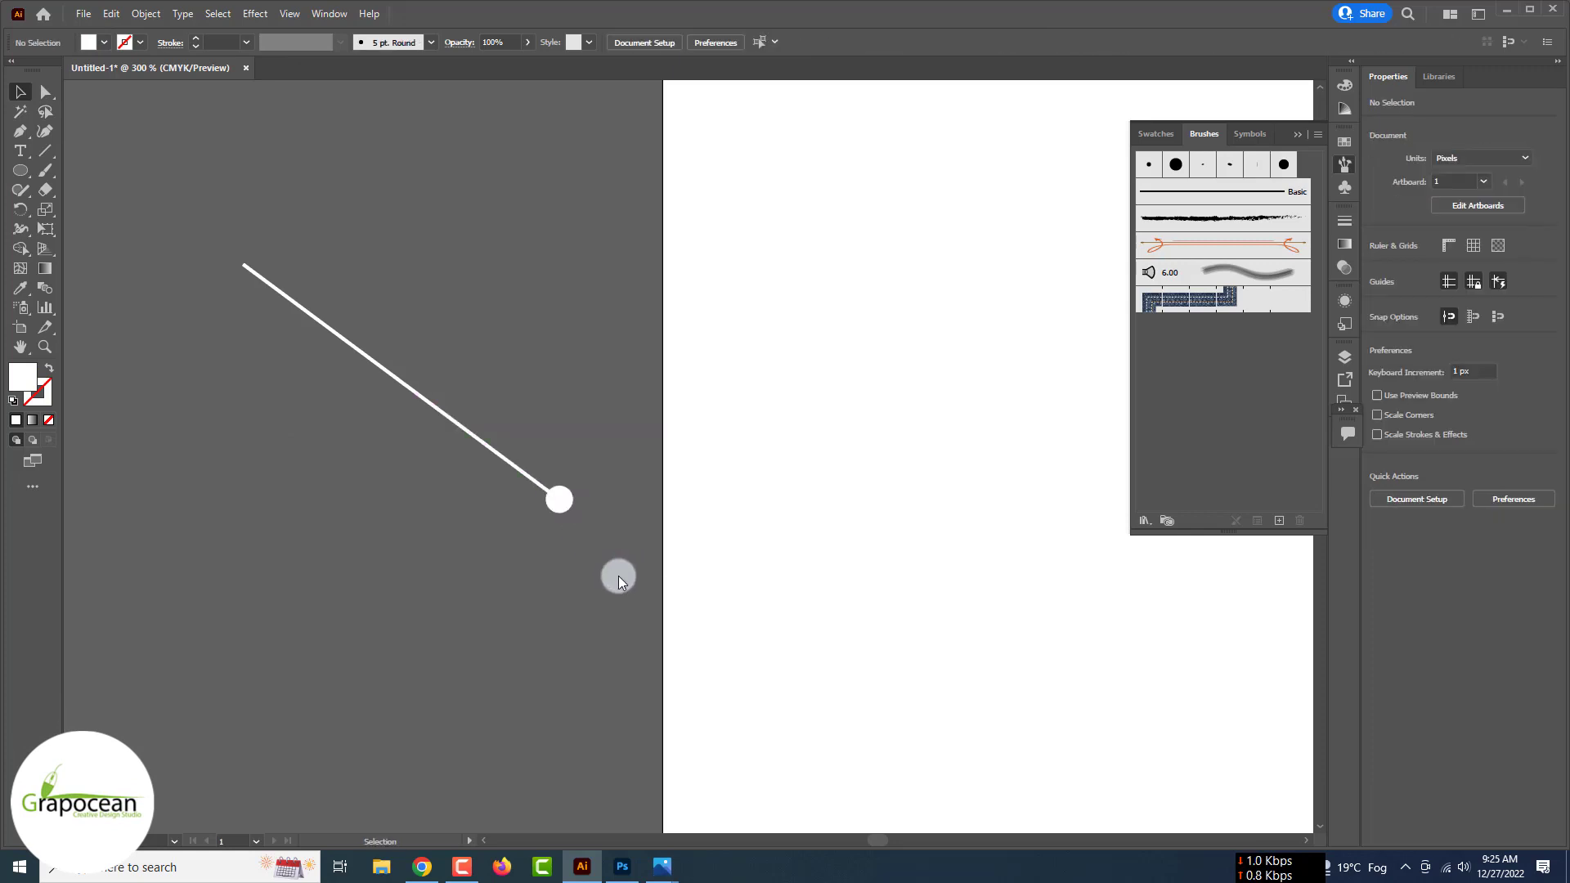
# - Copy the line below, slant it the other way, and join its end to the white dot
pyautogui.moveTo(467, 433); pyautogui.dragTo(397, 630)
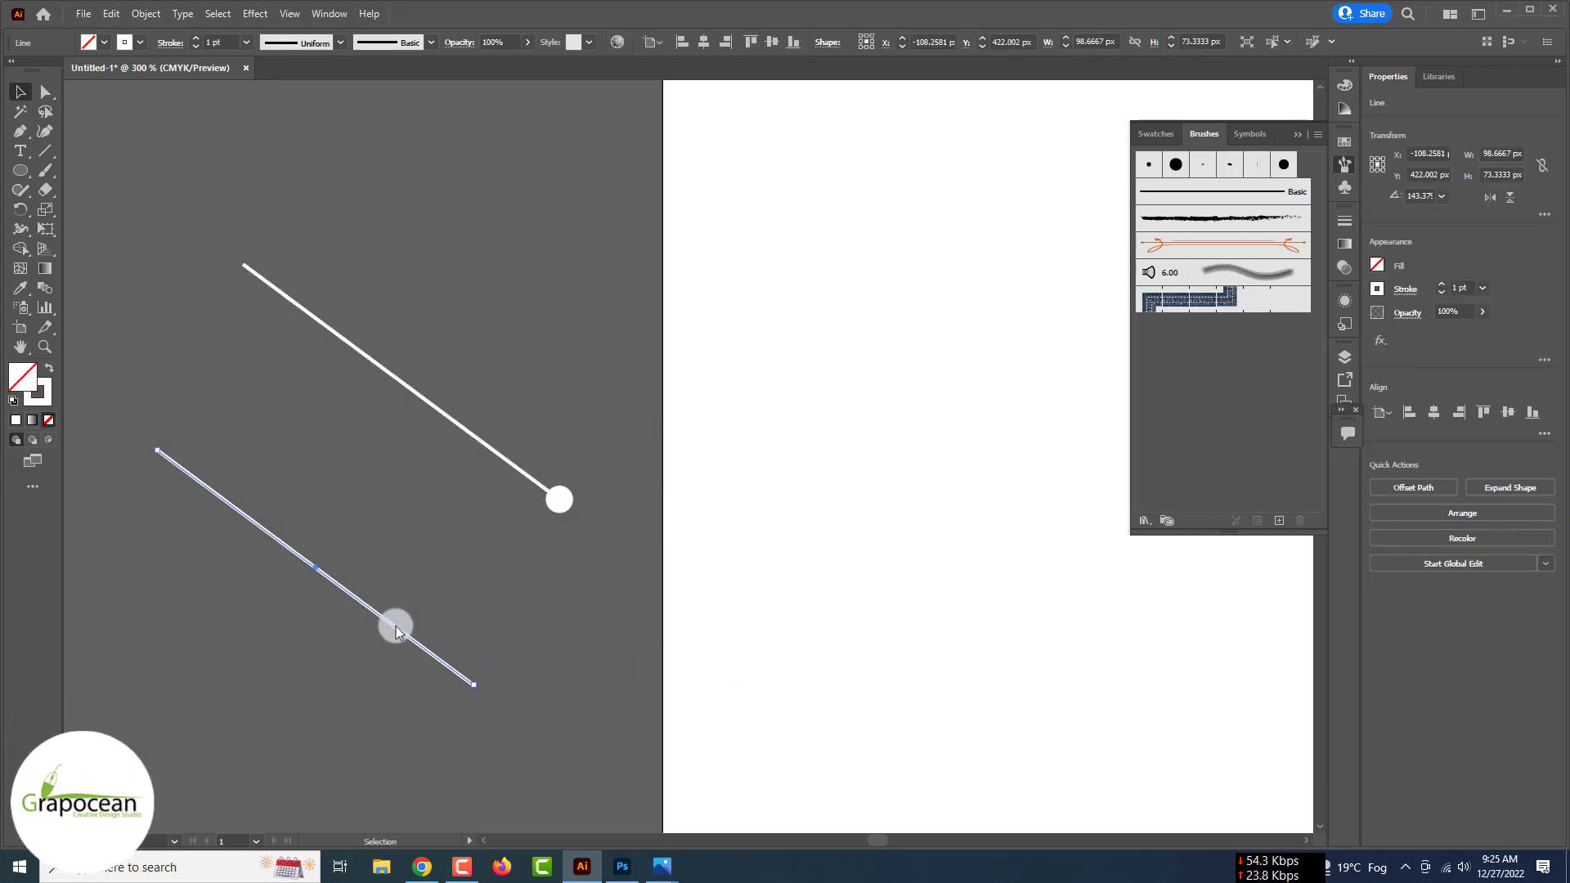
pyautogui.moveTo(478, 544); pyautogui.dragTo(406, 526)
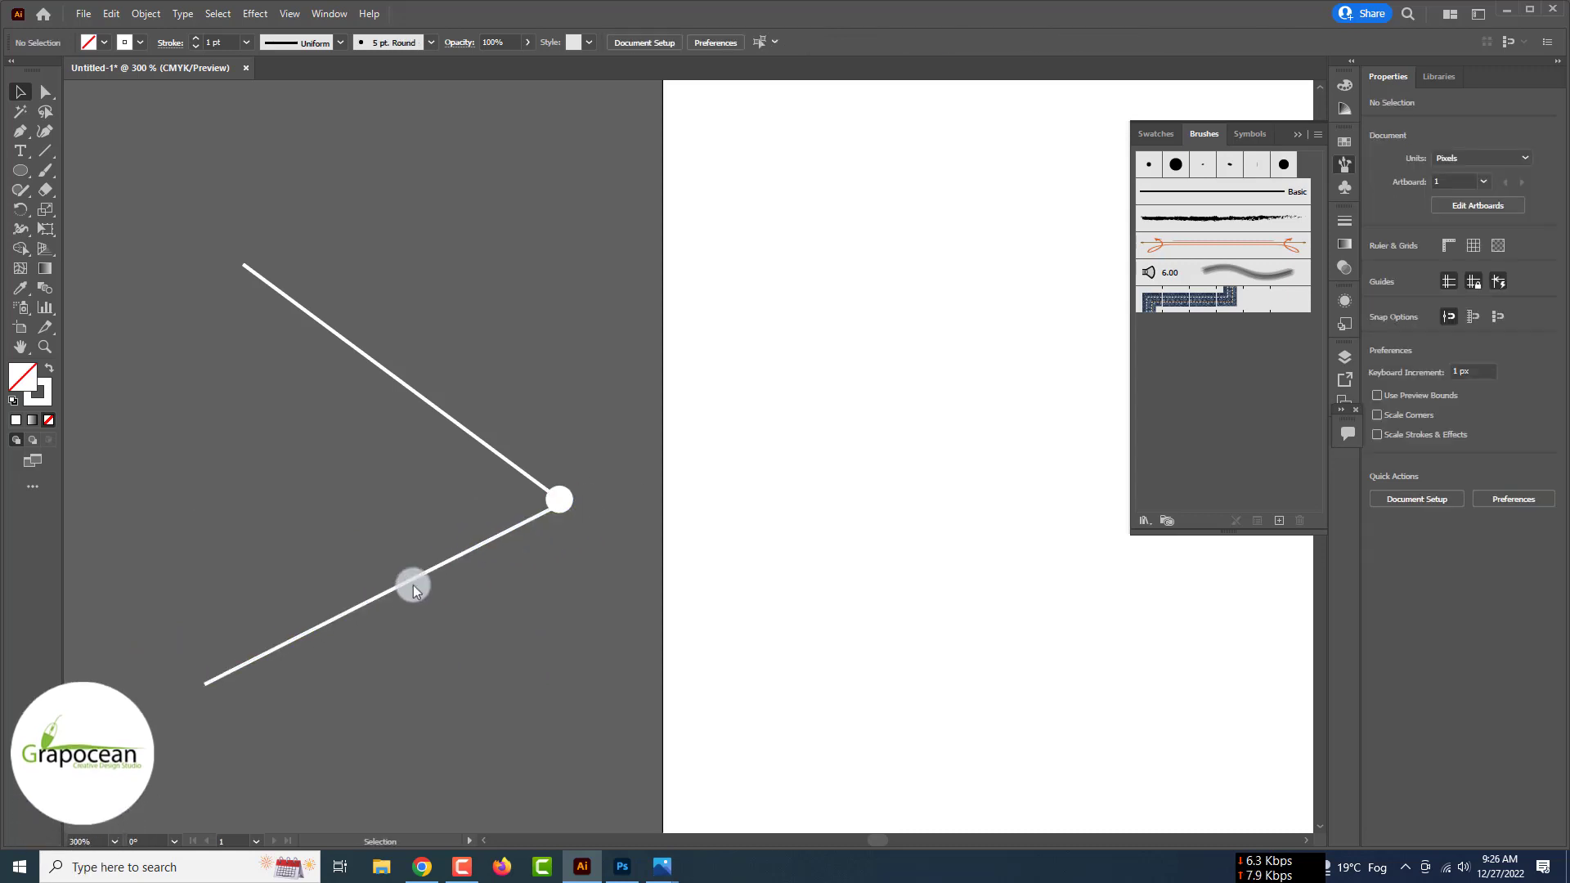
pyautogui.press('a')
pyautogui.moveTo(207, 690); pyautogui.dragTo(374, 655)
pyautogui.click(589, 333)
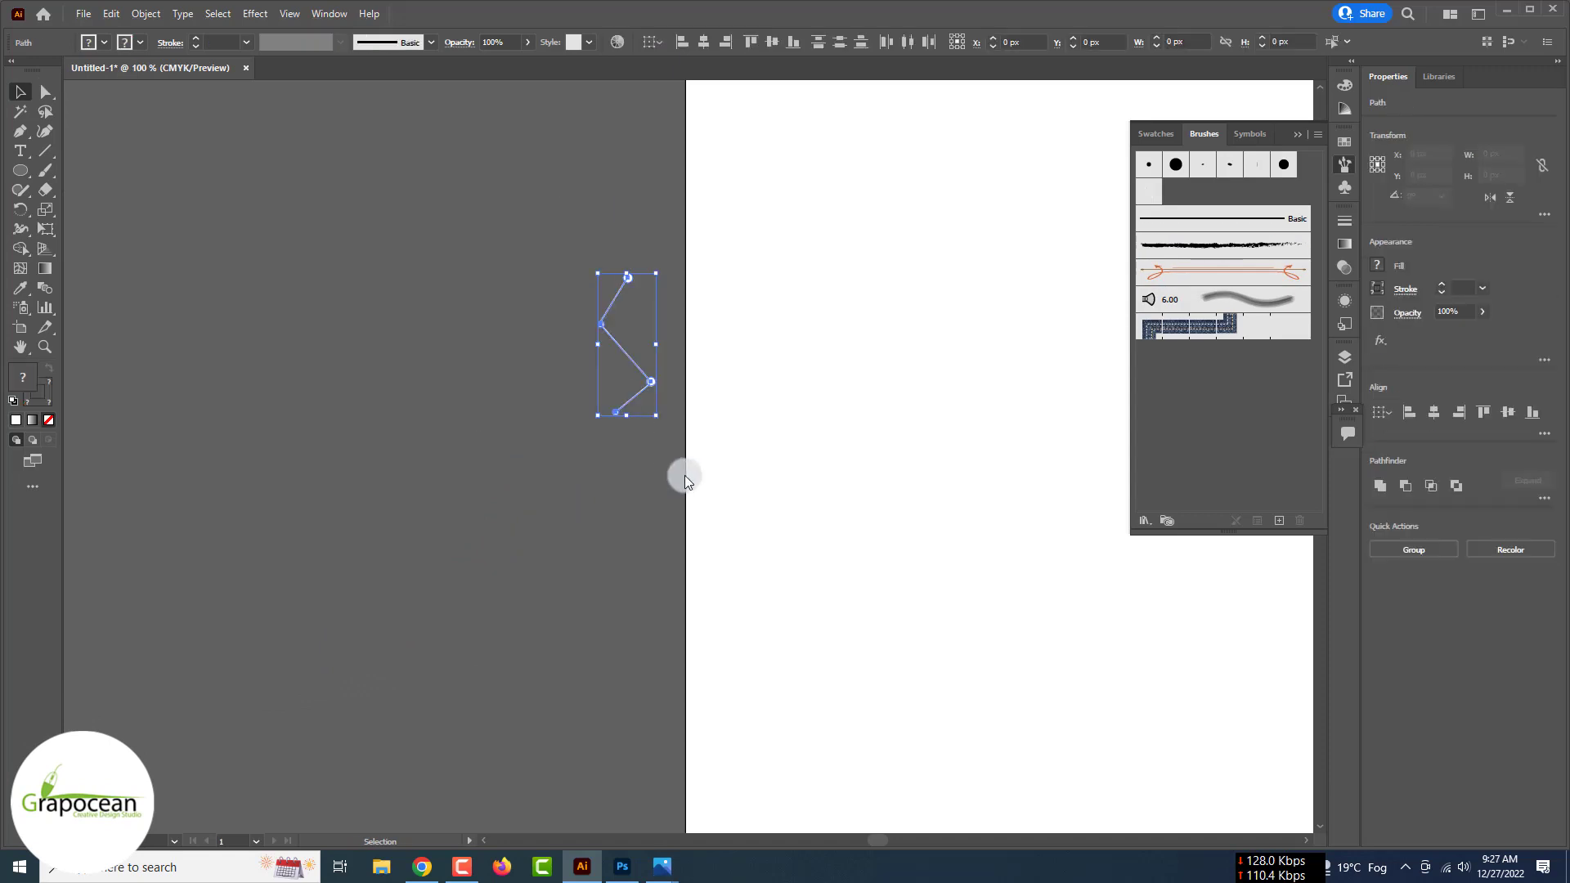
# - Rotate the dotted zig-zag shape and save it as a new scatter brush with default settings
pyautogui.moveTo(576, 406); pyautogui.dragTo(526, 325)
pyautogui.scroll(2, 592, 298)
pyautogui.scroll(-2, 725, 308)
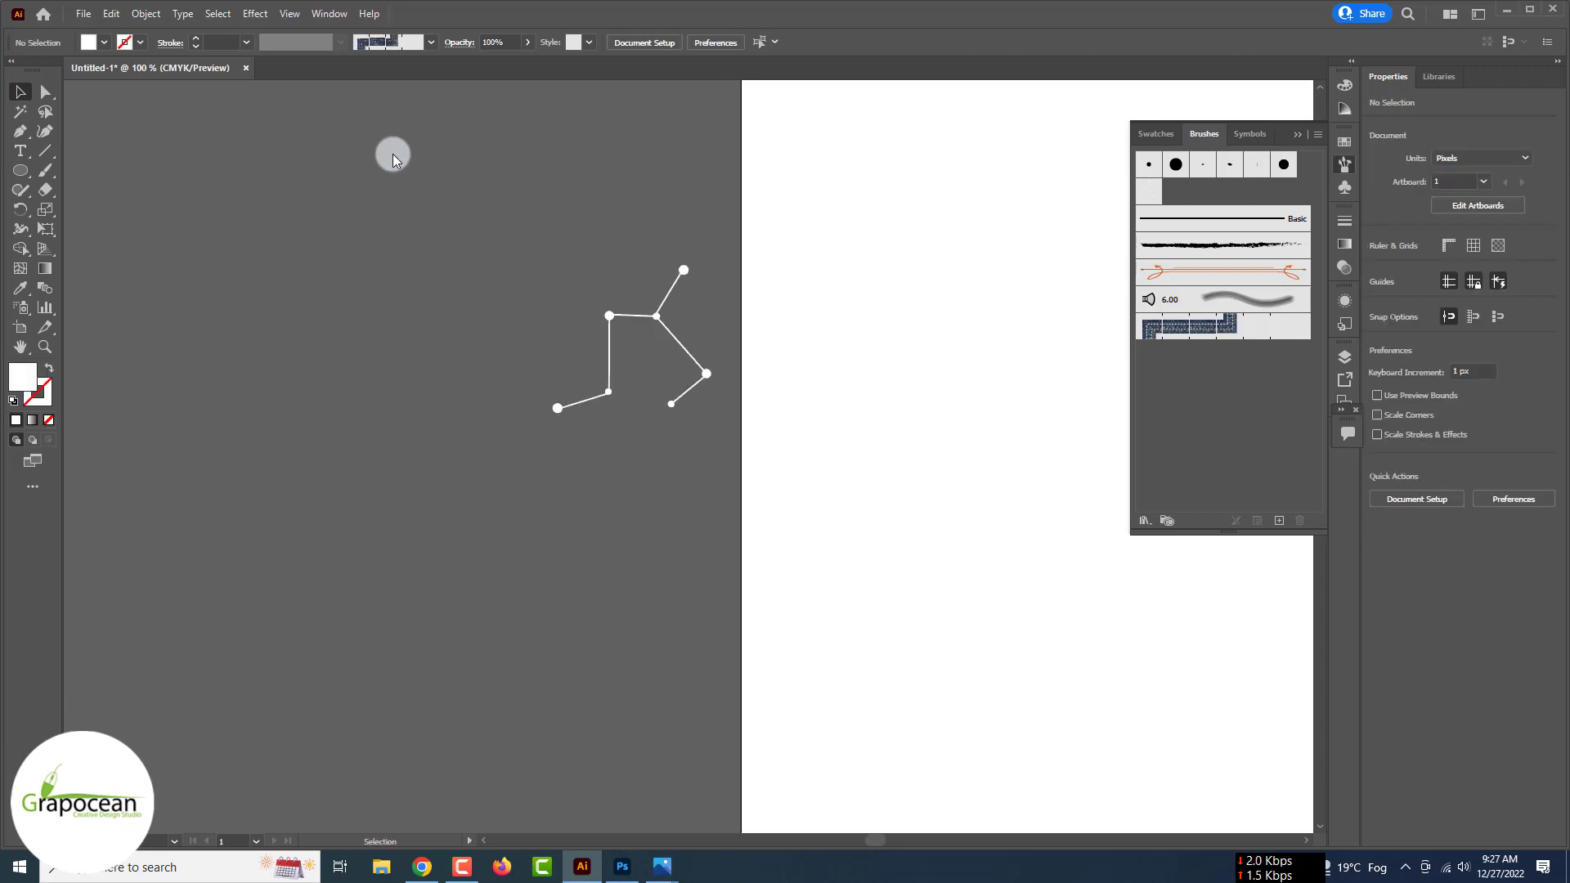
pyautogui.moveTo(657, 324)
pyautogui.mouseDown()
pyautogui.moveTo(1304, 218)
pyautogui.moveTo(1260, 376)
pyautogui.mouseUp()
pyautogui.click(736, 454)
pyautogui.click(749, 550)
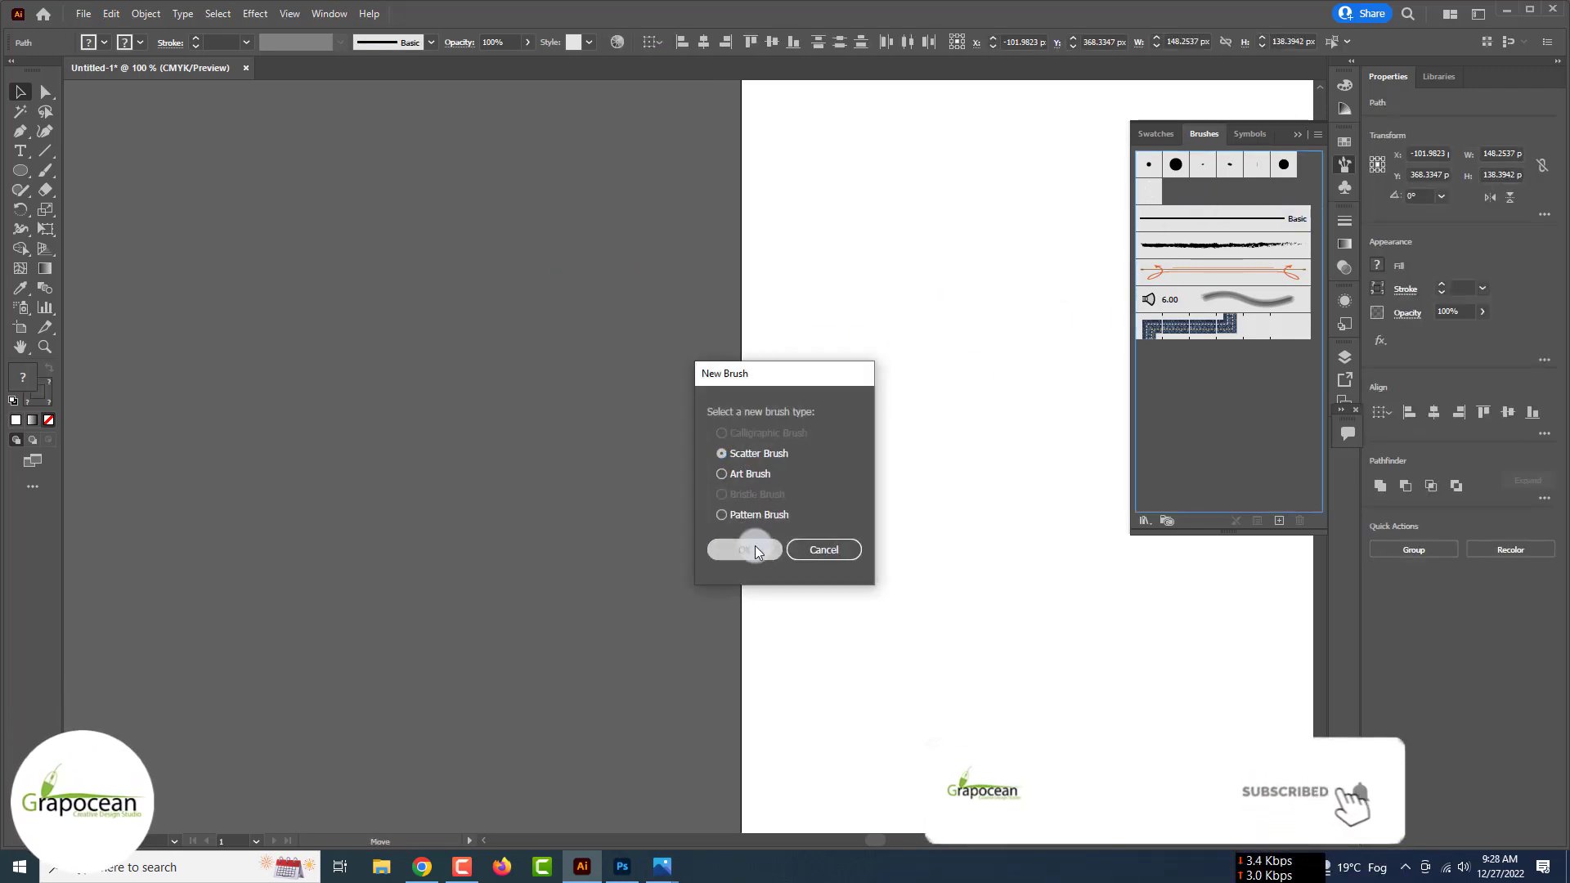
pyautogui.click(548, 521)
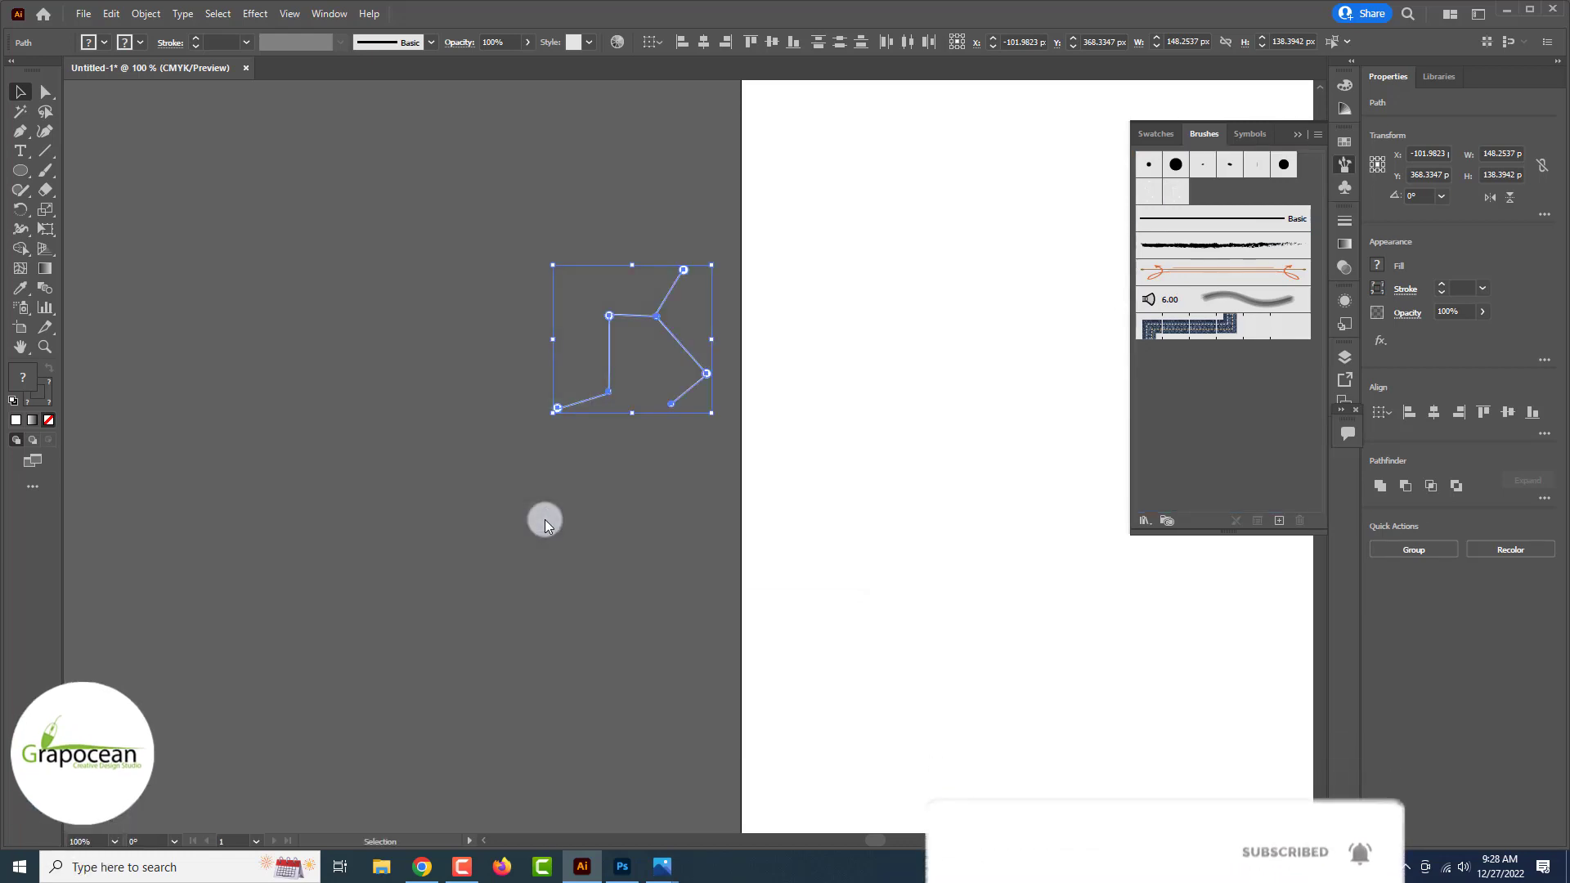
pyautogui.click(45, 172)
# - Paint Scatter Brush 2 constellation strokes left of the artboard, undoing the unwanted ones
pyautogui.hotkey('ctrl', '-')
pyautogui.moveTo(351, 526); pyautogui.dragTo(613, 561)
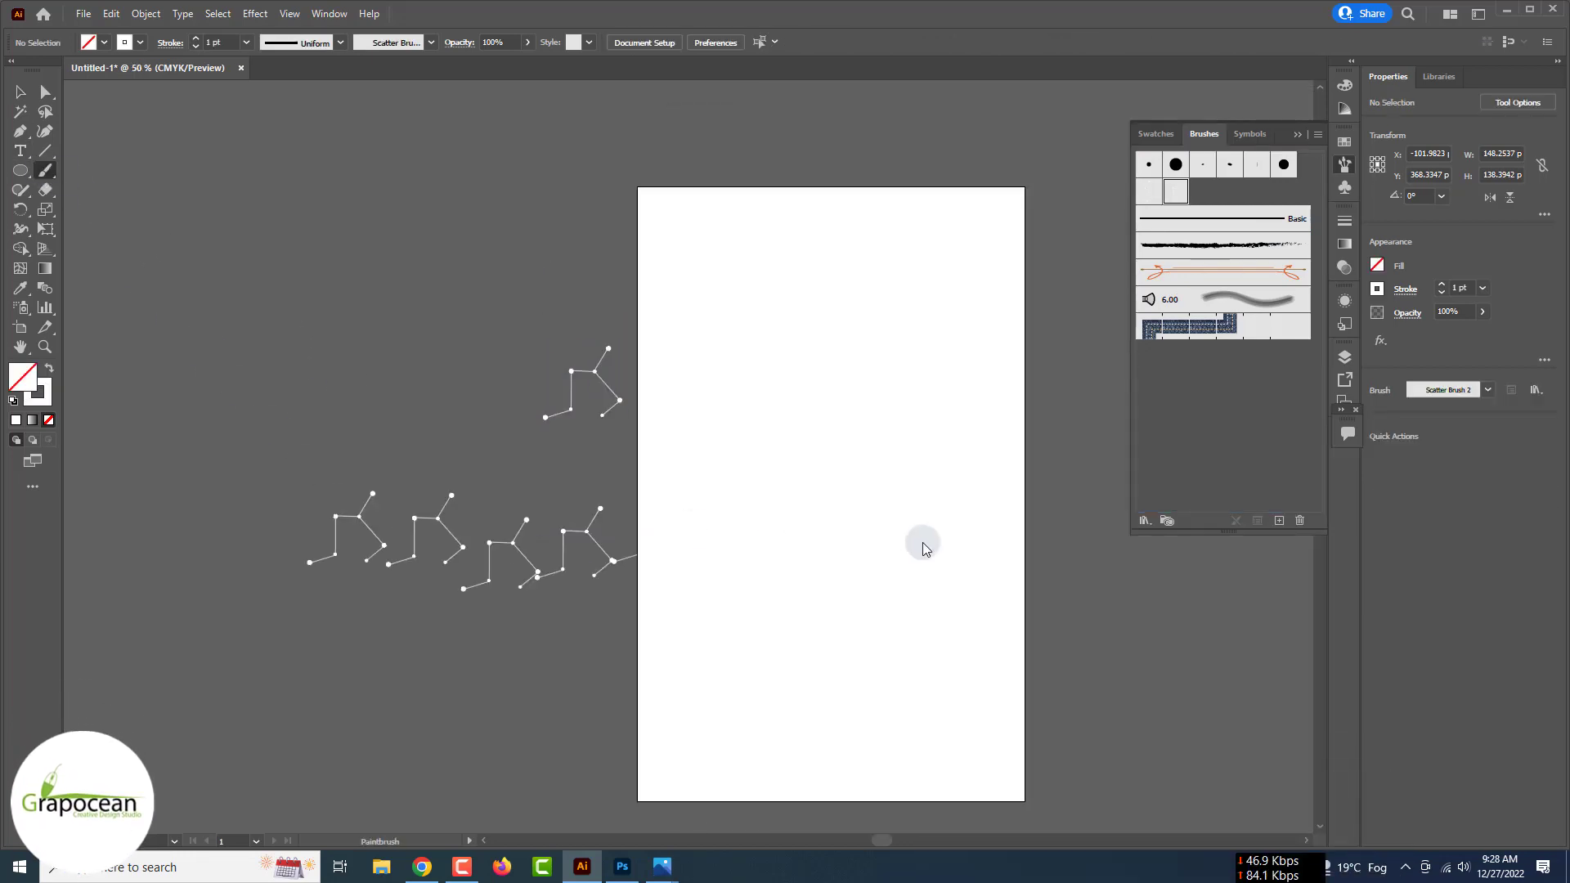
pyautogui.hotkey('ctrl', 'z')
pyautogui.moveTo(778, 431)
pyautogui.mouseDown()
pyautogui.moveTo(463, 577)
pyautogui.moveTo(826, 568)
pyautogui.moveTo(1268, 589)
pyautogui.mouseUp()
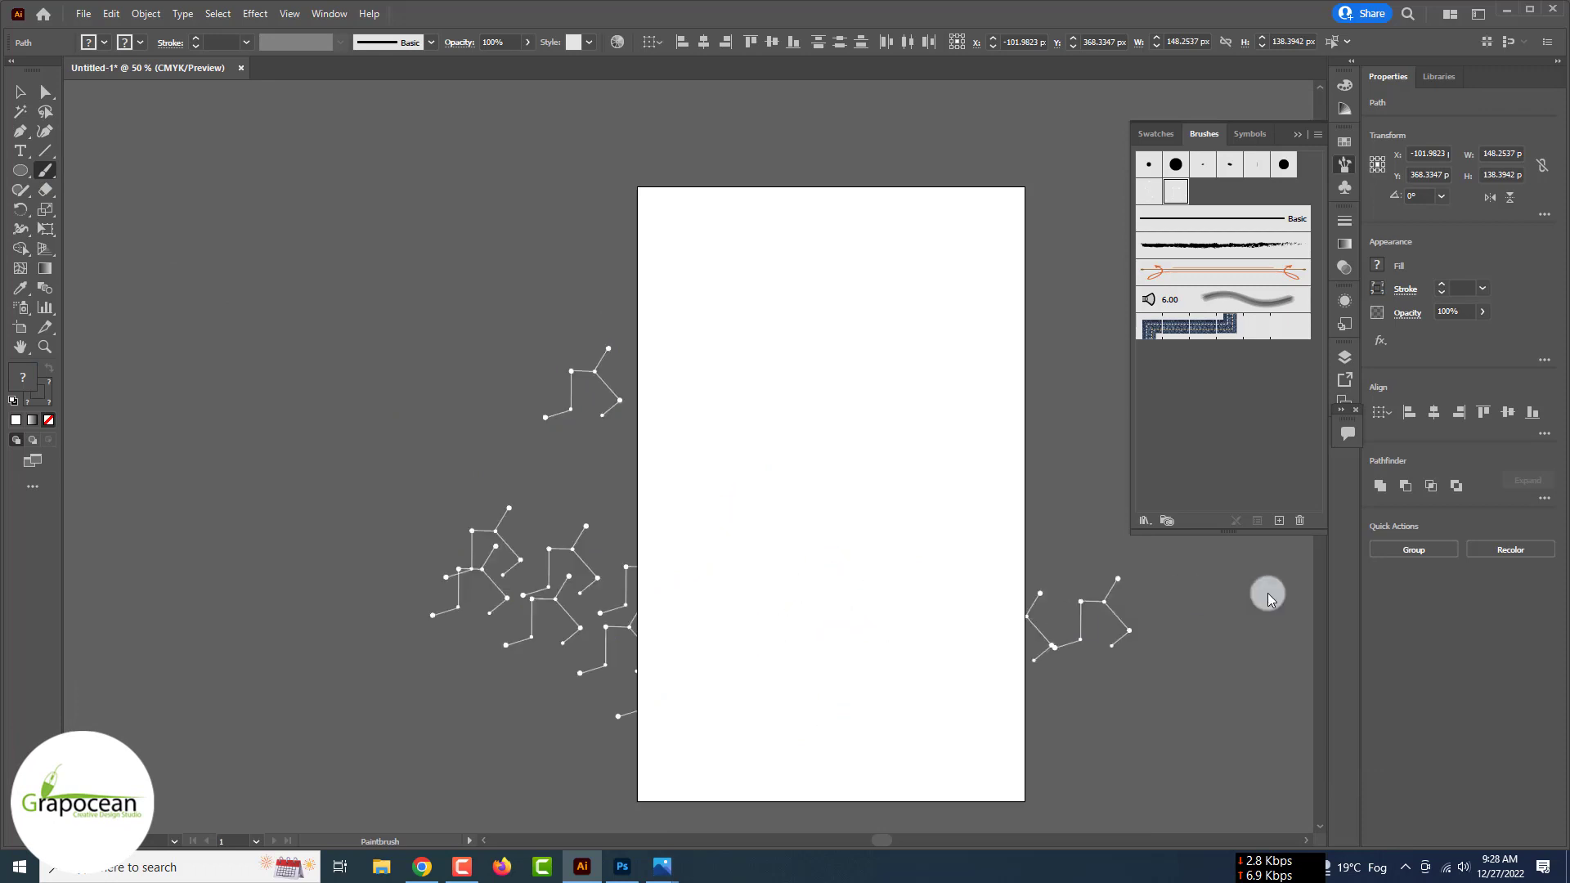
pyautogui.hotkey('ctrl', 'z')
pyautogui.moveTo(392, 270)
pyautogui.mouseDown()
pyautogui.moveTo(380, 515)
pyautogui.moveTo(306, 354)
pyautogui.moveTo(312, 368)
pyautogui.moveTo(458, 308)
pyautogui.mouseUp()
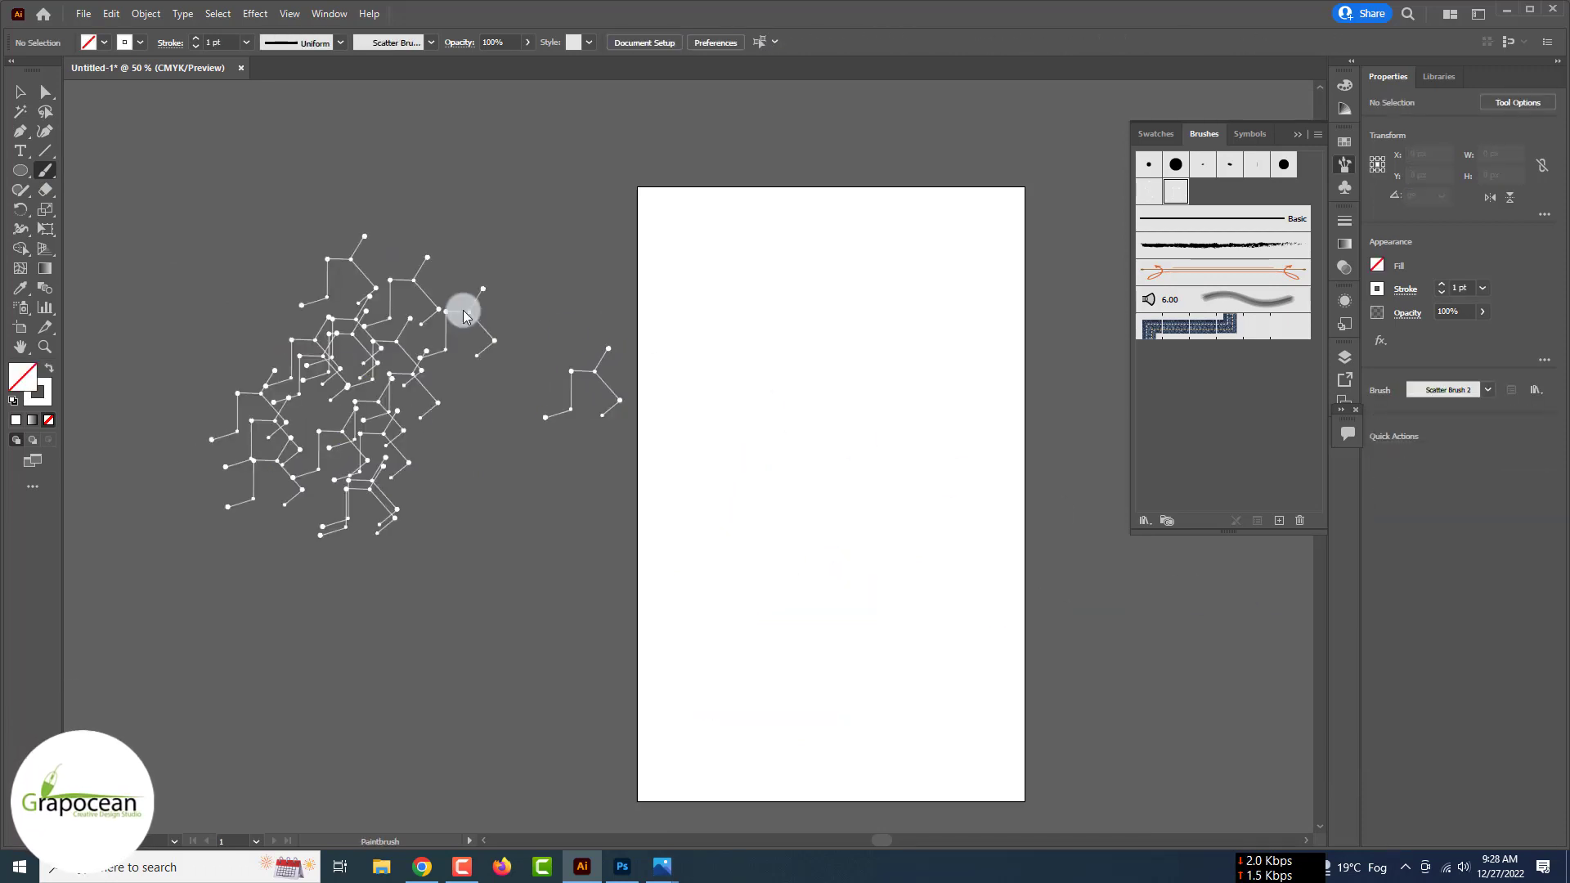
pyautogui.hotkey('ctrl', 'z')
pyautogui.moveTo(221, 389)
pyautogui.mouseDown()
pyautogui.moveTo(305, 330)
pyautogui.moveTo(310, 439)
pyautogui.moveTo(343, 180)
pyautogui.moveTo(336, 406)
pyautogui.moveTo(347, 333)
pyautogui.moveTo(304, 293)
pyautogui.moveTo(477, 407)
pyautogui.mouseUp()
pyautogui.hotkey('ctrl', '-')
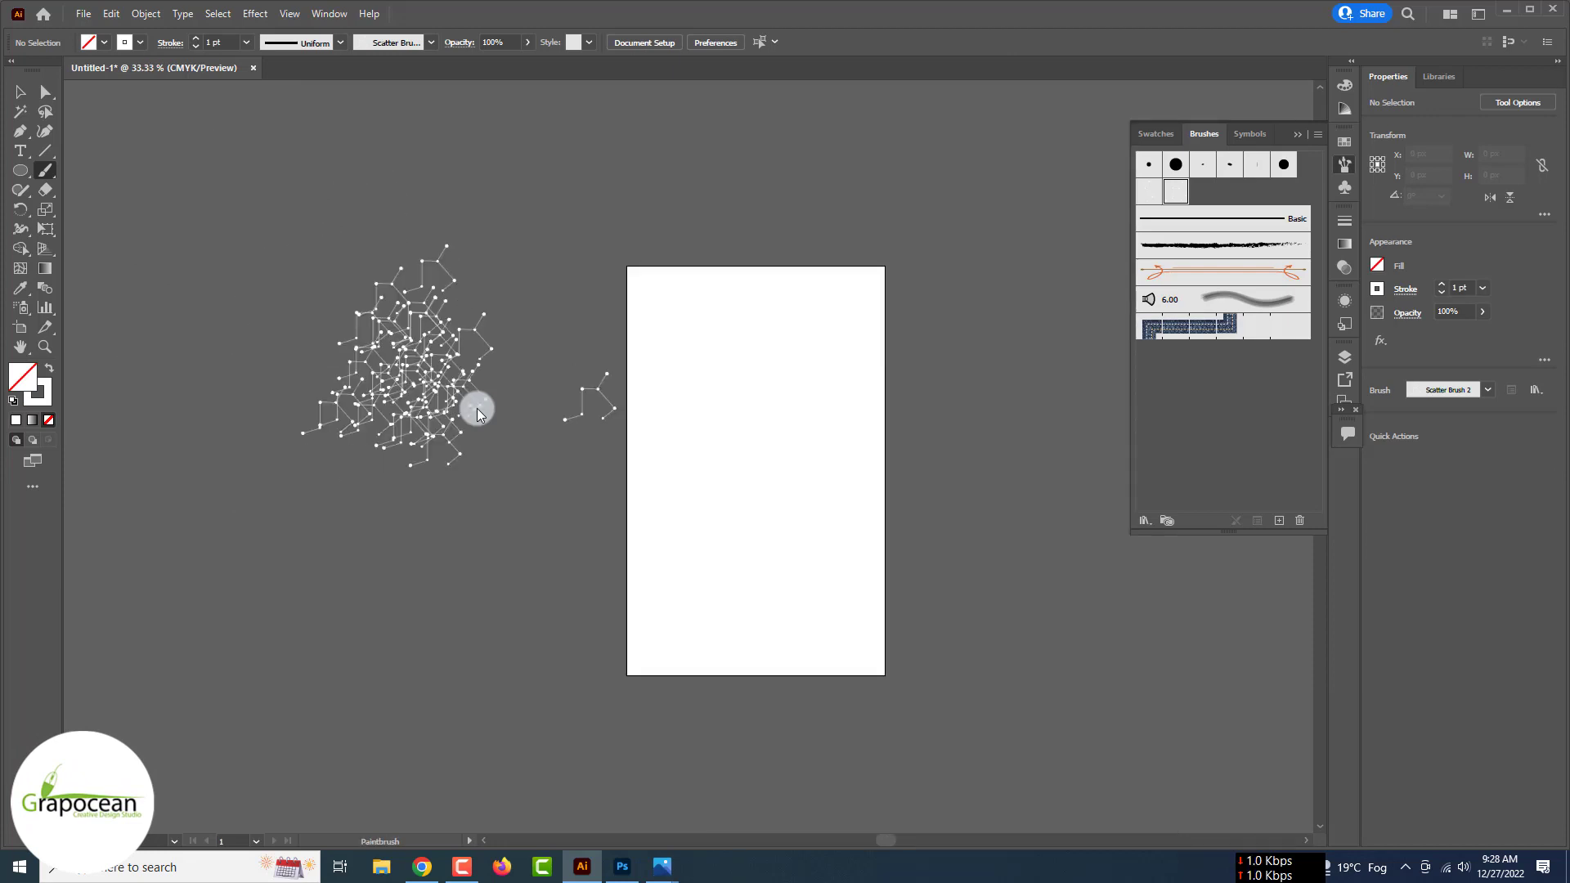
# - Set Scatter Brush 2's size, spacing, scatter and rotation variations to Random
pyautogui.doubleClick(1176, 192)
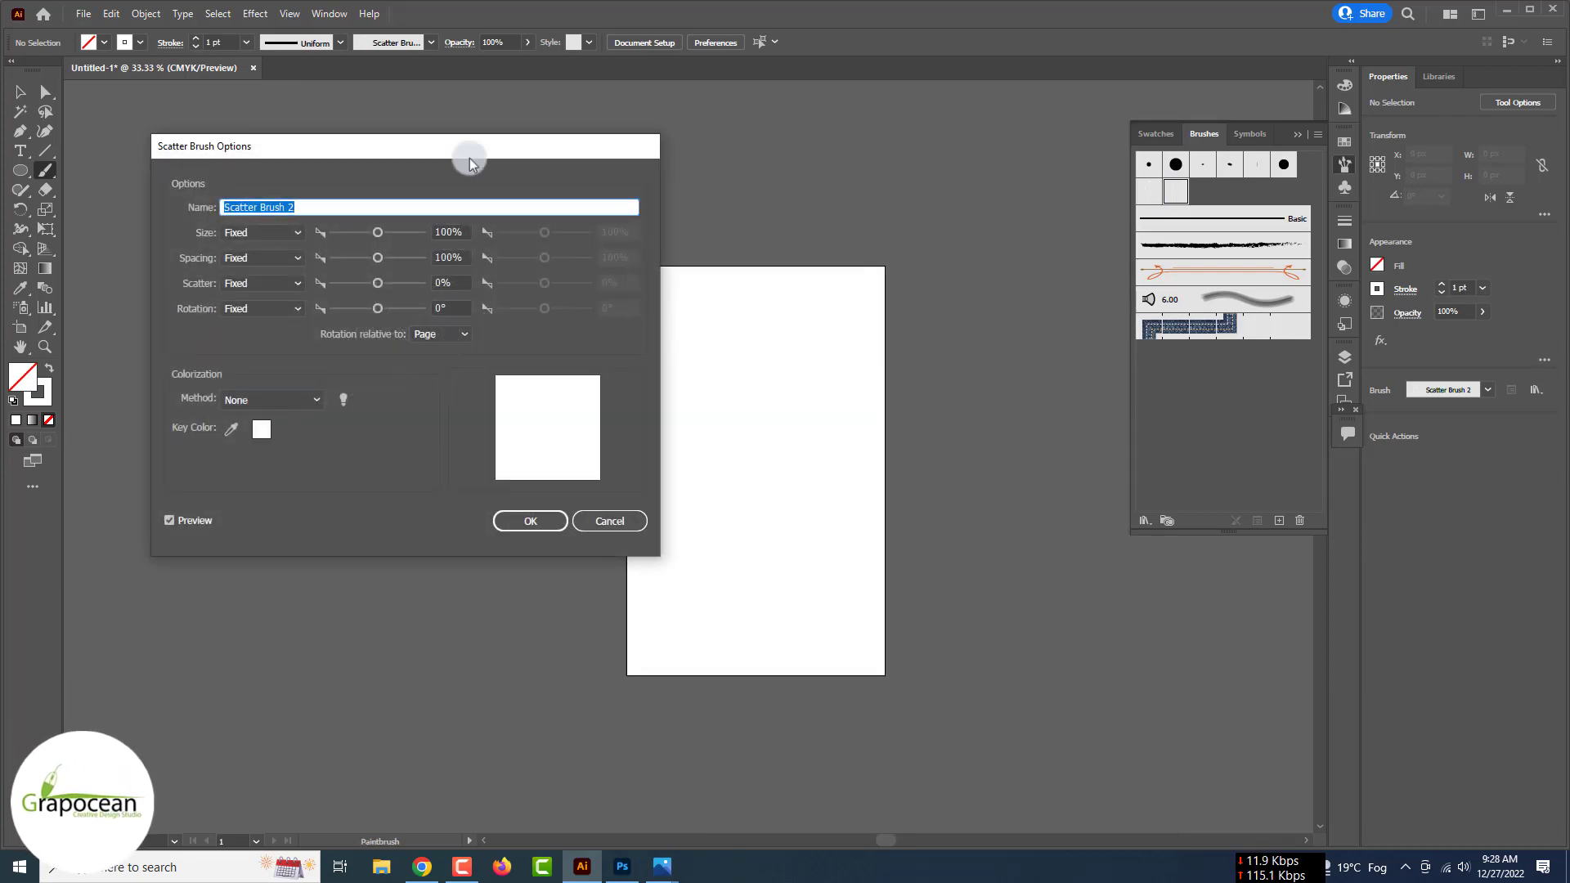
pyautogui.moveTo(471, 162); pyautogui.dragTo(962, 176)
pyautogui.click(753, 246)
pyautogui.click(759, 270)
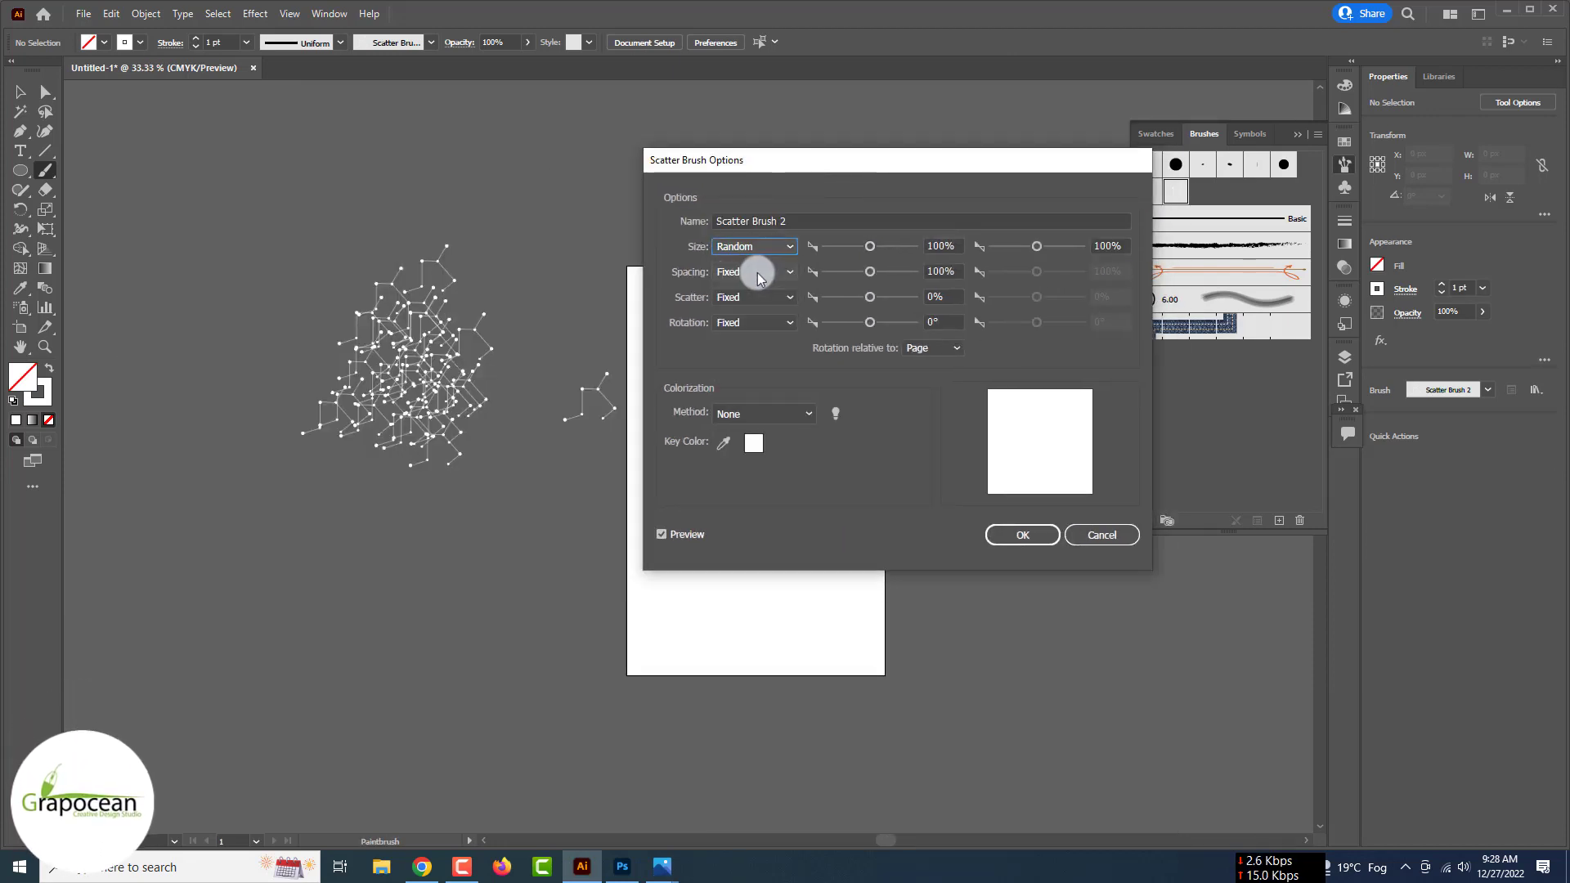
pyautogui.click(759, 271)
pyautogui.click(757, 295)
pyautogui.click(761, 297)
pyautogui.click(768, 321)
pyautogui.click(769, 322)
pyautogui.click(772, 346)
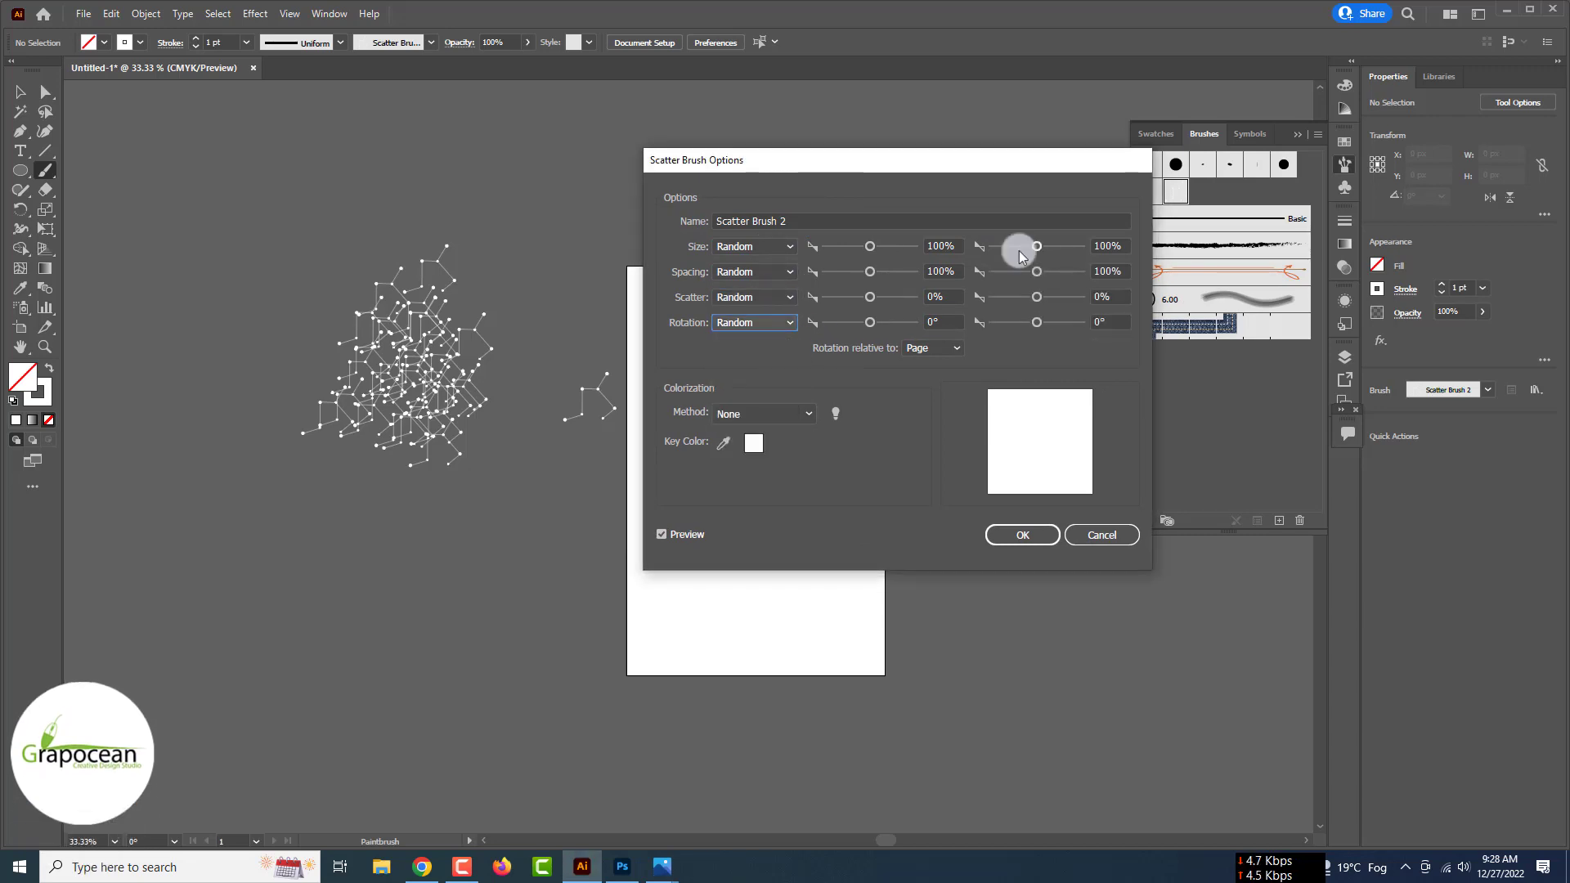
# - Set max size 39%, scatter 55% and rotation -116°, then apply to existing strokes
pyautogui.moveTo(1021, 257); pyautogui.dragTo(1022, 303)
pyautogui.moveTo(873, 320); pyautogui.dragTo(888, 254)
pyautogui.moveTo(1005, 251); pyautogui.dragTo(1032, 327)
pyautogui.moveTo(838, 326)
pyautogui.mouseDown()
pyautogui.moveTo(868, 322)
pyautogui.moveTo(843, 322)
pyautogui.mouseUp()
pyautogui.click(1022, 535)
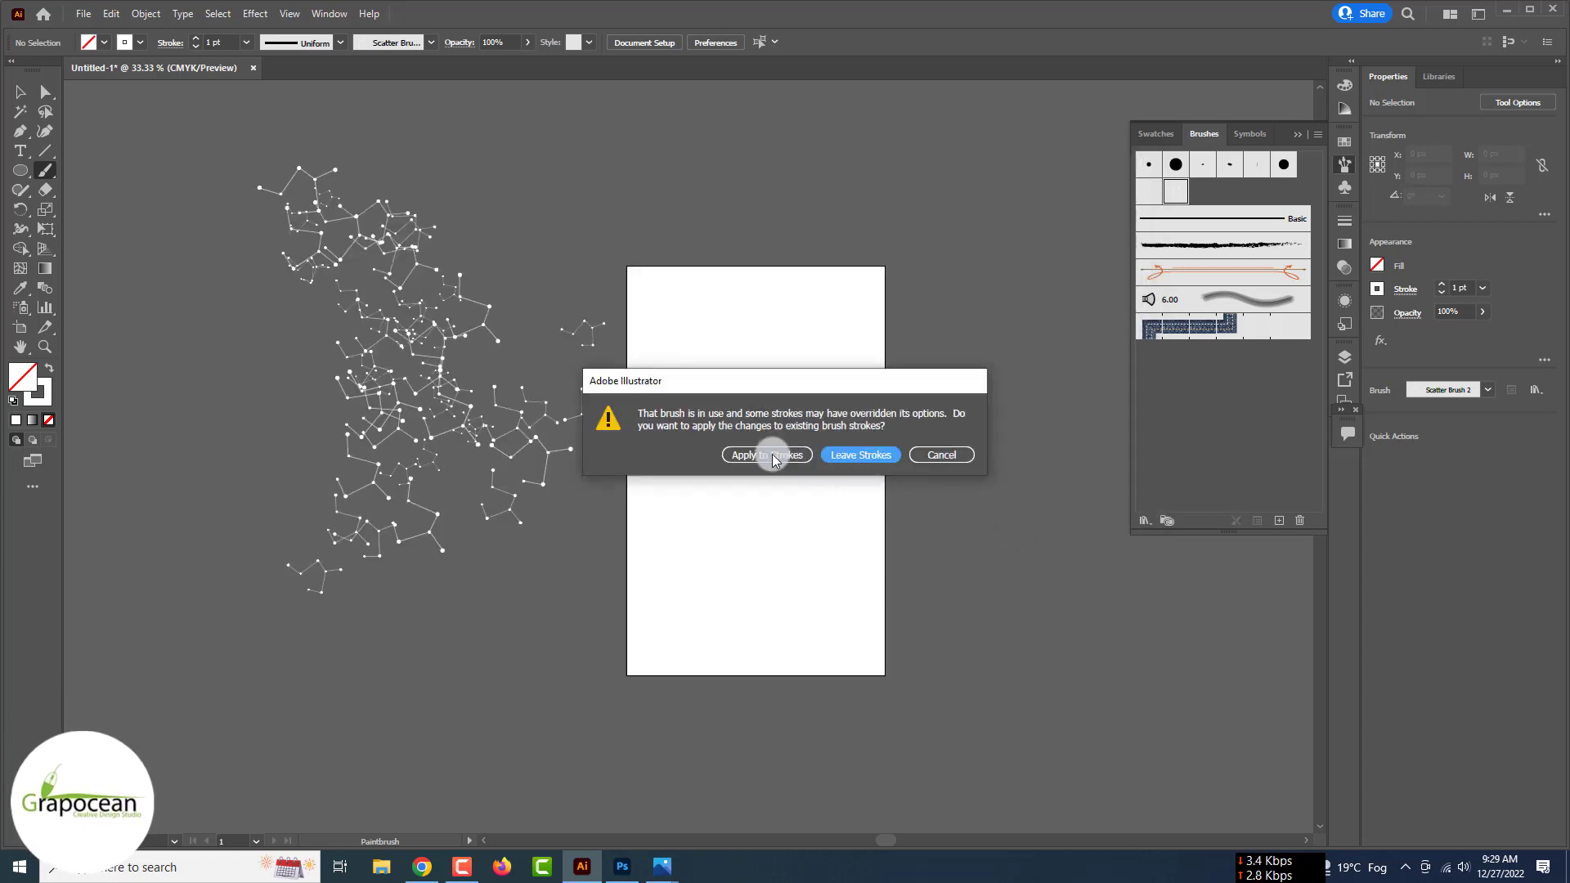
pyautogui.click(768, 455)
# - Drag the constellation artwork from Illustrator into the Photoshop flyer
pyautogui.click(20, 91)
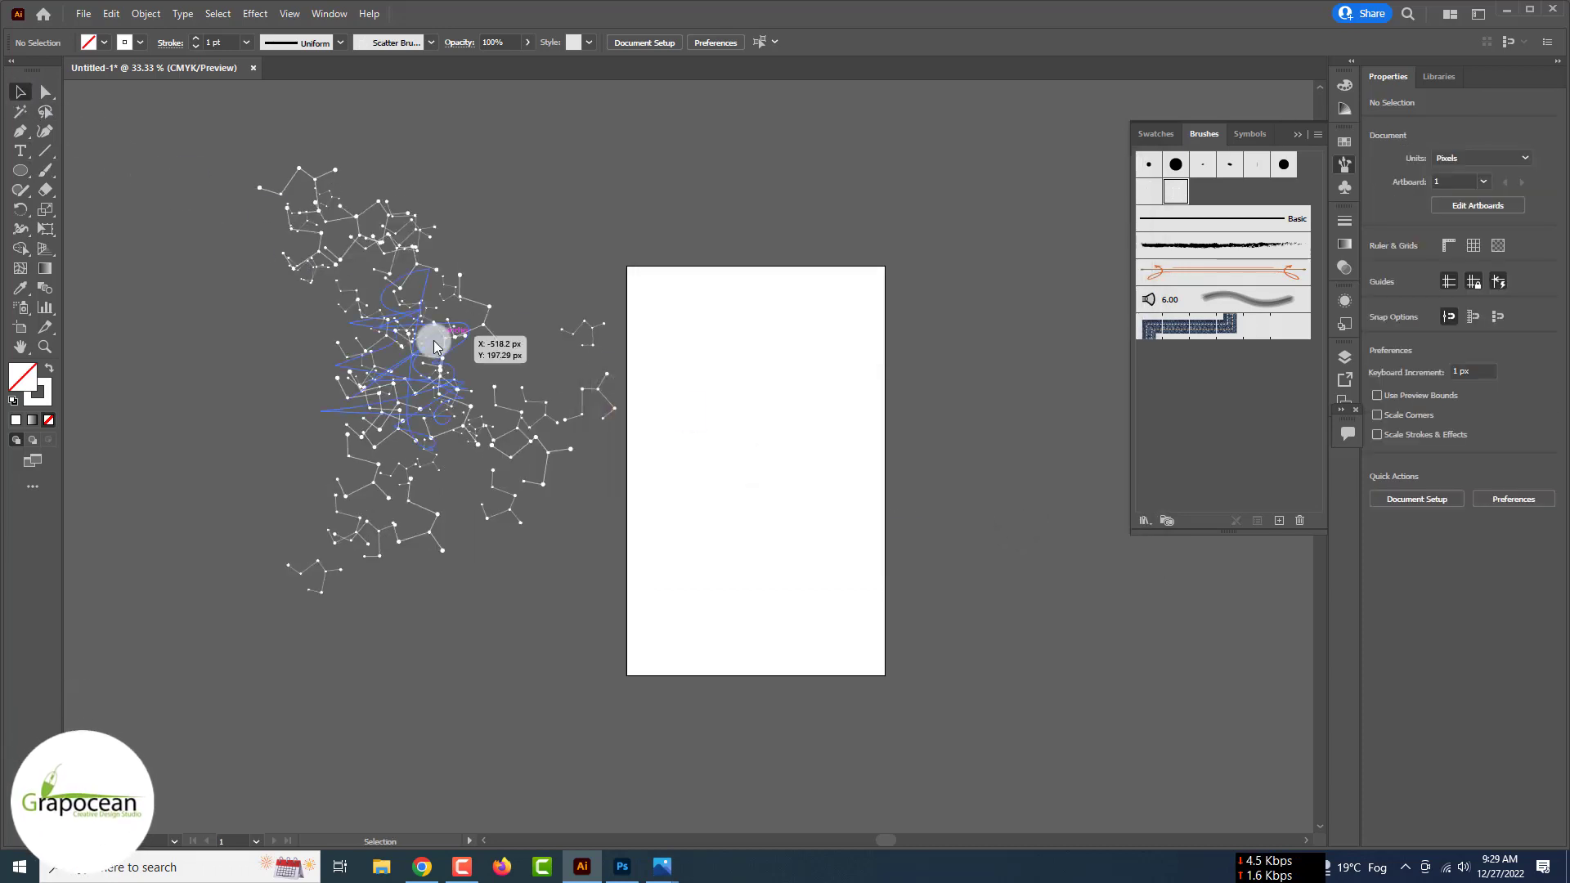
pyautogui.moveTo(434, 346); pyautogui.dragTo(881, 568)
pyautogui.moveTo(870, 424); pyautogui.dragTo(870, 424)
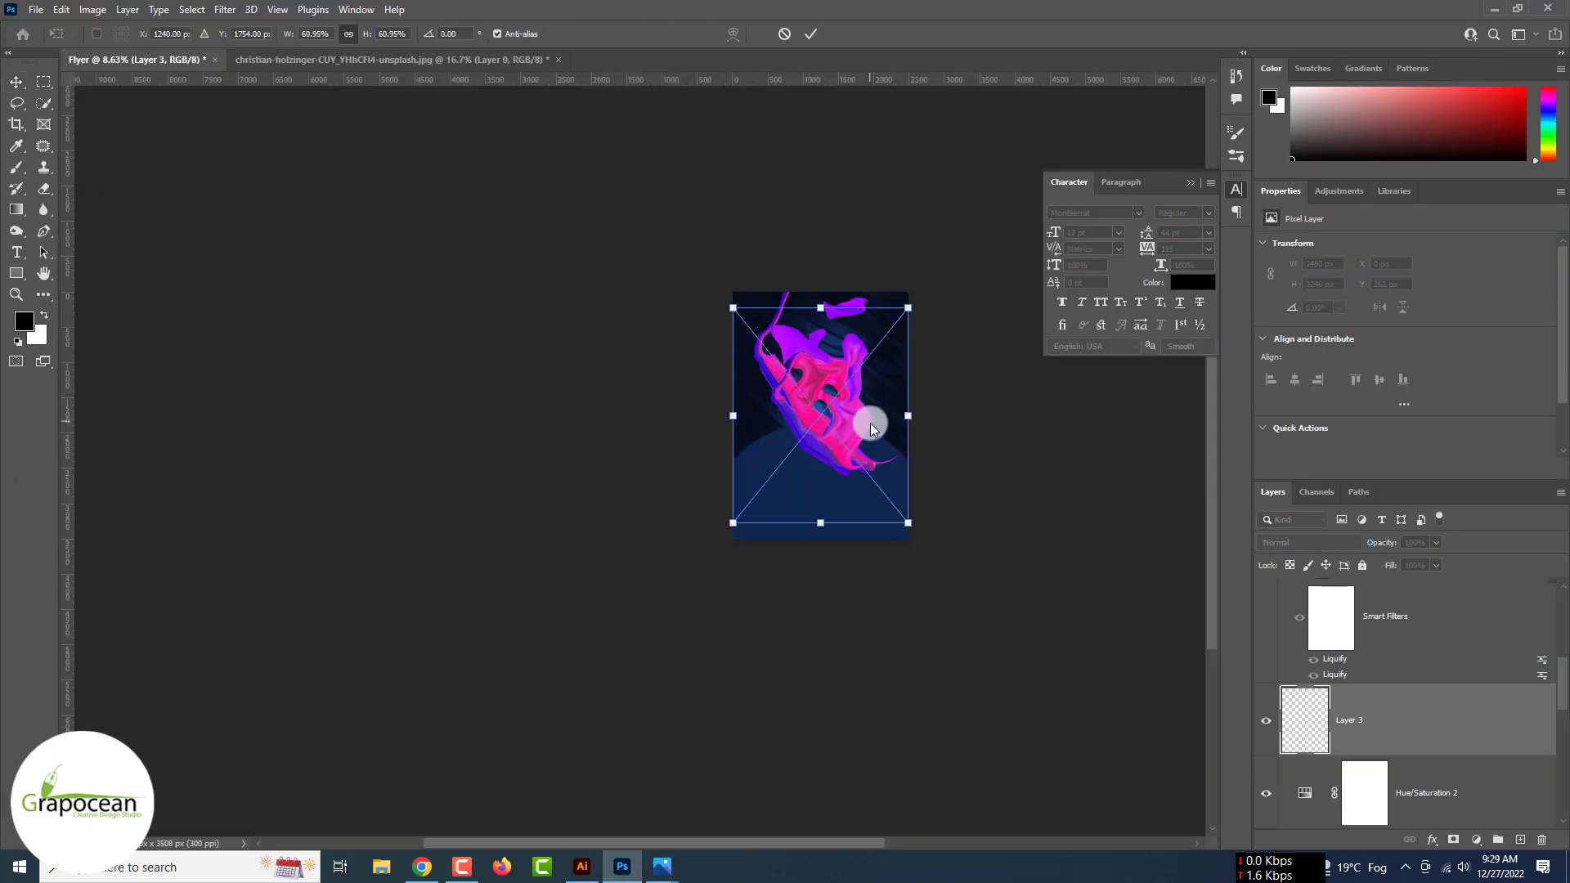
# - Move the constellation Vector Smart Object above the fluid layers and duplicate it
pyautogui.moveTo(1309, 704); pyautogui.dragTo(1347, 587)
pyautogui.scroll(7, 815, 425)
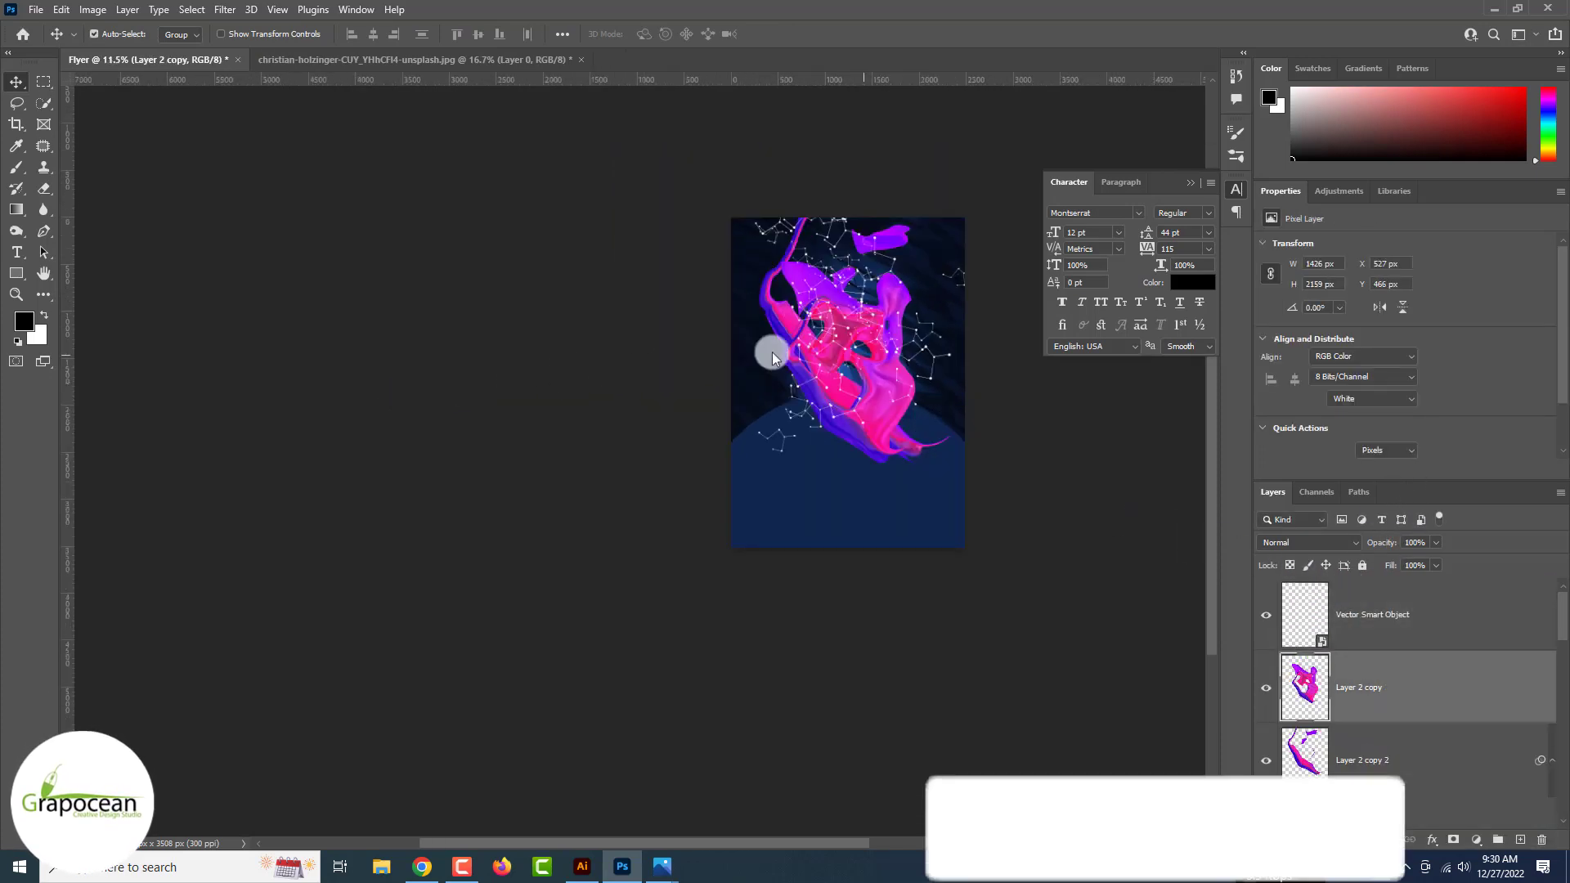
pyautogui.scroll(6, 872, 338)
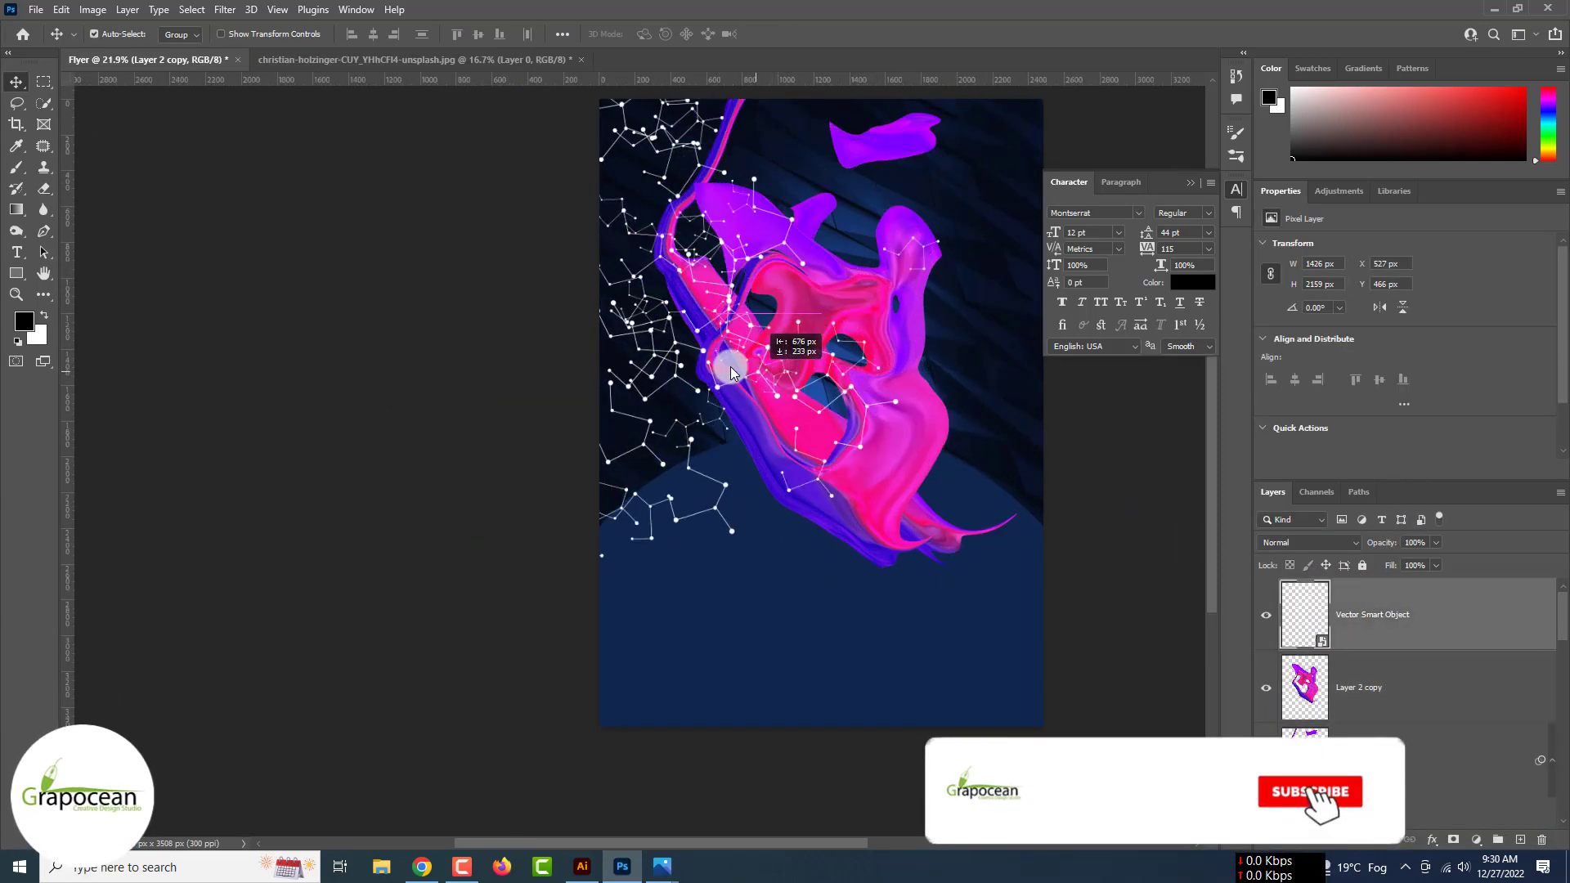
pyautogui.scroll(-3, 694, 362)
pyautogui.moveTo(698, 342); pyautogui.dragTo(892, 348)
pyautogui.hotkey('ctrl', 'z')
pyautogui.click(1016, 382)
pyautogui.click(712, 239)
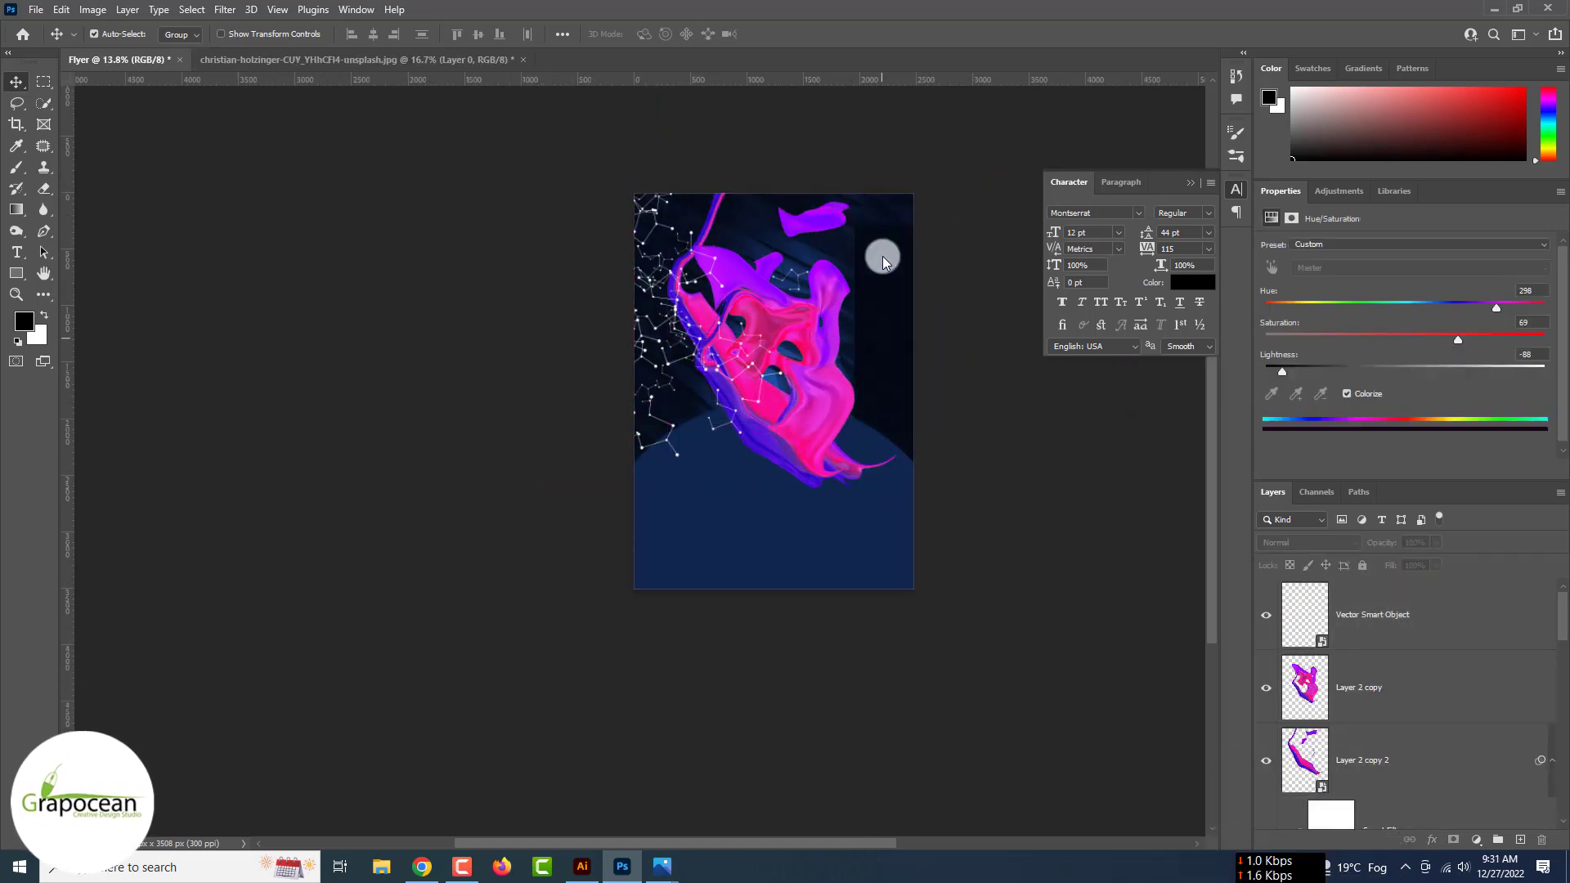
pyautogui.hotkey('ctrl', 'j')
pyautogui.hotkey('ctrl', 't')
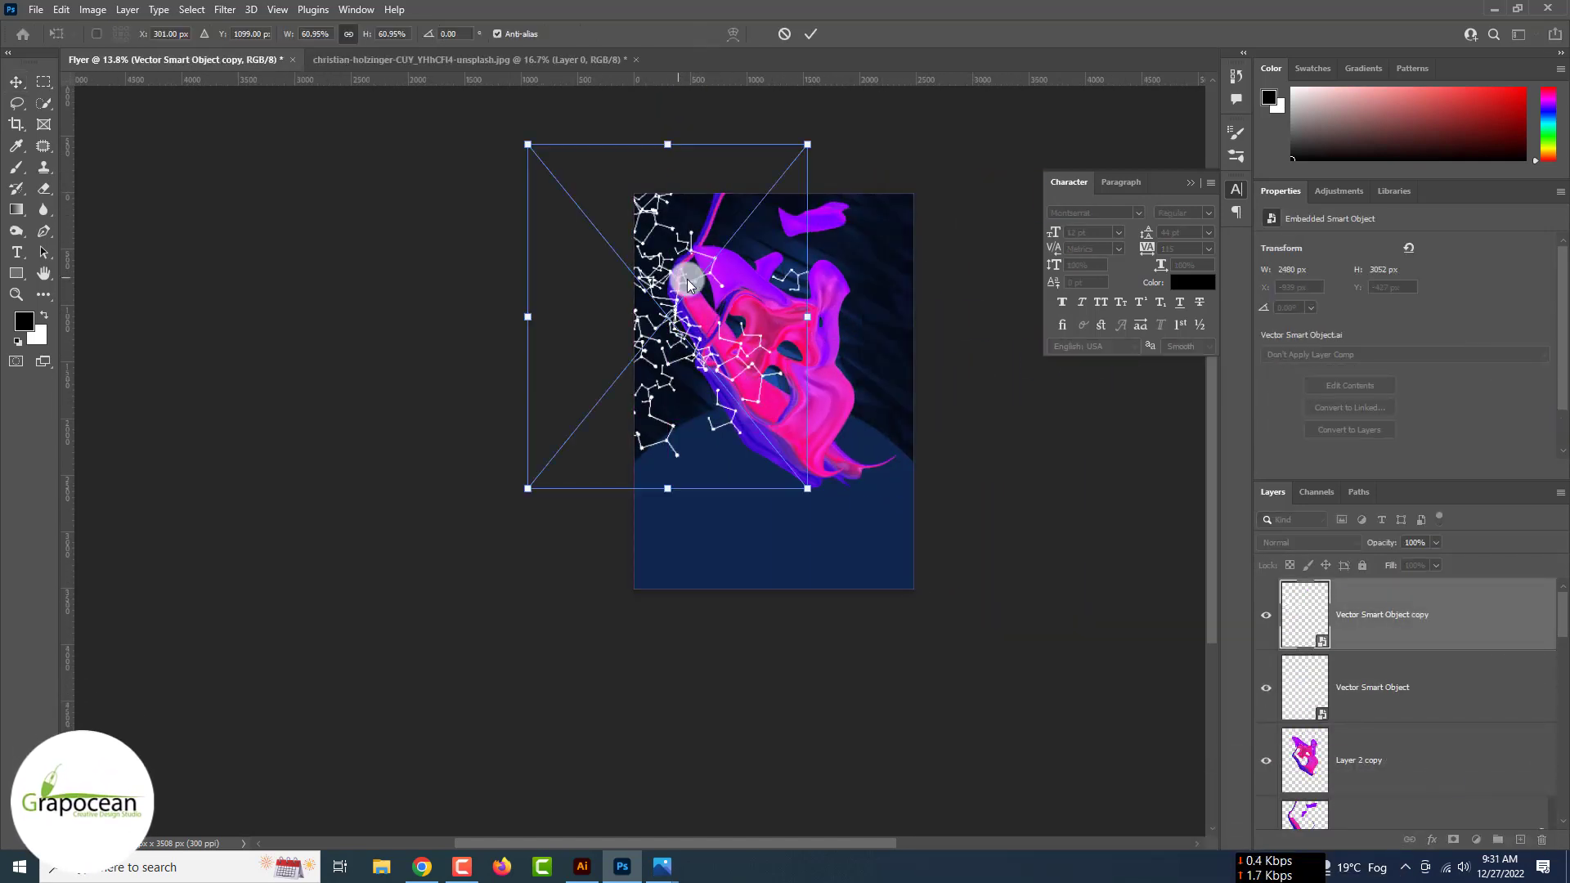
# - Flip the constellation copy horizontally and place it along the flyer's right edge
pyautogui.moveTo(690, 269); pyautogui.dragTo(901, 294)
pyautogui.rightClick(895, 300)
pyautogui.click(942, 599)
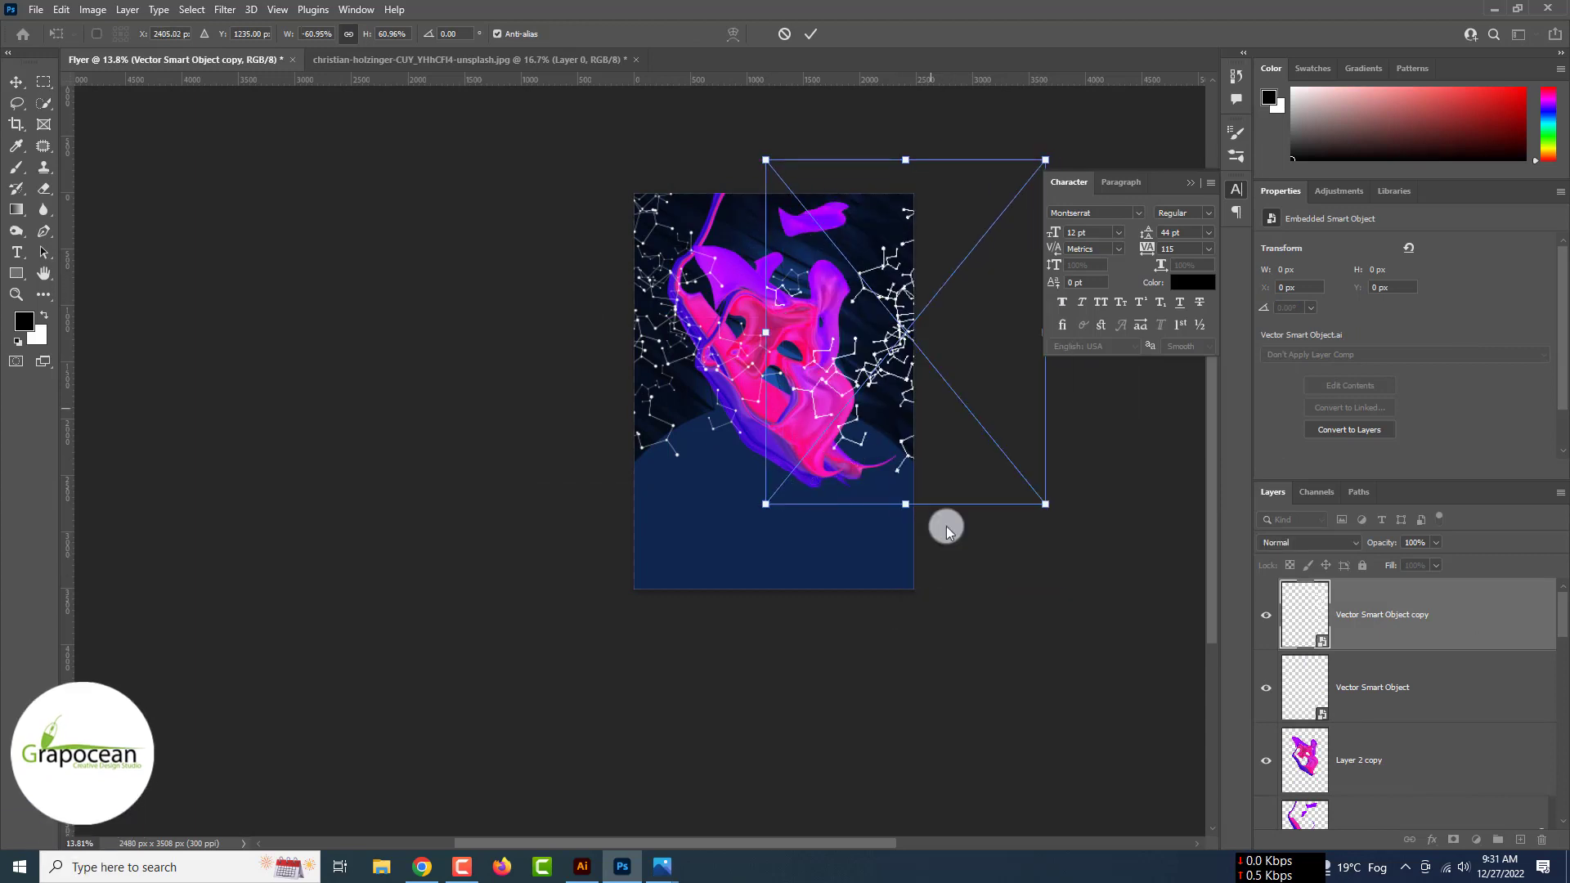
pyautogui.moveTo(901, 351); pyautogui.dragTo(879, 323)
pyautogui.click(807, 36)
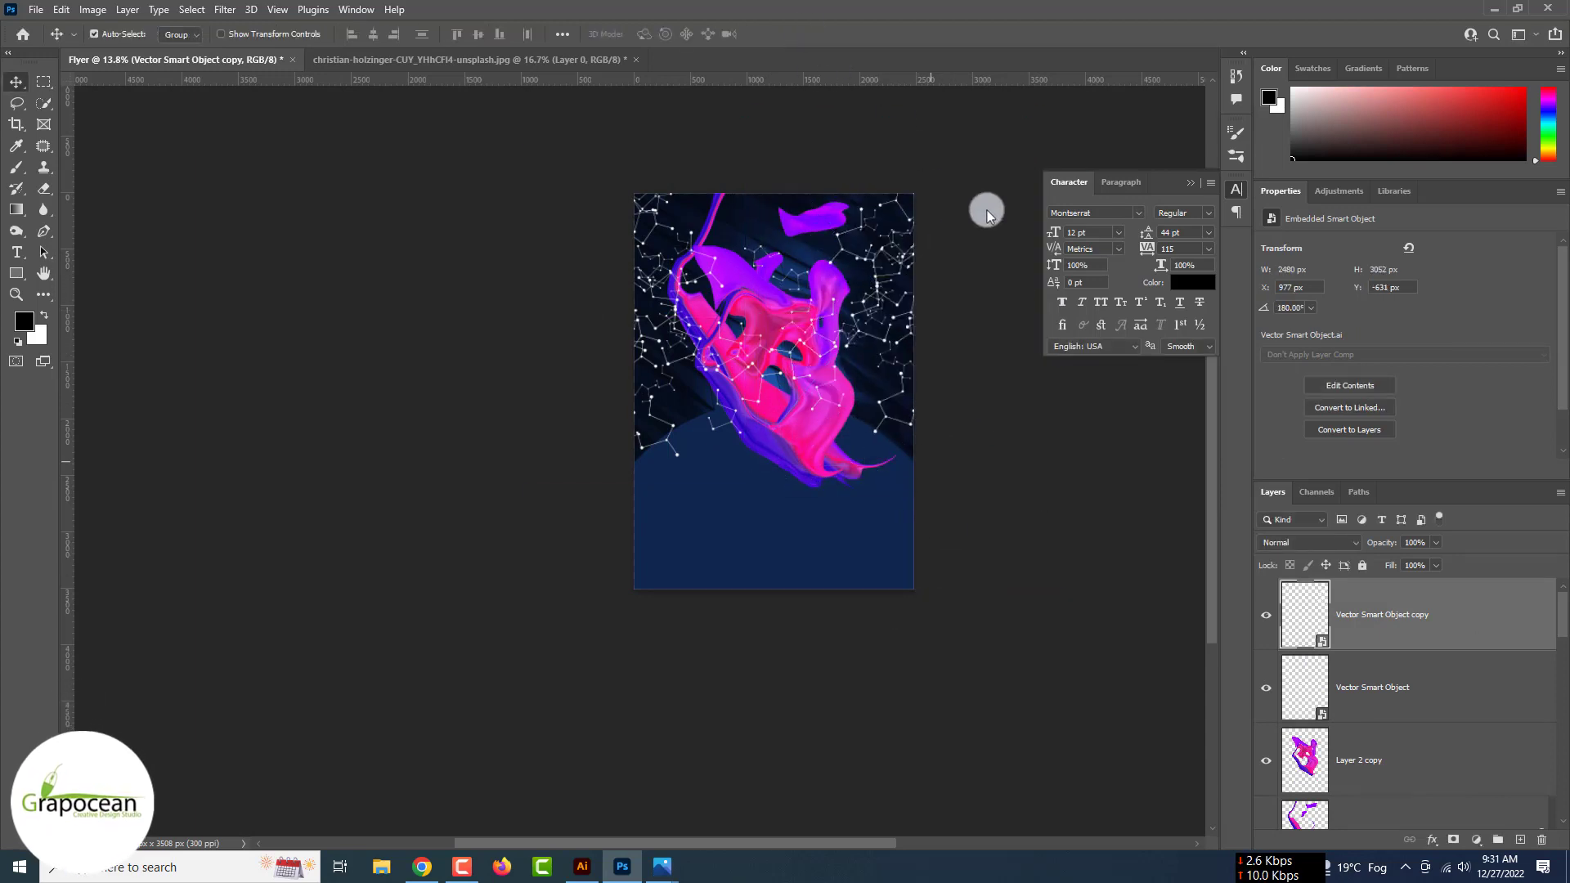
# - Keep the constellation copy's blend mode at Normal after previewing other modes
pyautogui.click(1322, 539)
pyautogui.press('Down')
pyautogui.press('Down')
pyautogui.press('Down')
pyautogui.press('Down')
pyautogui.press('Down')
pyautogui.press('Down')
pyautogui.press('Down')
pyautogui.press('Down')
pyautogui.press('Down')
pyautogui.press('Down')
pyautogui.press('Down')
pyautogui.press('Down')
pyautogui.press('Down')
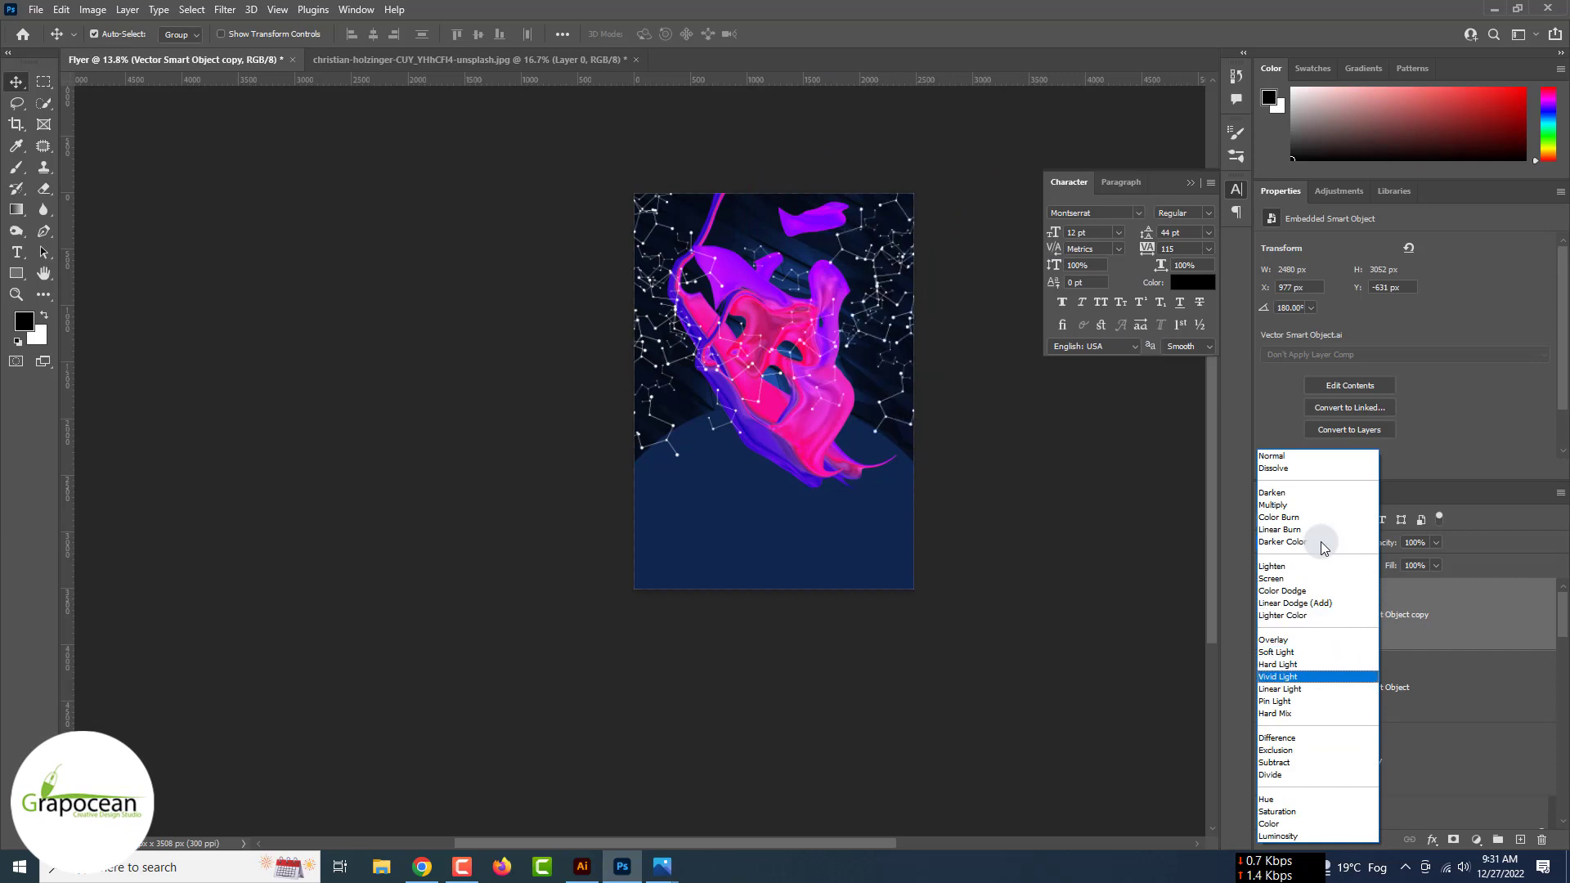
pyautogui.press('Up')
pyautogui.press('Up')
pyautogui.press('Up')
pyautogui.press('Up')
pyautogui.press('Up')
pyautogui.press('Up')
pyautogui.press('Up')
pyautogui.press('Up')
pyautogui.press('Up')
pyautogui.press('Up')
pyautogui.press('Up')
pyautogui.press('Up')
pyautogui.press('Up')
pyautogui.press('Up')
pyautogui.press('Up')
pyautogui.press('Up')
pyautogui.press('Up')
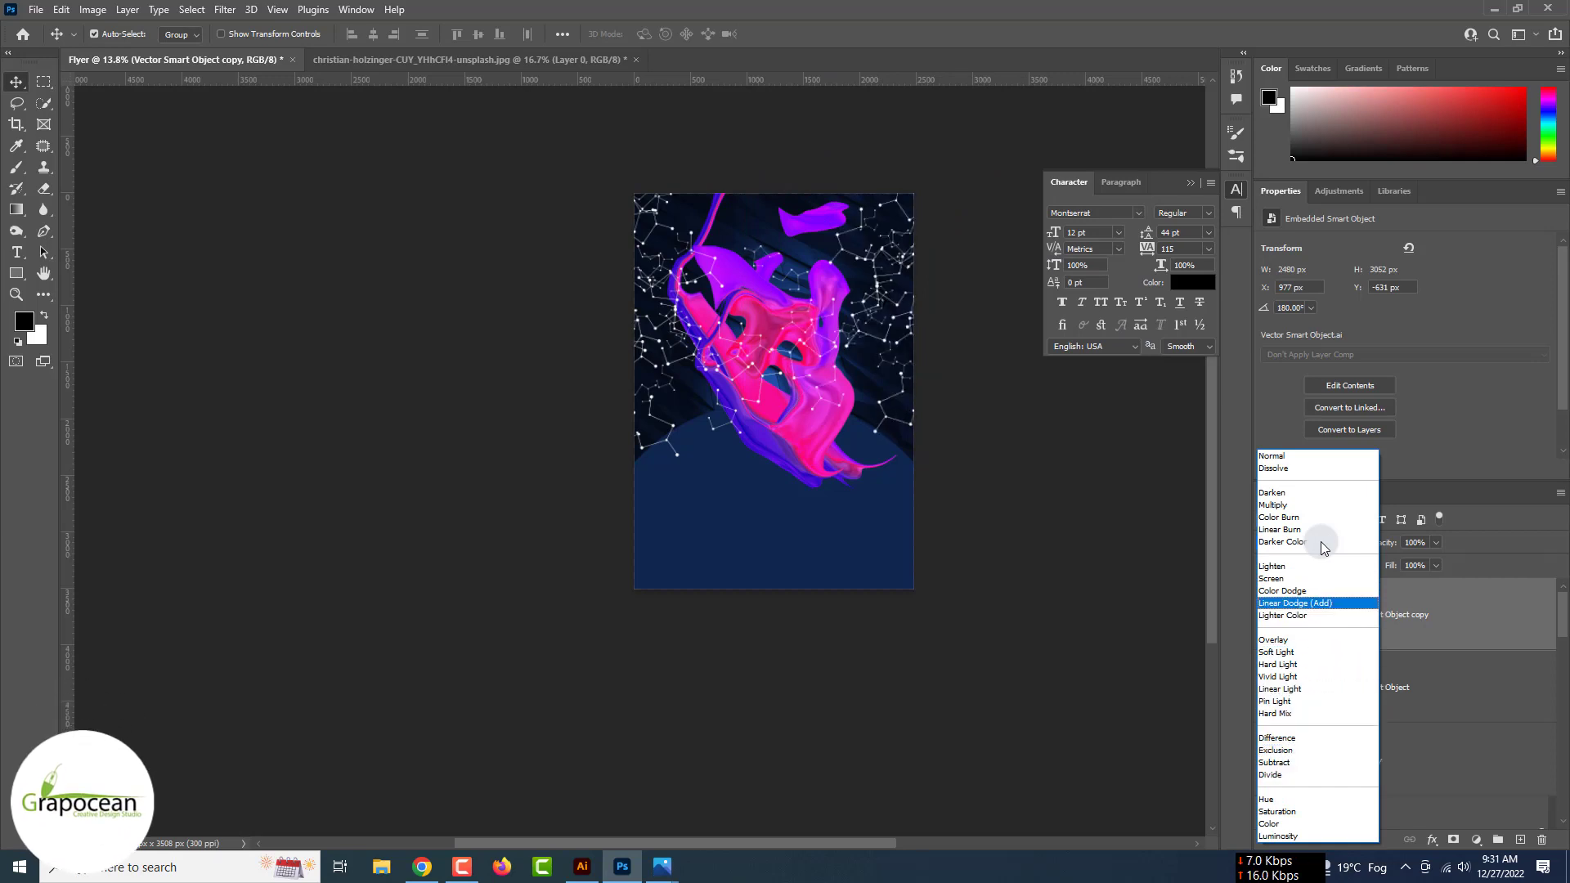
pyautogui.press('Up')
pyautogui.press('Up')
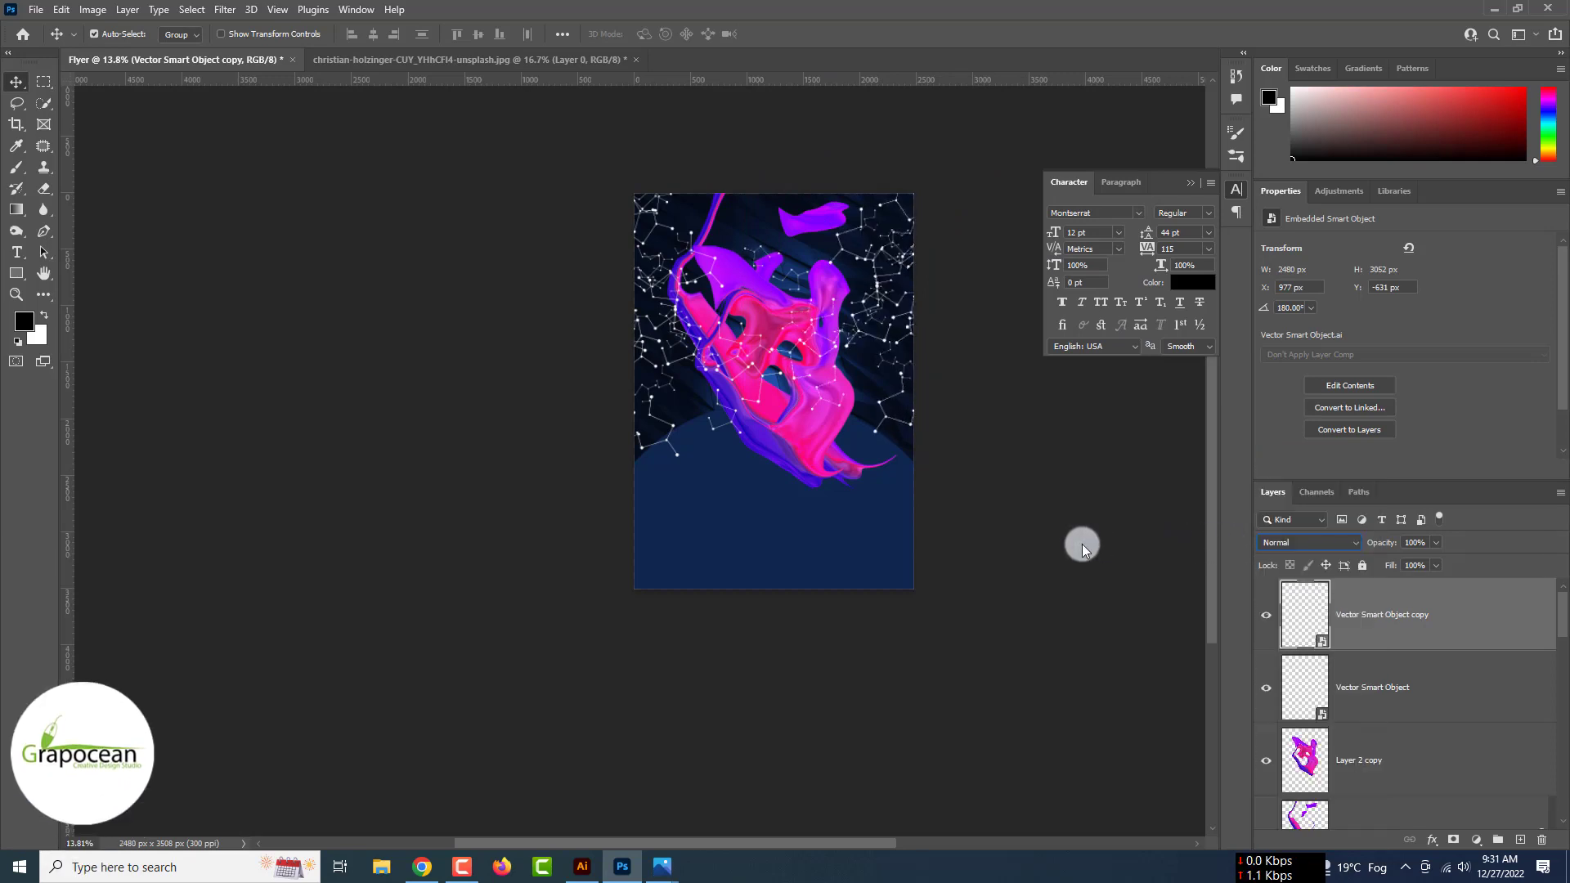
pyautogui.press('Return')
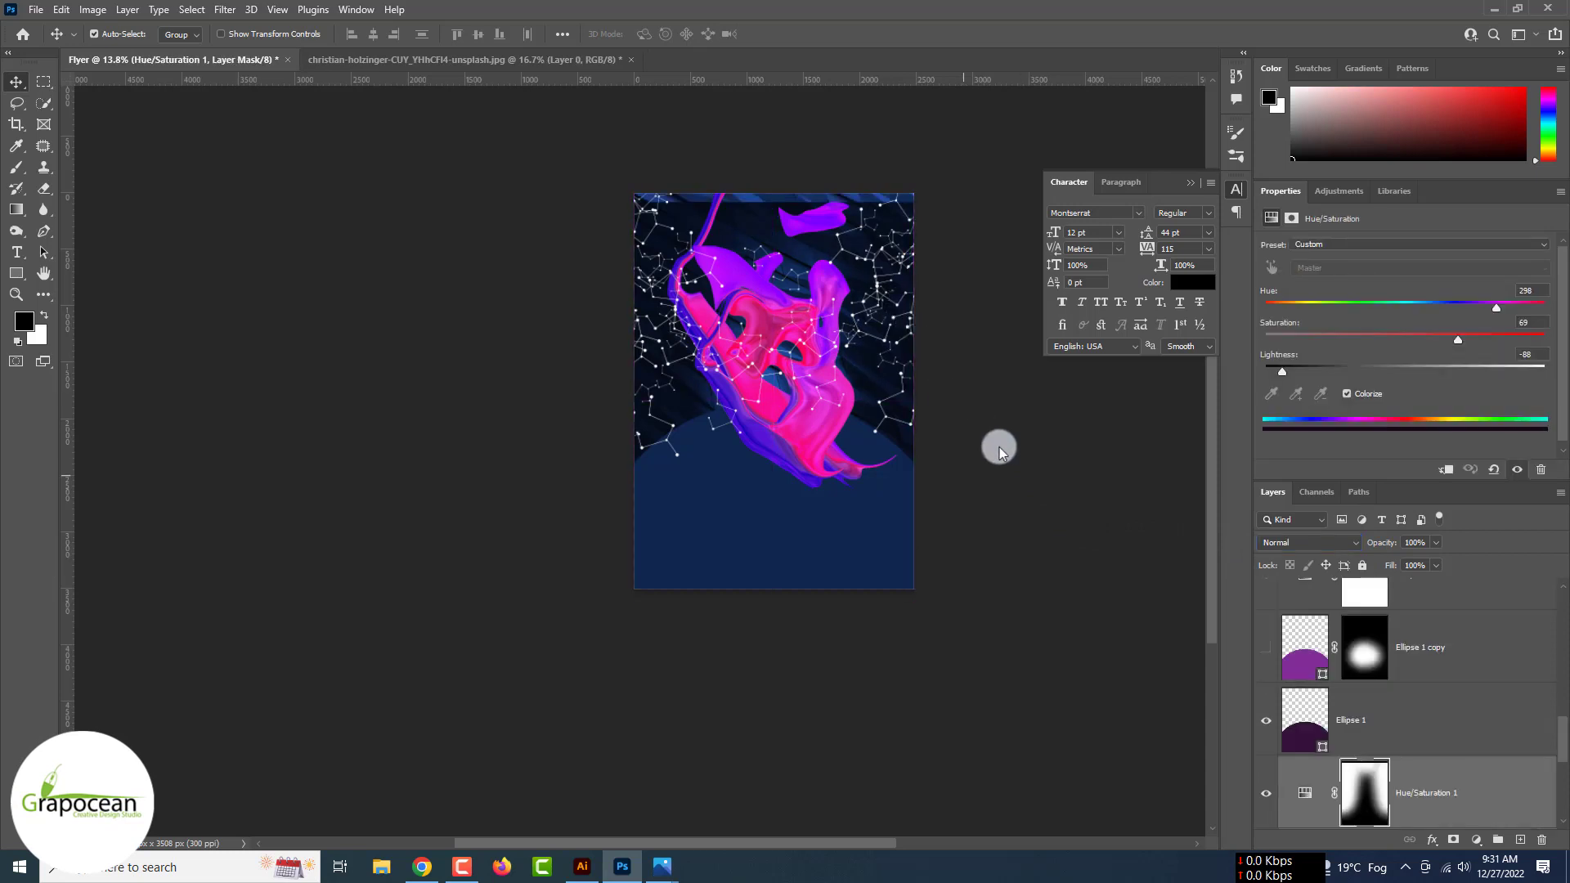
# - Nudge the copy to a new spot, then select the original layer and browse blend modes
pyautogui.scroll(4, 1016, 466)
pyautogui.moveTo(882, 229); pyautogui.dragTo(866, 260)
pyautogui.scroll(-3, 866, 255)
pyautogui.click(1063, 494)
pyautogui.scroll(3, 650, 321)
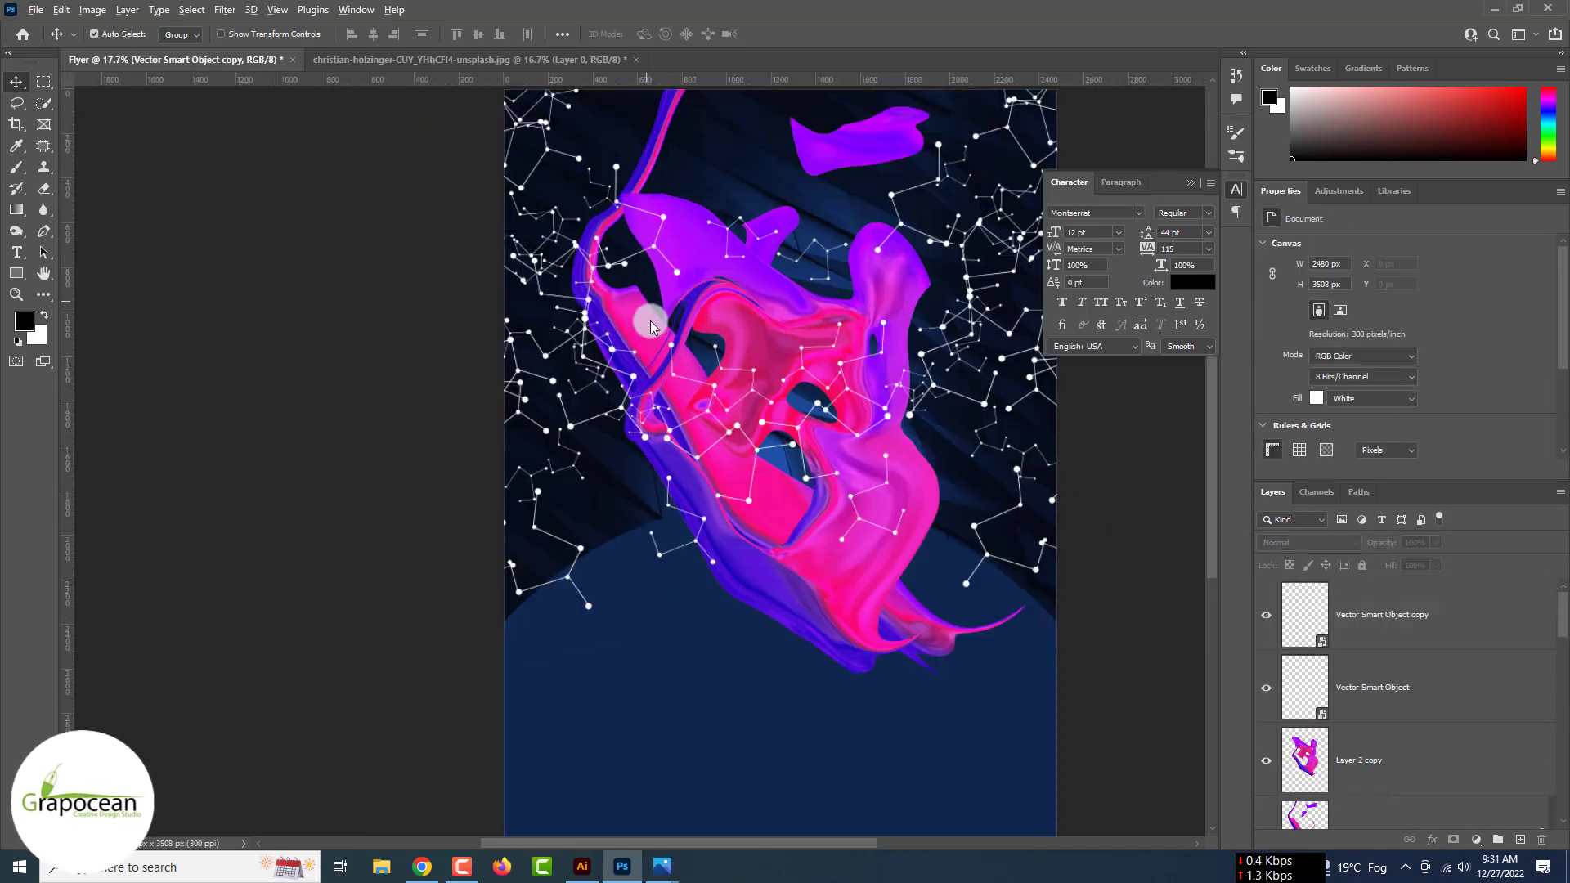
pyautogui.click(607, 265)
pyautogui.click(1297, 538)
pyautogui.scroll(-15, 1297, 538)
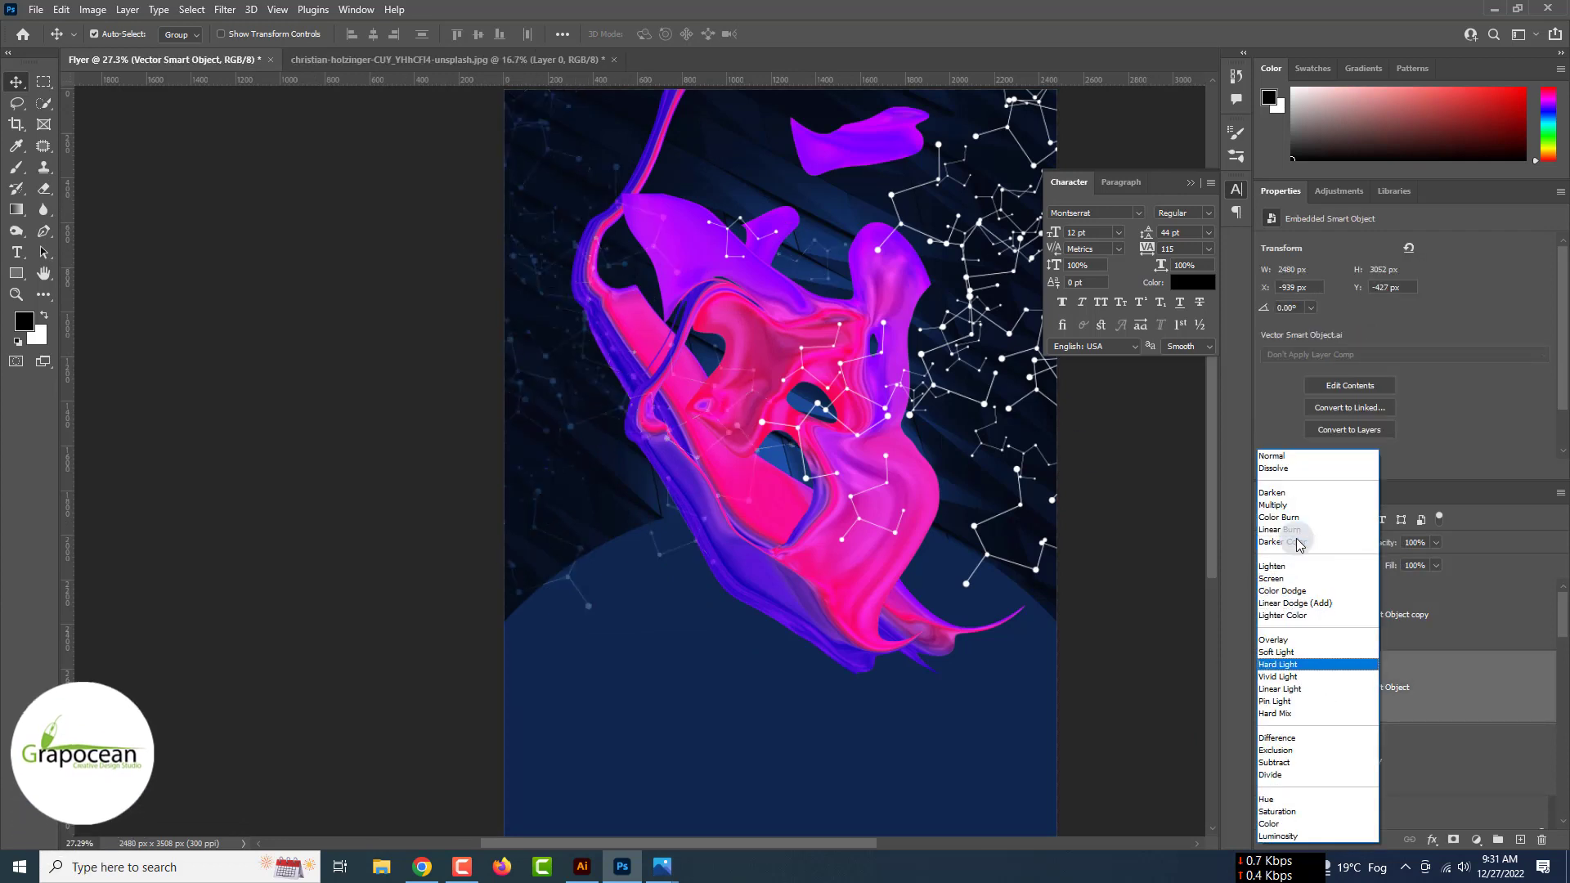
pyautogui.scroll(15, 1297, 538)
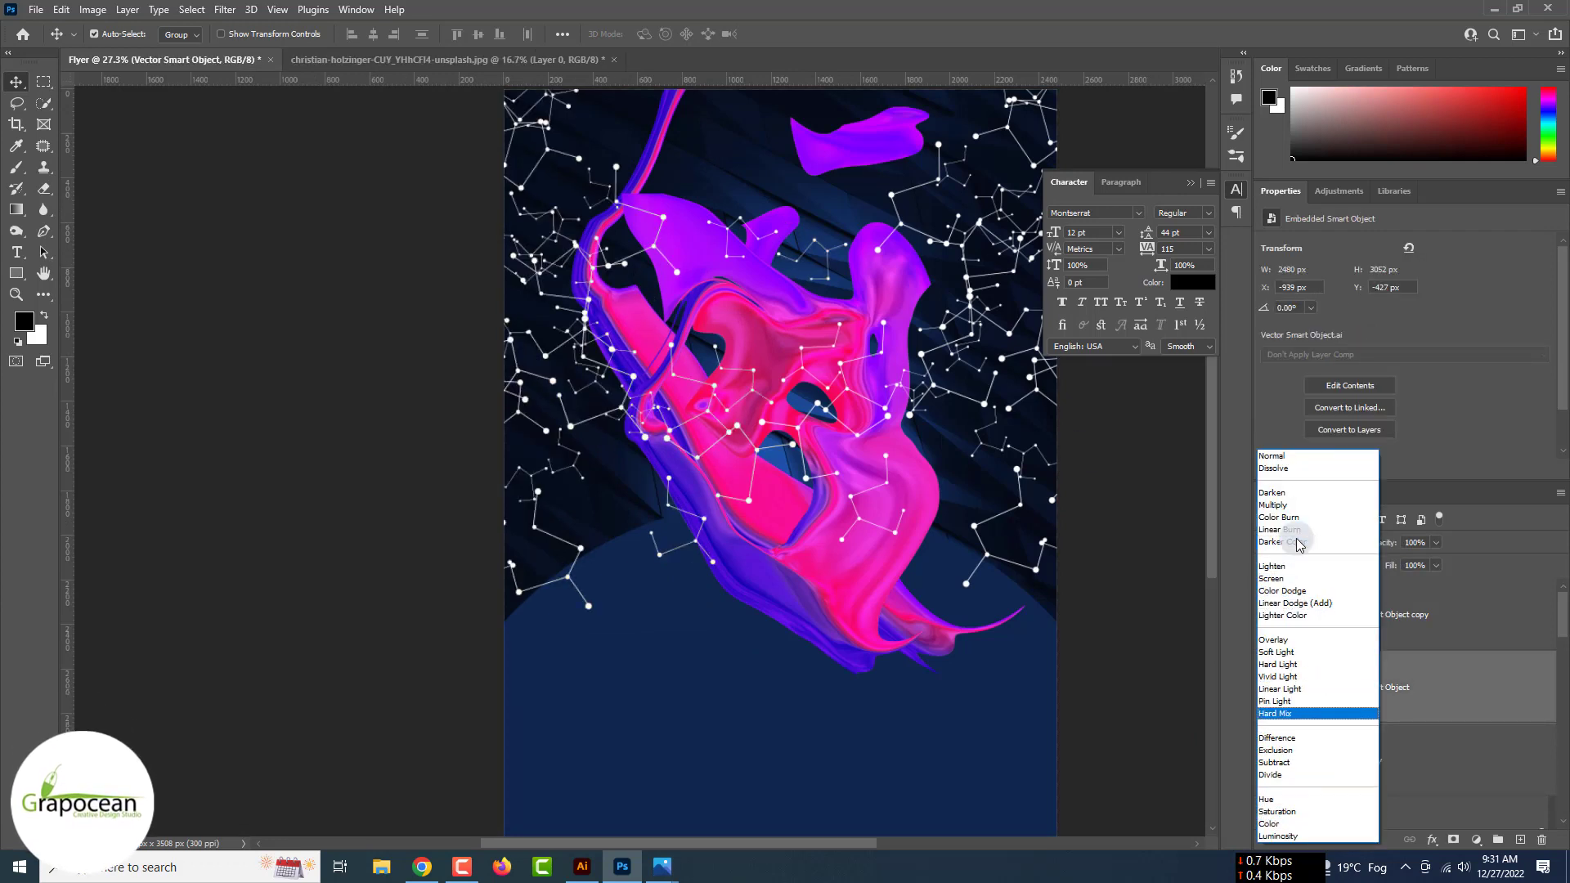
# - Add a reversed purple-to-pink Gradient Overlay (93°, 91%) to both constellation layers
pyautogui.click(1191, 652)
pyautogui.rightClick(1420, 684)
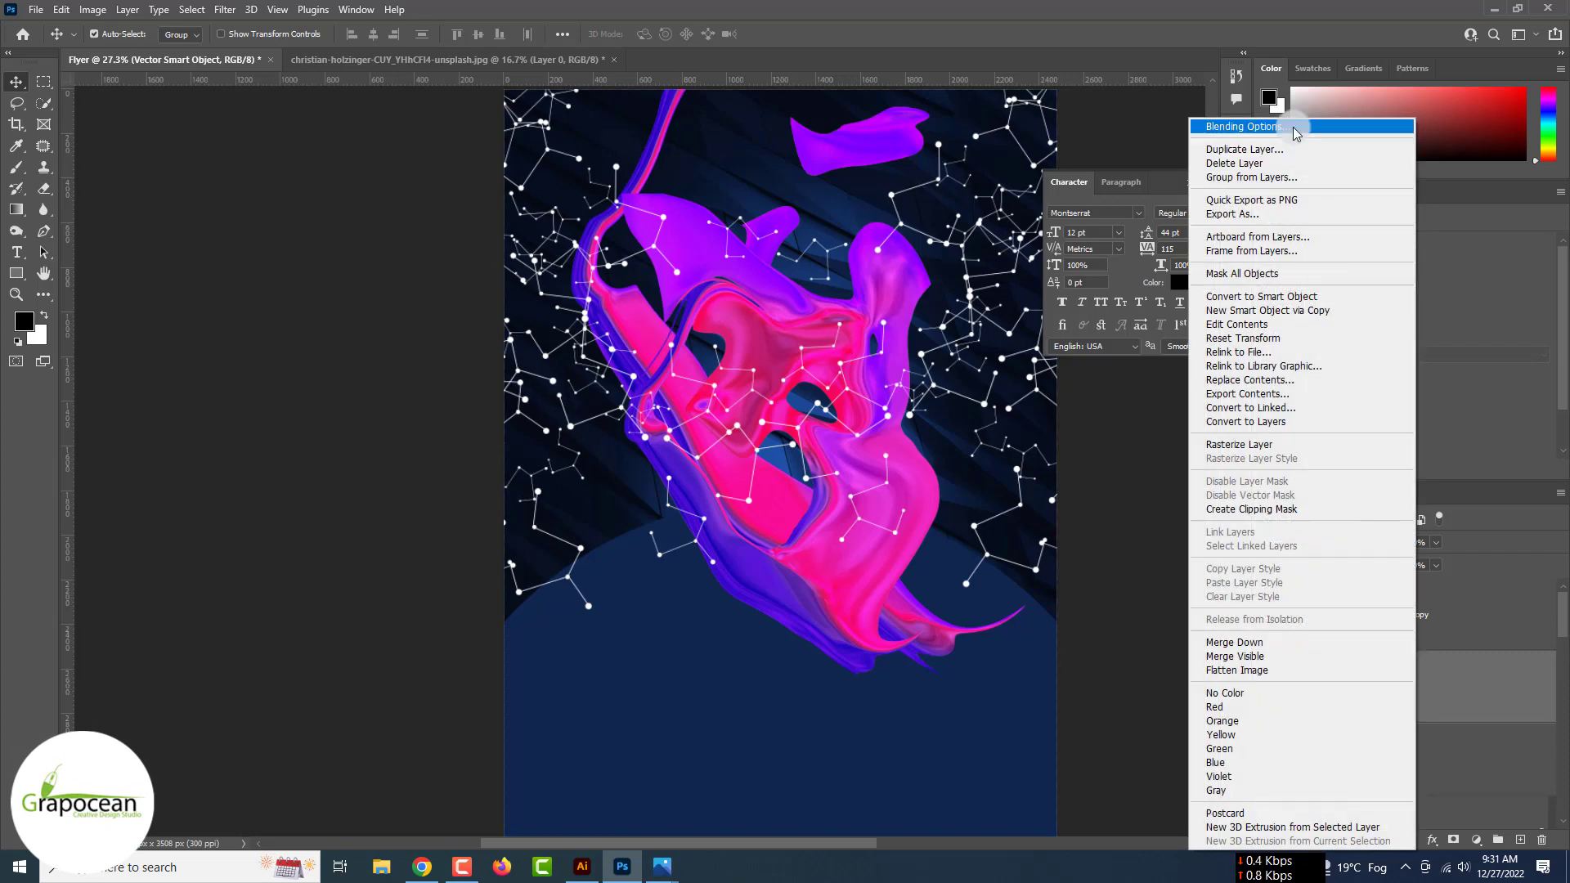
pyautogui.click(1216, 268)
pyautogui.click(985, 670)
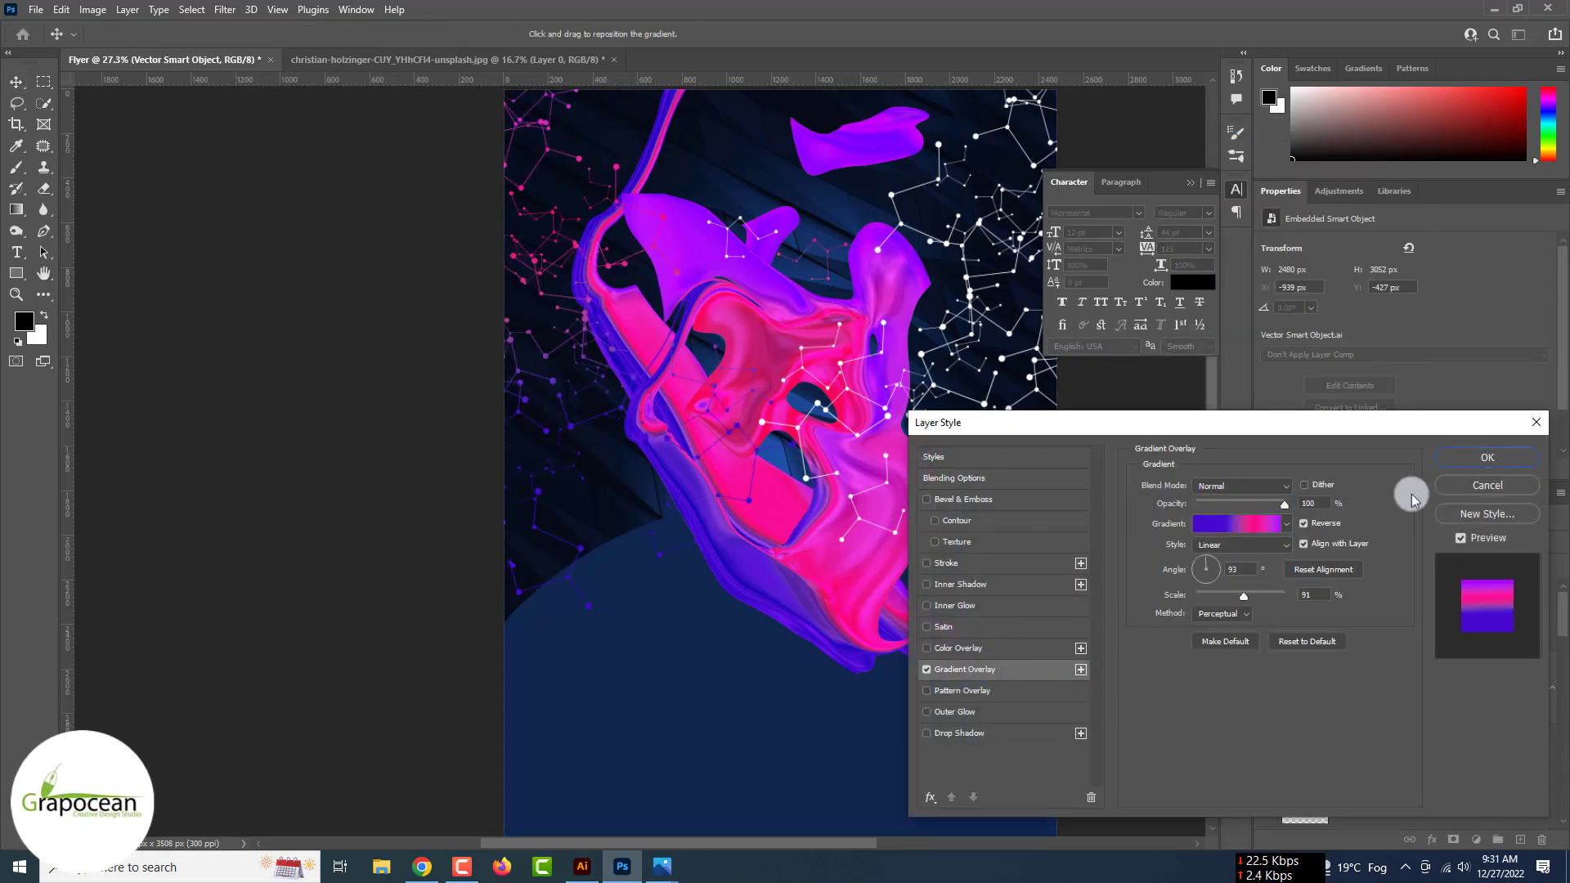
pyautogui.click(1502, 462)
pyautogui.rightClick(1431, 687)
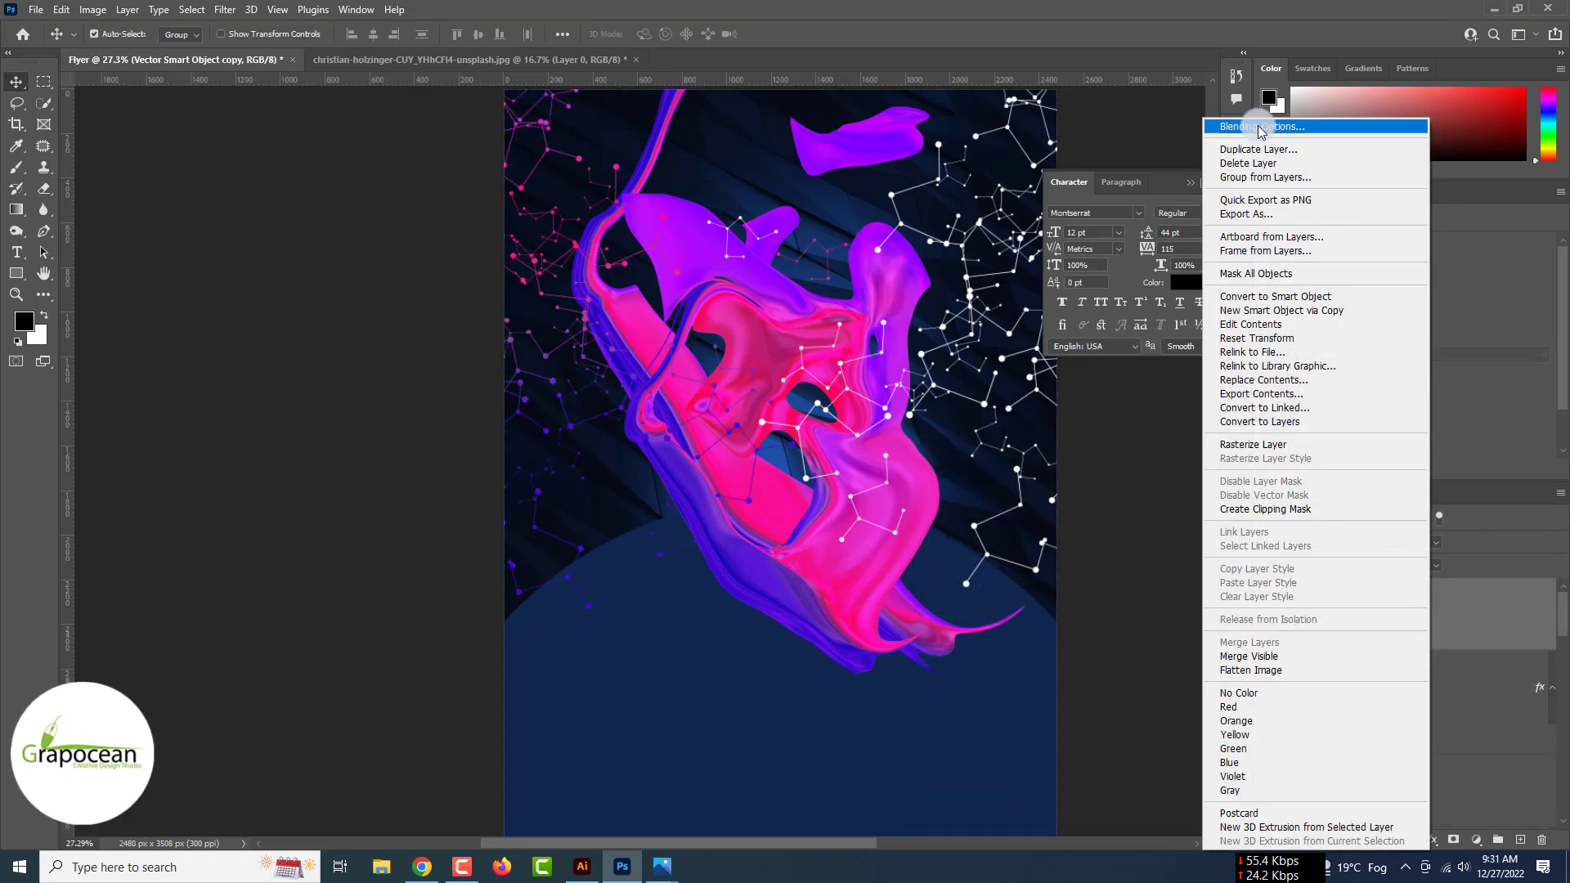
pyautogui.click(1259, 131)
pyautogui.click(982, 667)
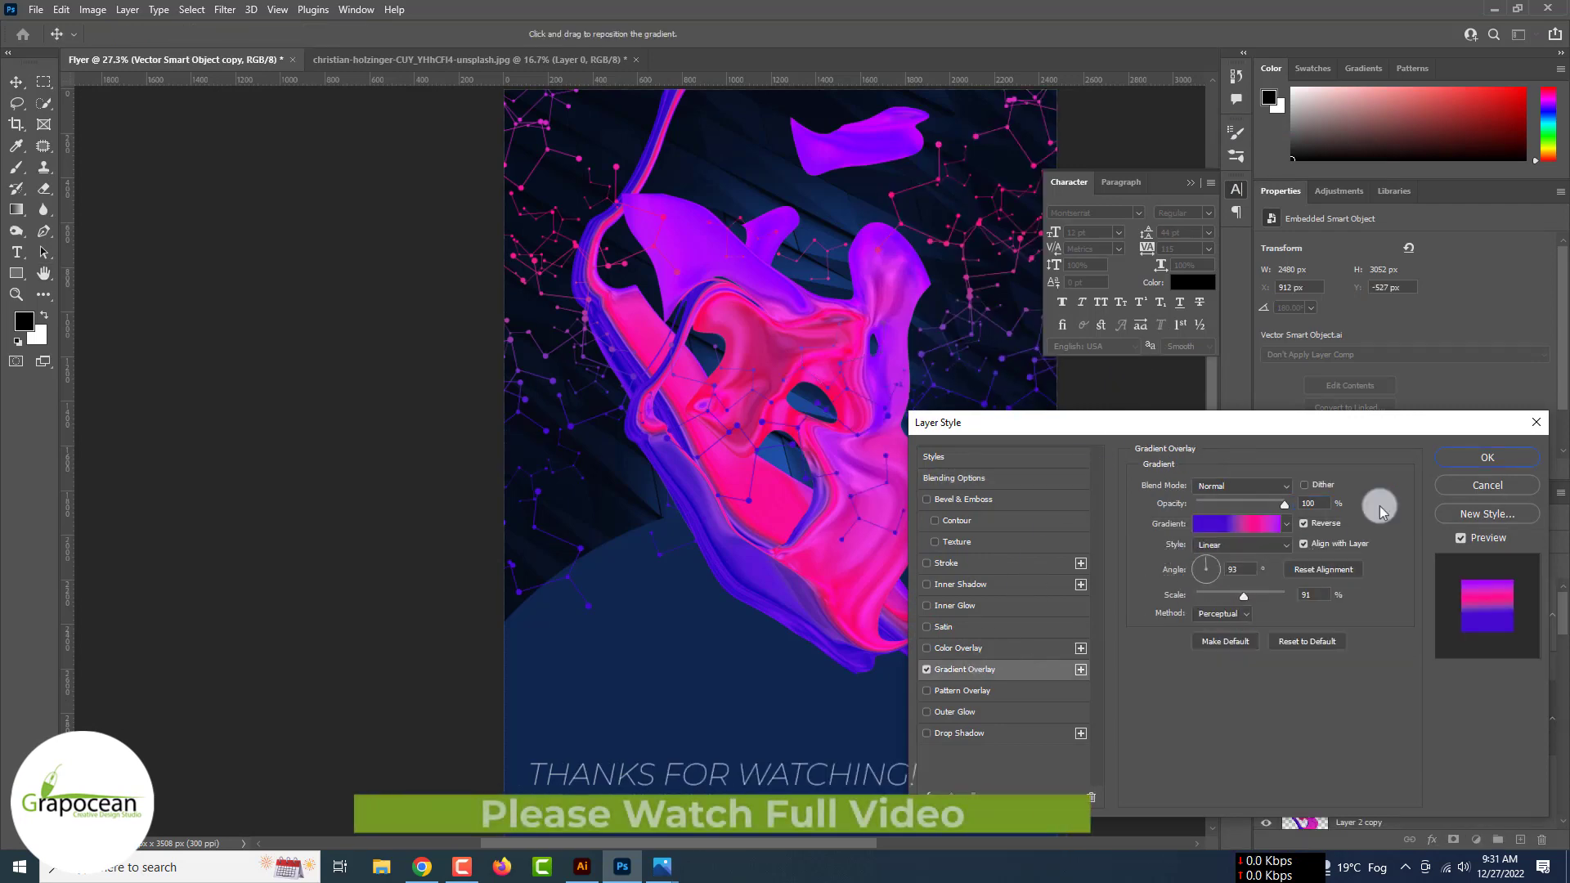
pyautogui.click(1489, 462)
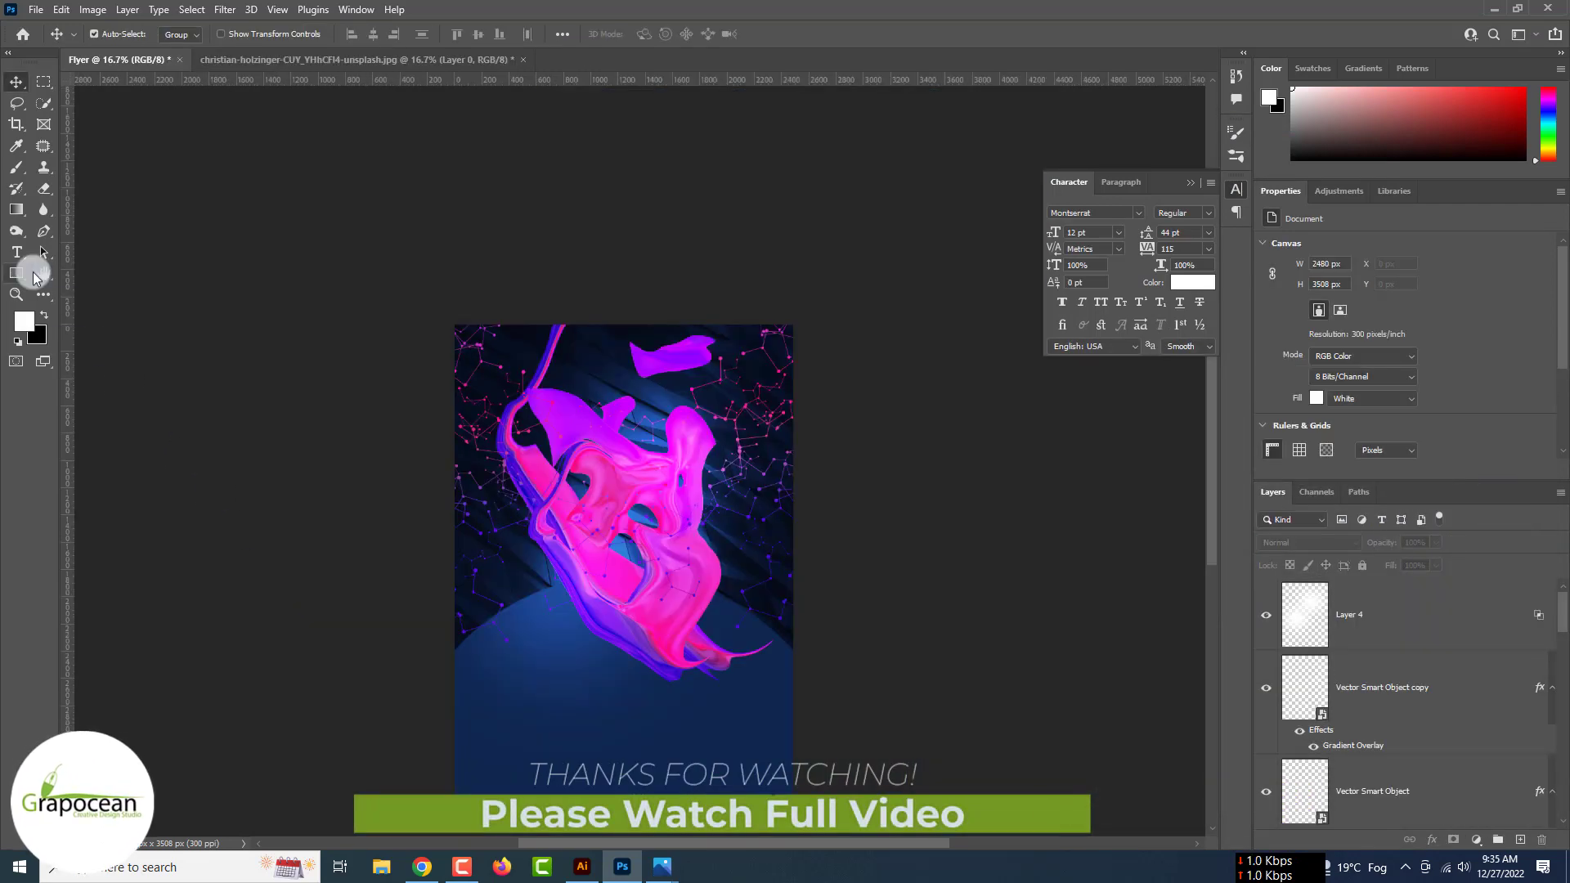
# - Type a white 163 pt Montserrat 'DARK' title and move it left onto the flyer
pyautogui.press('t')
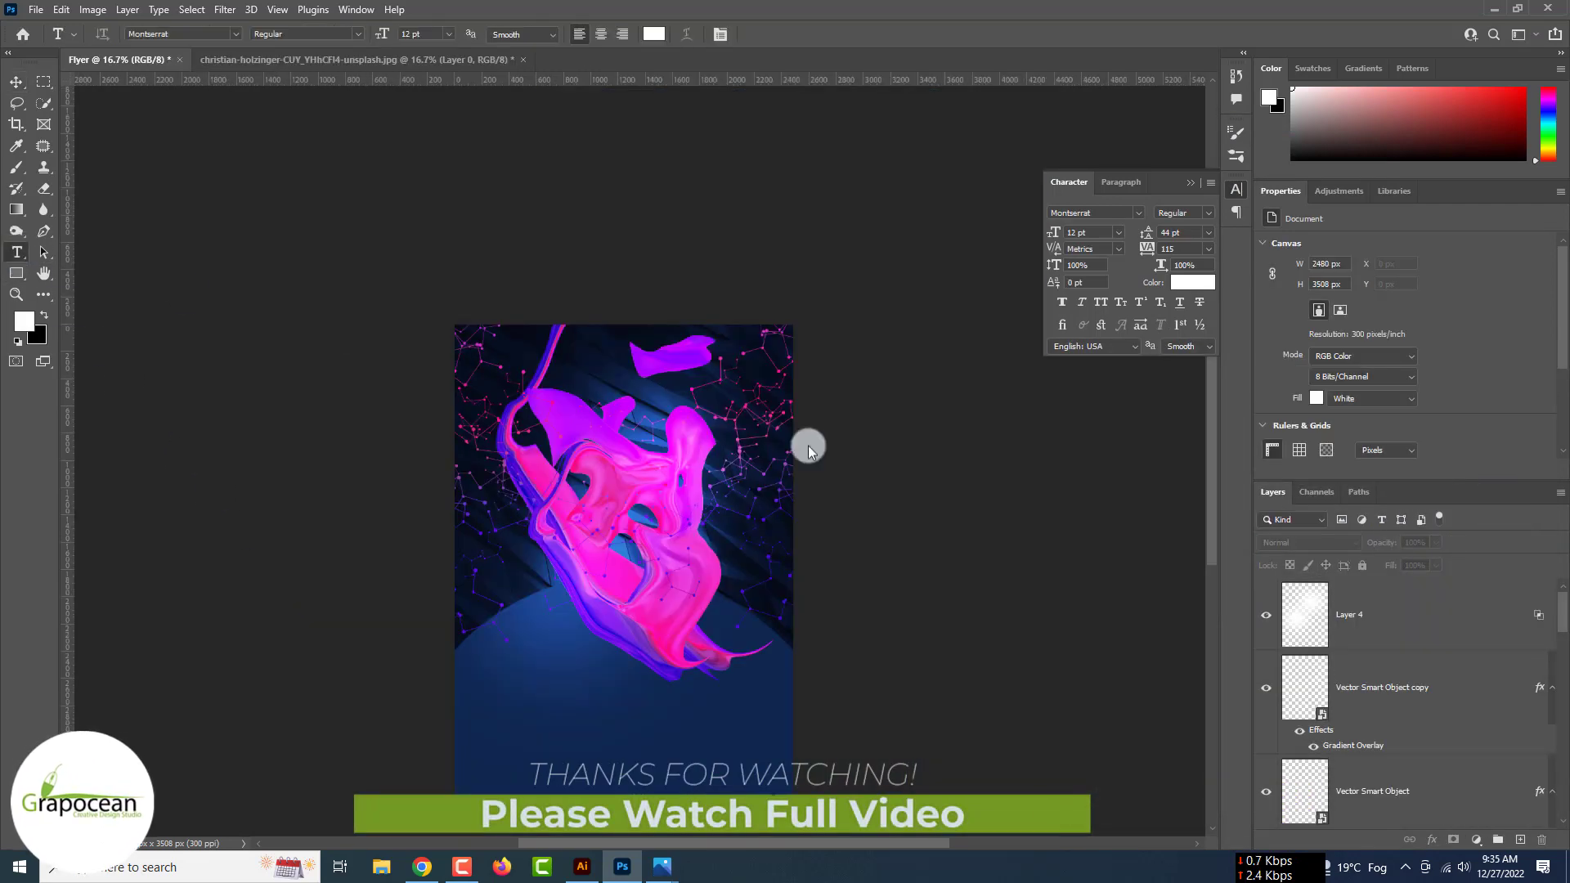
pyautogui.click(1519, 841)
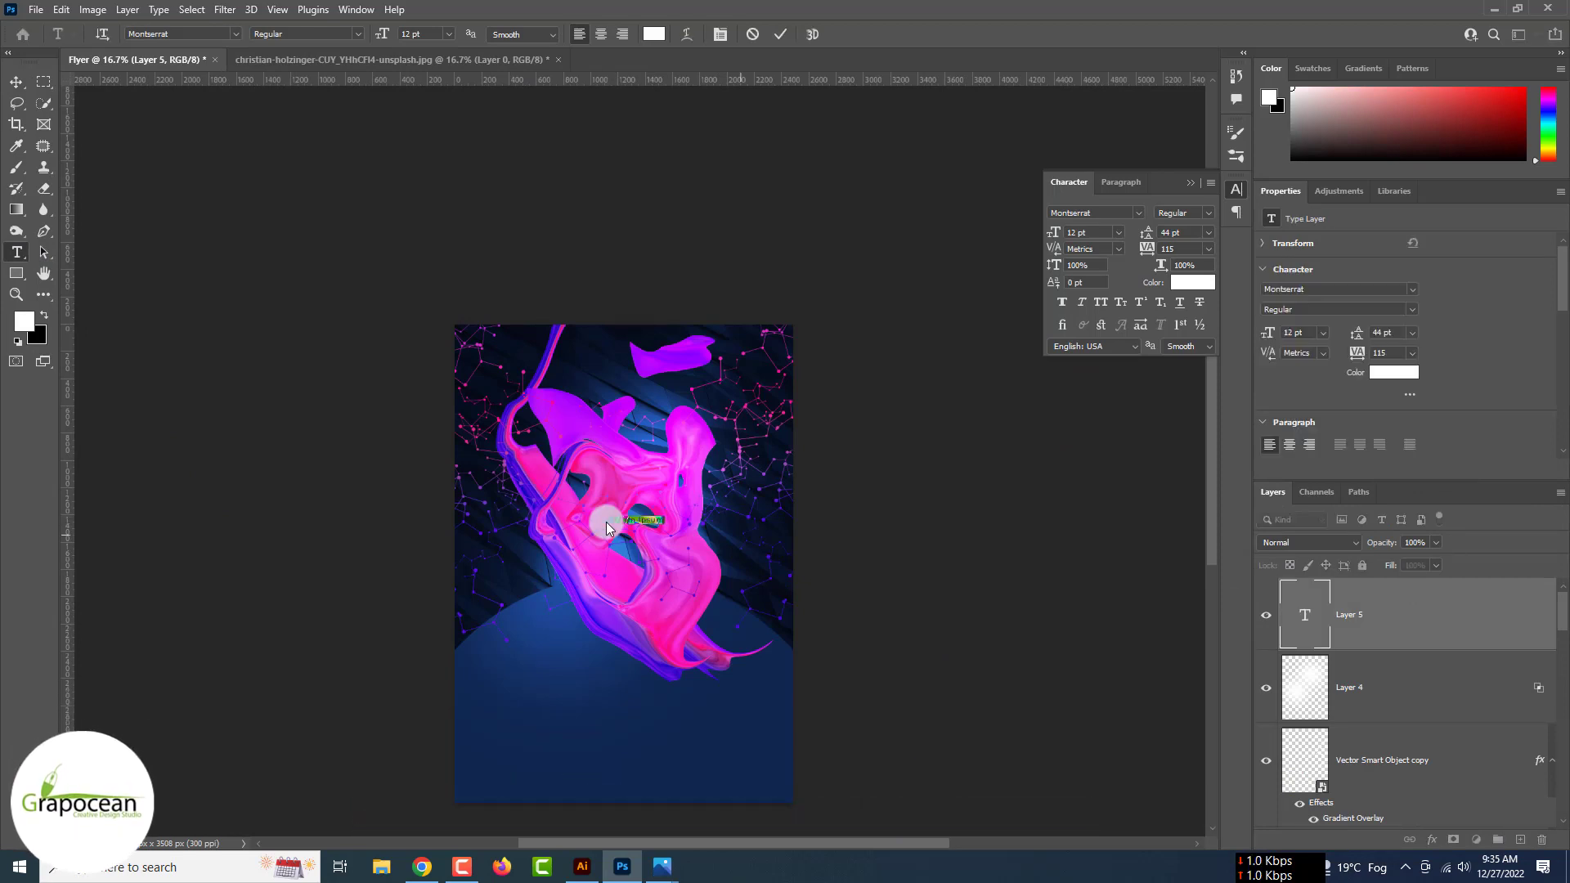
pyautogui.moveTo(378, 34); pyautogui.dragTo(502, 137)
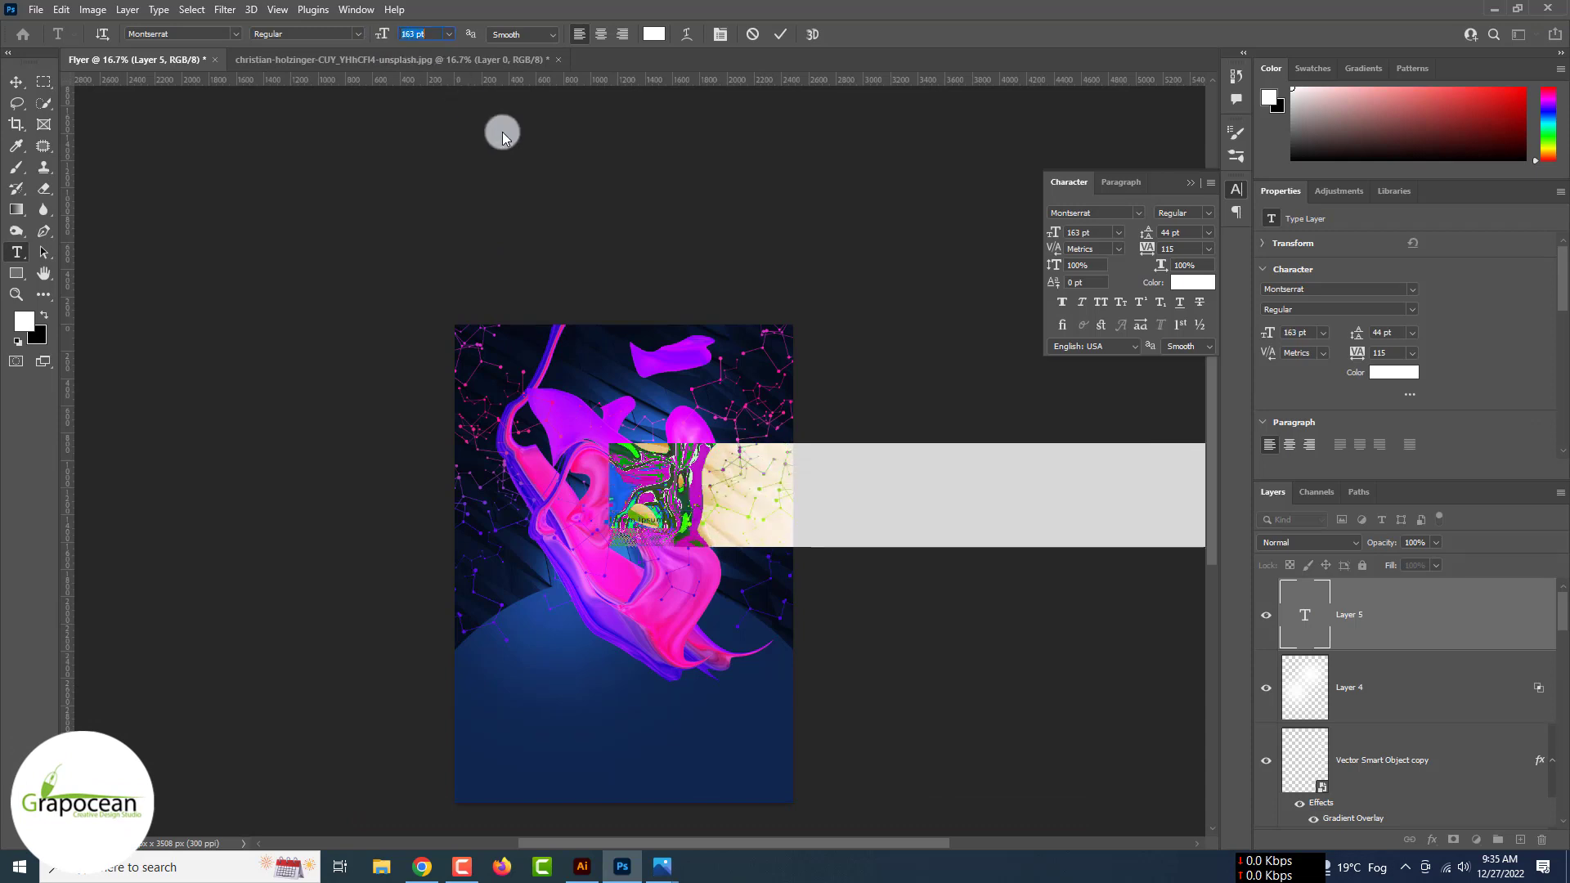
pyautogui.press('BackSpace')
pyautogui.write('Da')
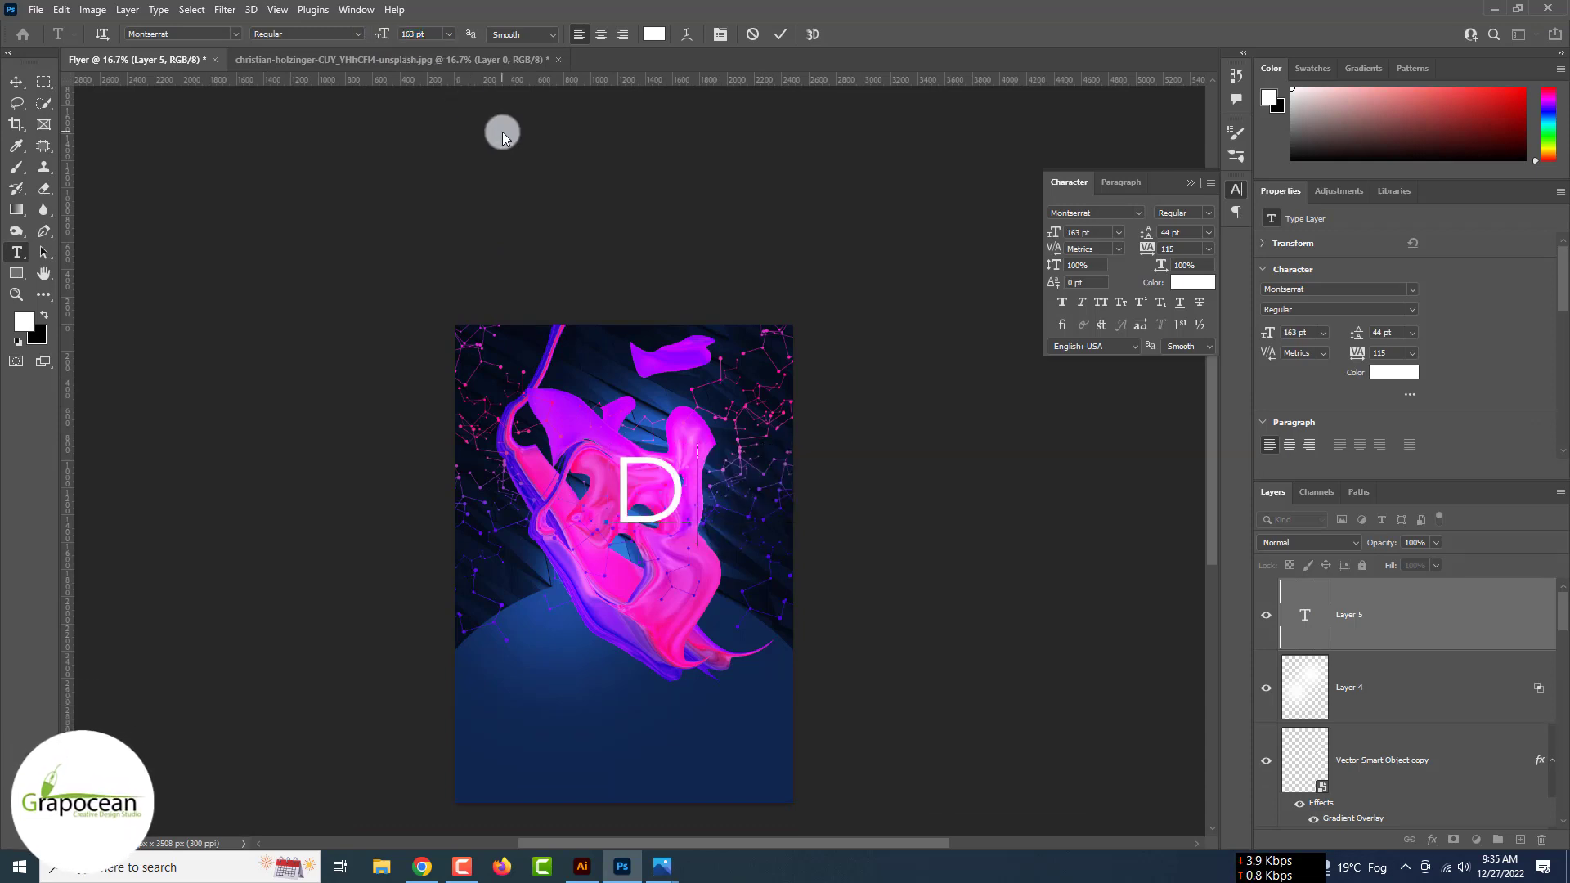
pyautogui.click(24, 82)
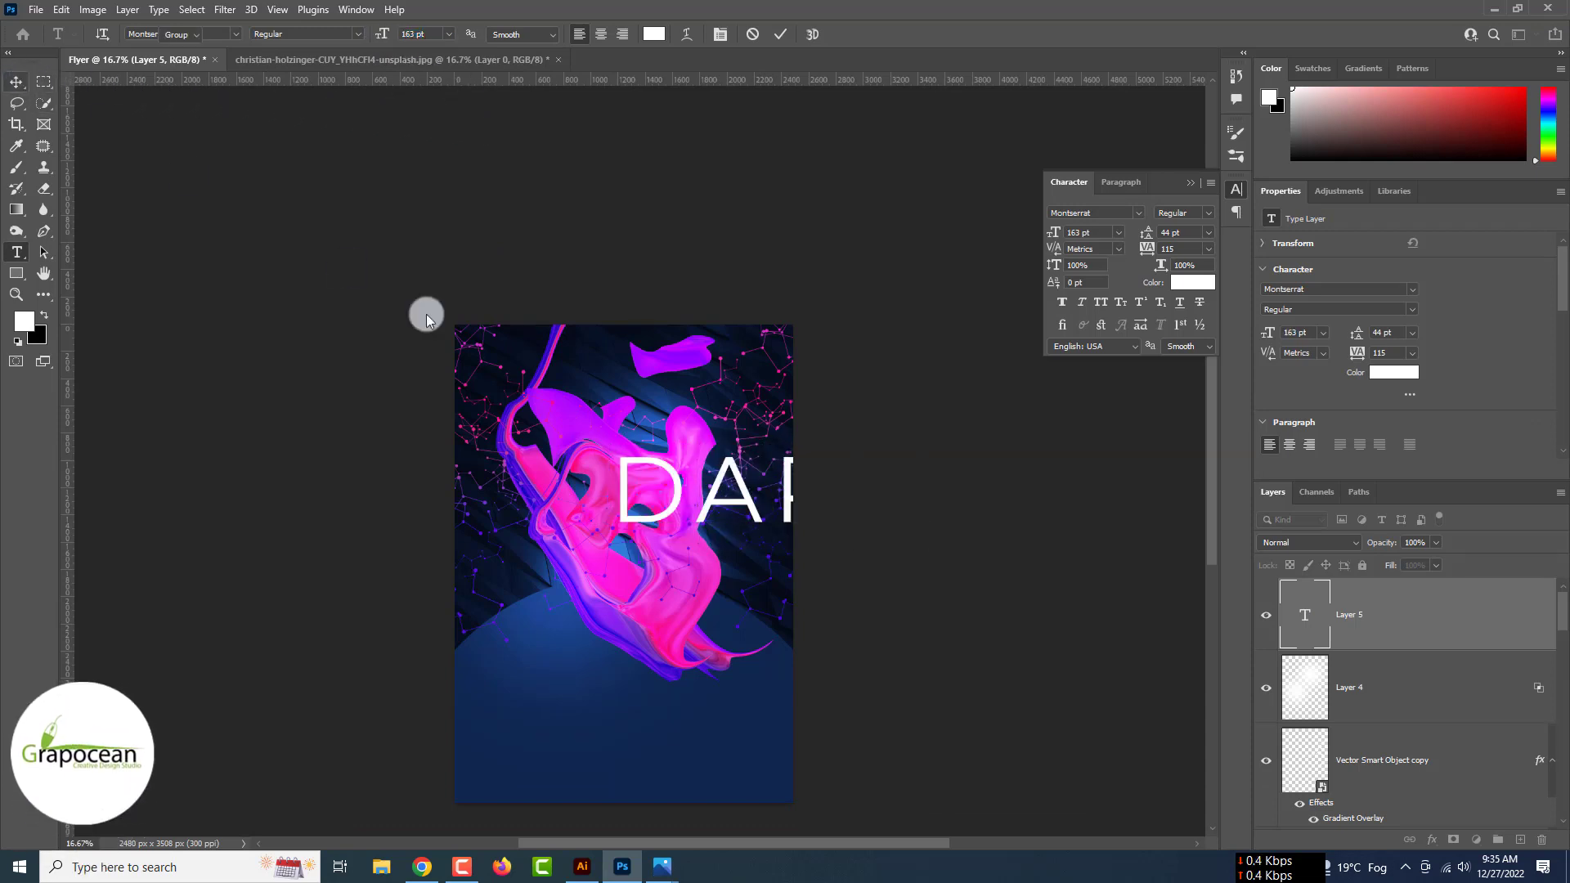
pyautogui.moveTo(744, 495); pyautogui.dragTo(609, 500)
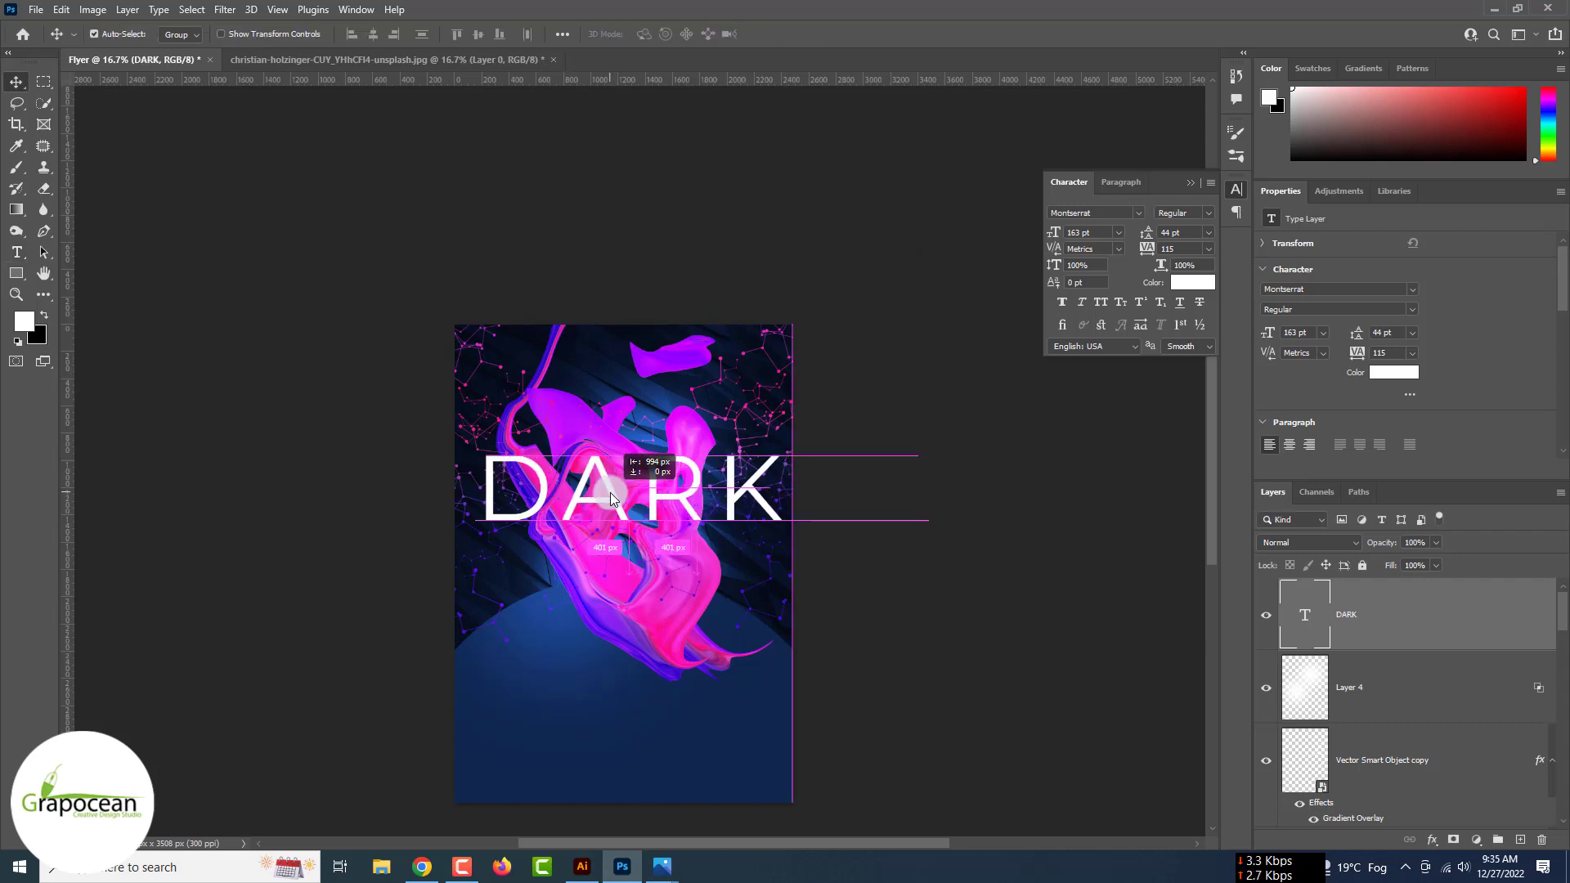
pyautogui.press('t')
# - Add a 68 pt 'Space' line below and lower DARK closer to it
pyautogui.click(593, 605)
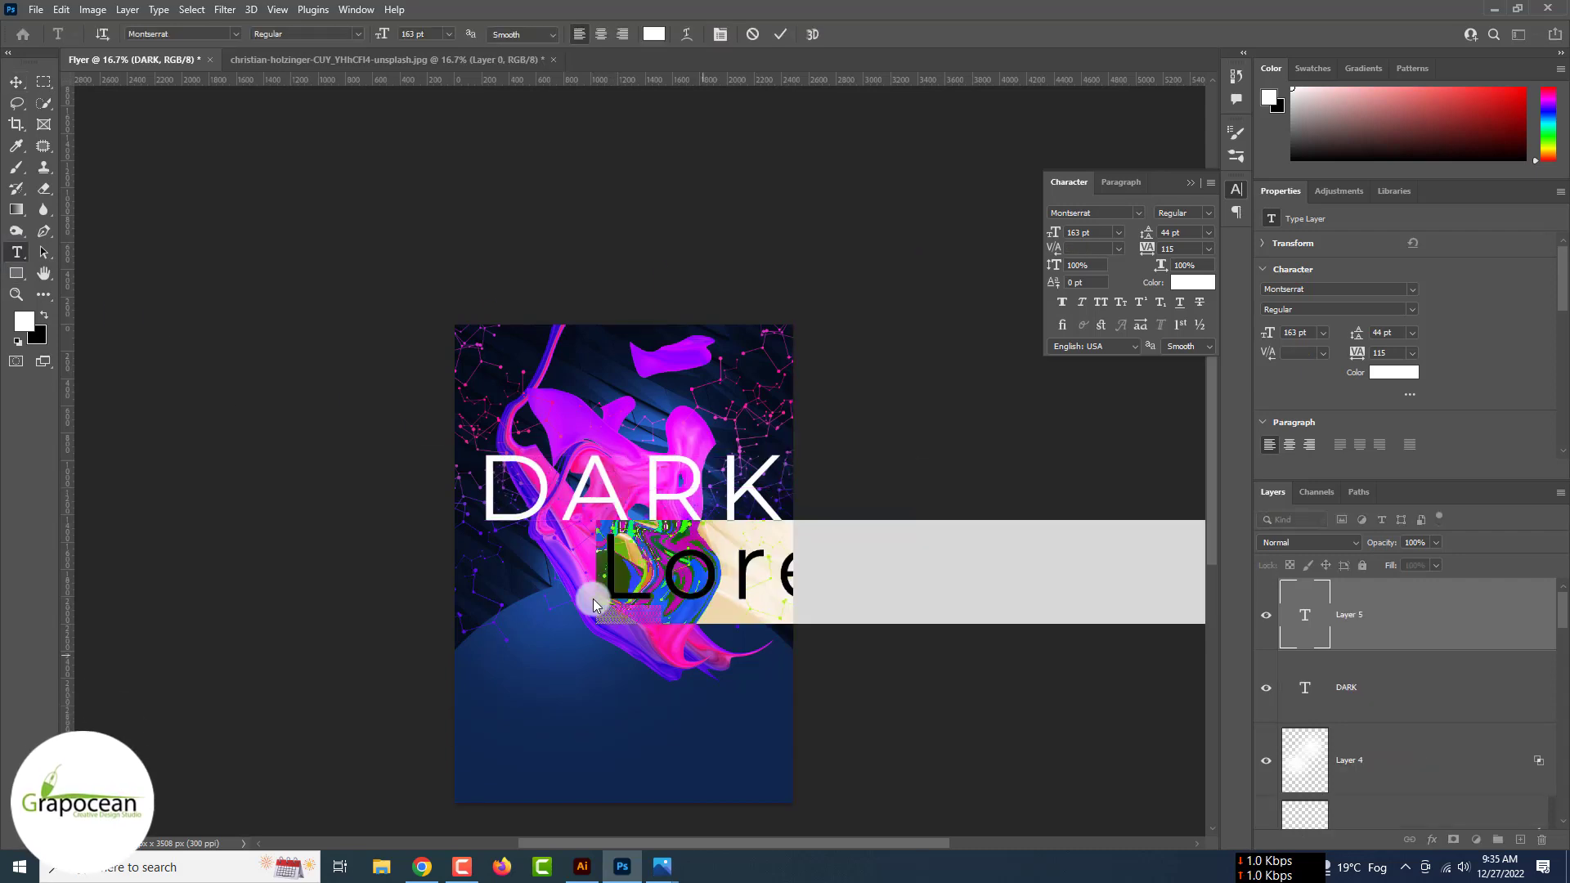
pyautogui.write('Space')
pyautogui.hotkey('ctrl', 'a')
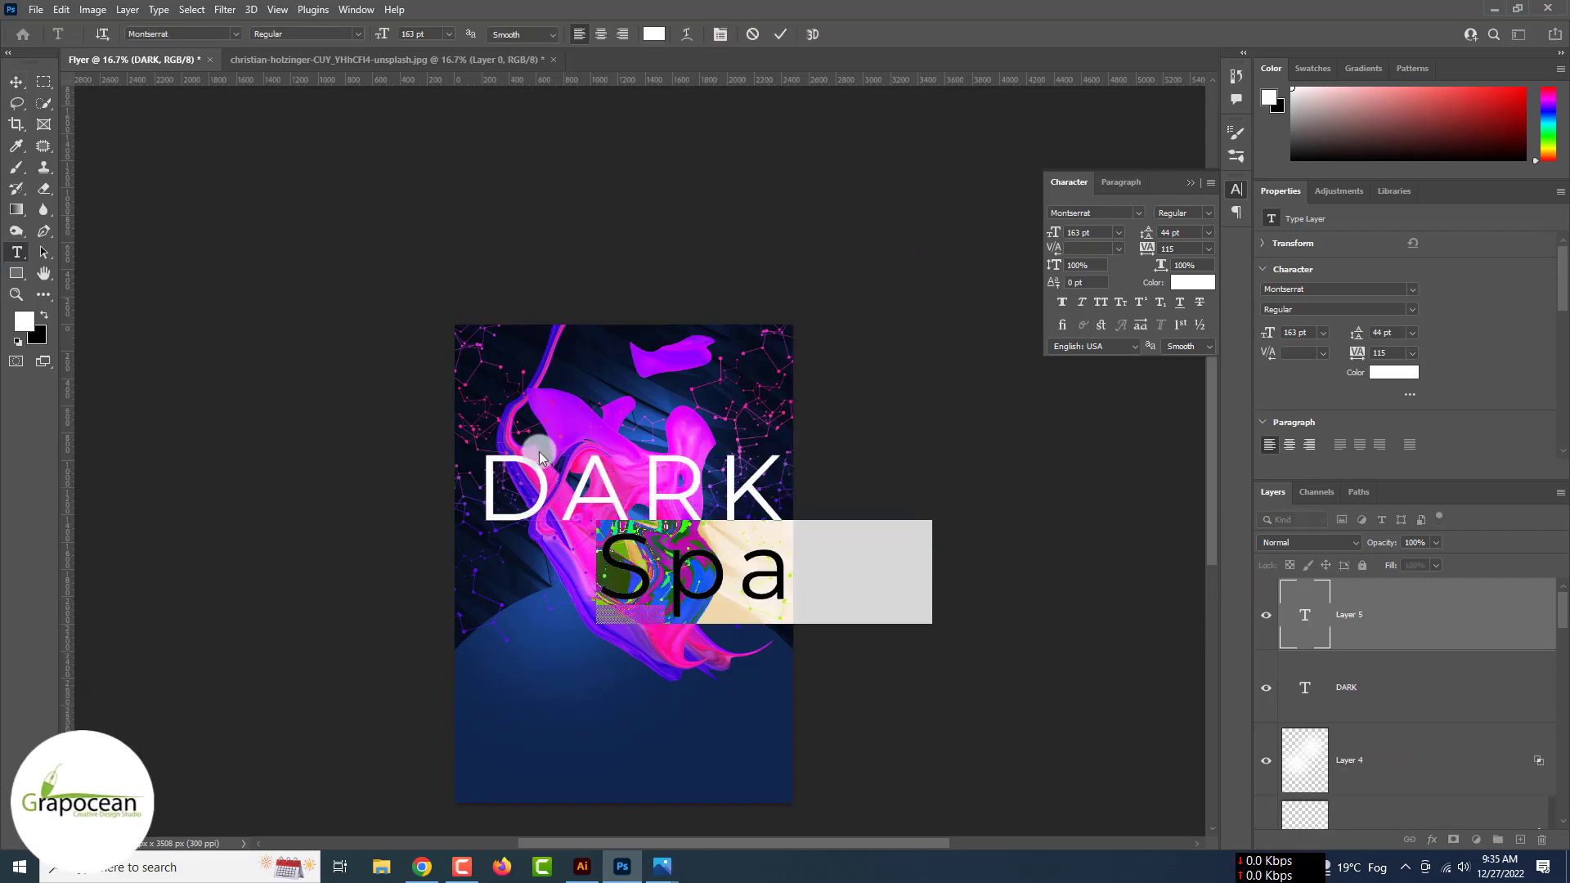
pyautogui.moveTo(374, 40); pyautogui.dragTo(308, 57)
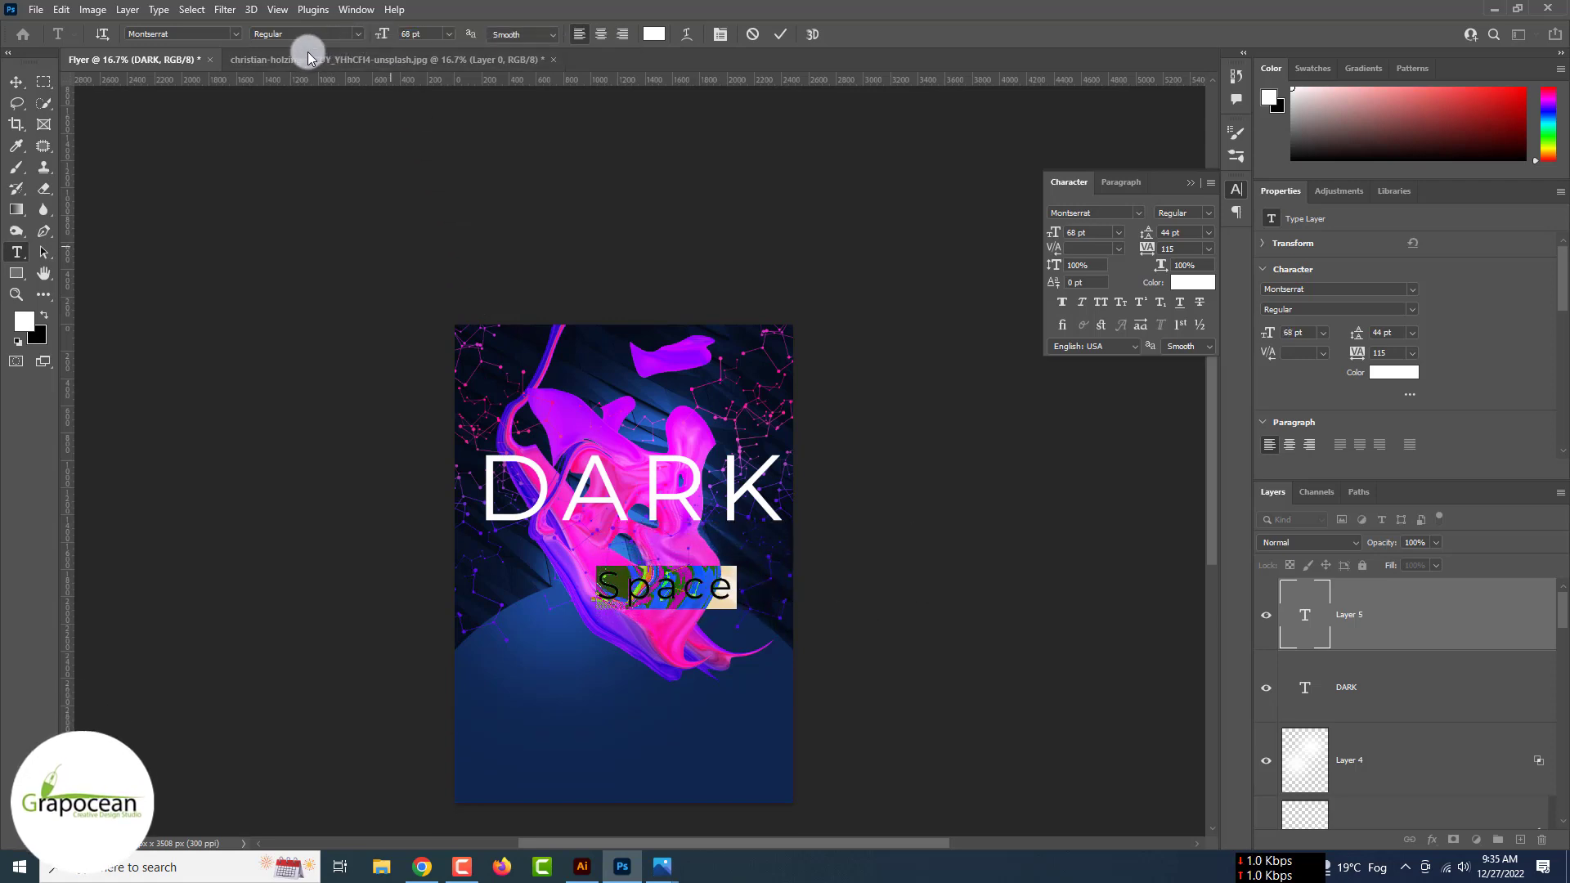
pyautogui.click(16, 82)
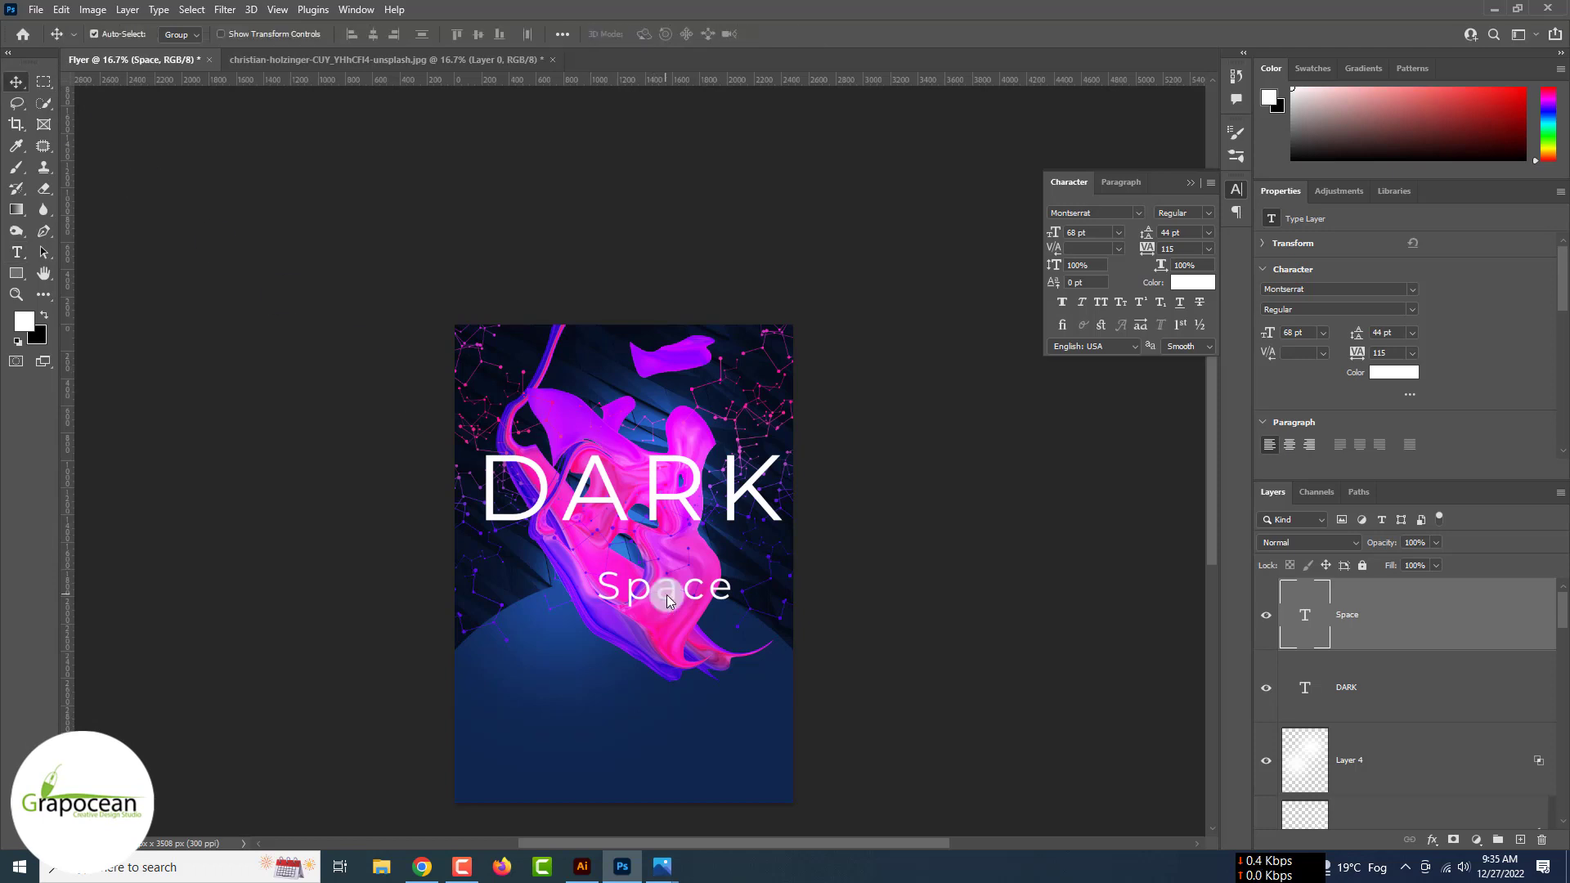
pyautogui.moveTo(650, 501); pyautogui.dragTo(631, 551)
pyautogui.scroll(5, 641, 499)
pyautogui.moveTo(632, 475); pyautogui.dragTo(631, 491)
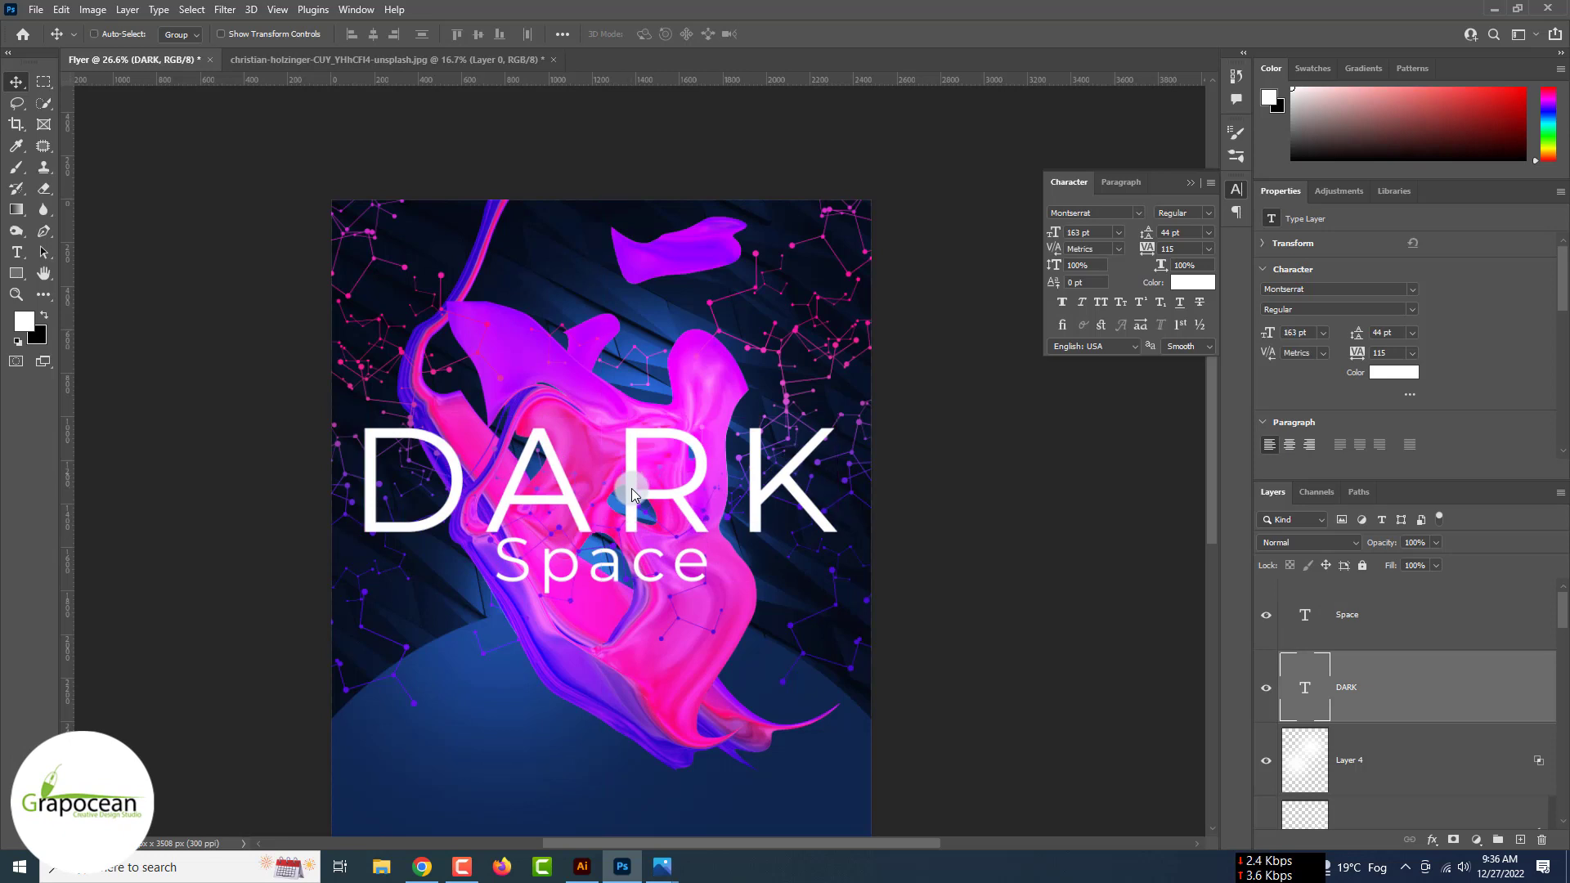
# - Duplicate the DARK layer and apply Path Blur, converting the copy to a Smart Object
pyautogui.hotkey('ctrl', 'j')
pyautogui.click(225, 10)
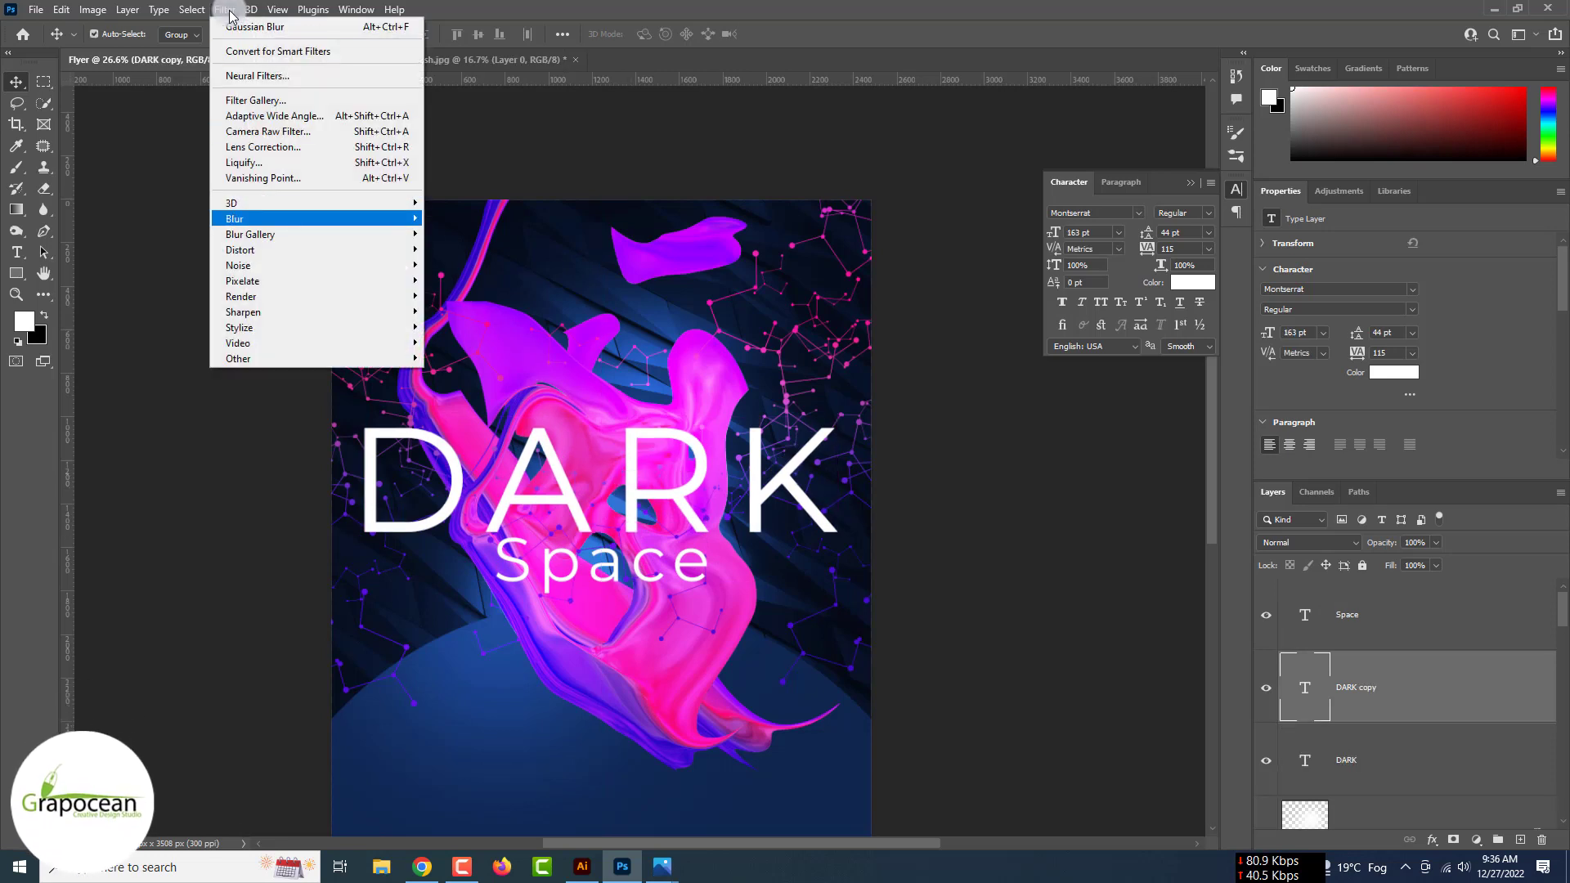
pyautogui.press('Right')
pyautogui.press('Down')
pyautogui.press('Down')
pyautogui.press('Down')
pyautogui.press('Down')
pyautogui.press('Down')
pyautogui.press('Down')
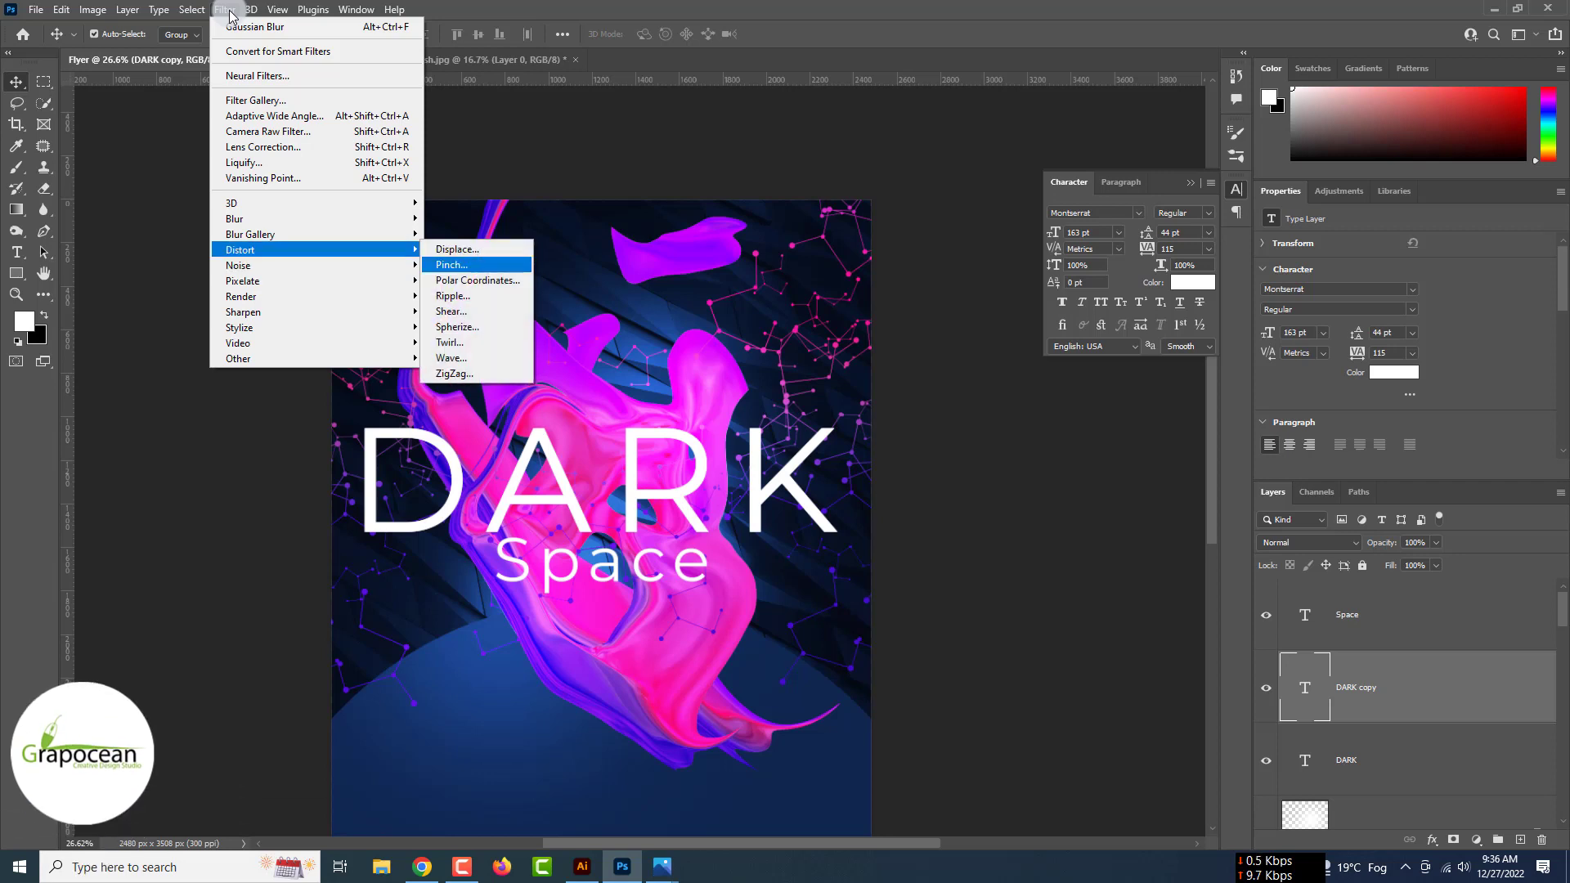
pyautogui.click(474, 285)
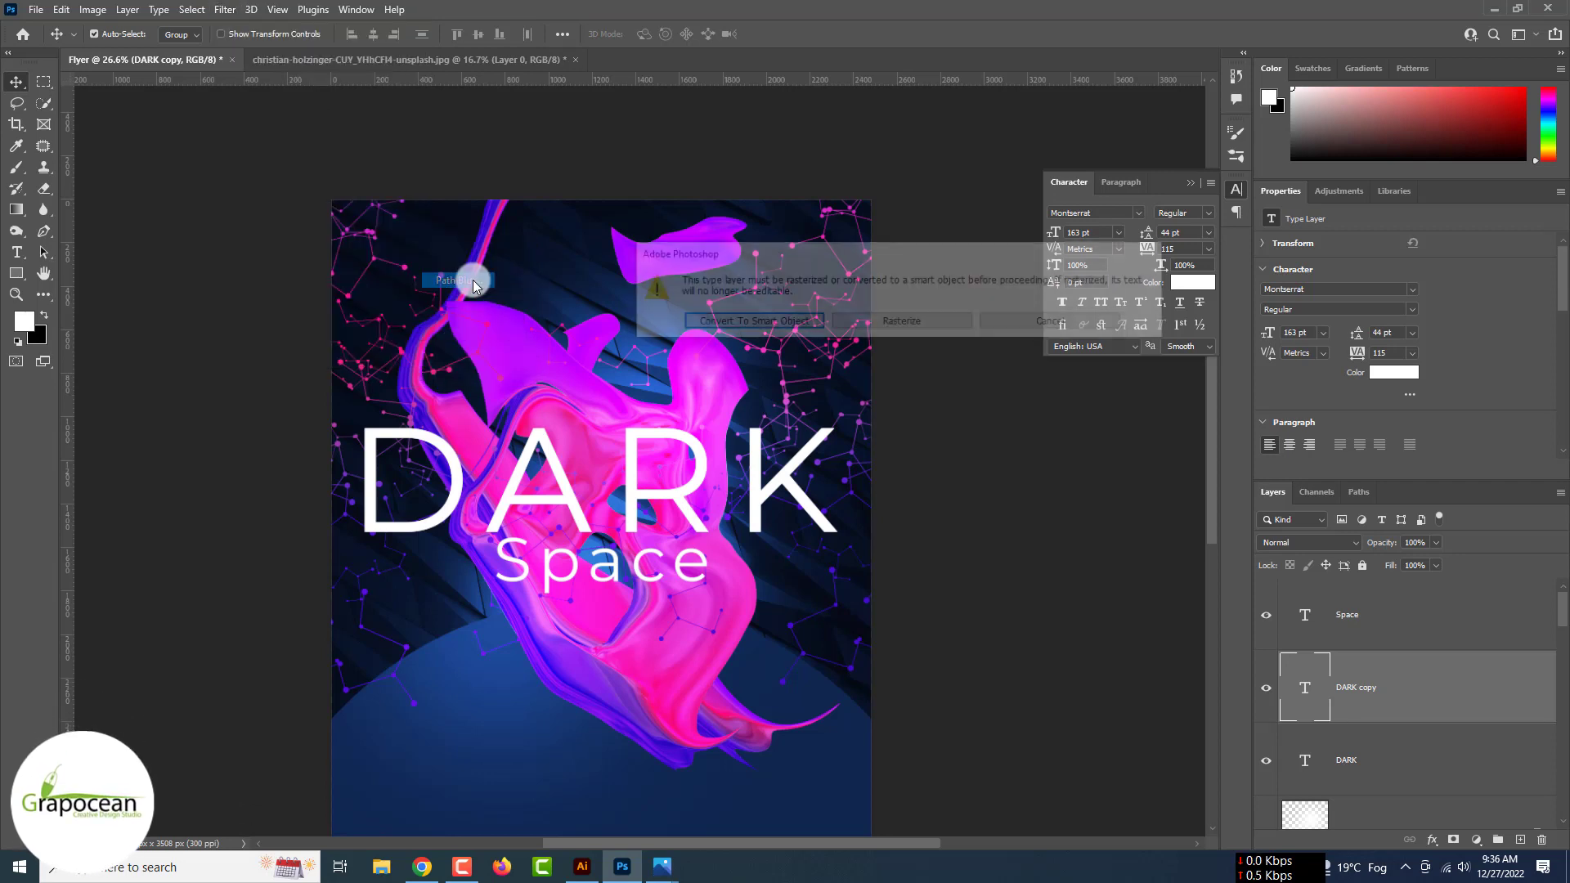
pyautogui.click(771, 322)
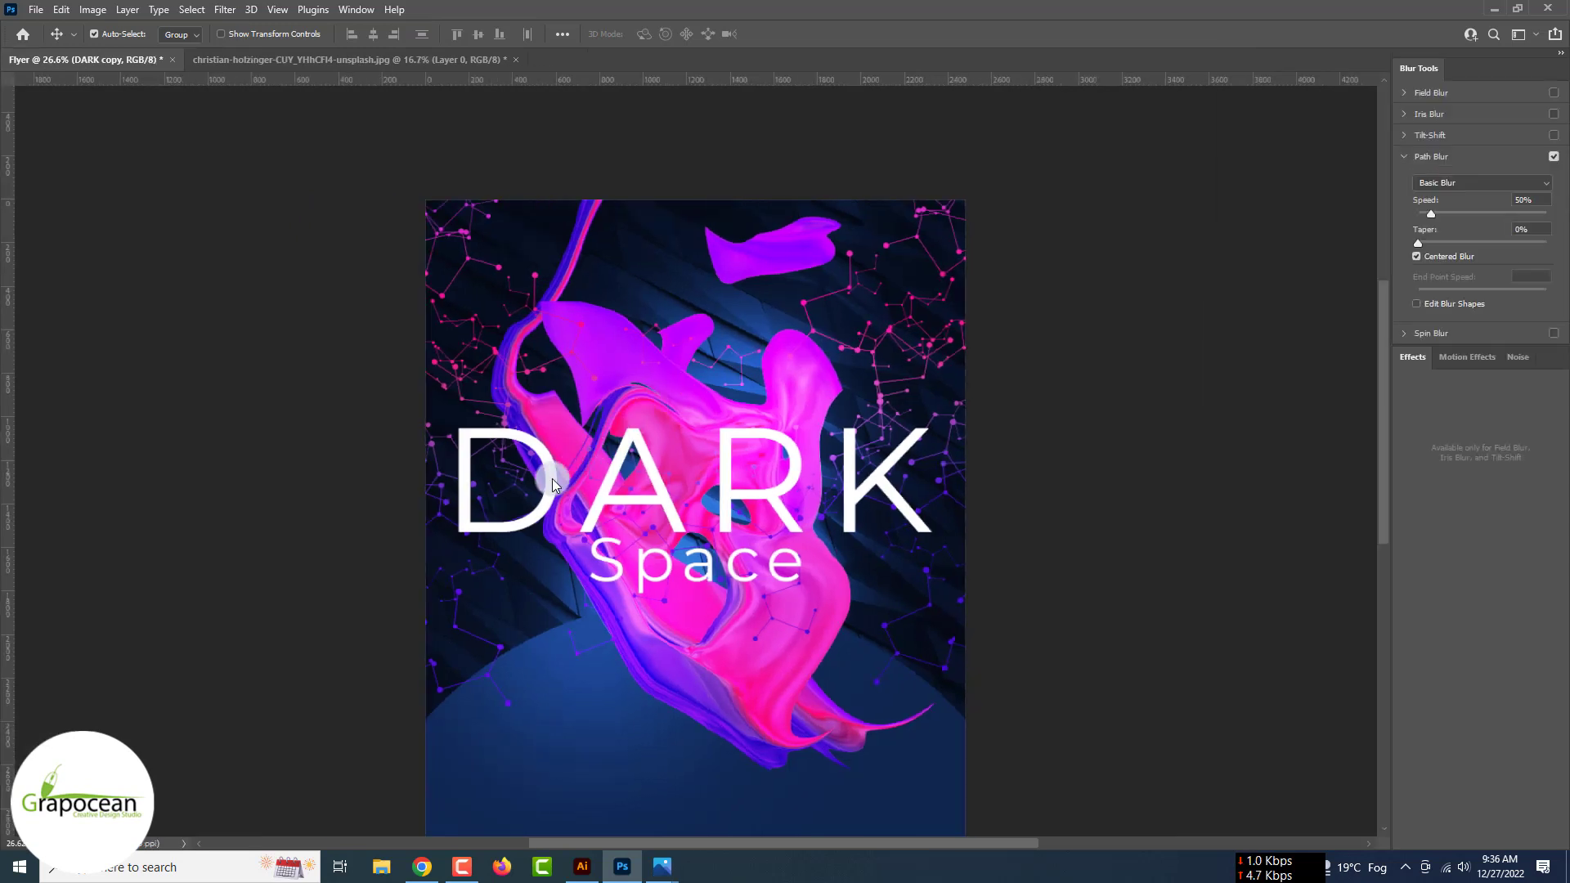
# - Draw a bent blur path across DARK, set Speed to 80% and apply it
pyautogui.click(552, 478)
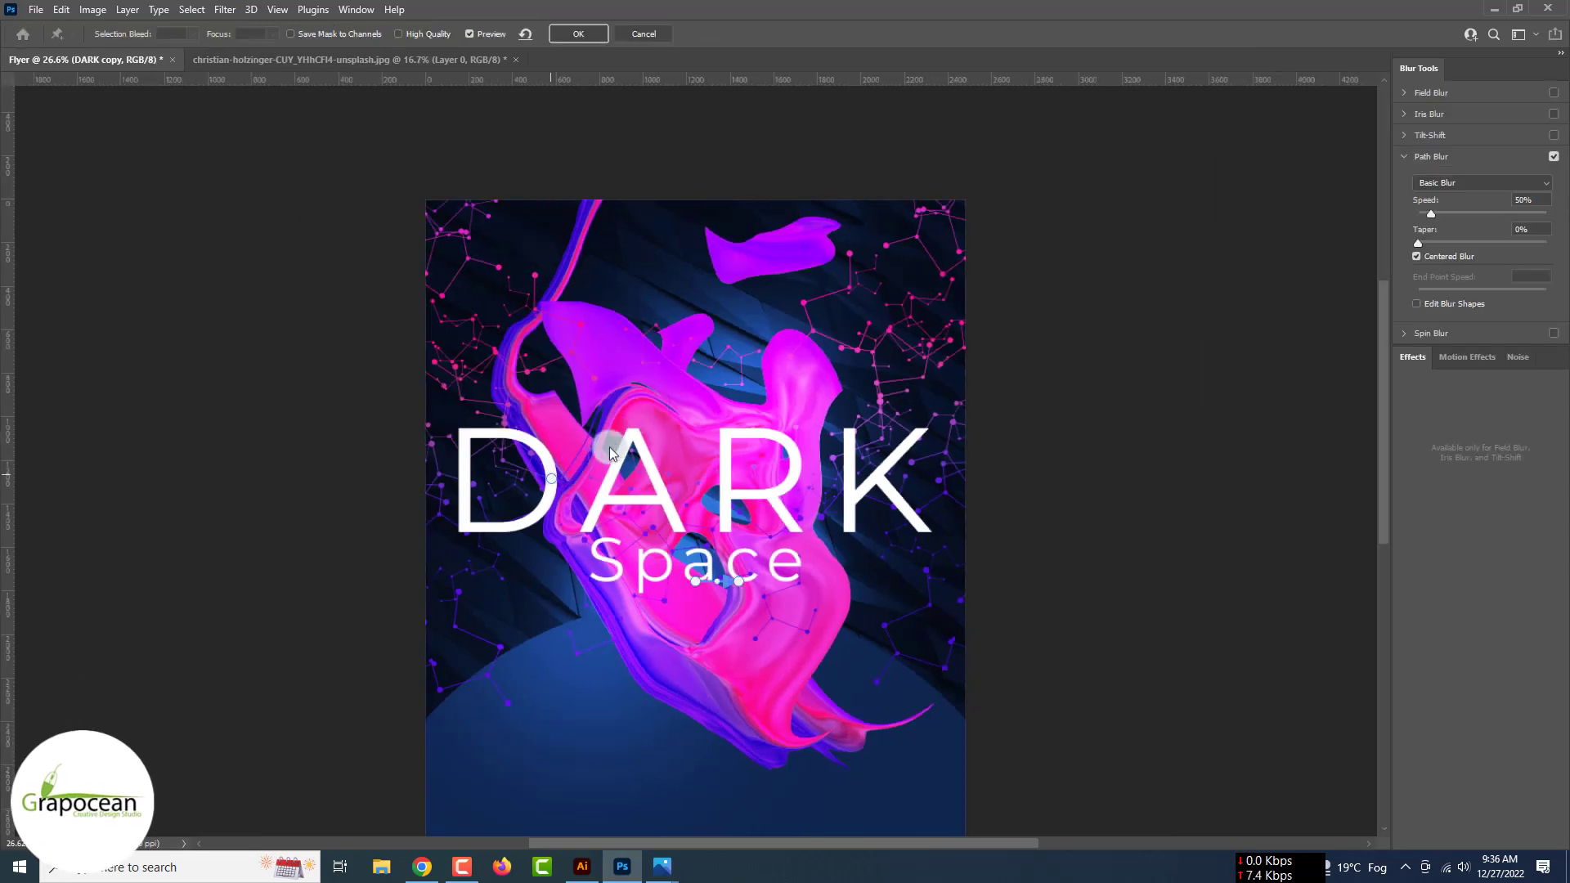
pyautogui.click(645, 428)
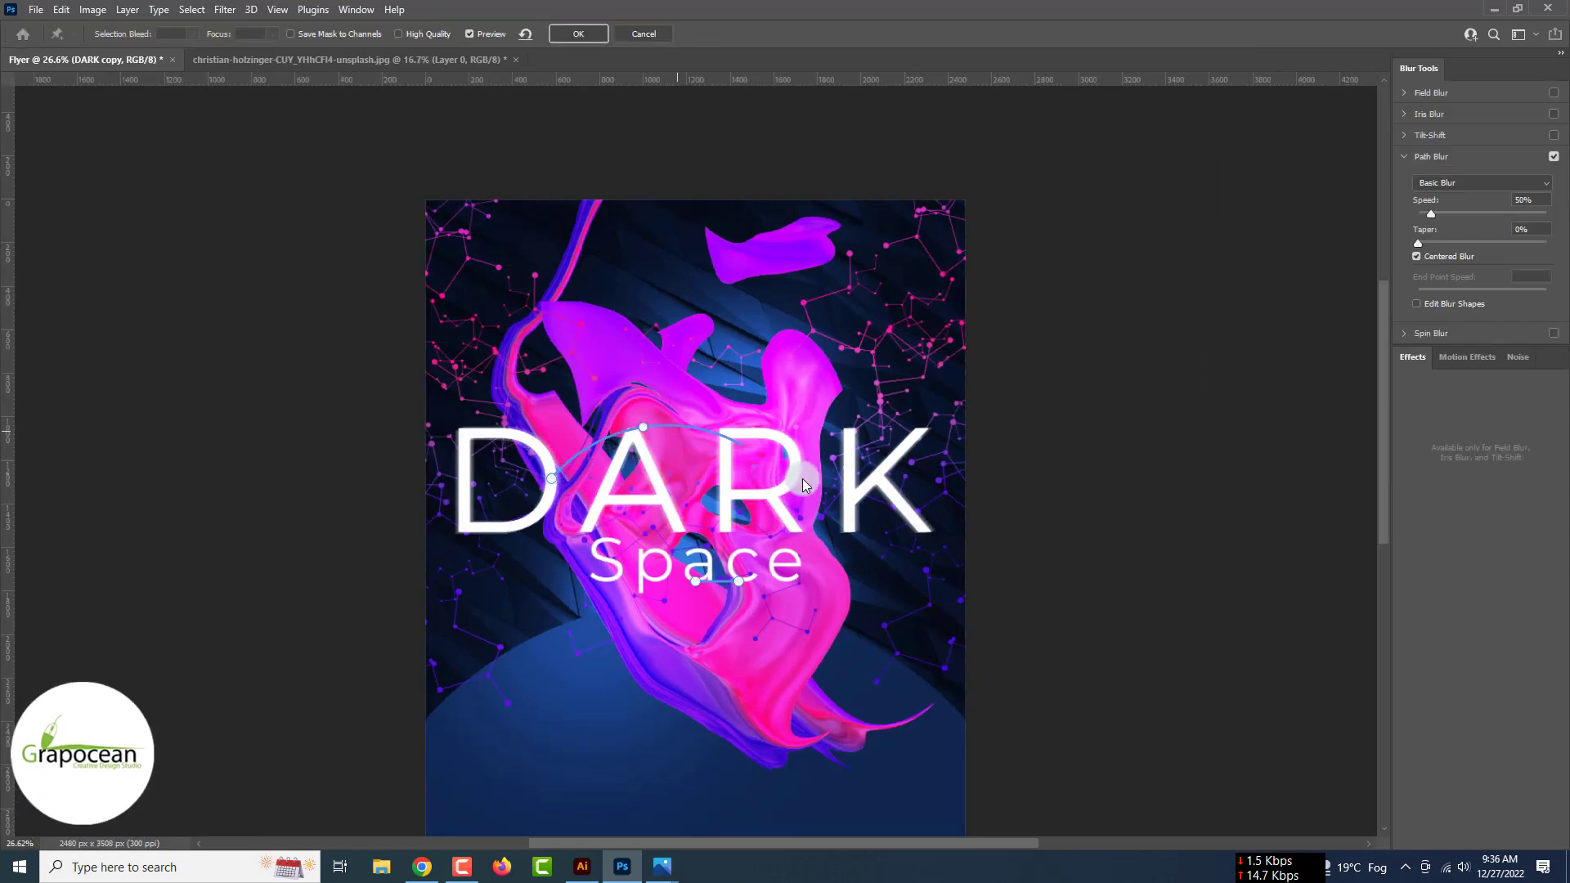
pyautogui.click(903, 420)
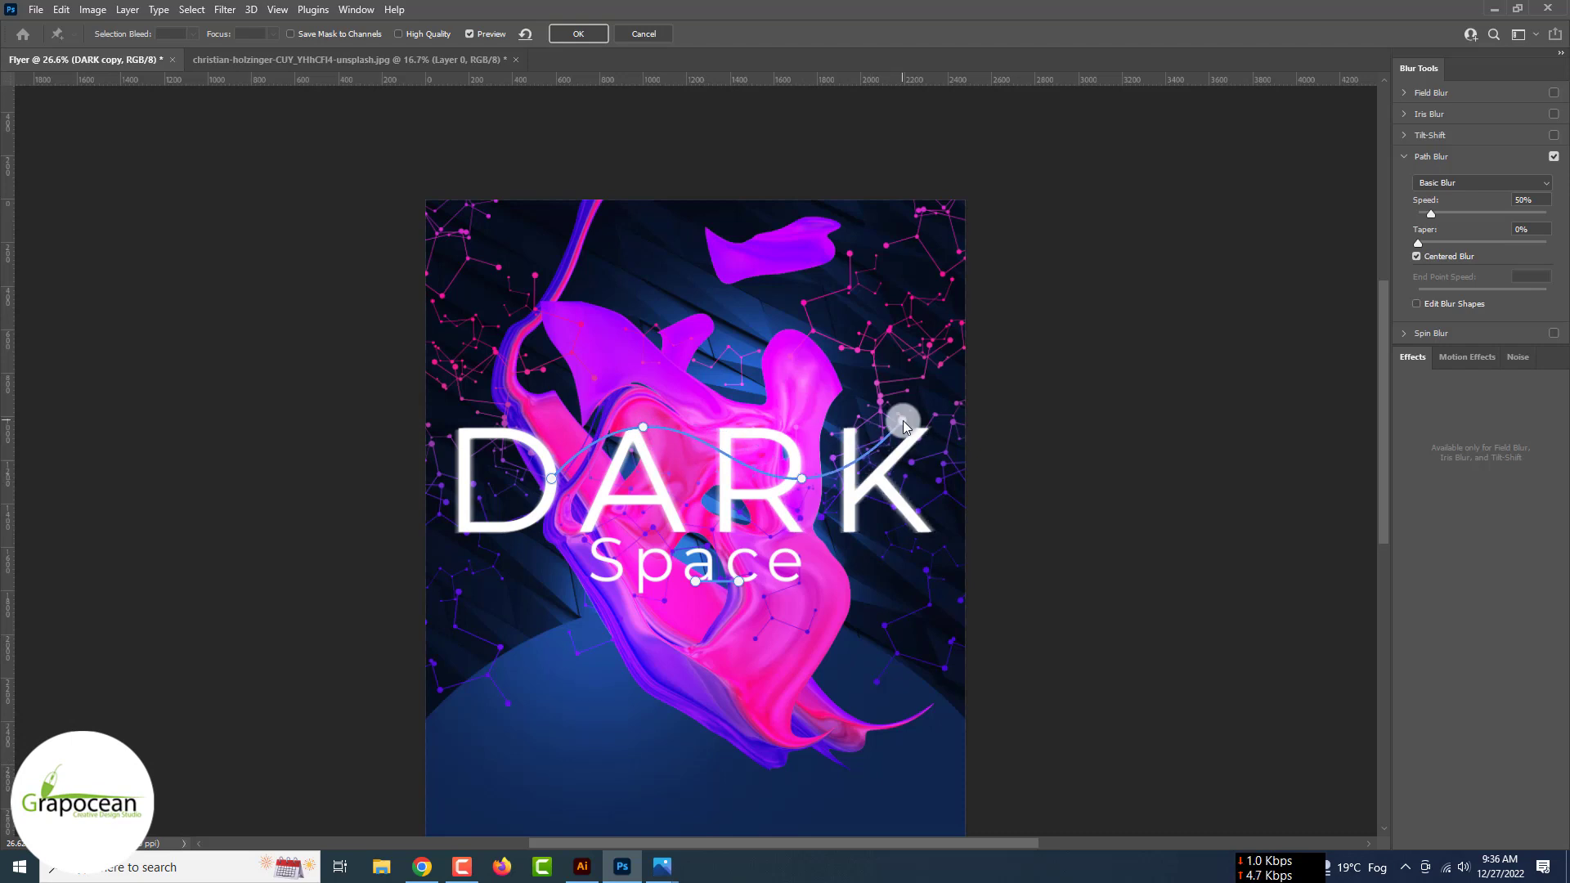
pyautogui.press('Return')
pyautogui.moveTo(1439, 215); pyautogui.dragTo(1443, 219)
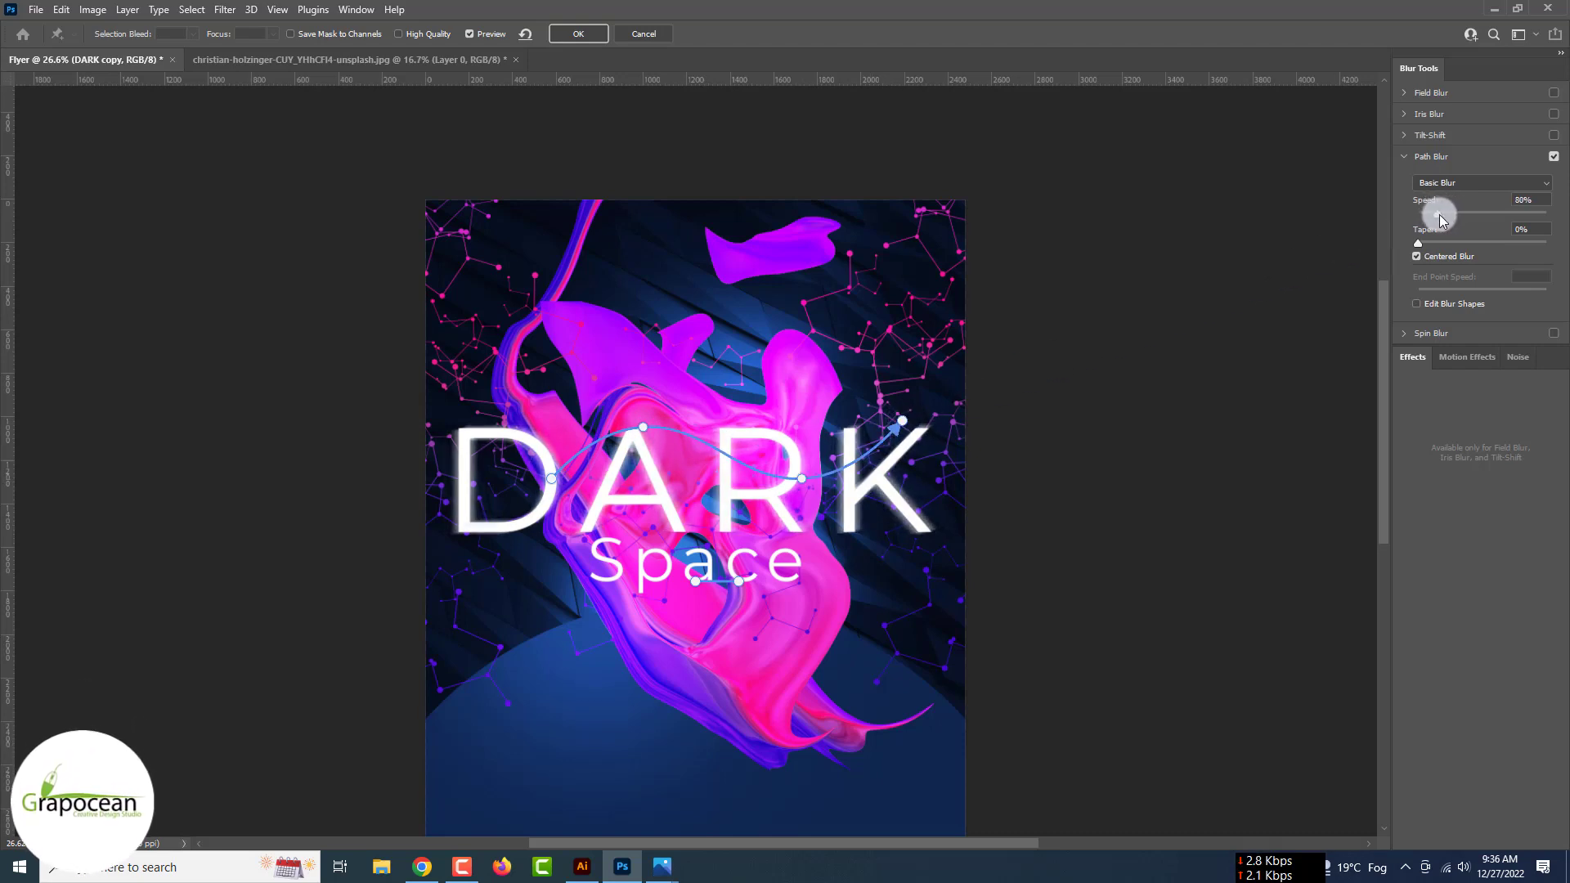
pyautogui.click(589, 37)
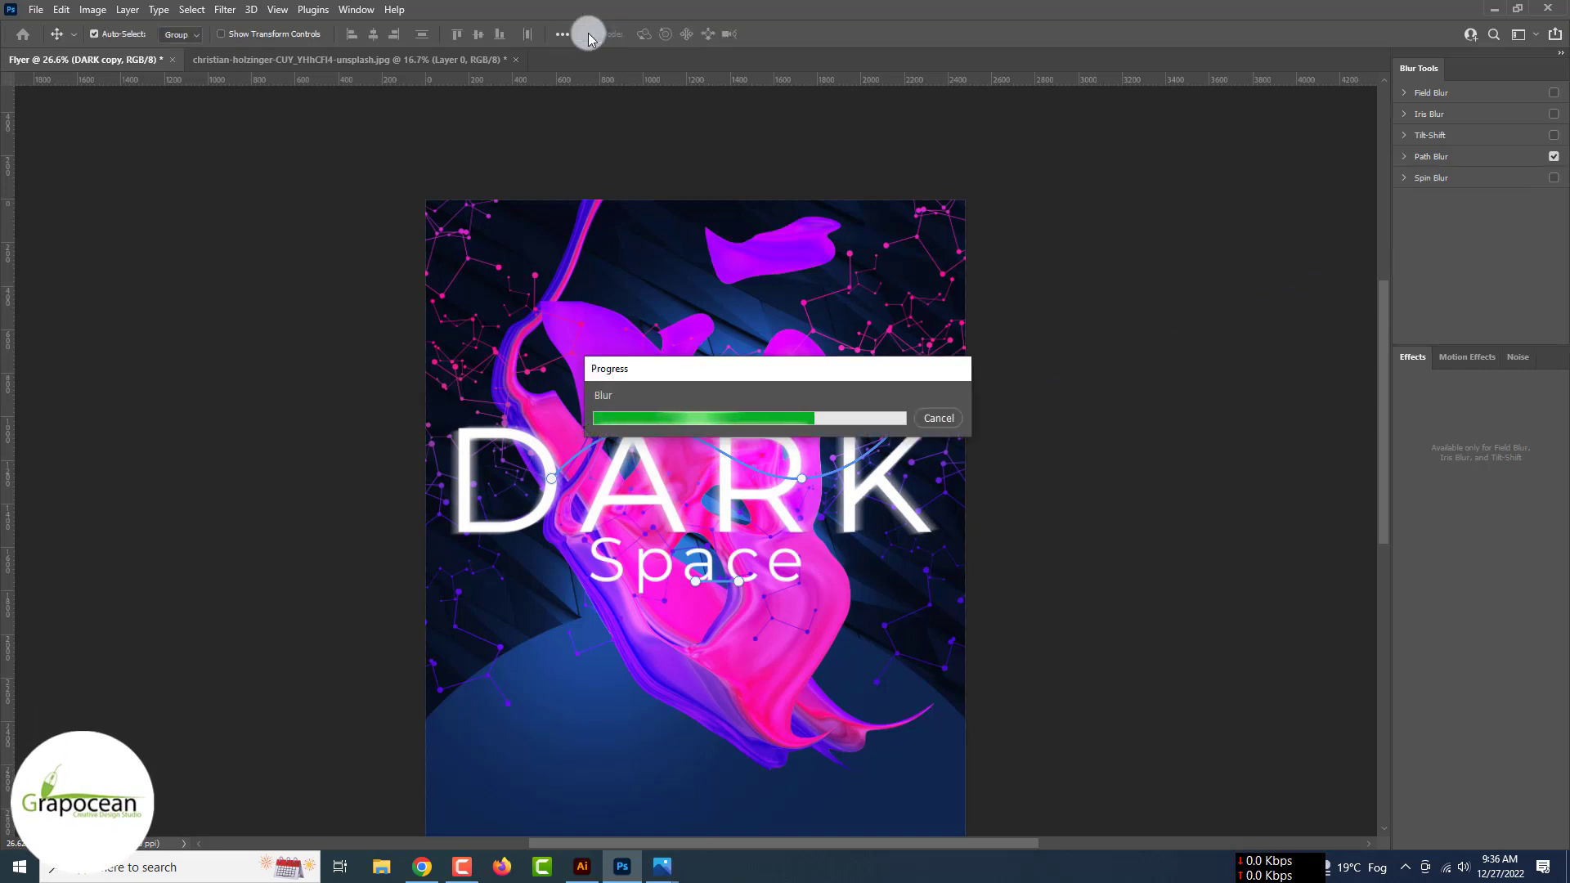
pyautogui.hotkey('ctrl', '-')
pyautogui.hotkey('ctrl', '-')
pyautogui.hotkey('ctrl', '-')
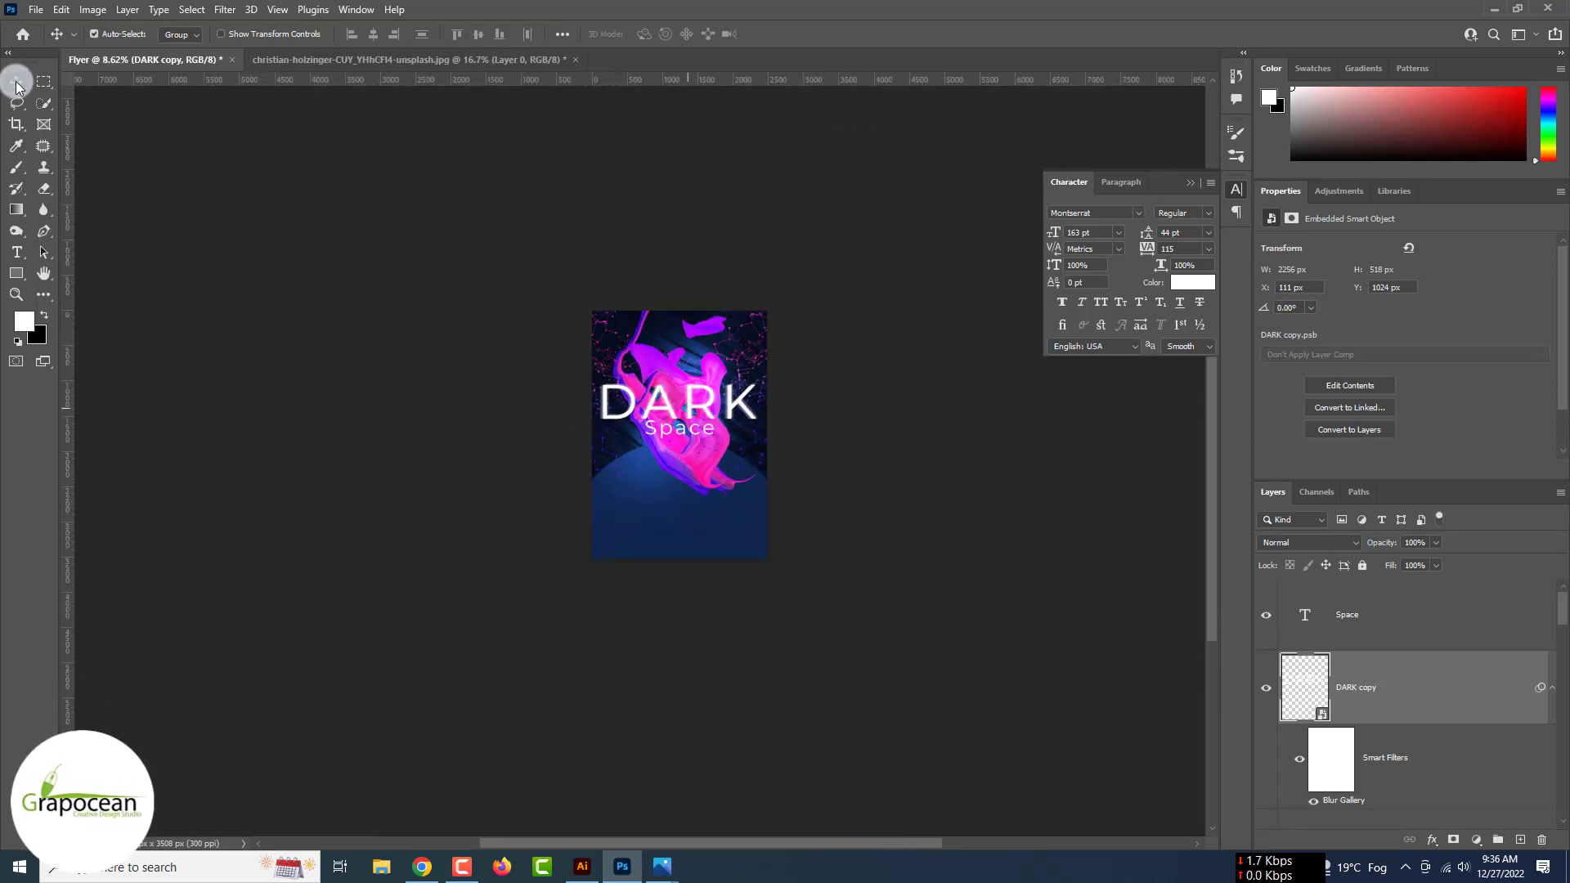
# - Tighten the tracking of 'sound' in the Electornic sound heading to -45
pyautogui.hotkey('ctrl', '+')
pyautogui.hotkey('ctrl', '+')
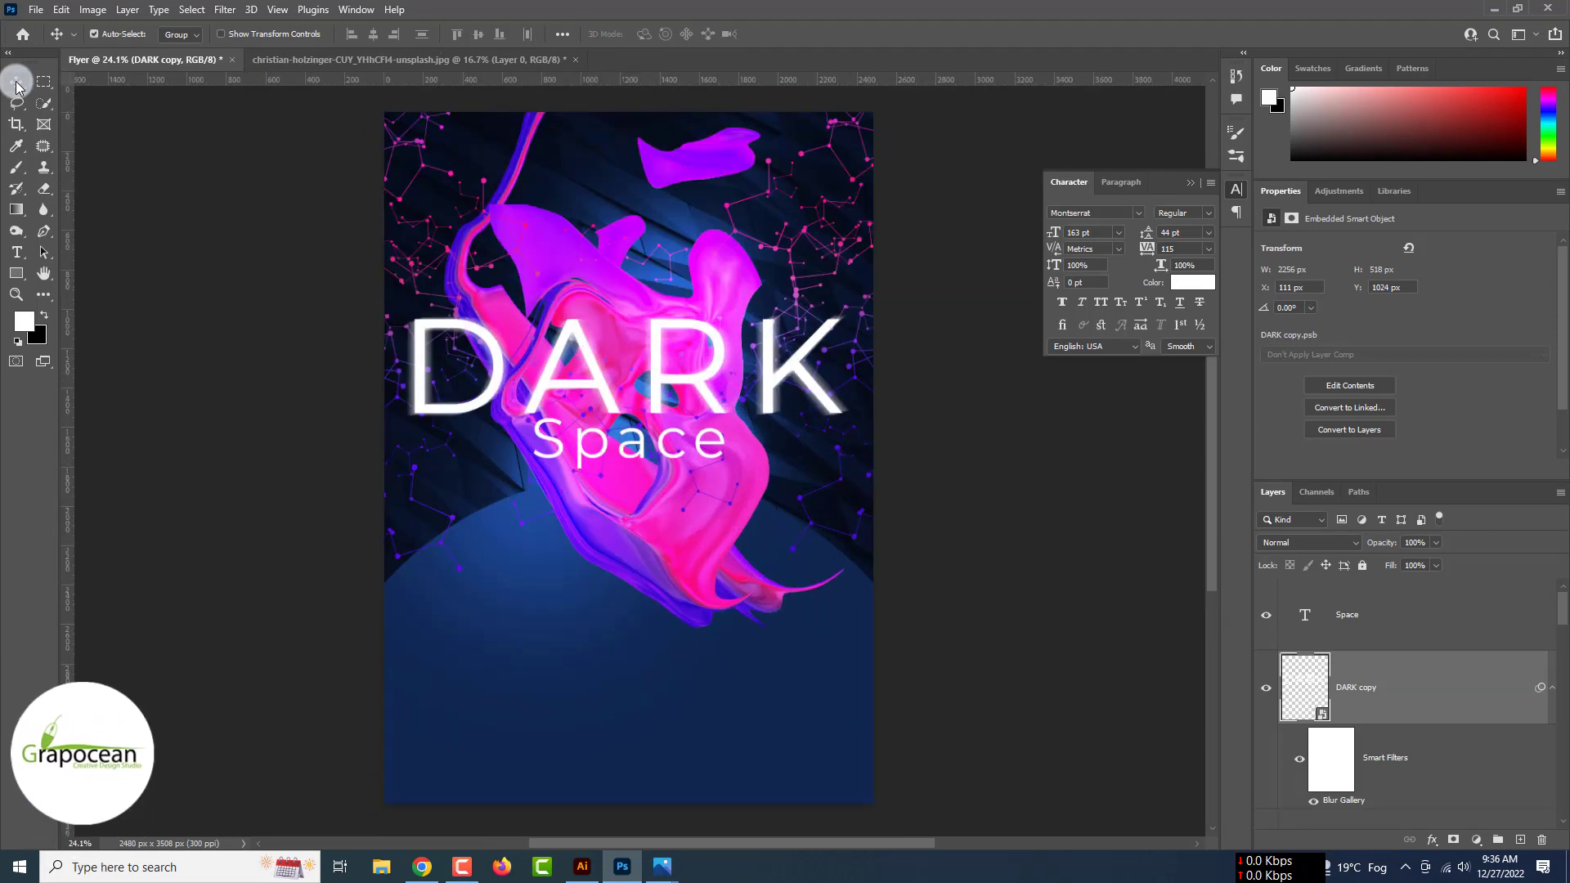
pyautogui.click(16, 252)
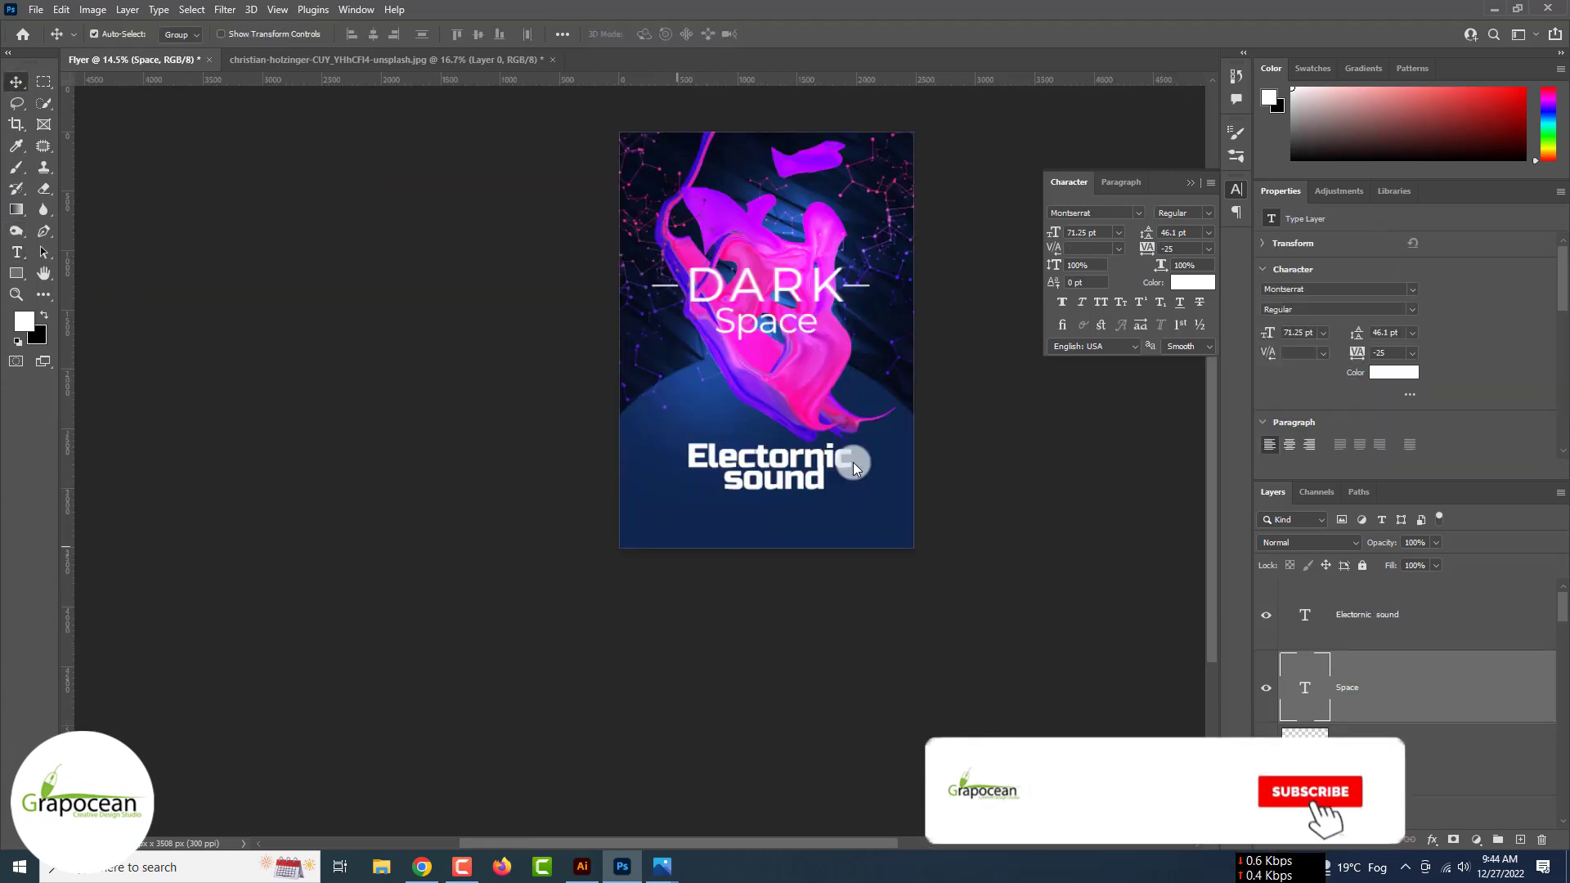
pyautogui.hotkey('ctrl', '+')
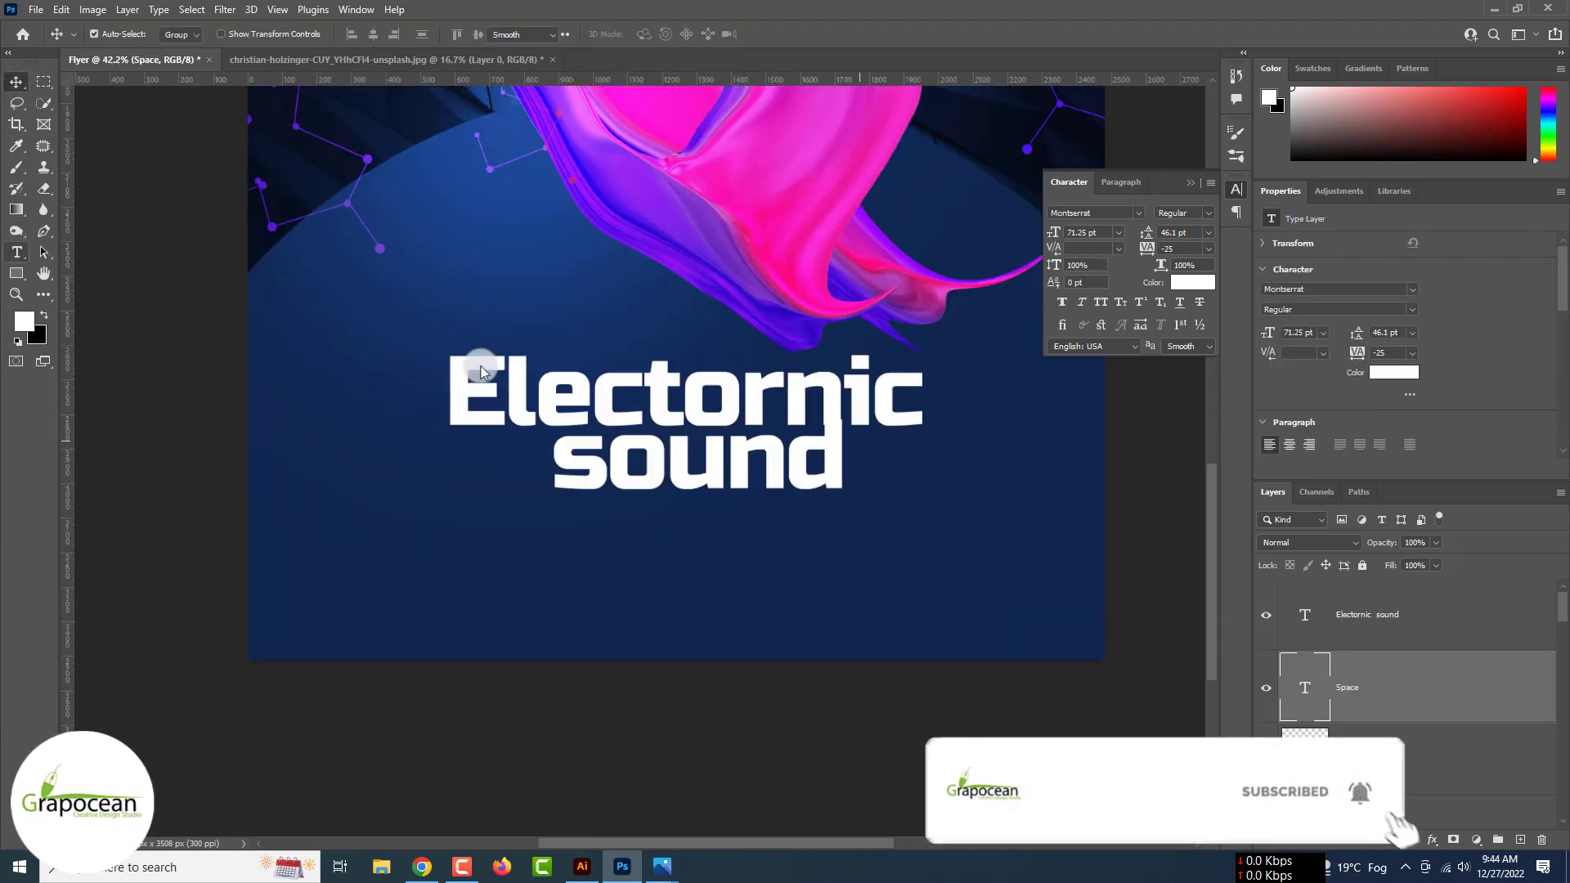
pyautogui.doubleClick(566, 463)
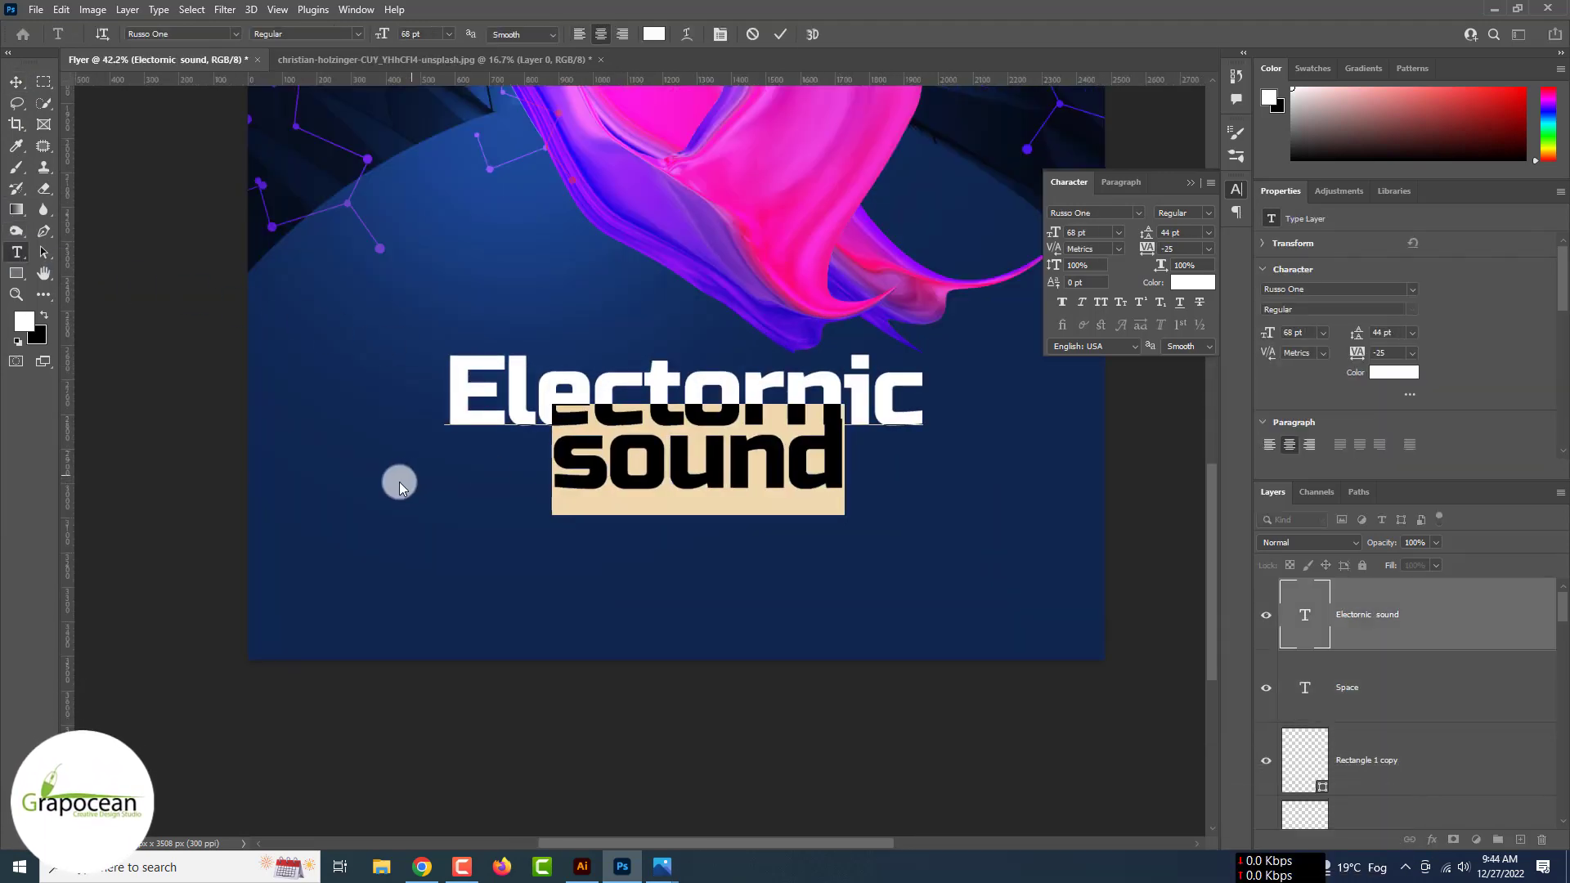
pyautogui.hotkey('alt', 'Left')
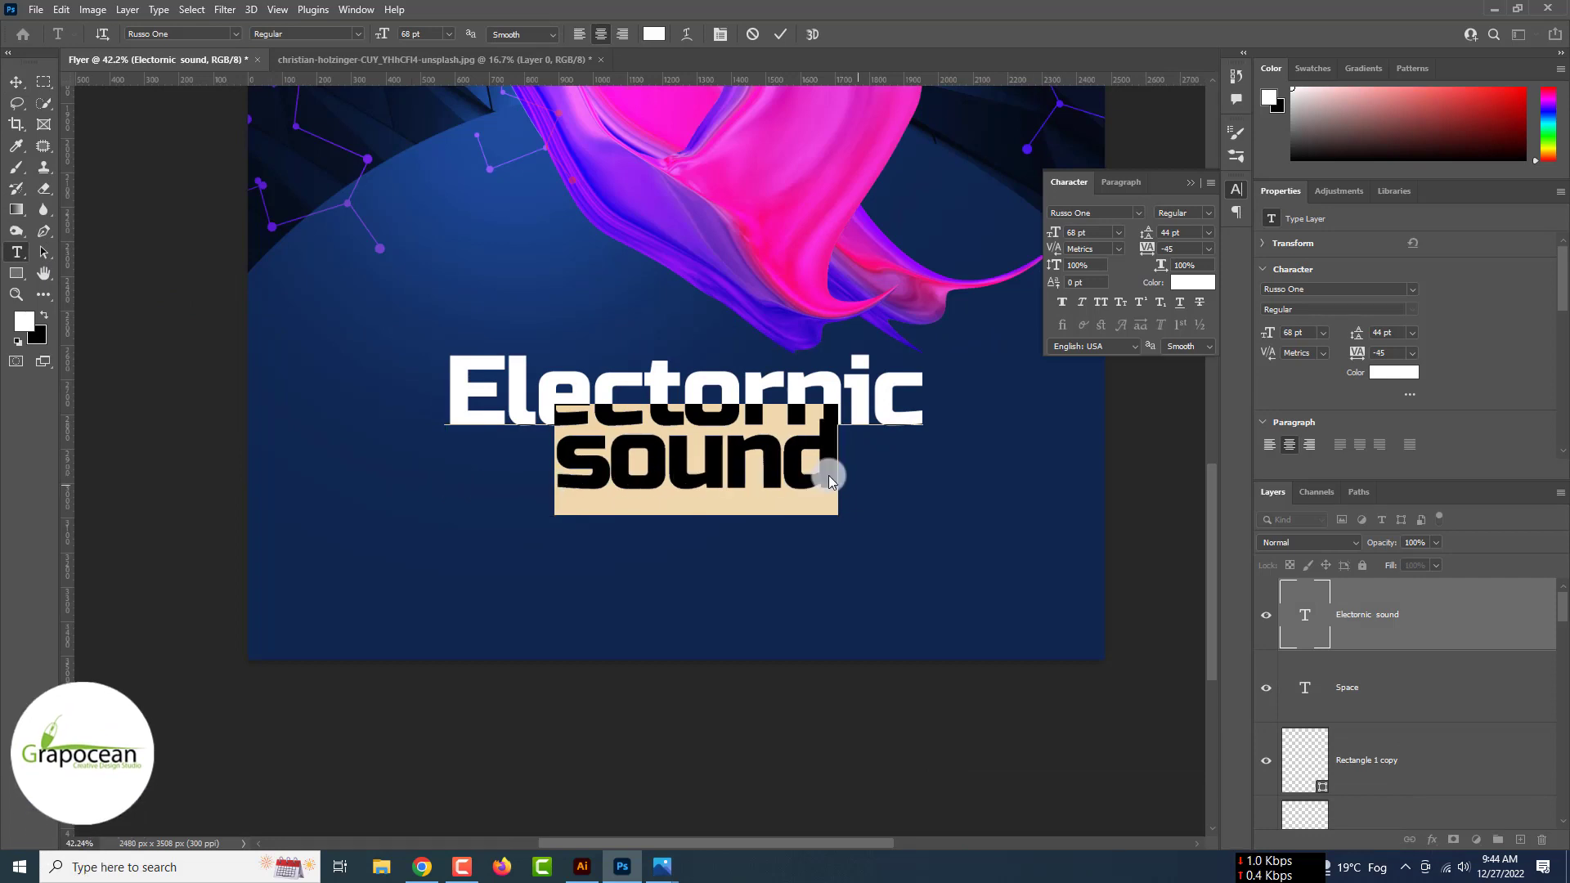
pyautogui.press('Right')
# - Set the whole heading to Optical kerning with 51 pt leading
pyautogui.hotkey('ctrl', 'a')
pyautogui.click(1120, 250)
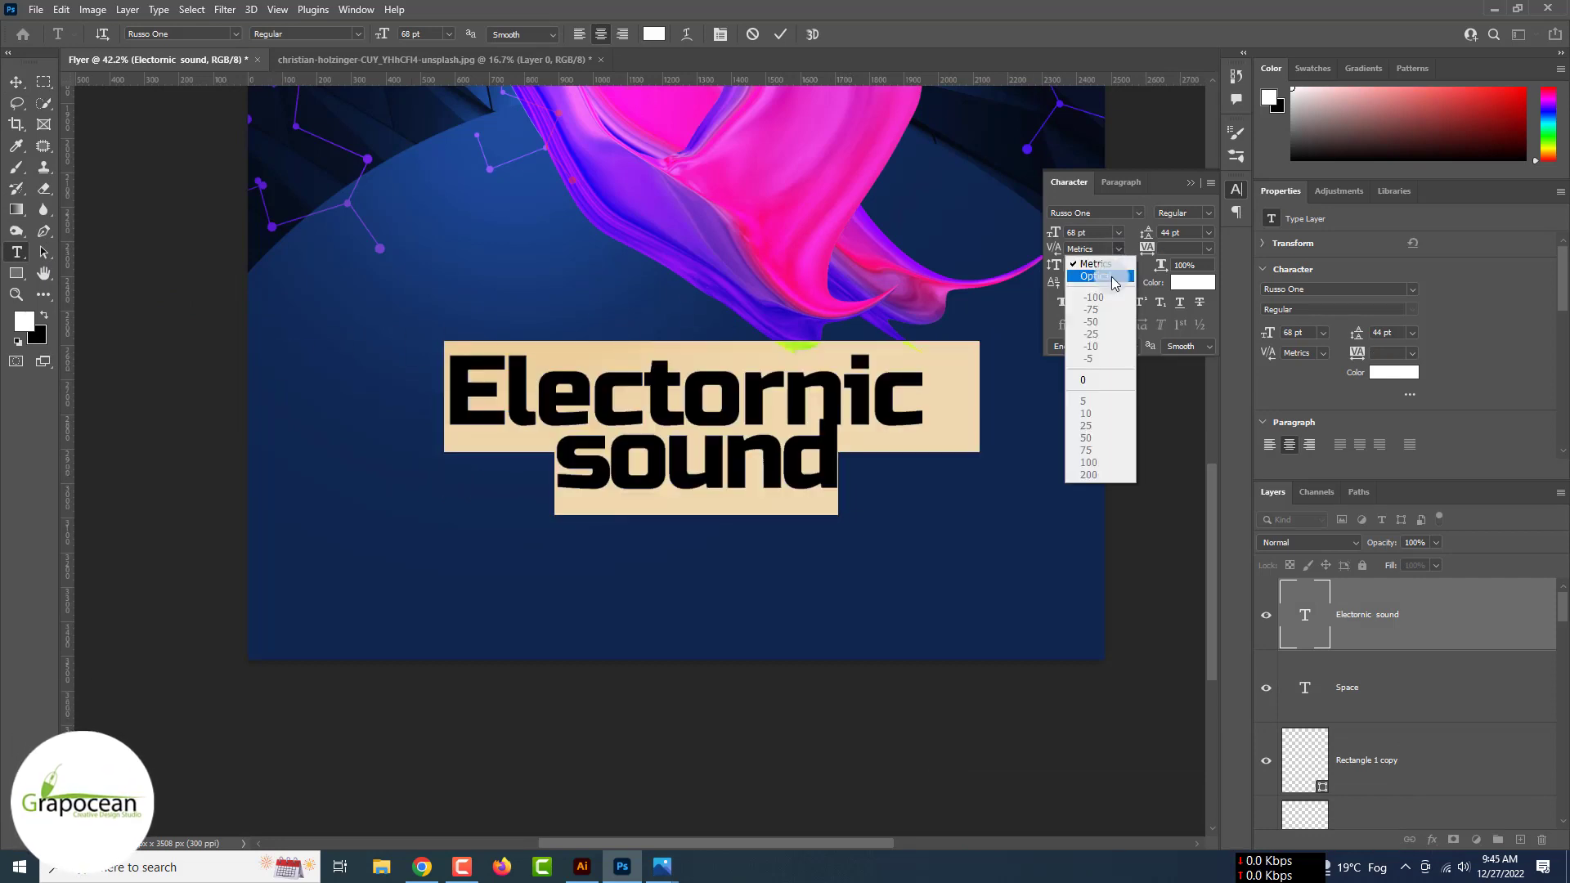
pyautogui.click(1114, 266)
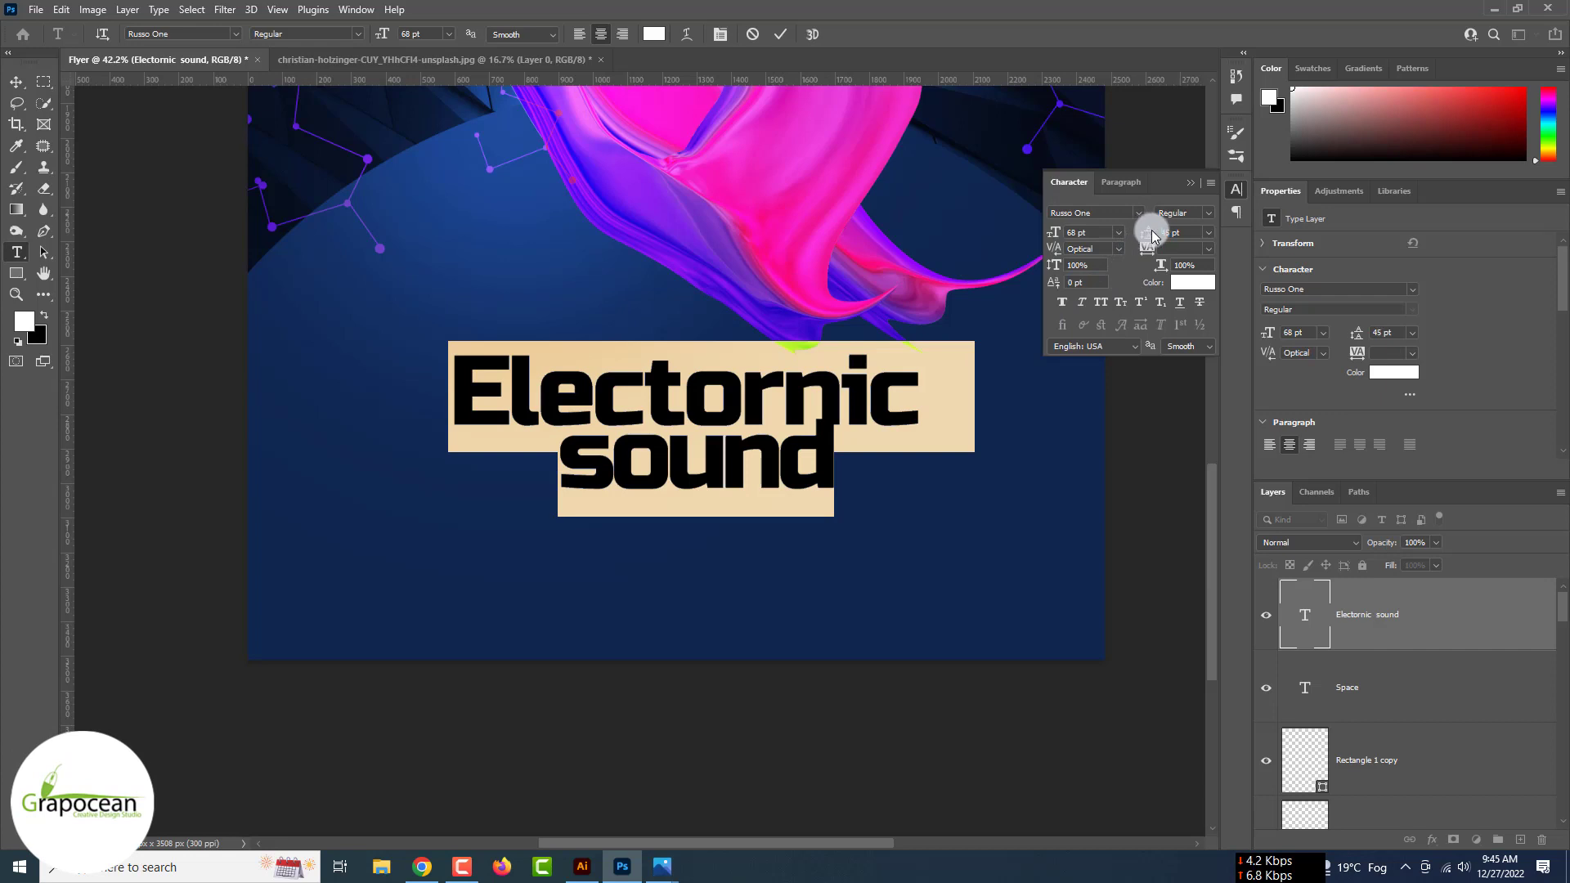
pyautogui.moveTo(1152, 237); pyautogui.dragTo(1153, 236)
pyautogui.click(16, 82)
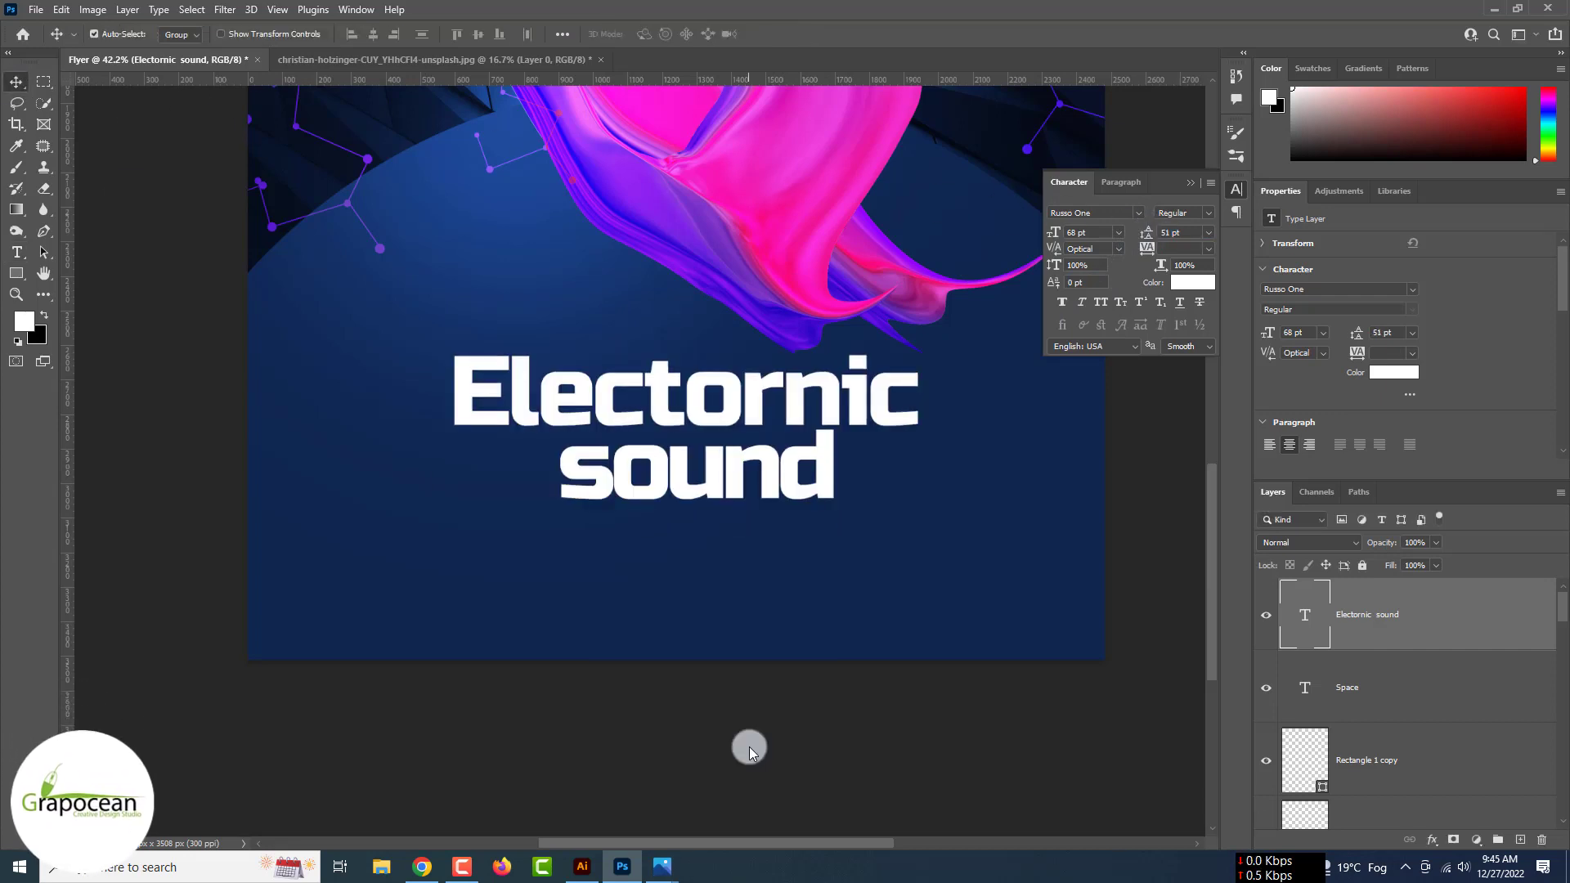
pyautogui.click(750, 747)
pyautogui.hotkey('ctrl', '-')
pyautogui.hotkey('ctrl', '-')
pyautogui.hotkey('ctrl', '-')
pyautogui.hotkey('ctrl', '-')
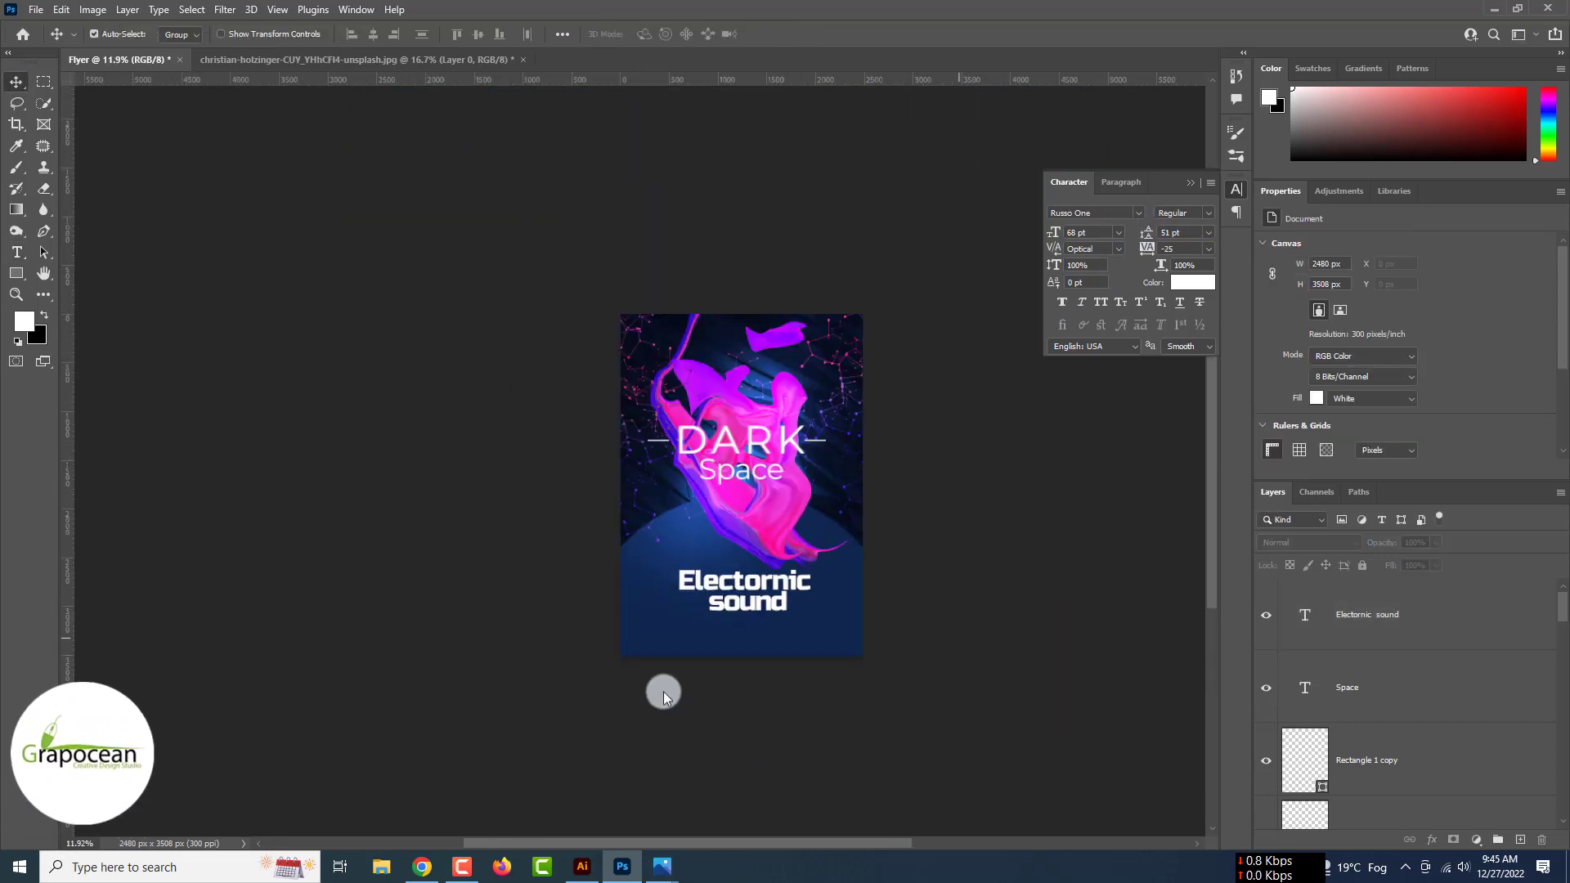
# - Draw a tall white outline rectangle around the titles with no fill
pyautogui.click(33, 275)
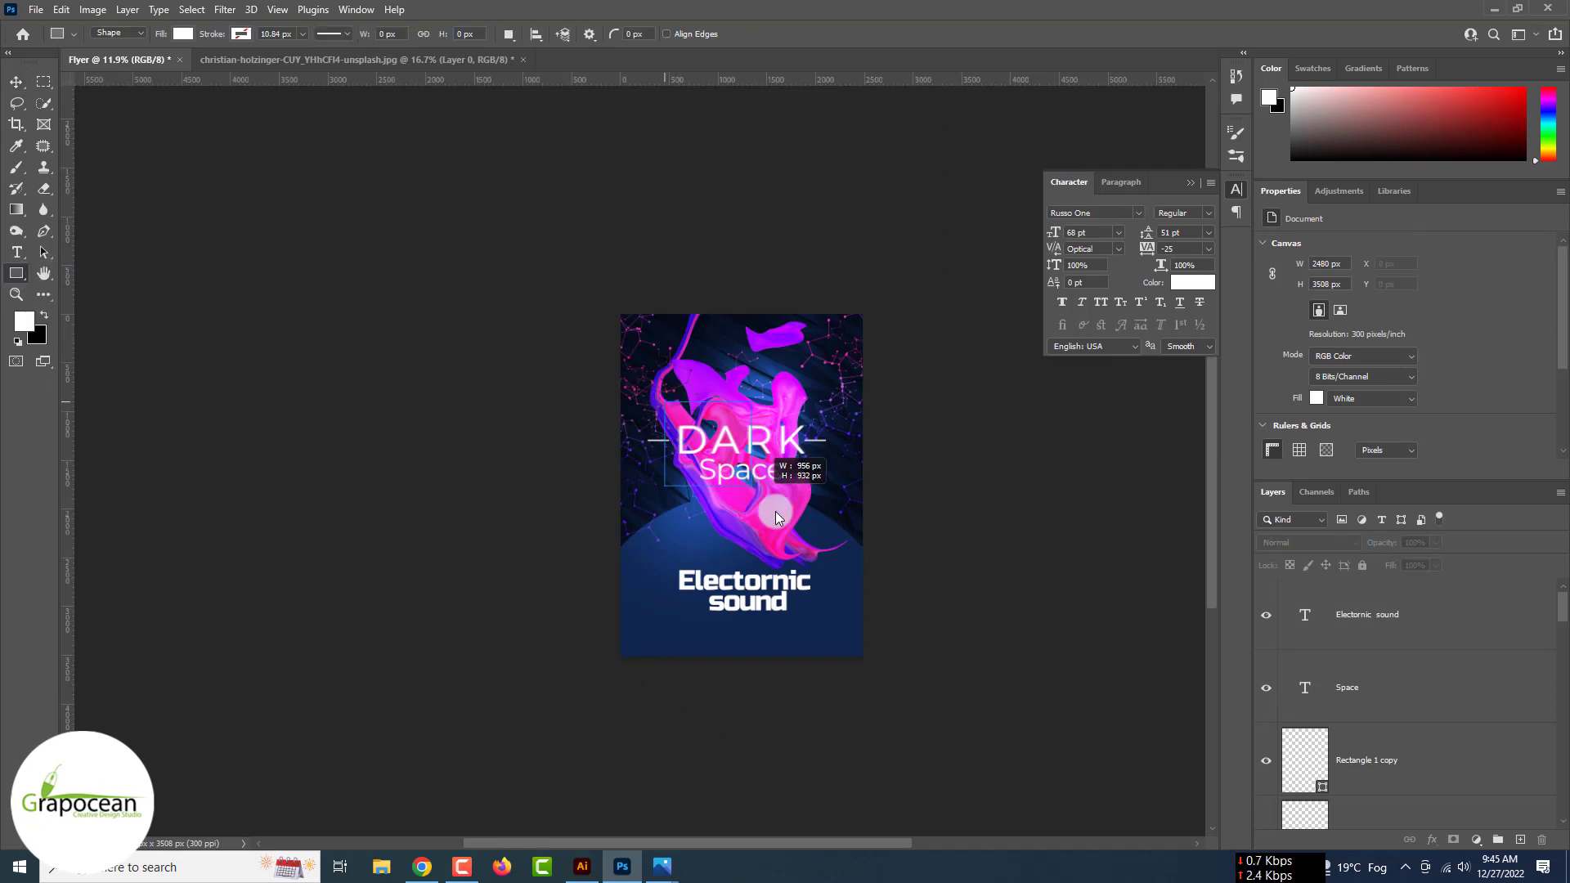
pyautogui.moveTo(775, 512); pyautogui.dragTo(825, 626)
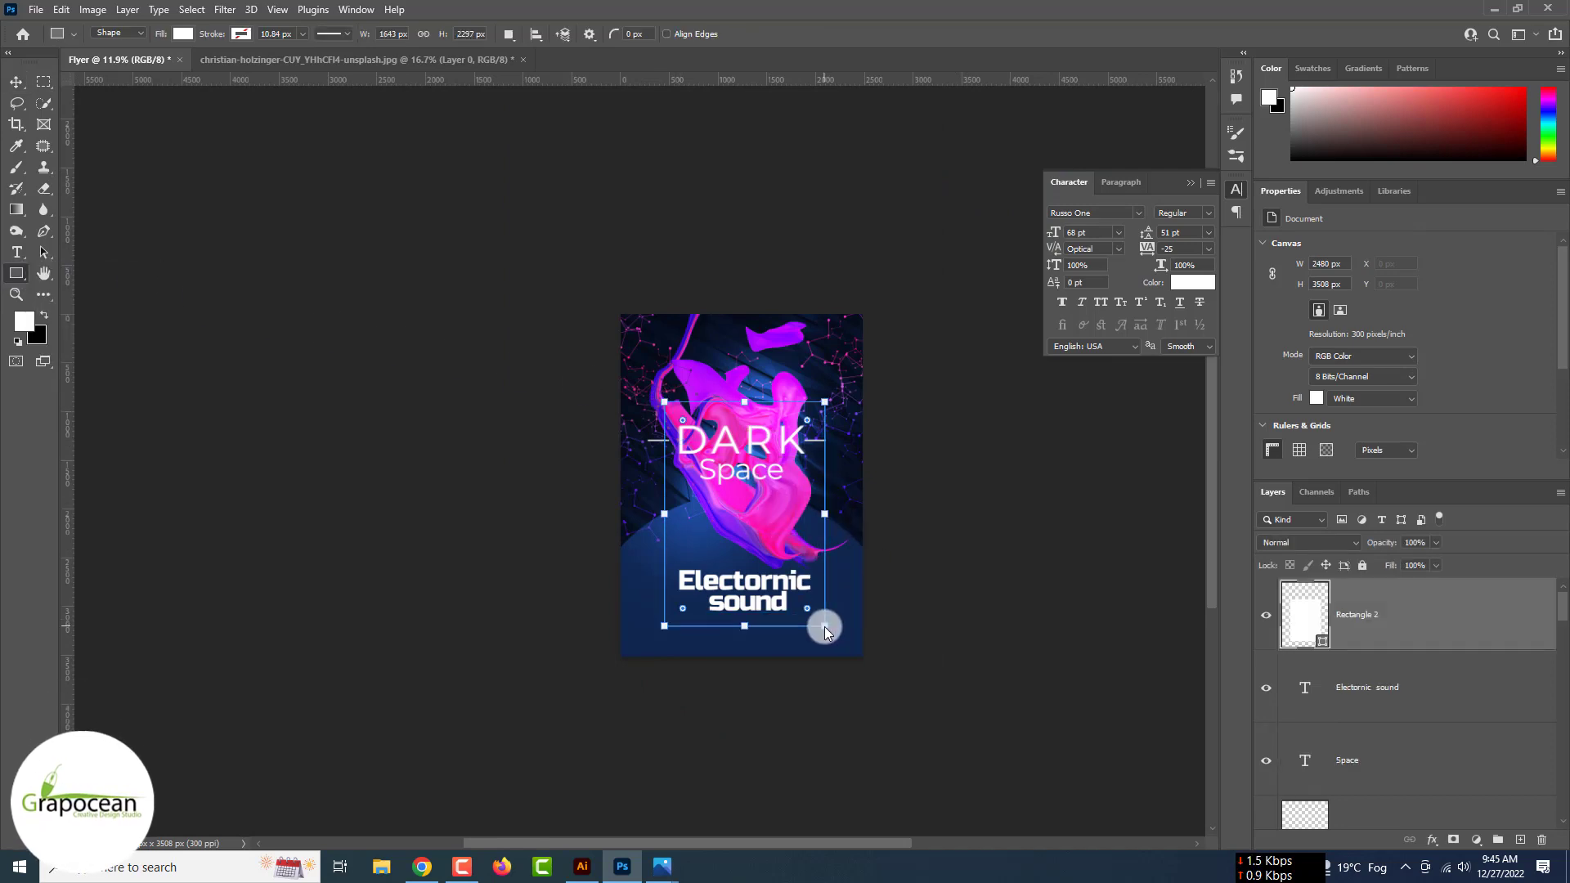
pyautogui.click(187, 35)
pyautogui.click(85, 65)
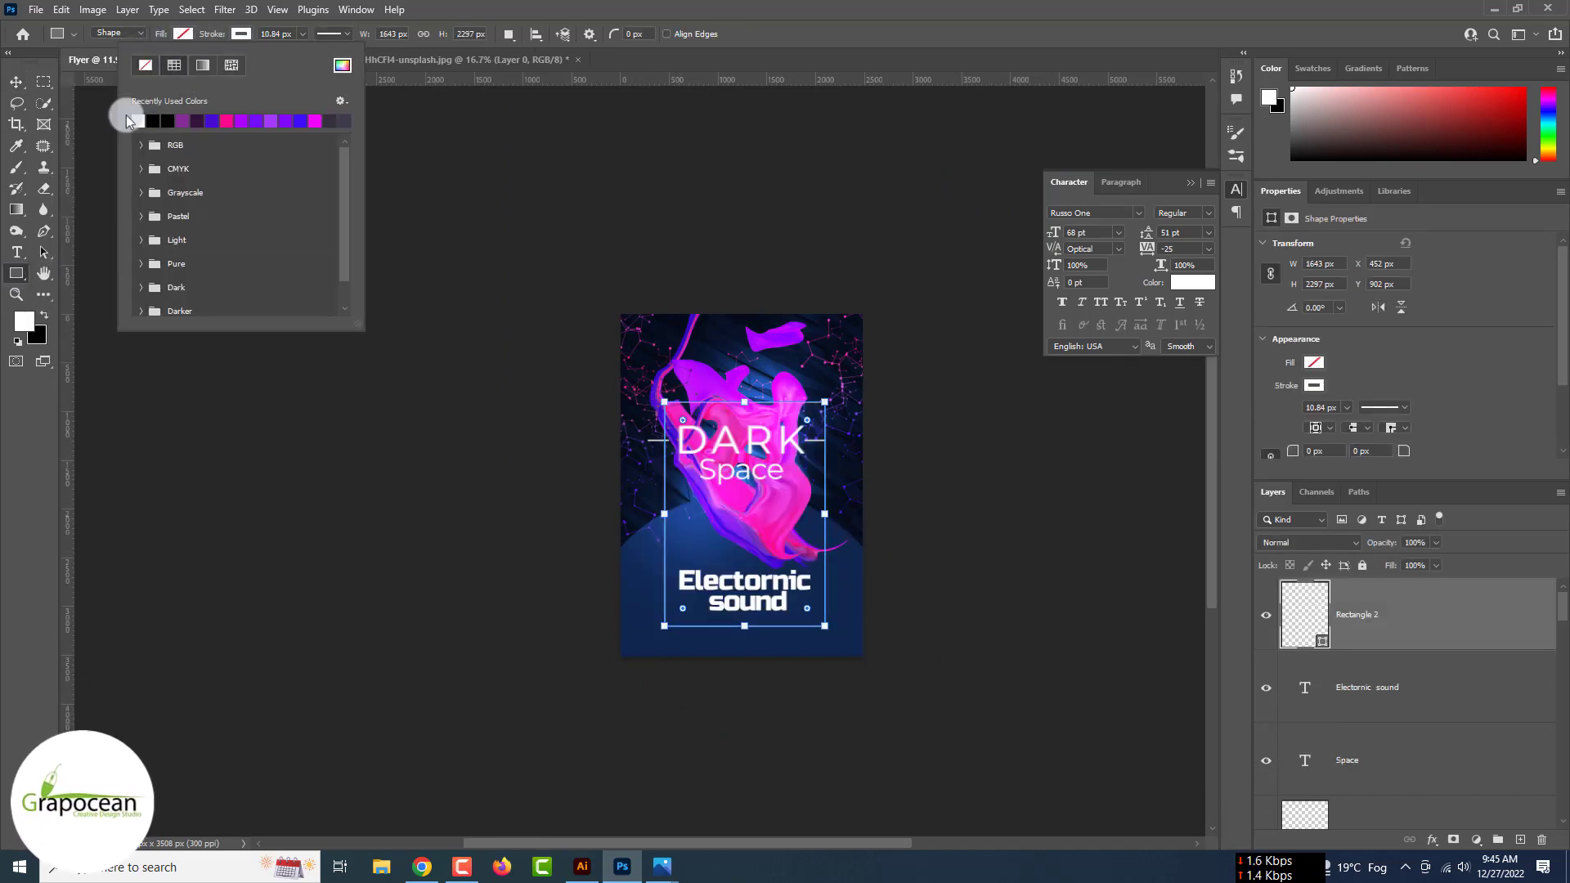
pyautogui.click(16, 81)
pyautogui.click(588, 427)
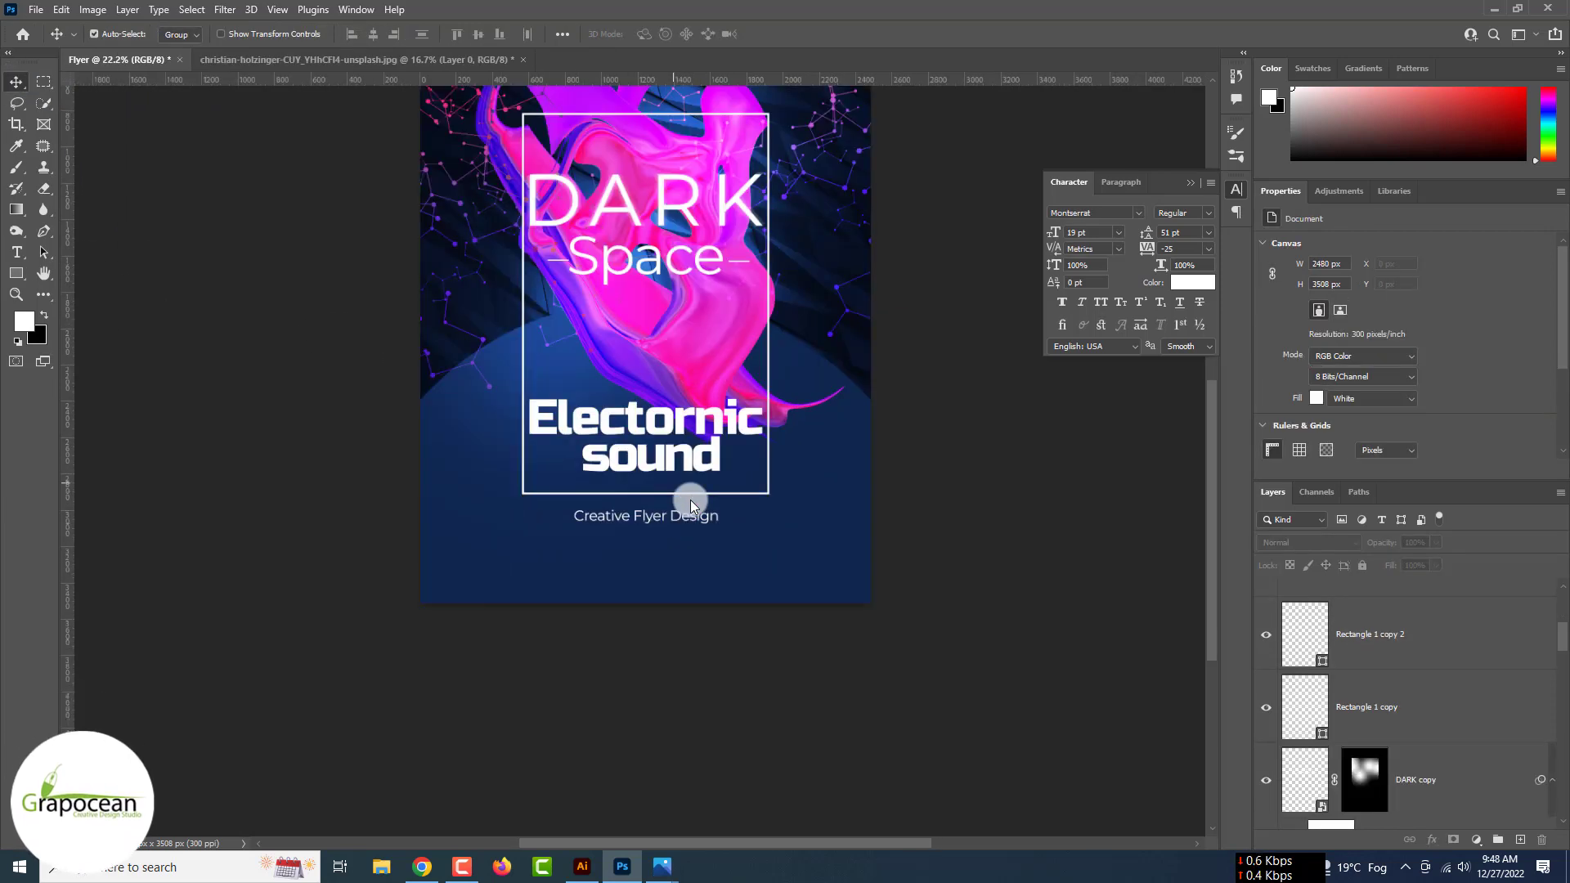
# - Start a new text line near the bottom of the flyer
pyautogui.scroll(-2, 654, 487)
pyautogui.click(16, 252)
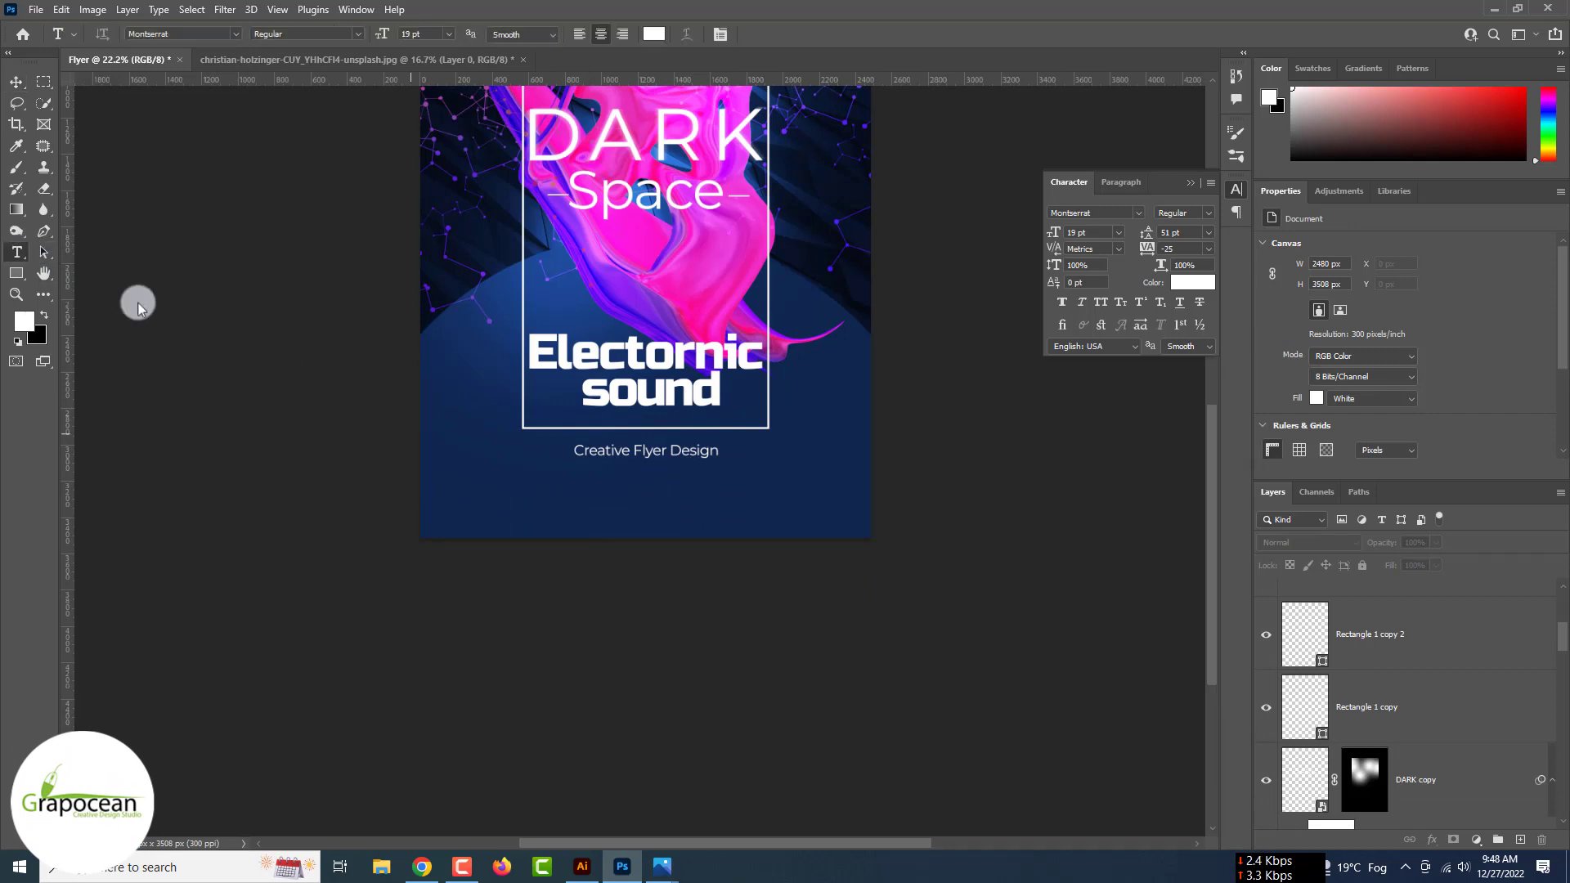
pyautogui.click(561, 508)
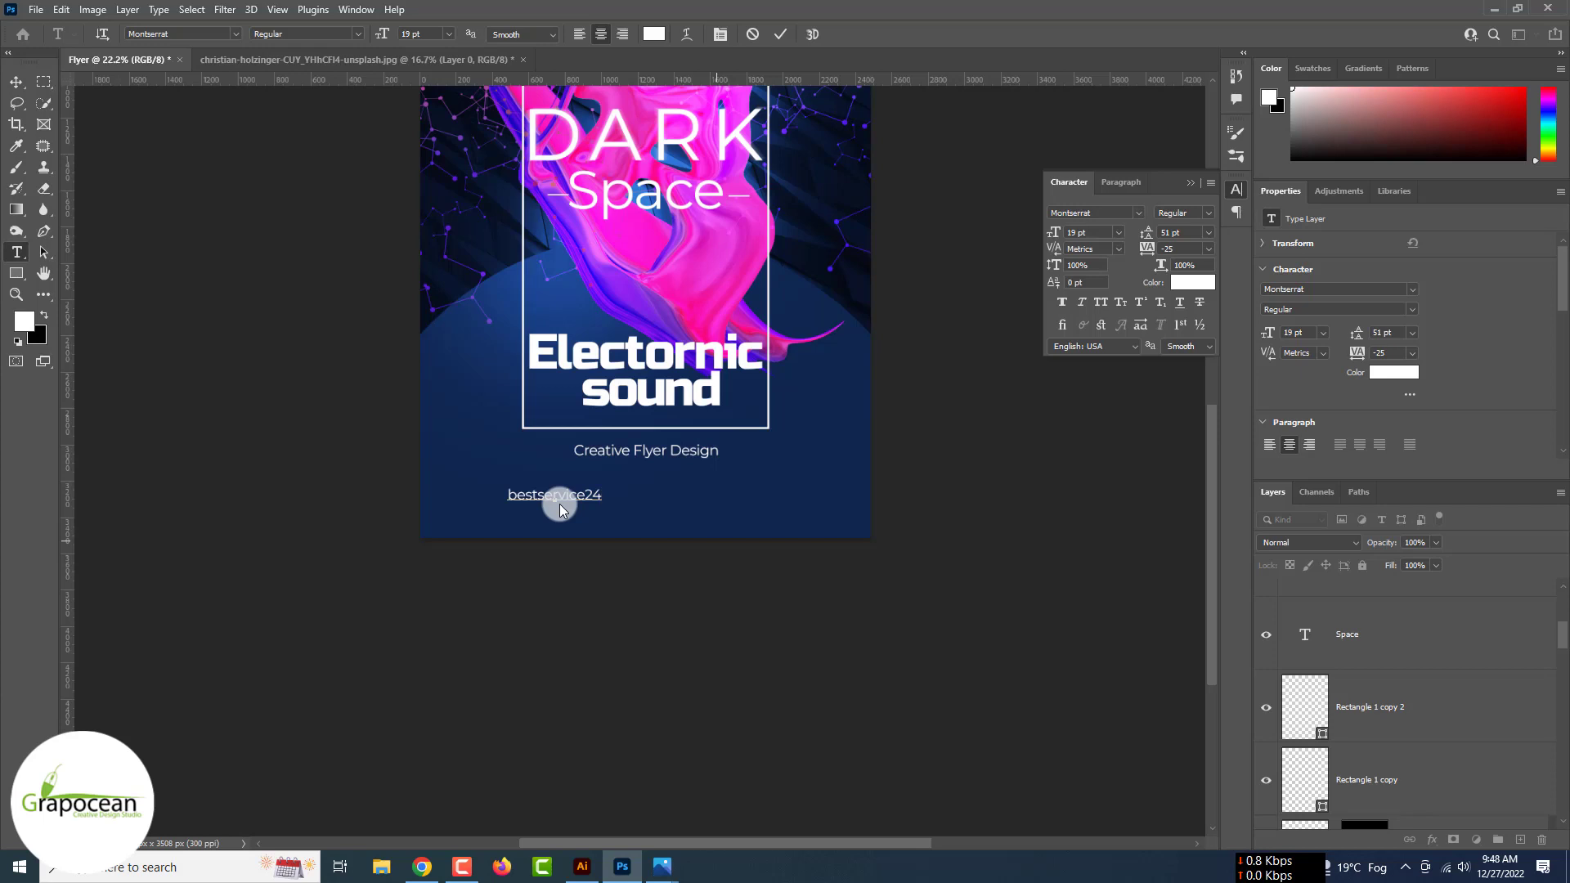
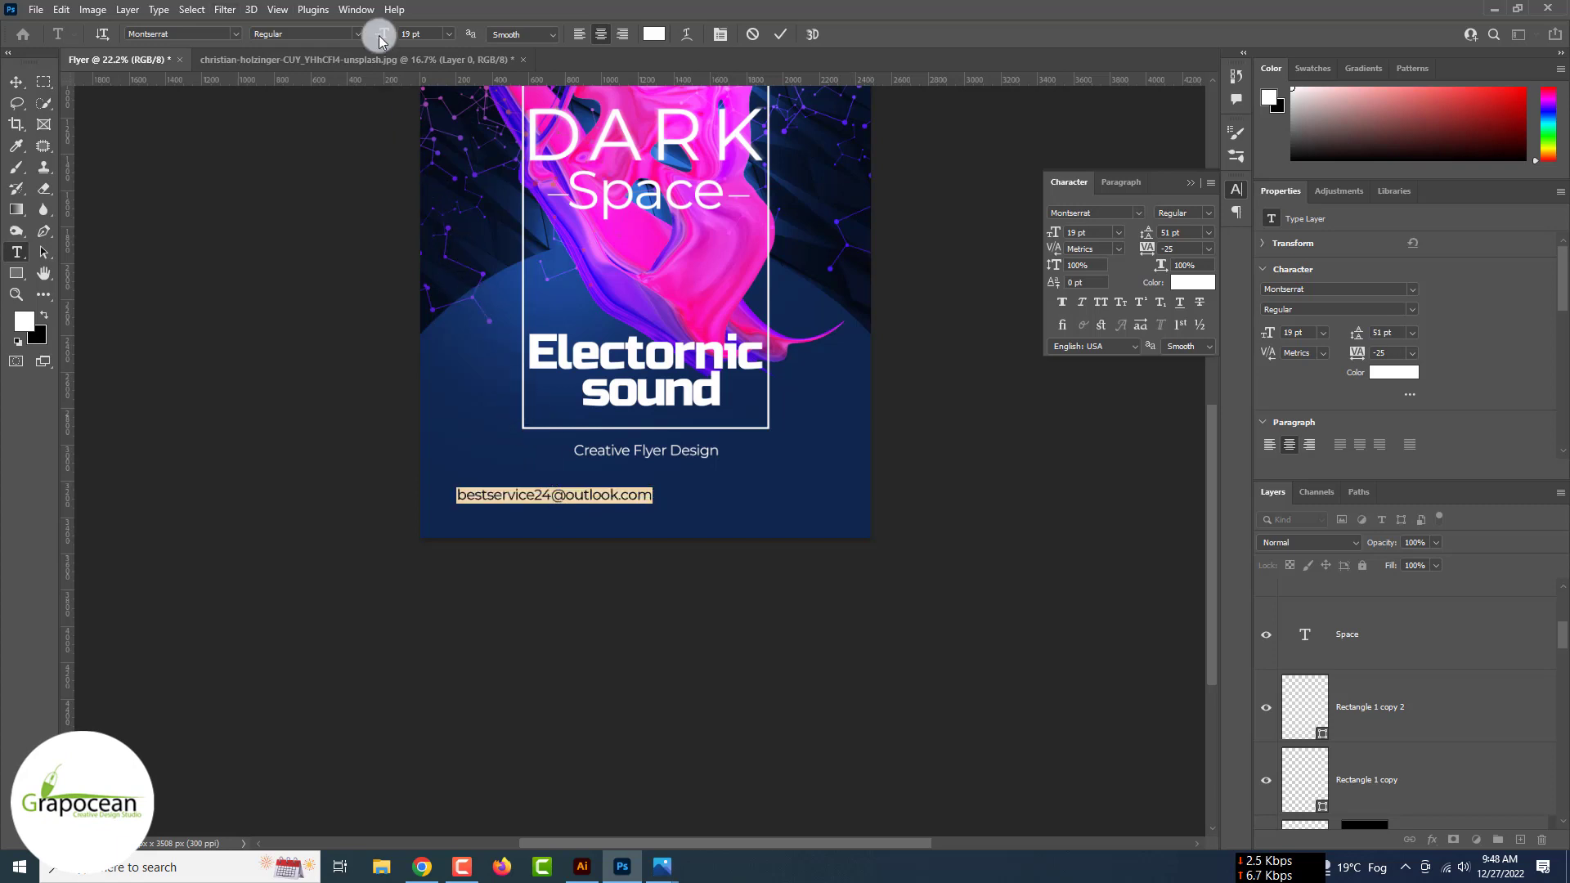
# - Finish typing the contact e-mail address, then set it to 13 pt with tracking 95
pyautogui.moveTo(378, 40); pyautogui.dragTo(372, 40)
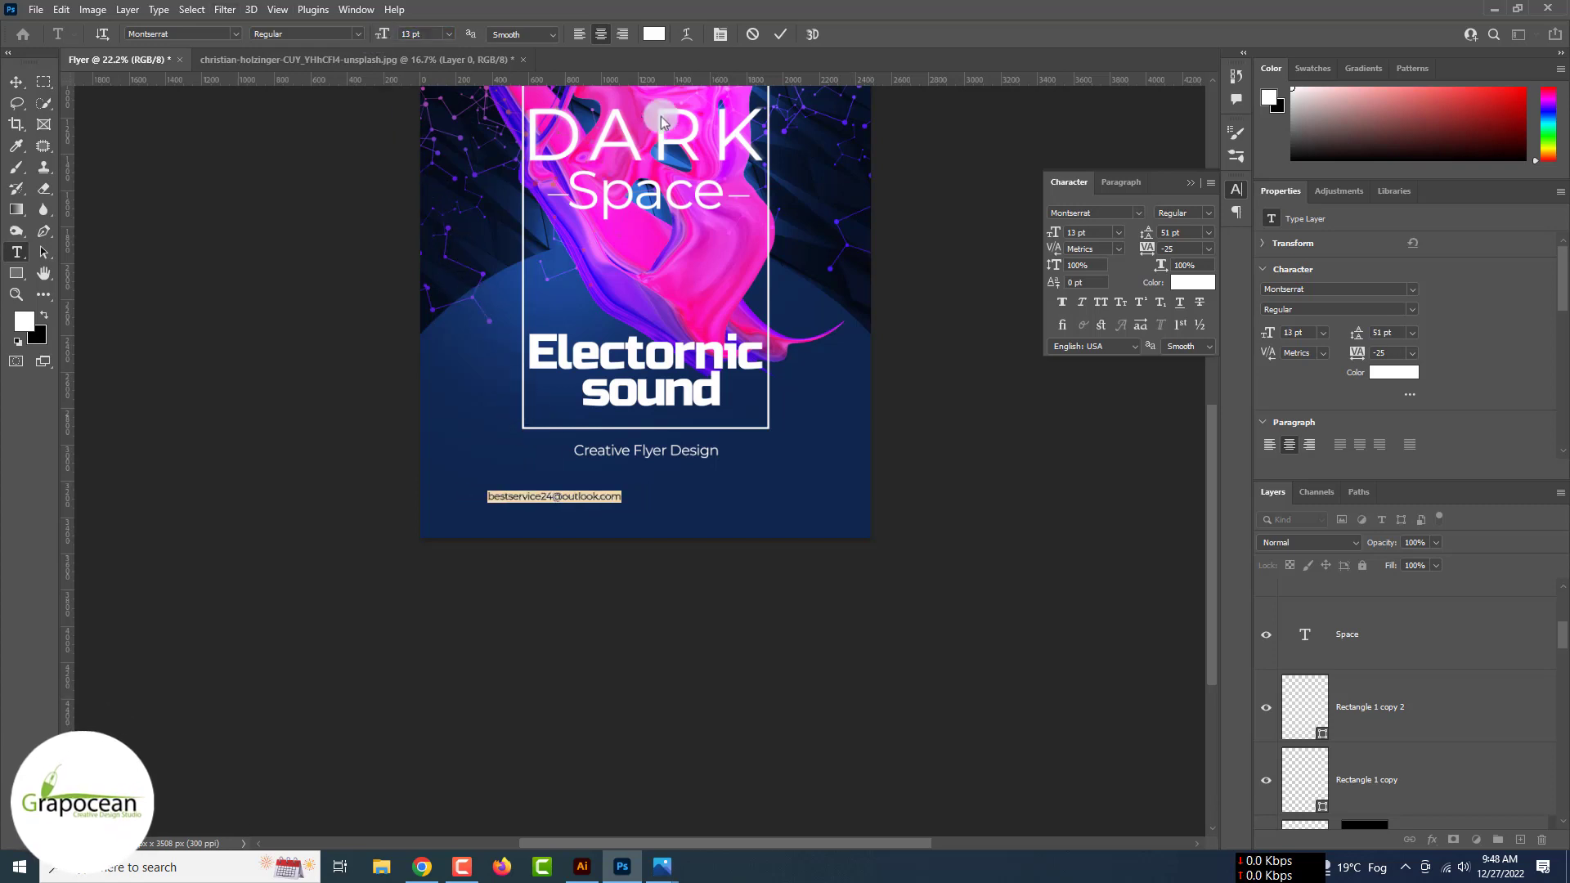
pyautogui.moveTo(1139, 245); pyautogui.dragTo(1151, 255)
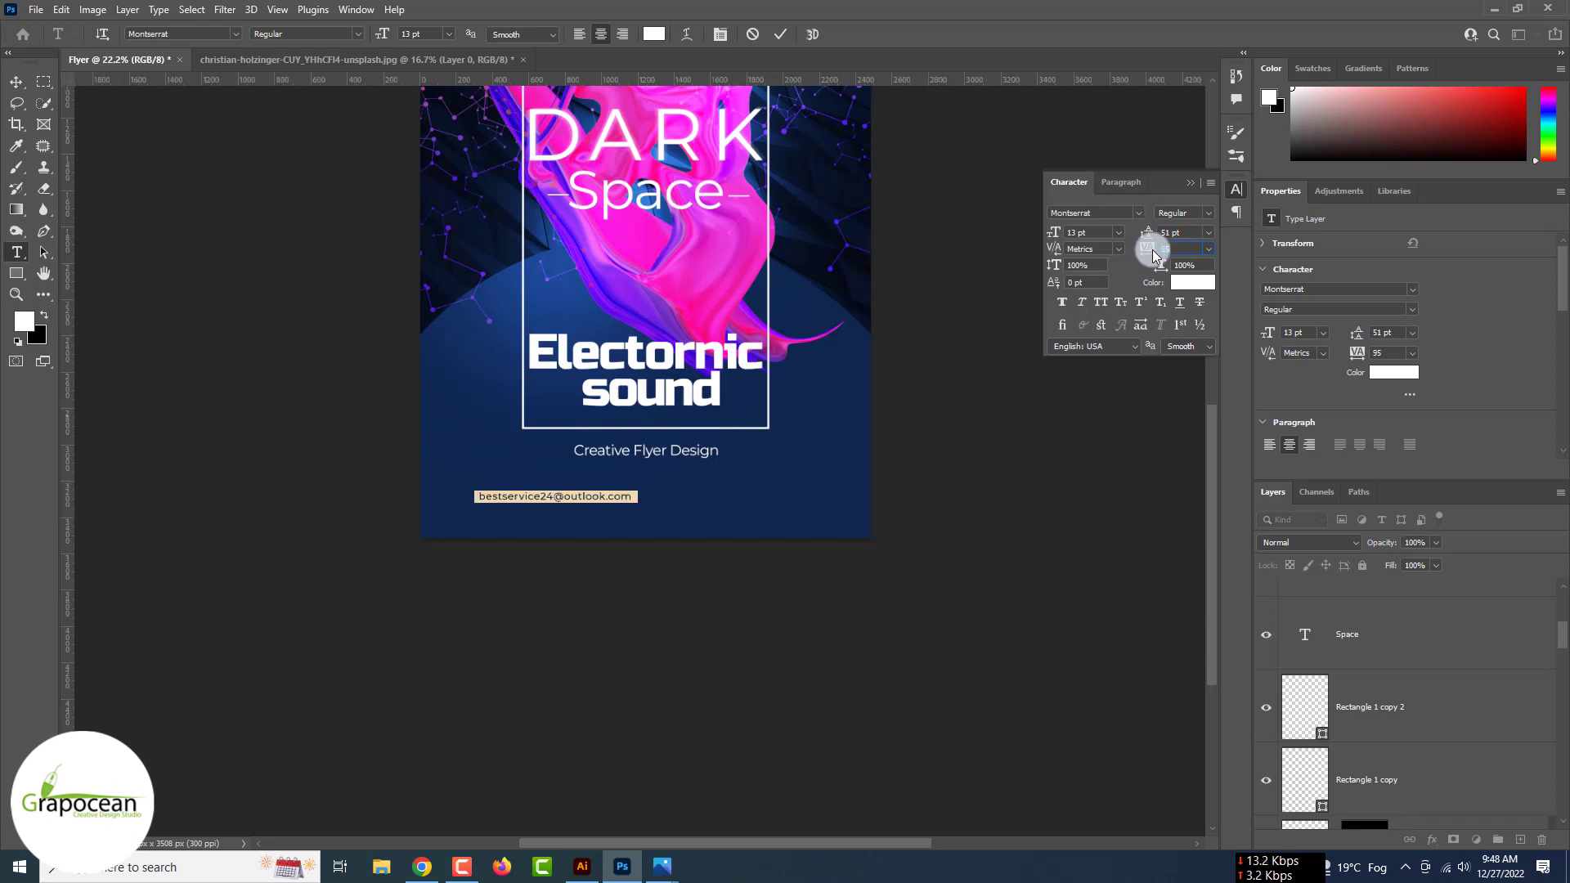
pyautogui.click(16, 82)
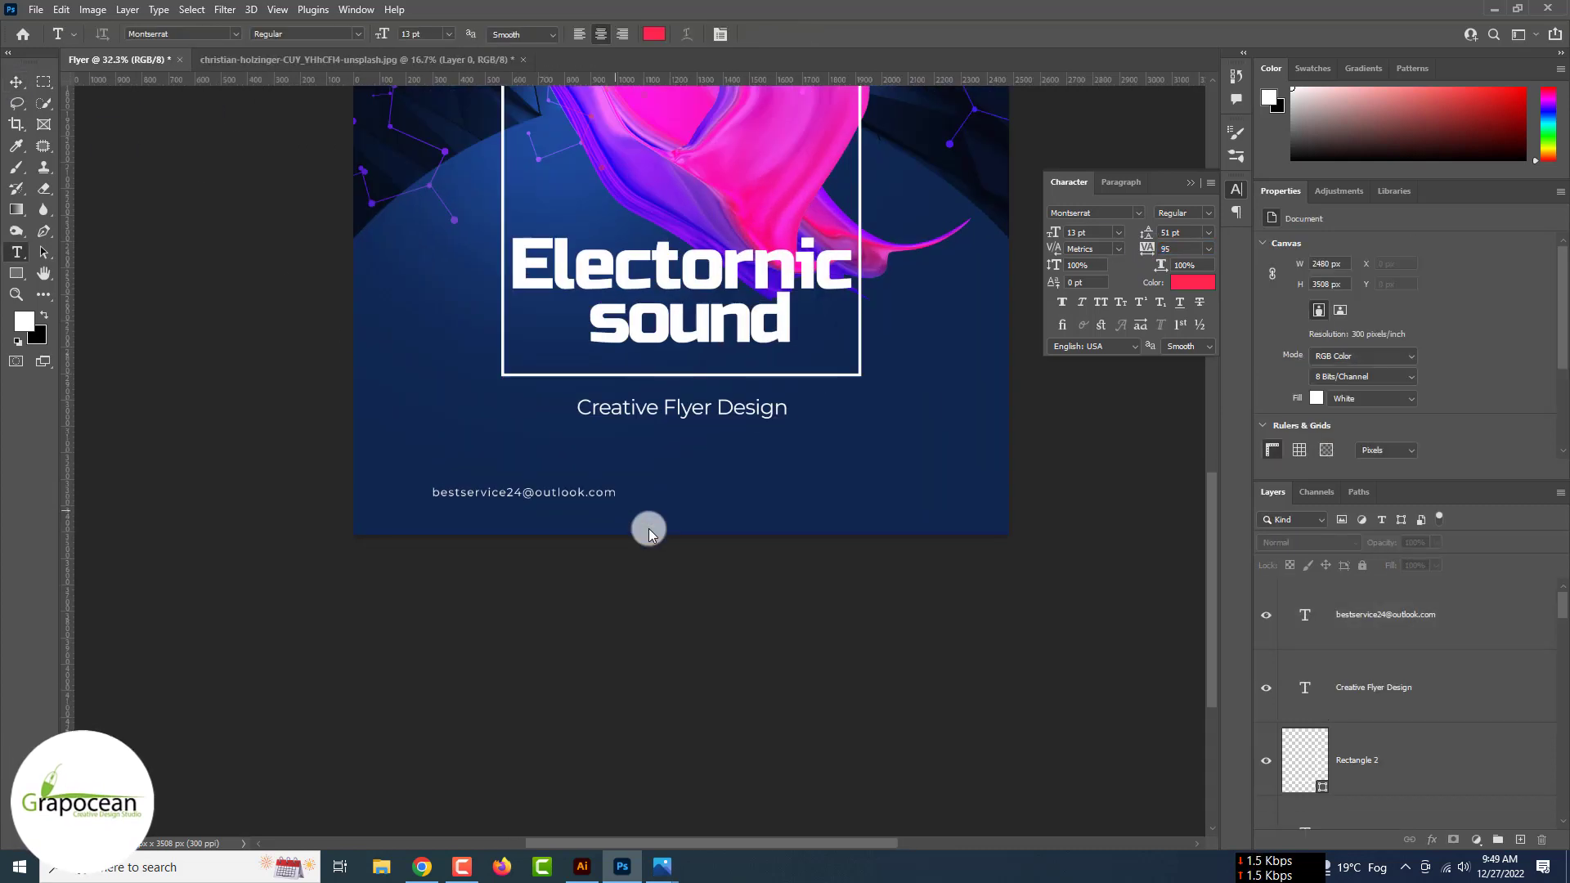
# - Colour the whole e-mail line #ff264f pink-red
pyautogui.scroll(4, 621, 507)
pyautogui.moveTo(615, 487); pyautogui.dragTo(130, 478)
pyautogui.click(652, 32)
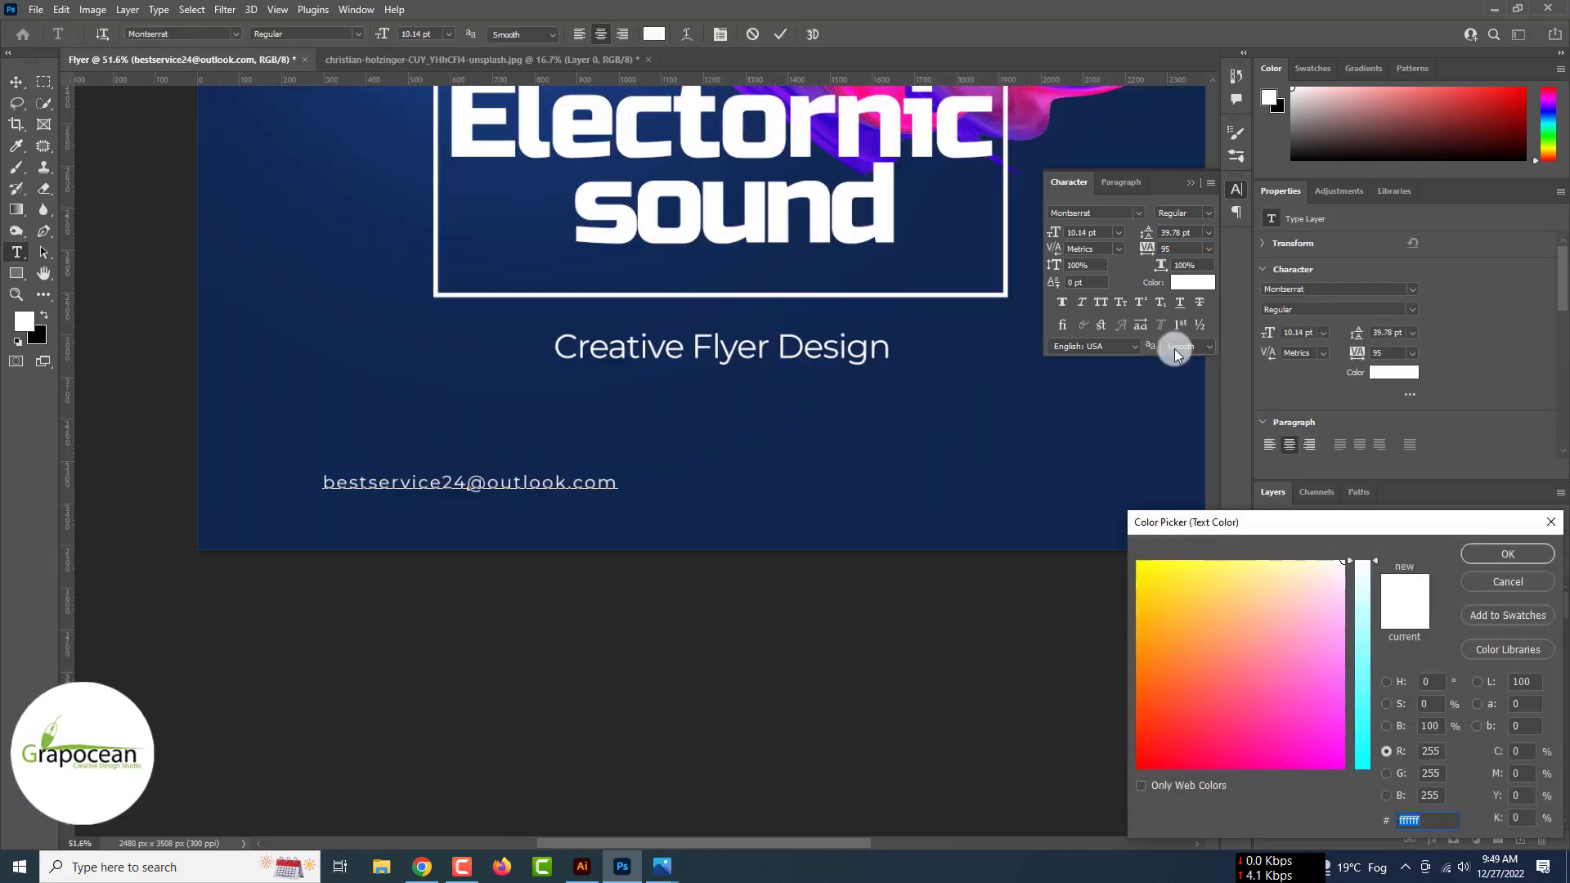
pyautogui.write('ff264f')
pyautogui.click(1511, 555)
pyautogui.click(13, 83)
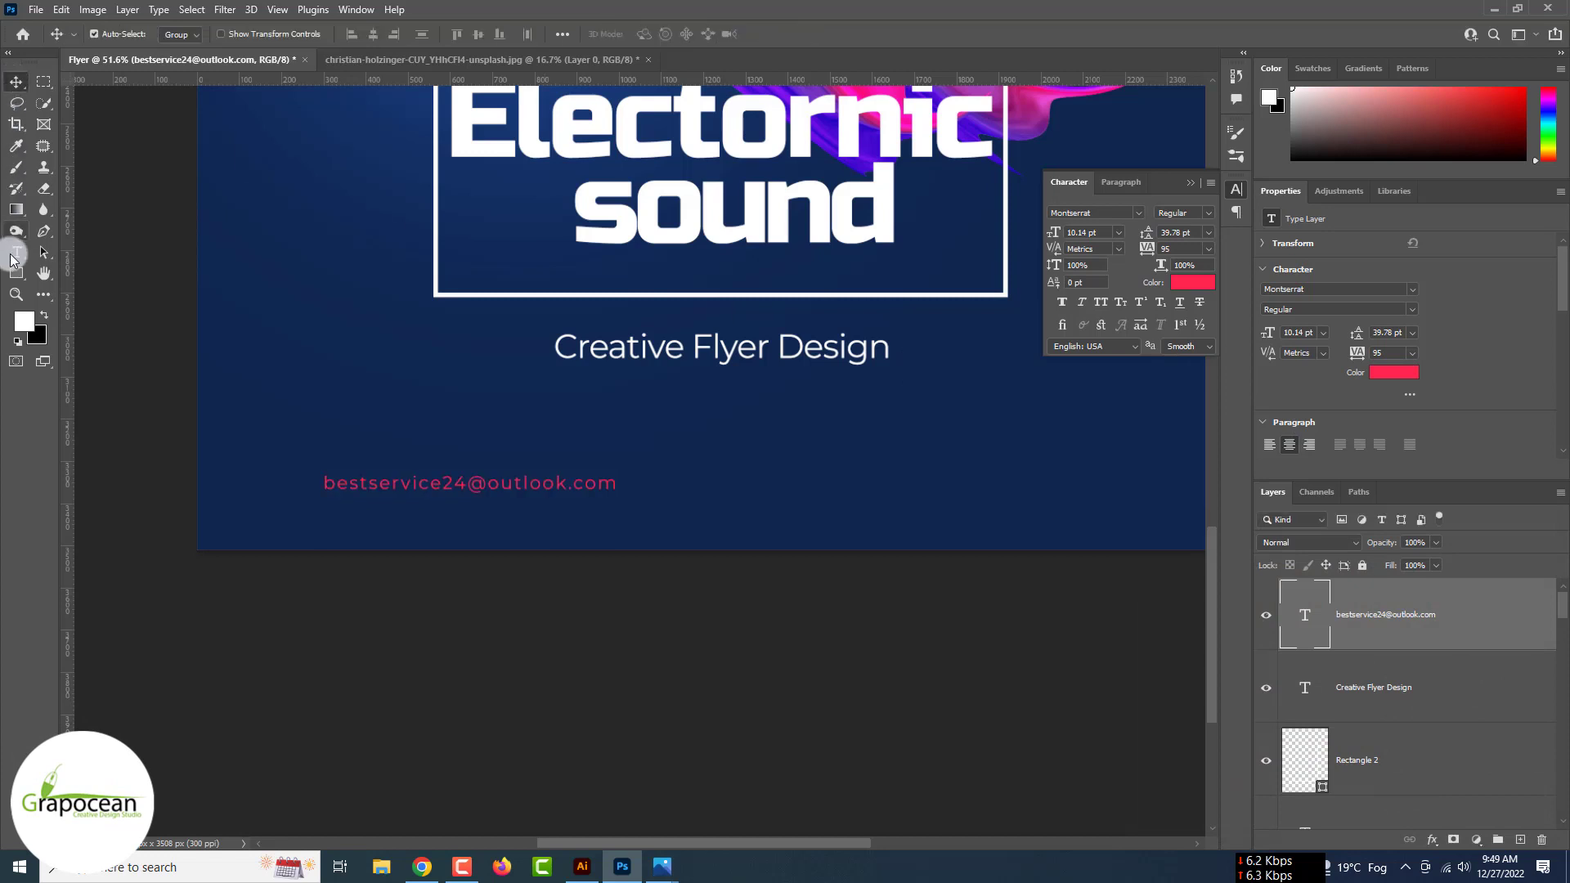
# - Select part of the word Electornic in the title text
pyautogui.click(17, 253)
pyautogui.scroll(-4, 467, 523)
pyautogui.moveTo(828, 242); pyautogui.dragTo(550, 140)
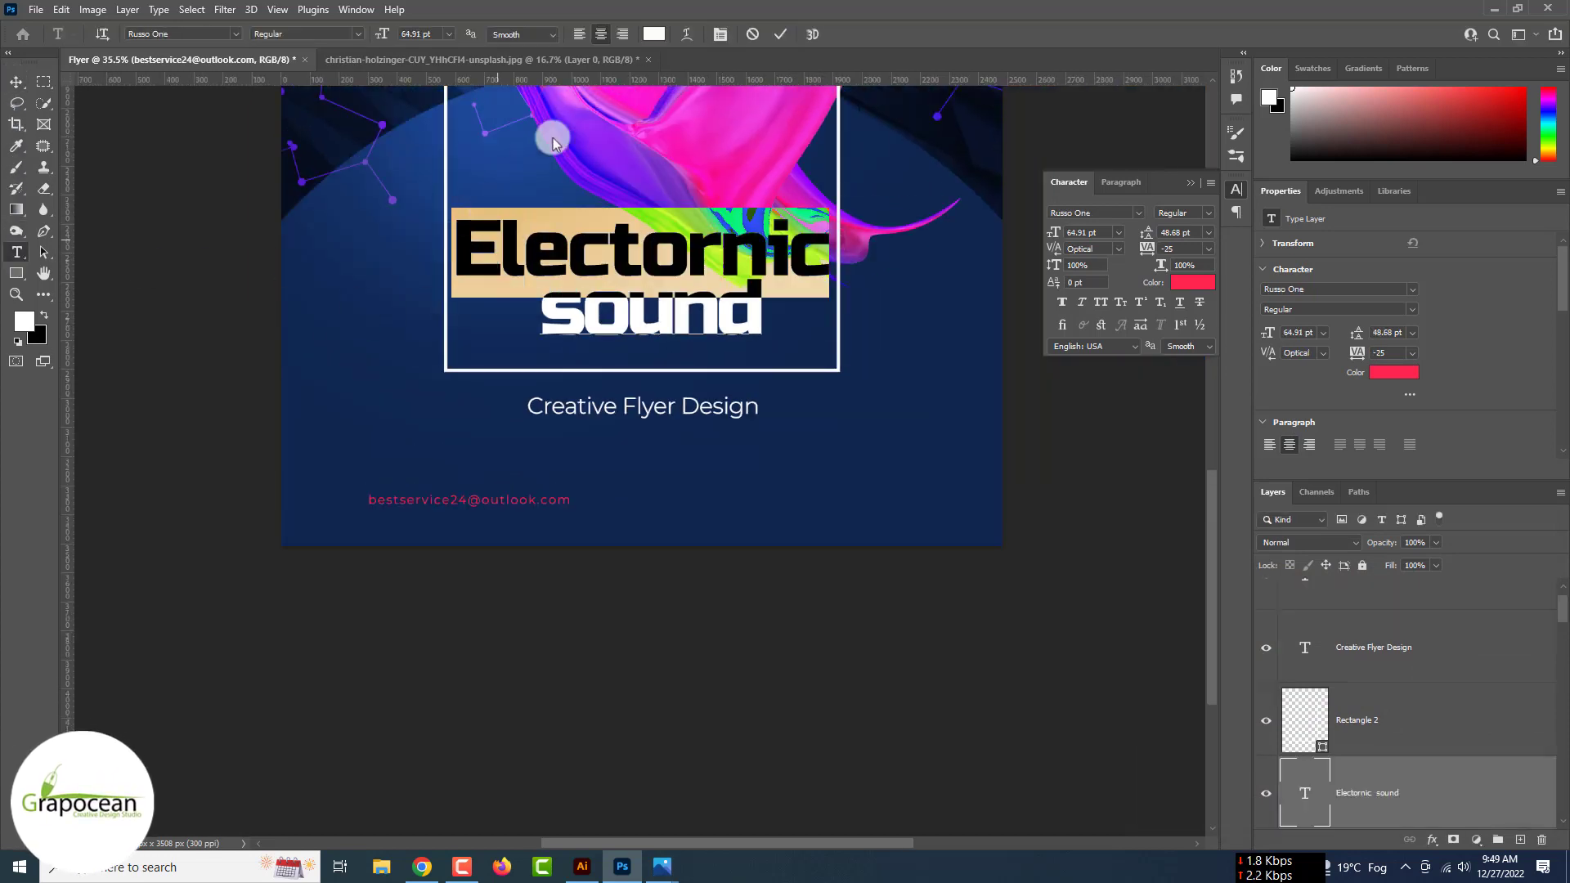
# - Try colouring Electornic #ff264f red, then undo the change
pyautogui.click(655, 34)
pyautogui.write('ff264f')
pyautogui.click(1525, 556)
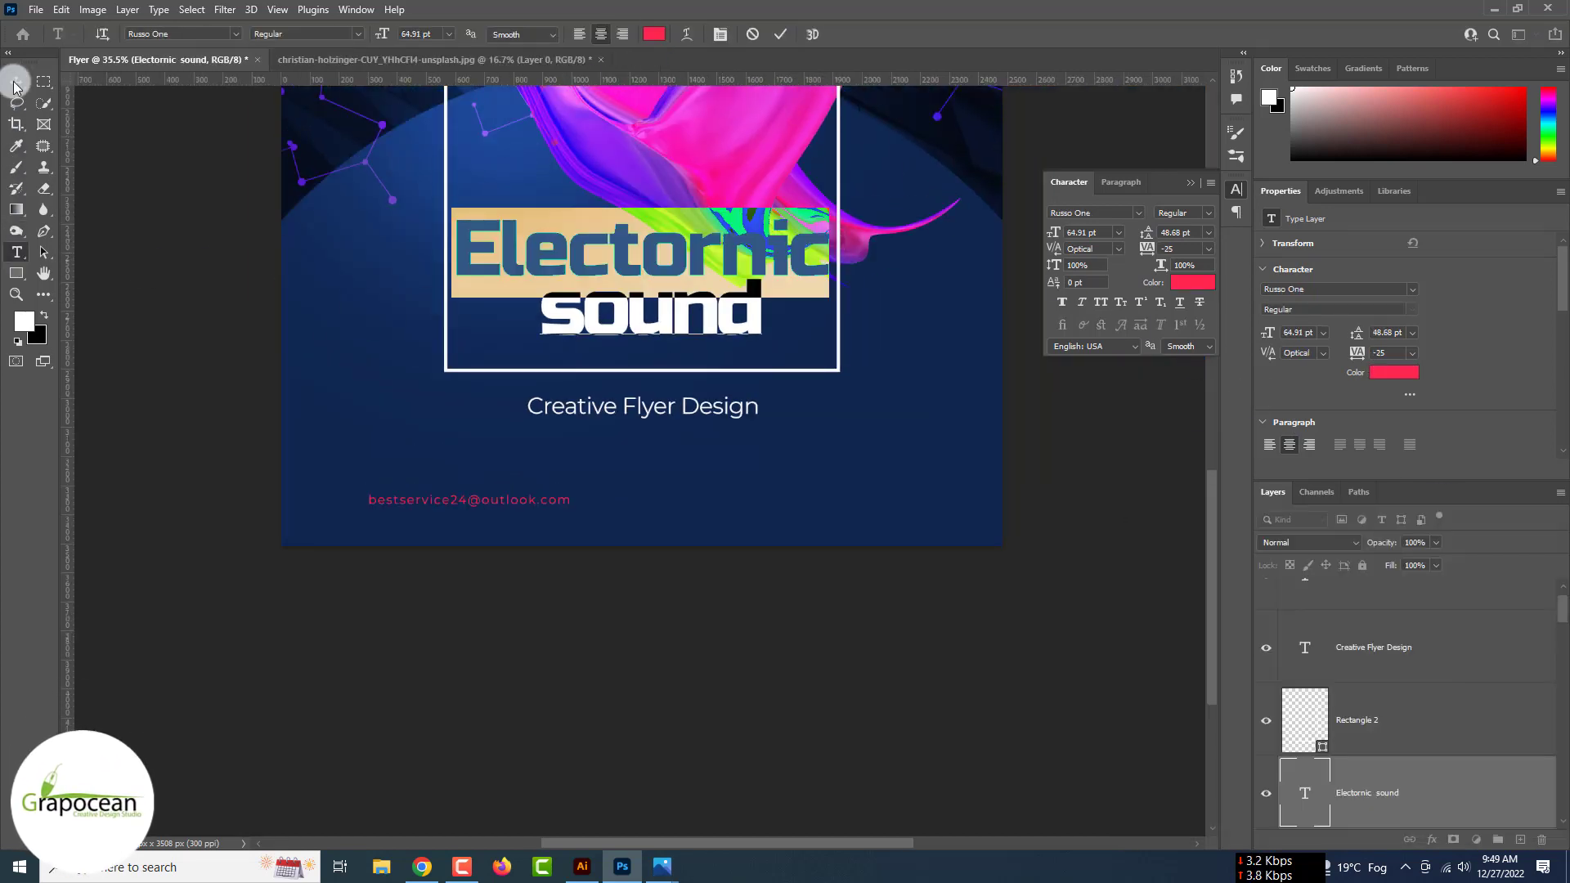
pyautogui.click(14, 84)
pyautogui.scroll(-3, 238, 354)
pyautogui.scroll(2, 238, 353)
pyautogui.scroll(1, 238, 353)
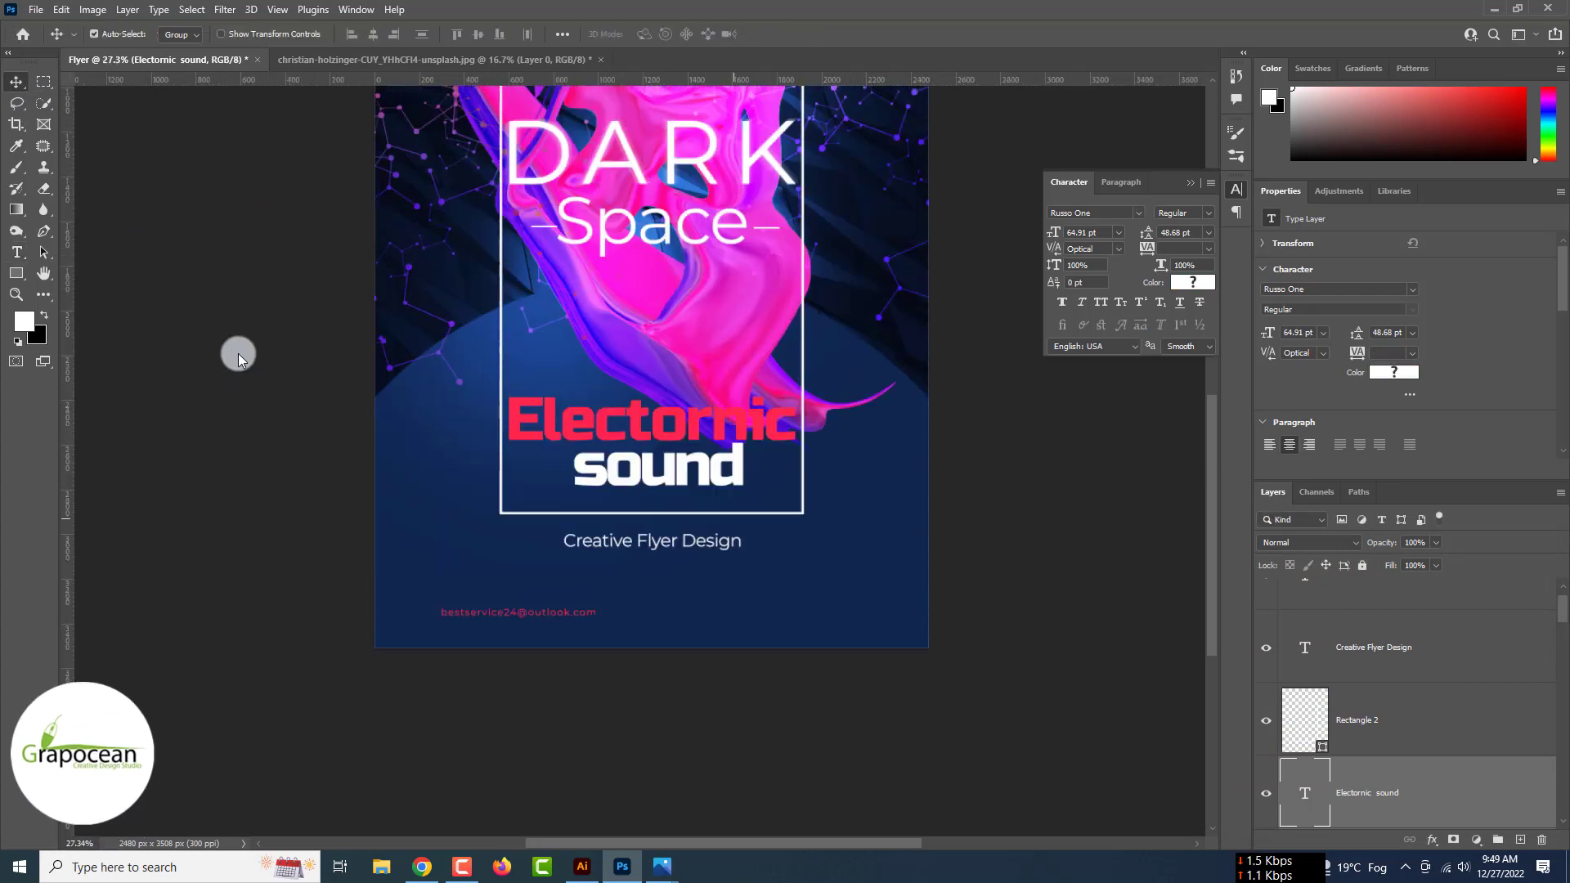
pyautogui.scroll(-2, 390, 395)
pyautogui.scroll(2, 695, 567)
pyautogui.hotkey('ctrl', 'z')
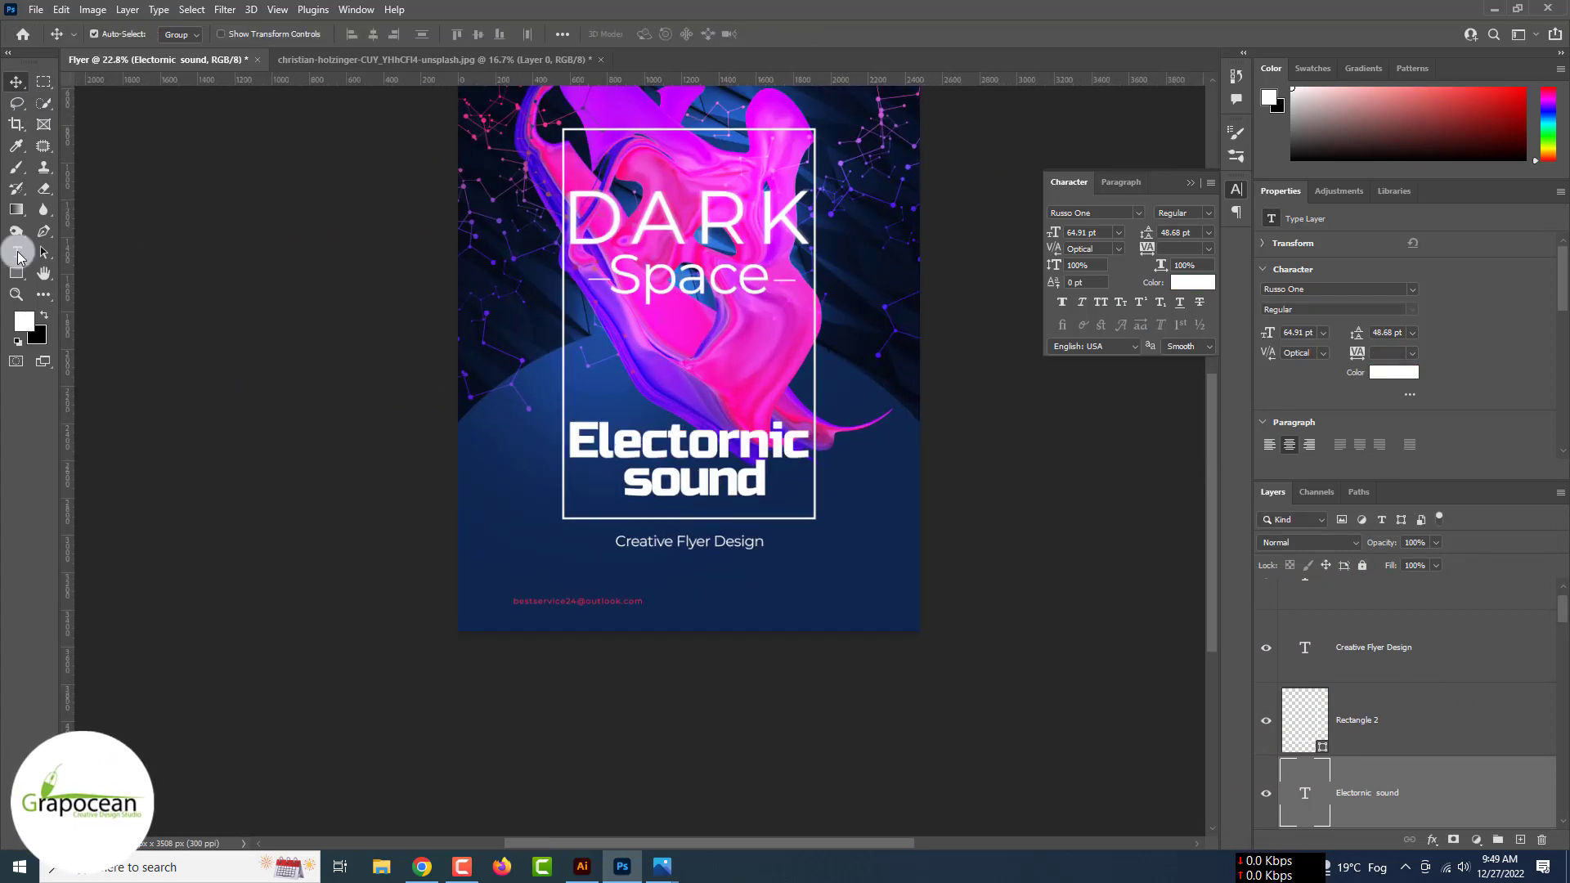
# - Enlarge 'sound' to 108 pt, left-align it and set 72 pt leading on the title
pyautogui.click(17, 252)
pyautogui.doubleClick(726, 487)
pyautogui.hotkey('ctrl', 'a')
pyautogui.click(727, 483)
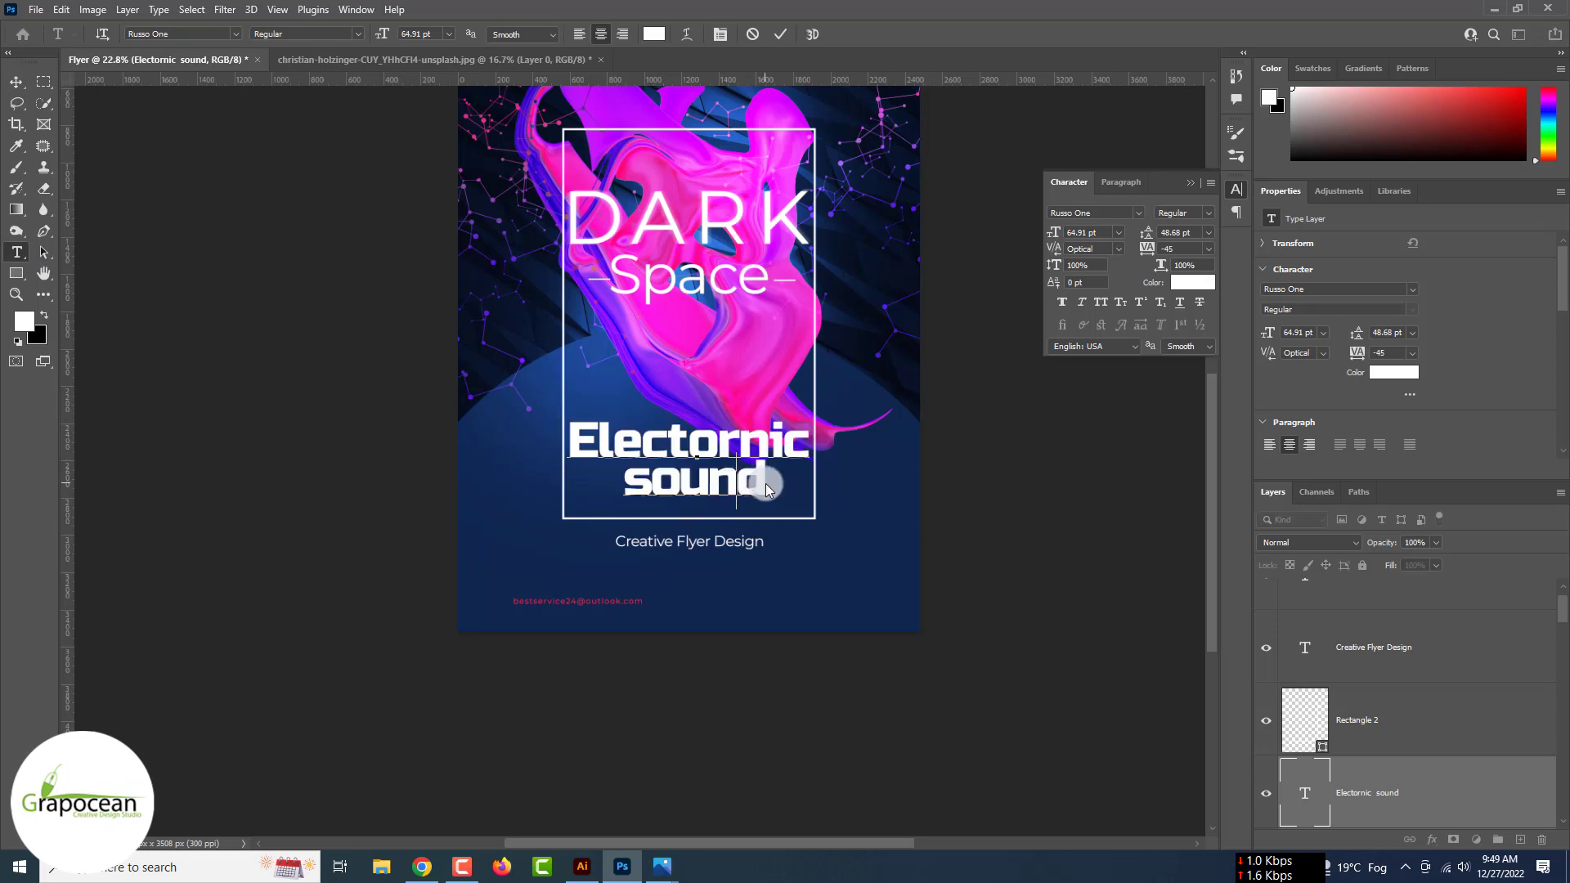
pyautogui.moveTo(766, 484); pyautogui.dragTo(487, 458)
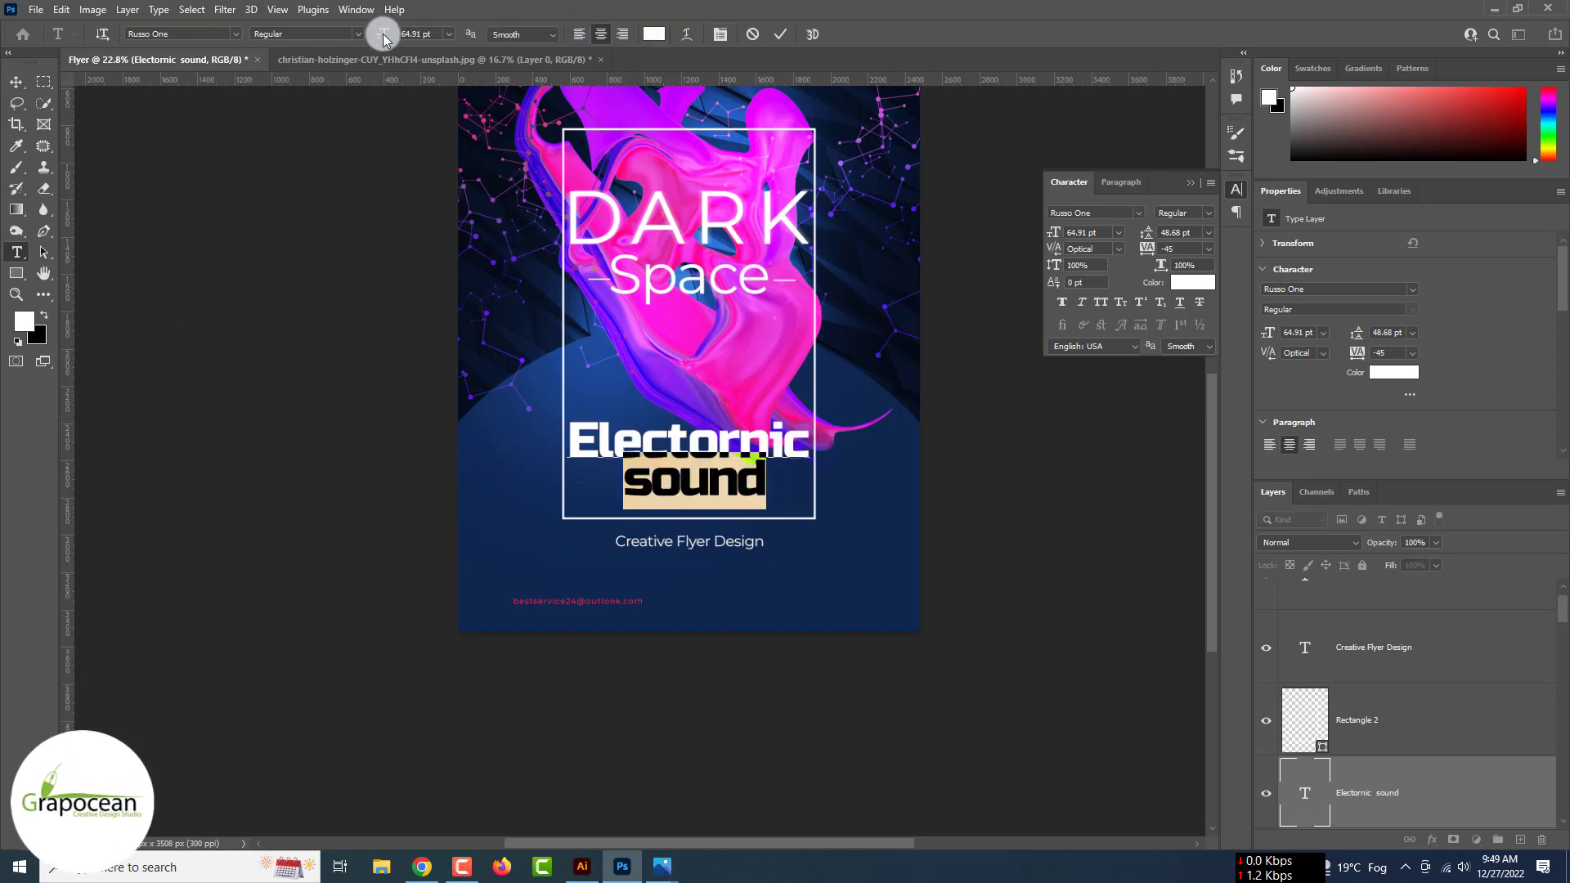
pyautogui.moveTo(407, 42); pyautogui.dragTo(422, 46)
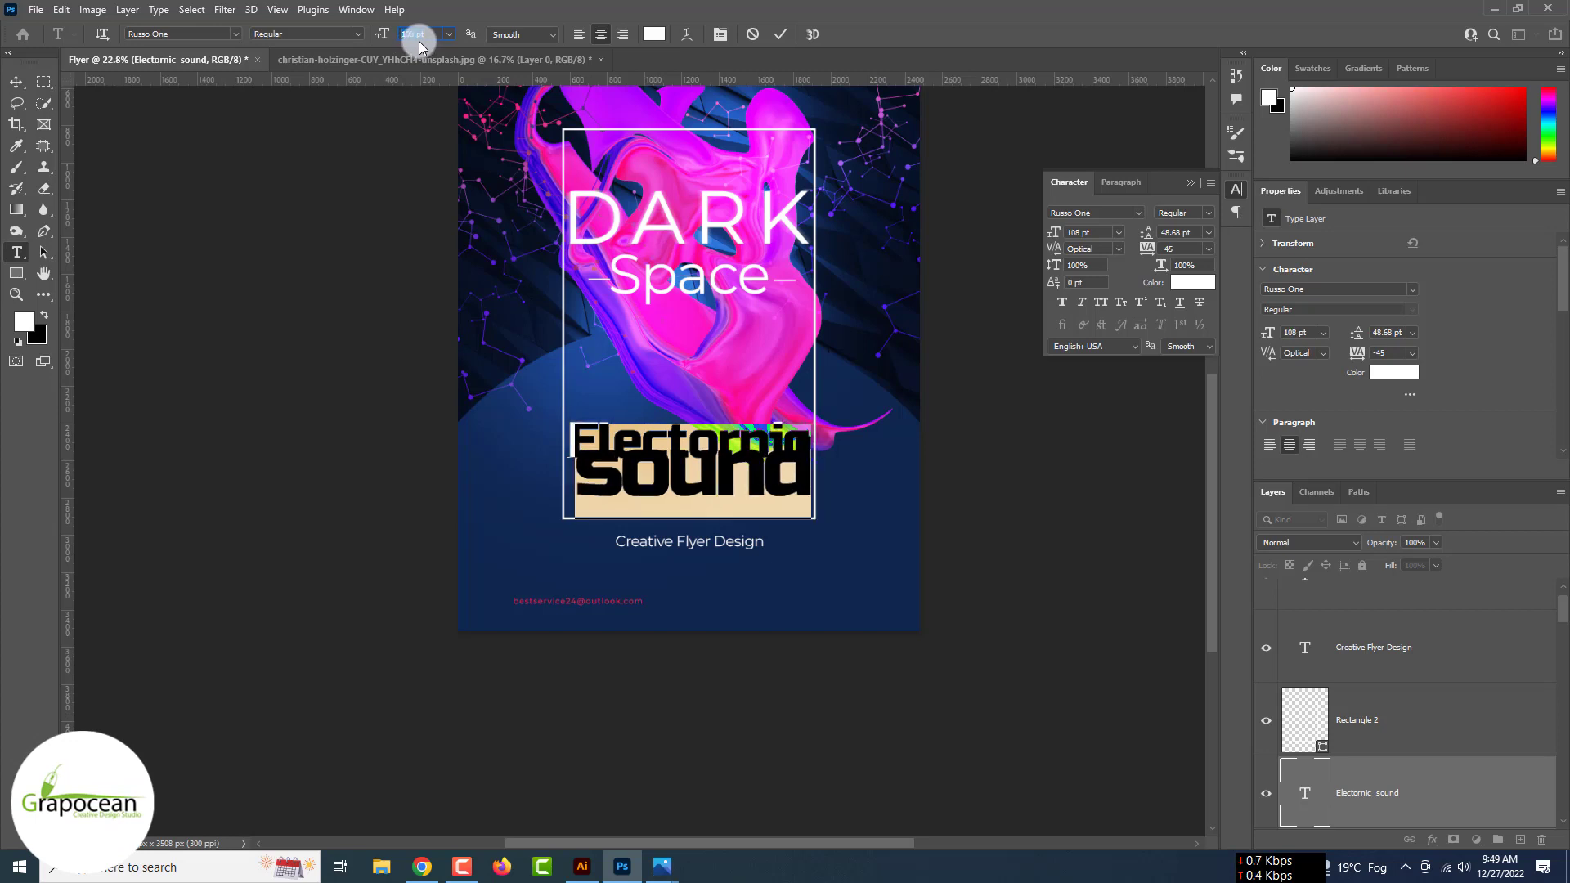
pyautogui.click(579, 34)
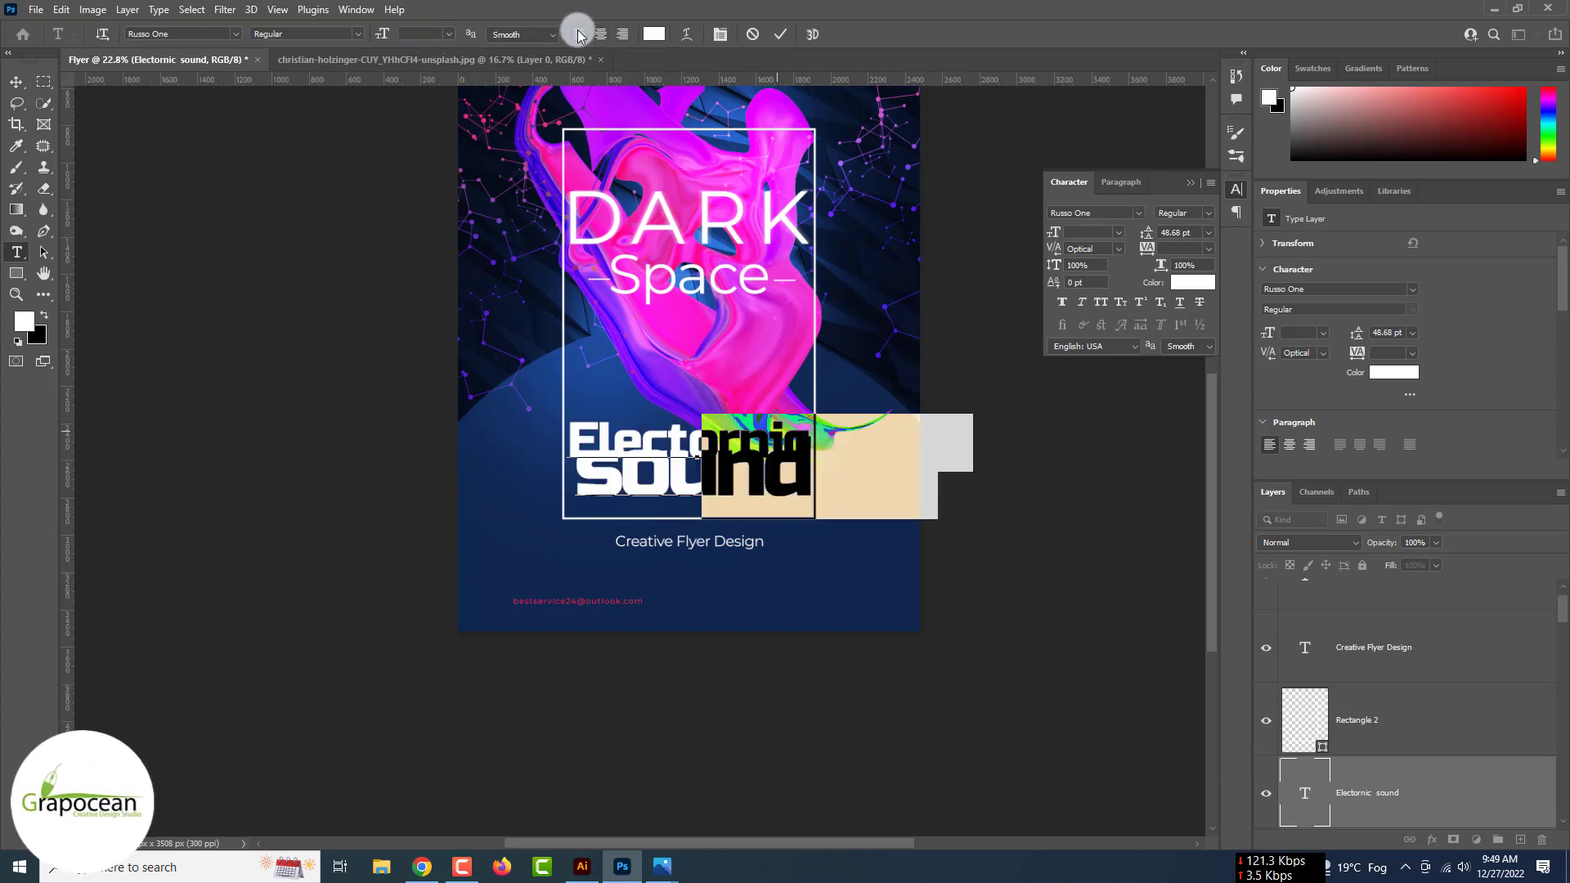
pyautogui.moveTo(1146, 235); pyautogui.dragTo(1179, 242)
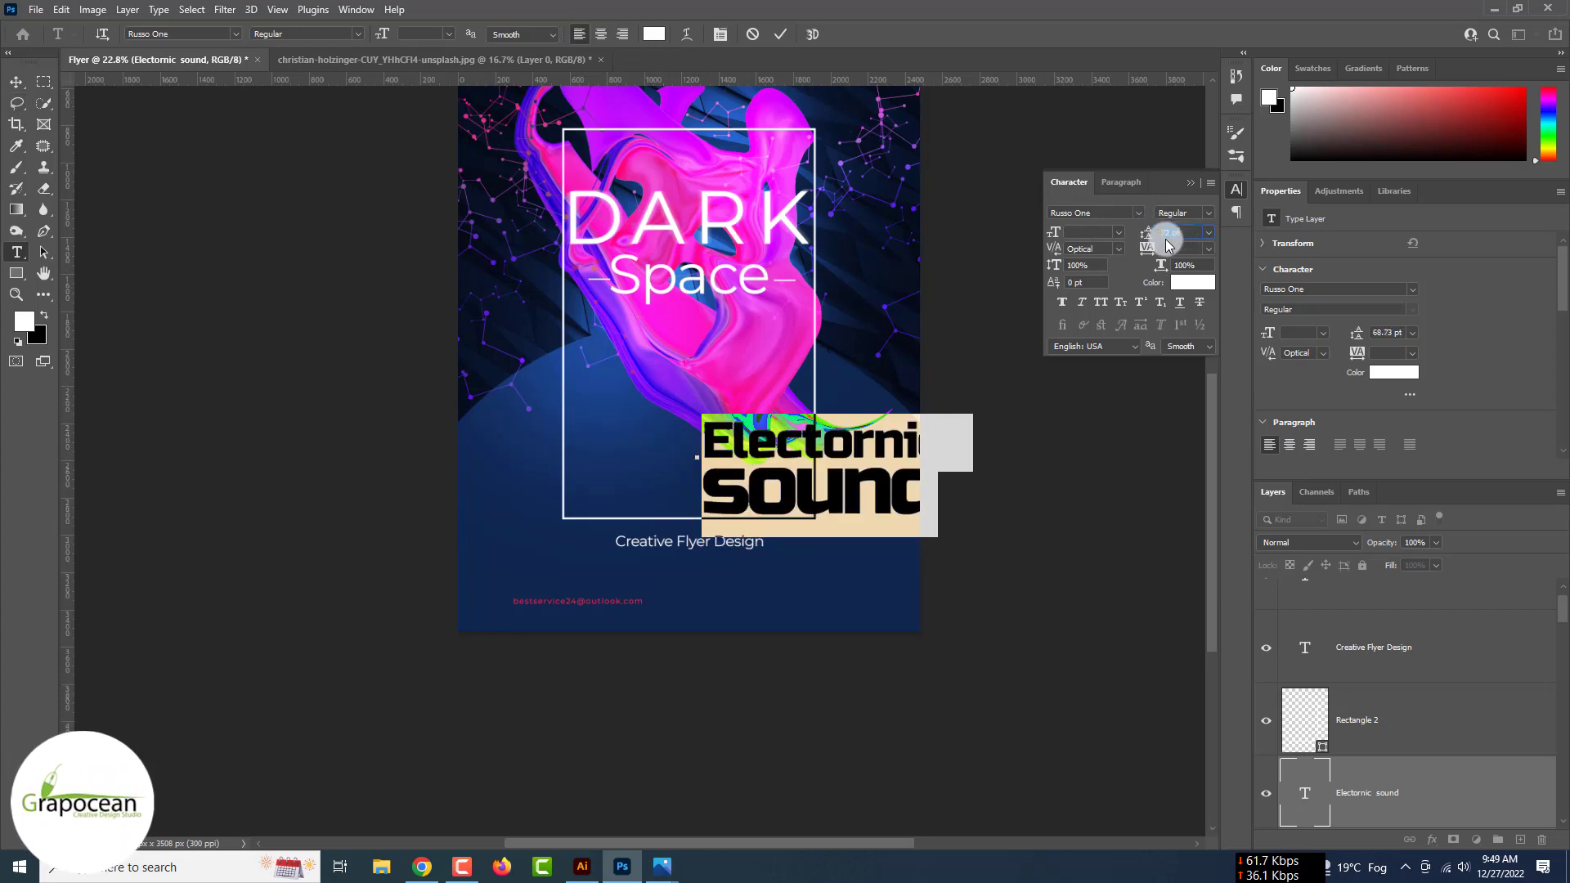
pyautogui.click(16, 82)
# - Move the title inside the white frame and colour 'sound' #ff264f
pyautogui.moveTo(822, 495); pyautogui.dragTo(724, 482)
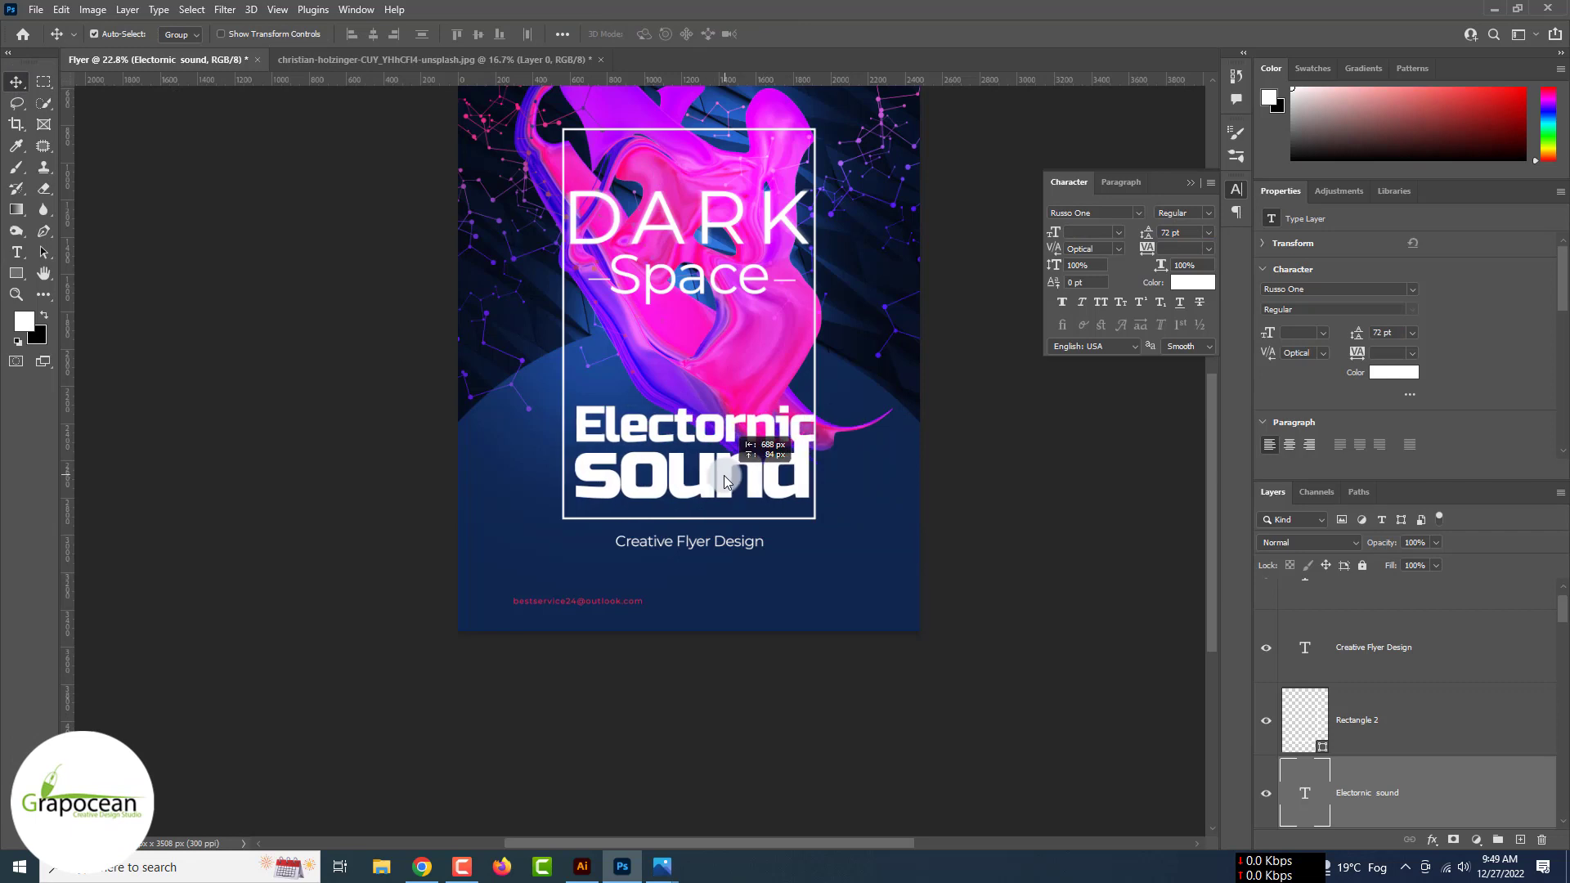
pyautogui.click(17, 252)
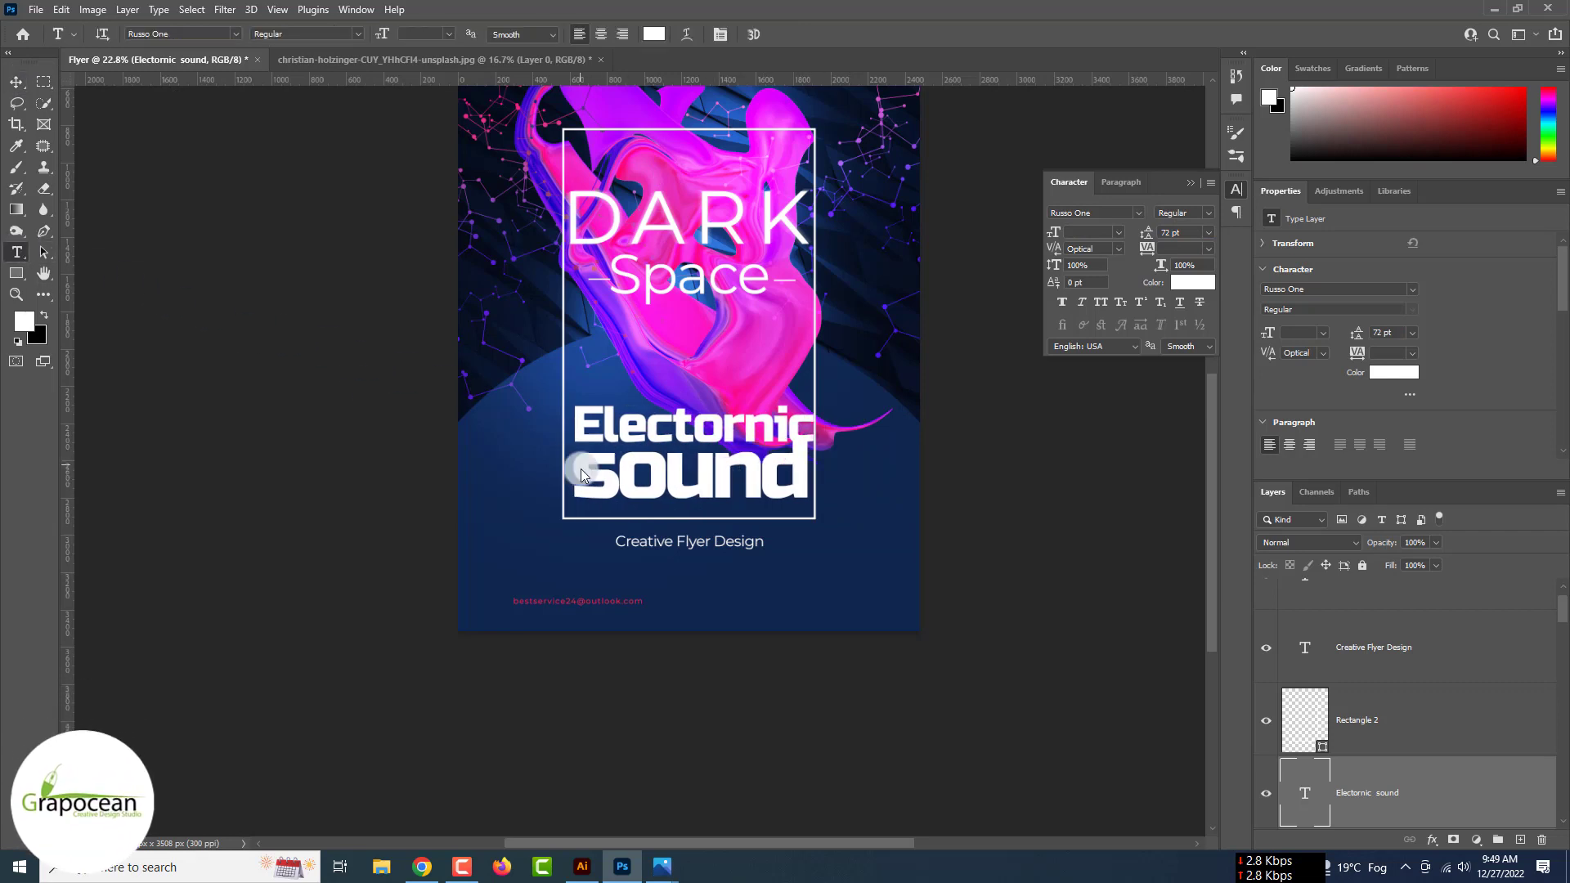
pyautogui.moveTo(583, 526); pyautogui.dragTo(886, 481)
pyautogui.click(652, 33)
pyautogui.hotkey('ctrl', 'v')
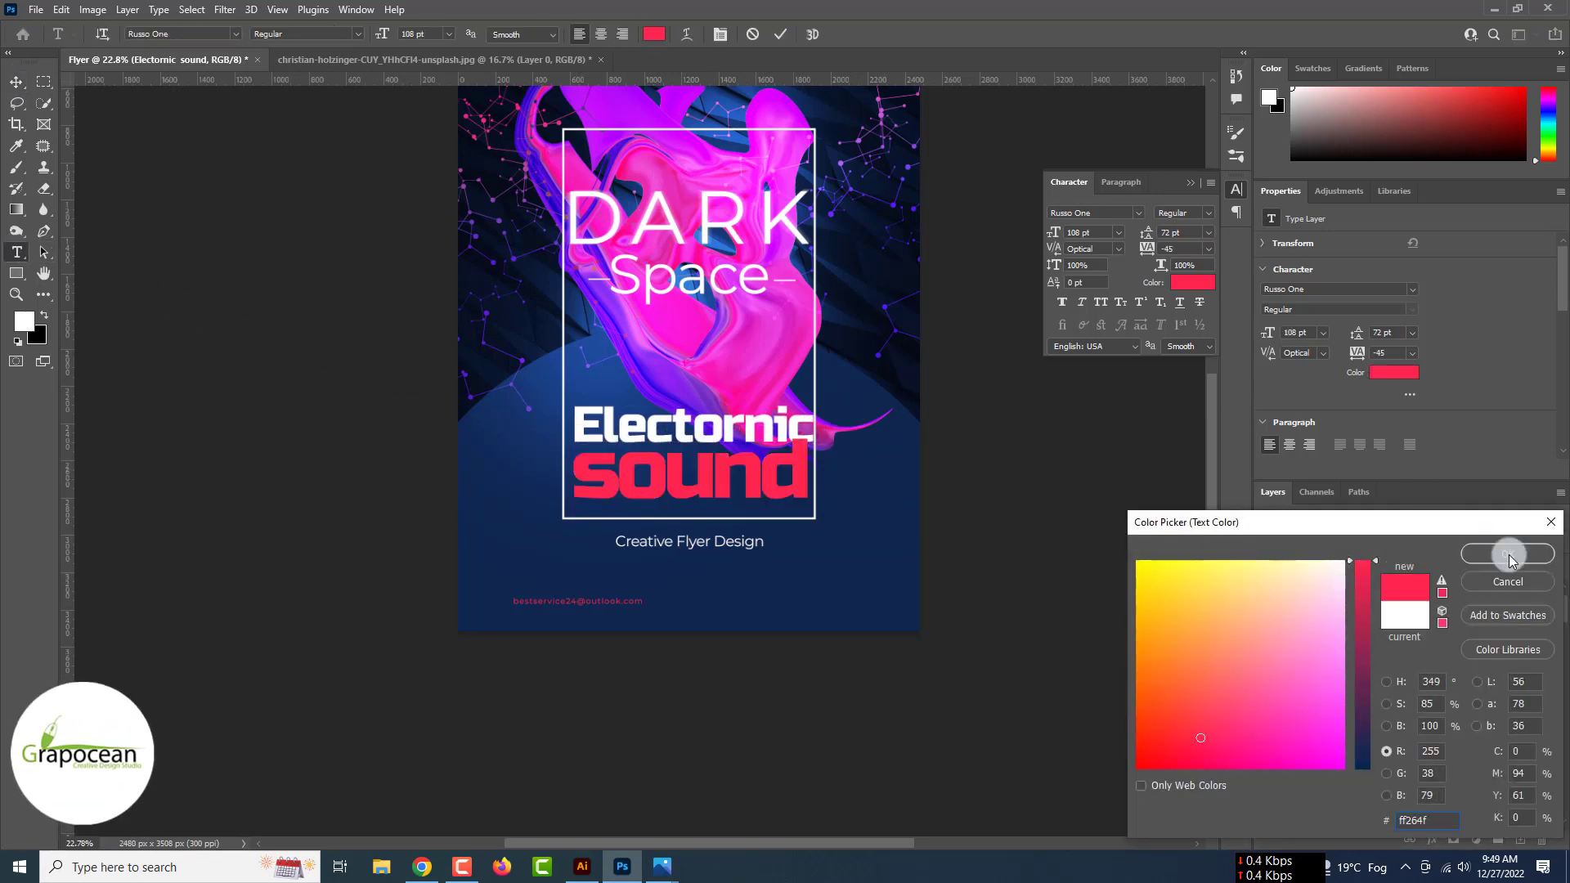
pyautogui.click(1509, 554)
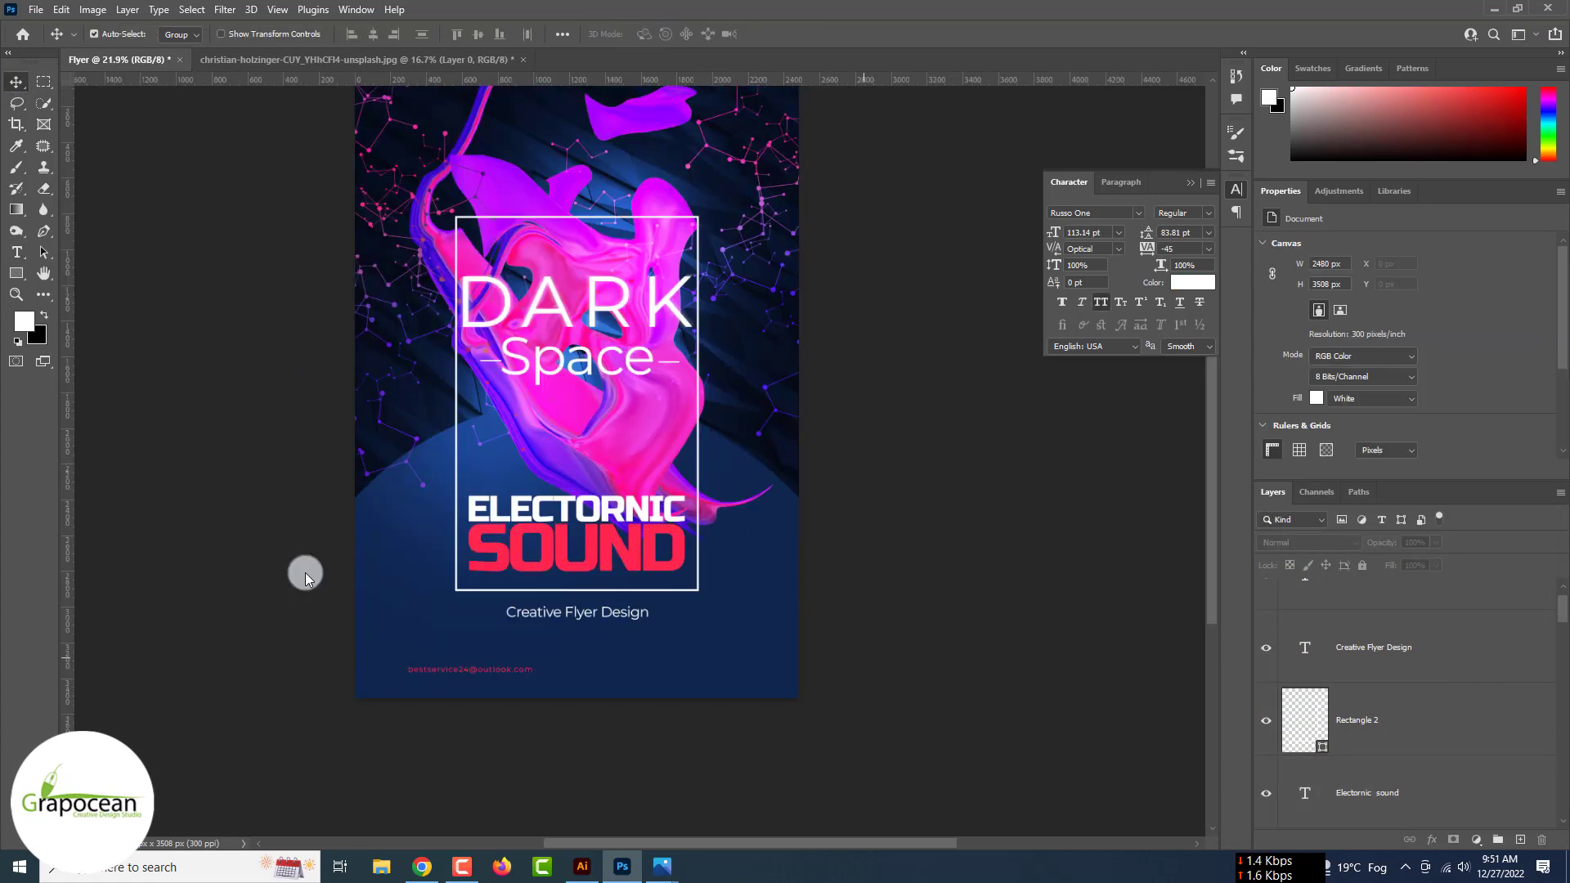
# - Reposition the e-mail line and move Creative Flyer Design up under Space
pyautogui.moveTo(513, 670); pyautogui.dragTo(615, 670)
pyautogui.moveTo(601, 620); pyautogui.dragTo(601, 434)
pyautogui.click(823, 768)
pyautogui.scroll(5, 581, 661)
pyautogui.moveTo(614, 664)
pyautogui.mouseDown()
pyautogui.moveTo(606, 630)
pyautogui.moveTo(618, 669)
pyautogui.mouseUp()
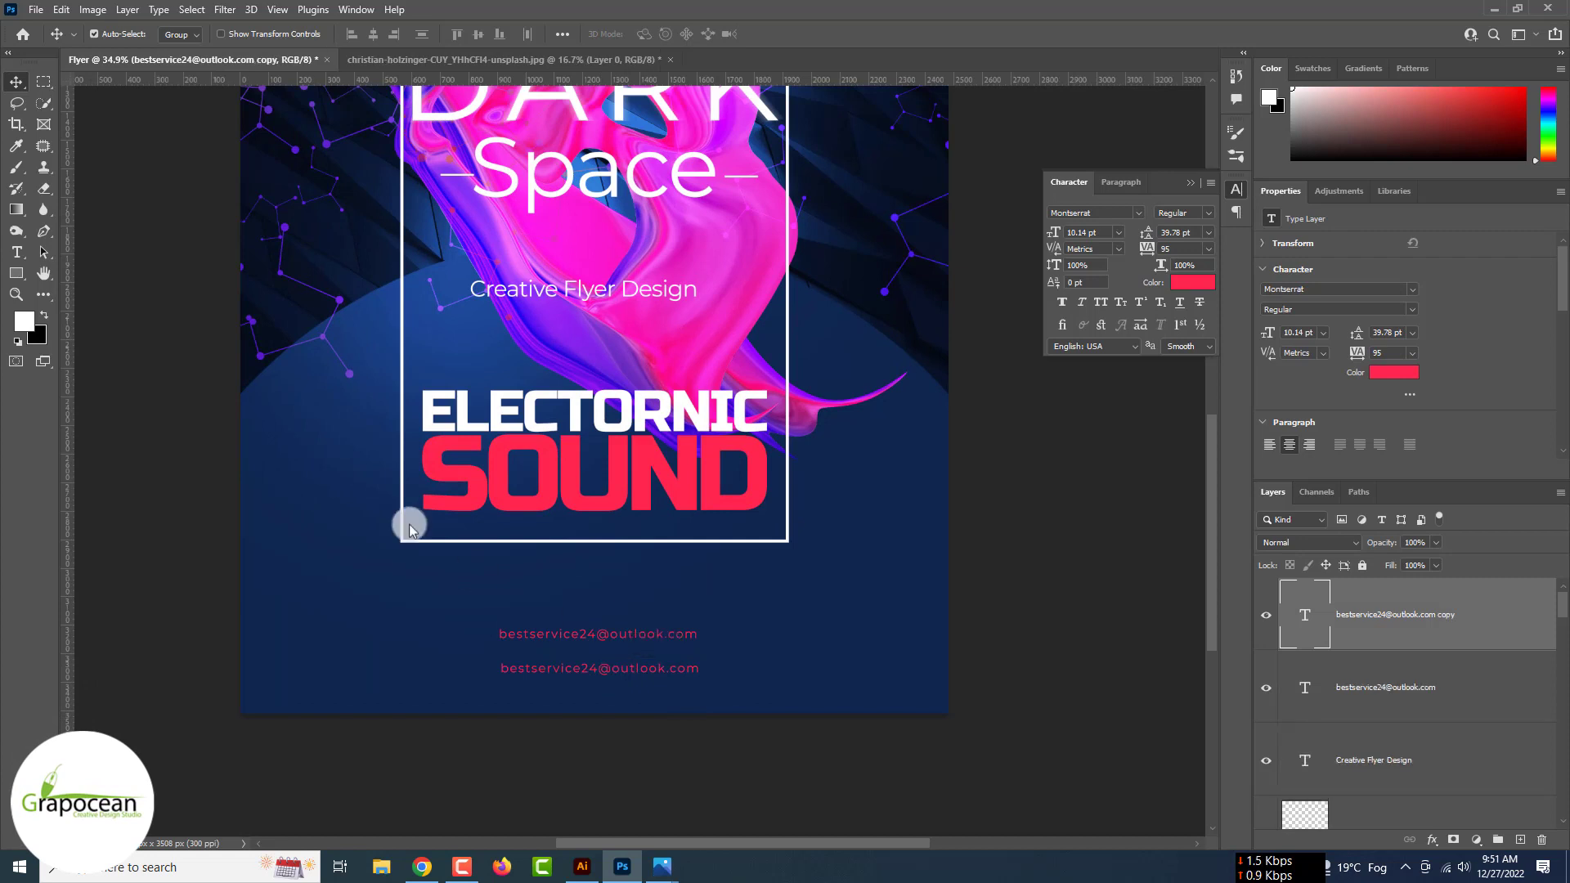
pyautogui.click(25, 250)
pyautogui.tripleClick(502, 672)
pyautogui.write('ww')
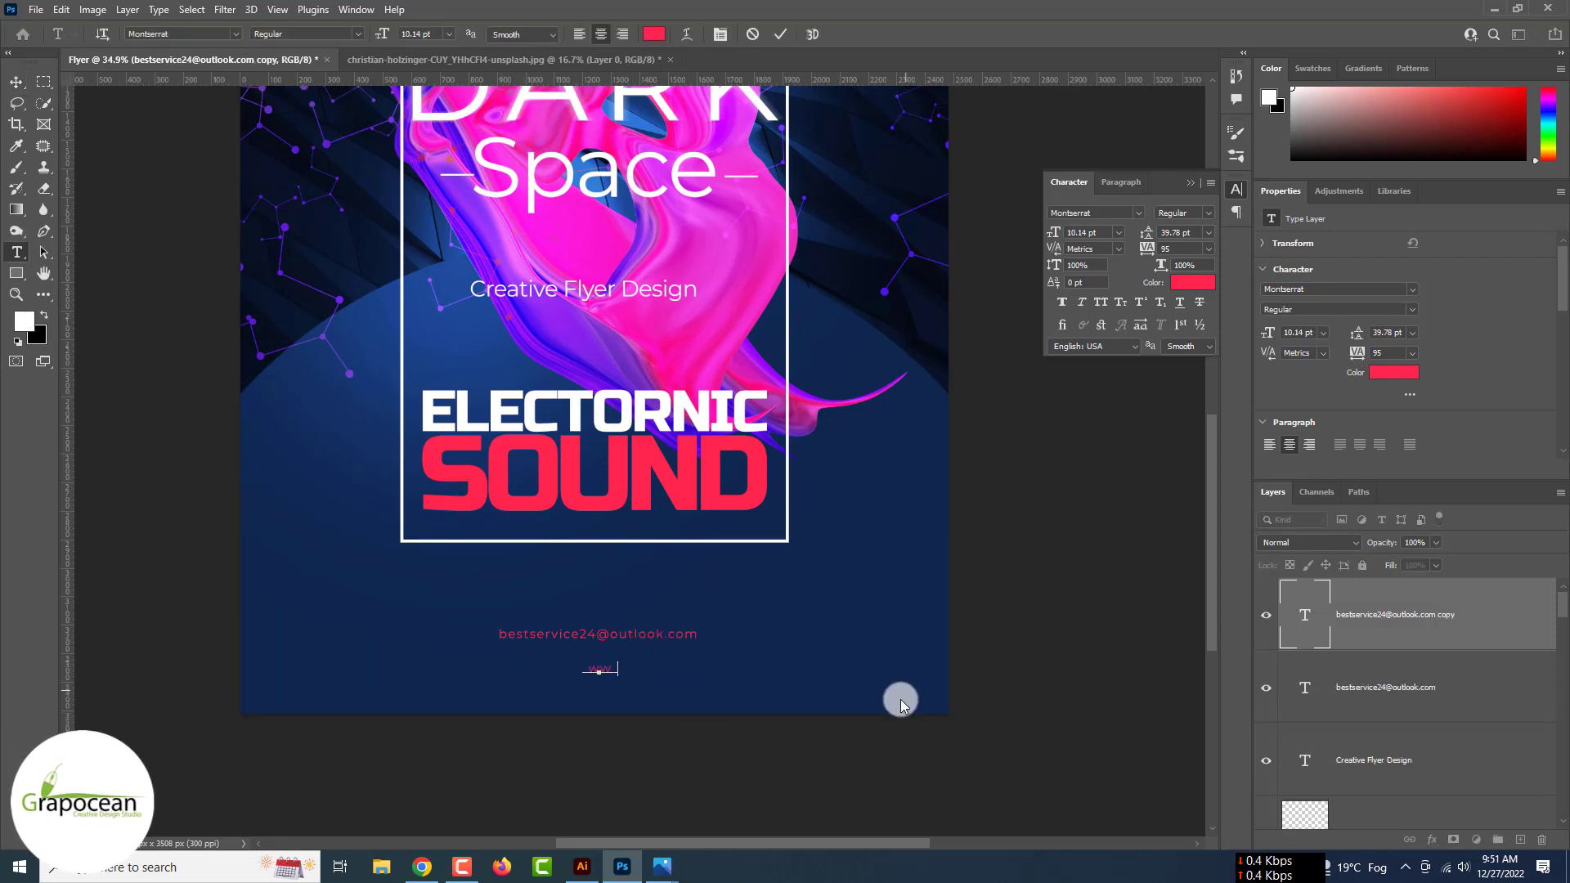
pyautogui.write('w.grapocean.com')
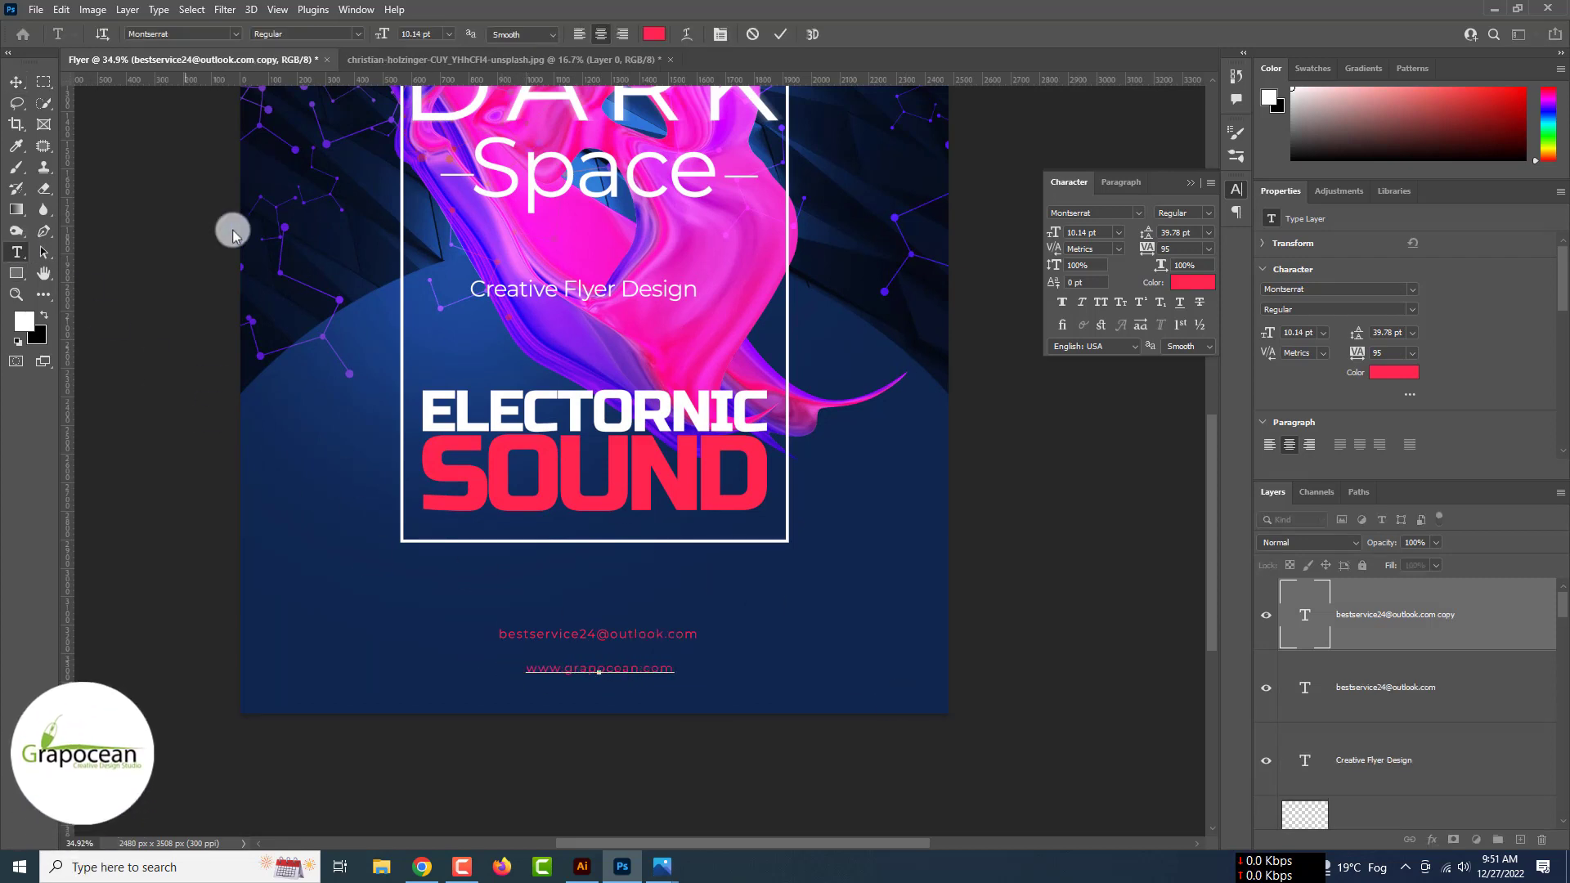
pyautogui.click(16, 82)
# - Centre the website and e-mail lines horizontally on the page, then fit the flyer in view
pyautogui.scroll(3, 630, 679)
pyautogui.hotkey('ctrl', 'a')
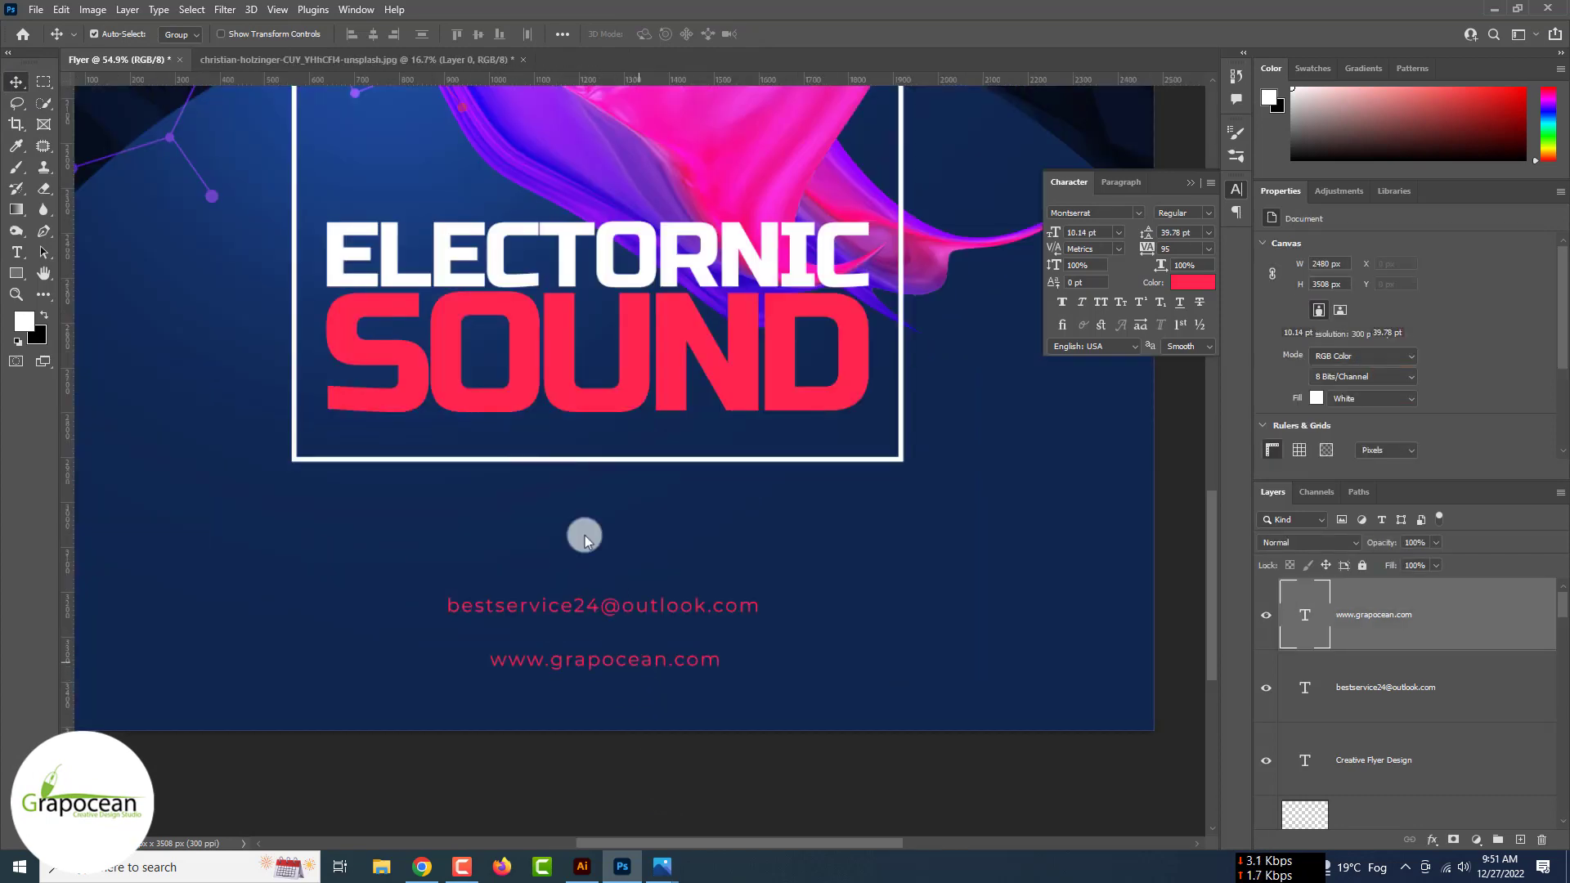
pyautogui.click(377, 34)
pyautogui.press('m')
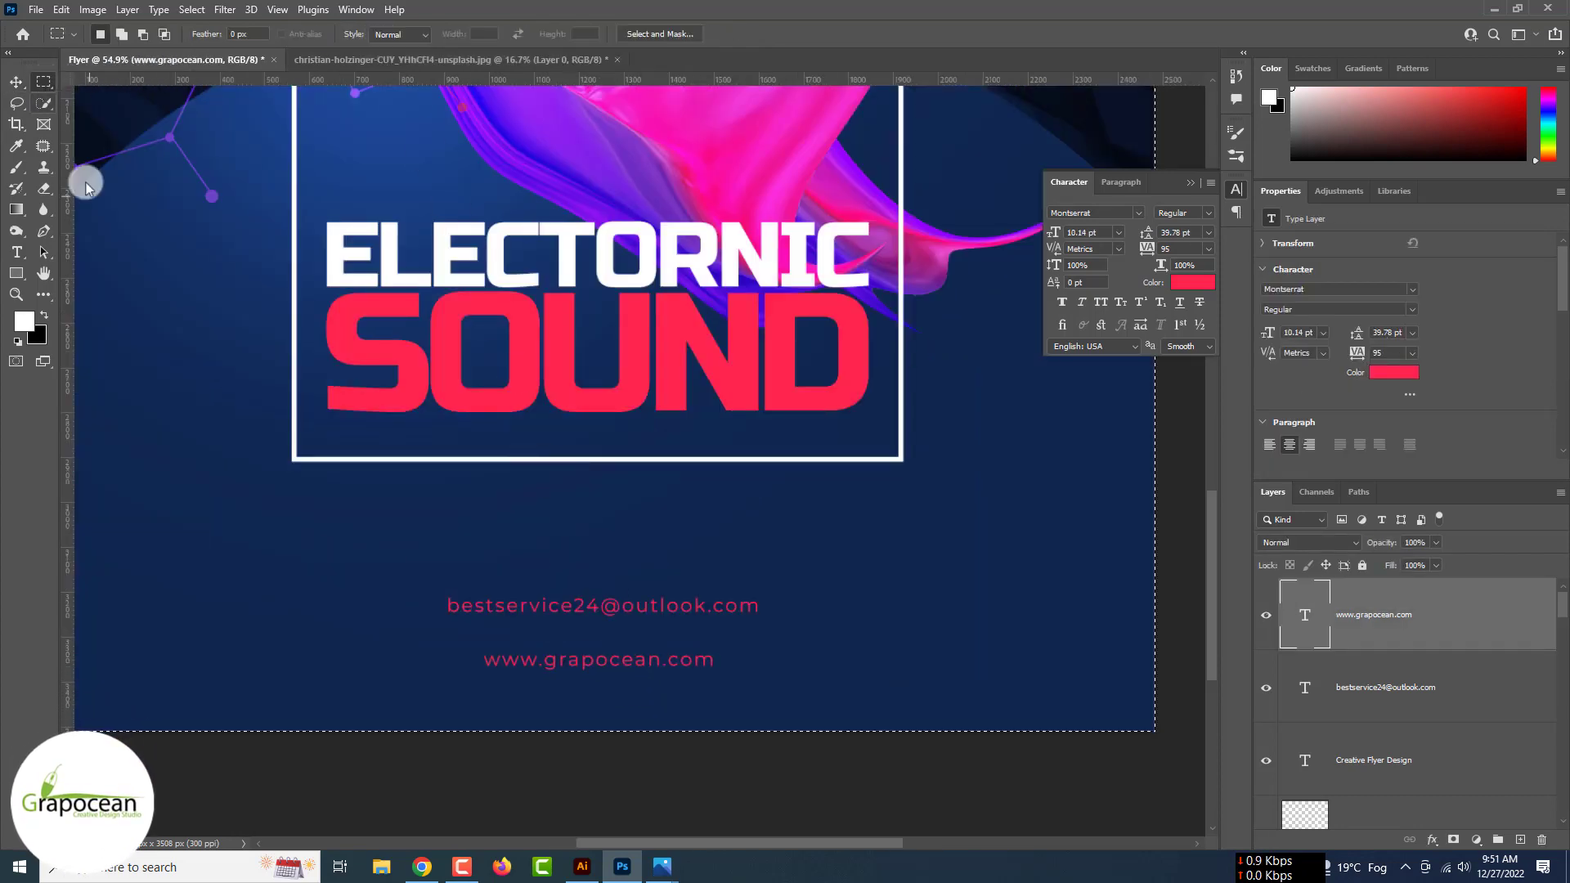
pyautogui.click(1362, 697)
pyautogui.press('v')
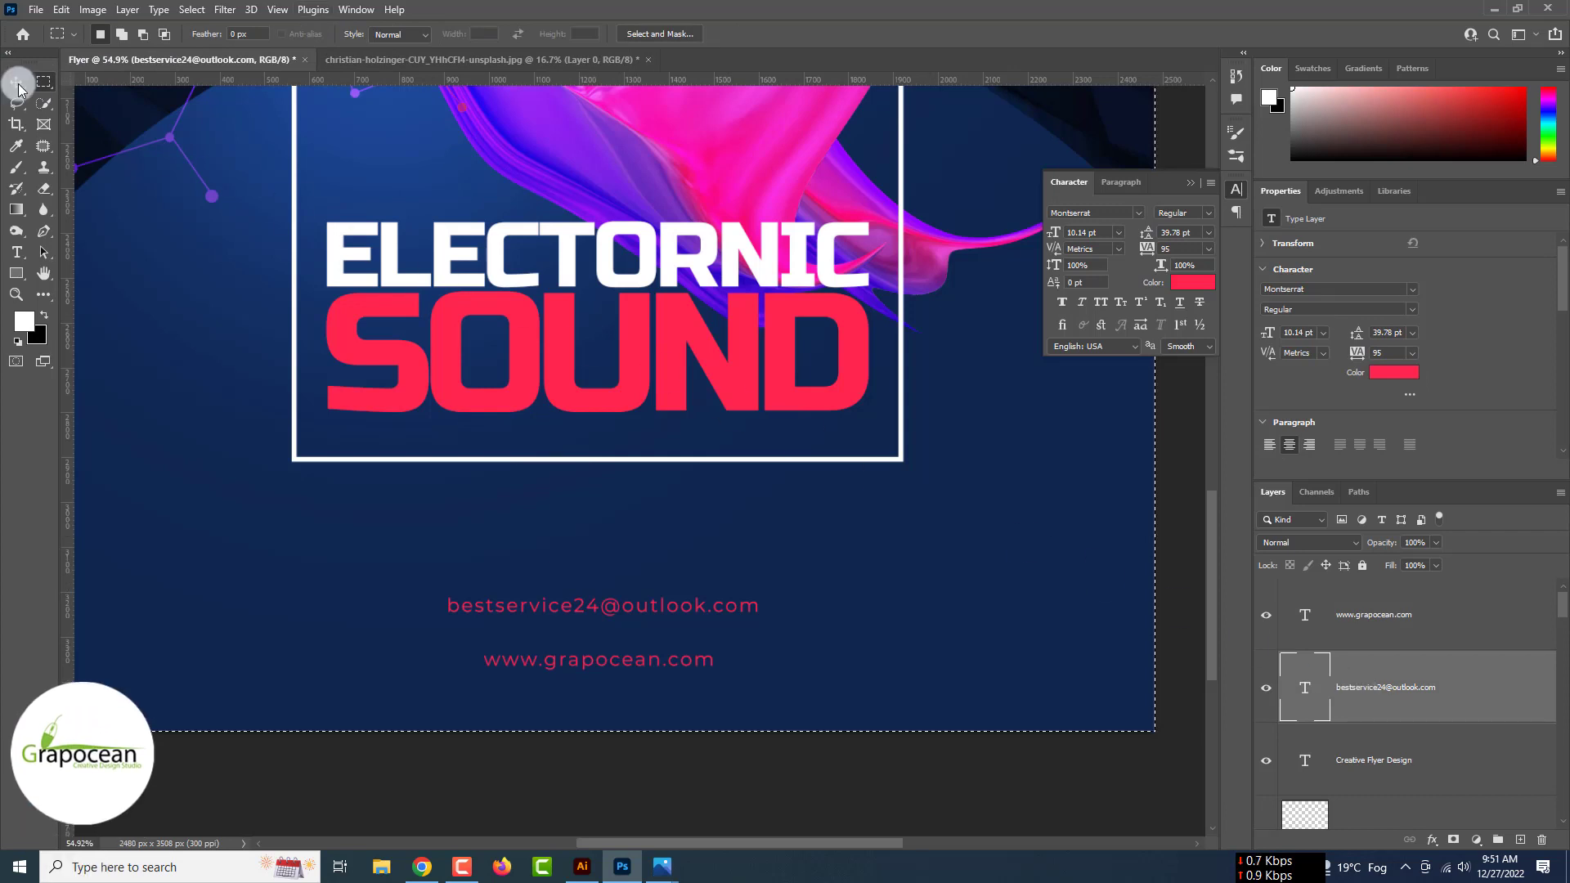
pyautogui.click(375, 33)
pyautogui.press('m')
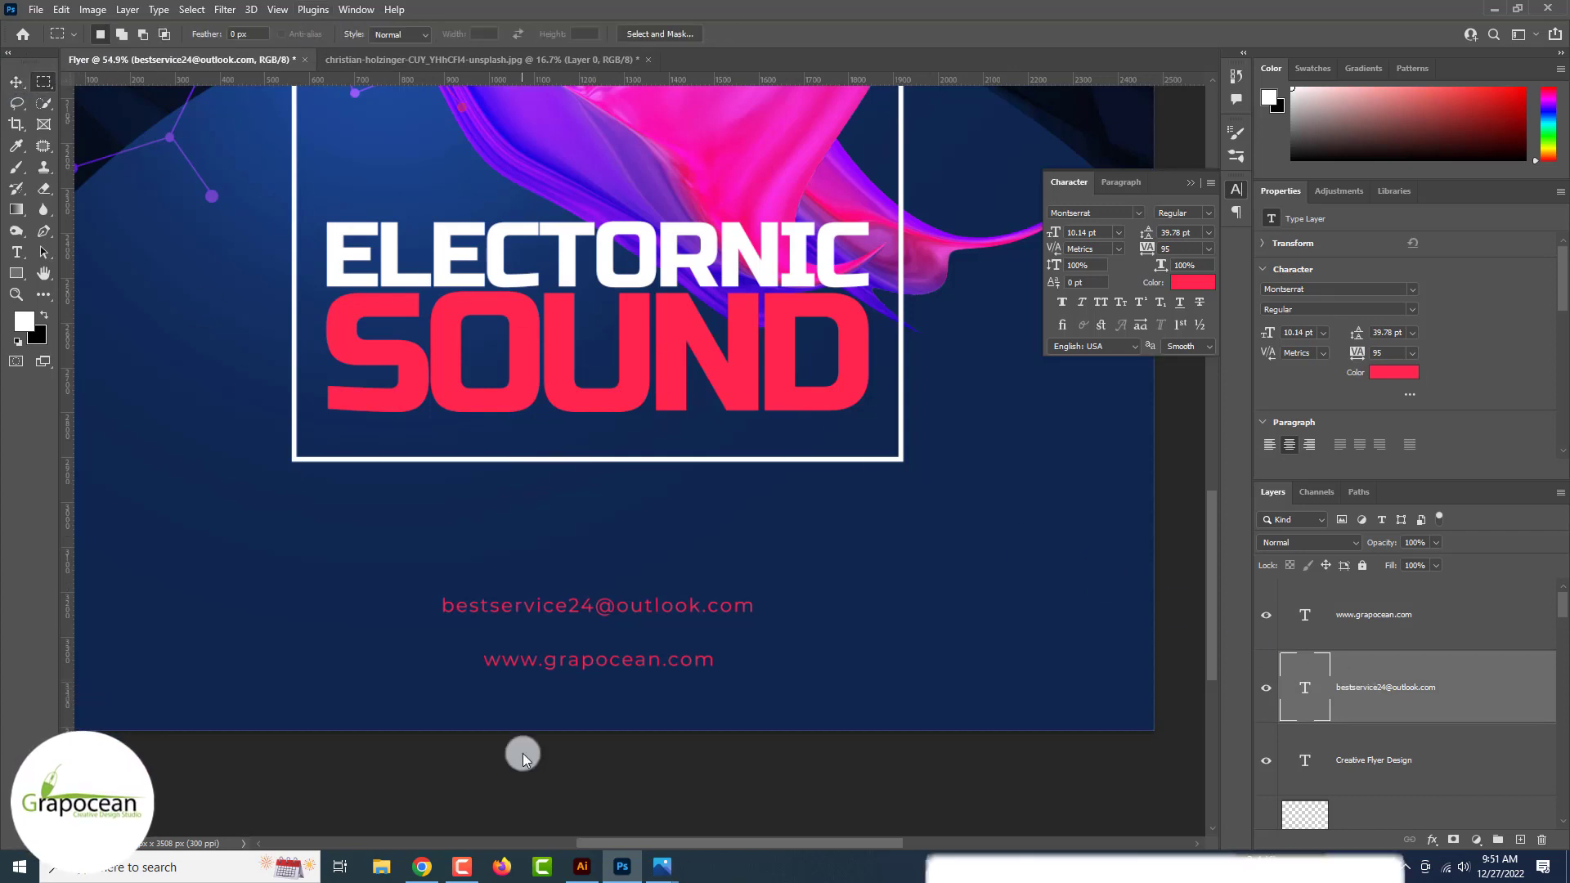
pyautogui.hotkey('ctrl', '-')
pyautogui.hotkey('ctrl', '-')
pyautogui.hotkey('ctrl', '-')
pyautogui.scroll(-5, 523, 759)
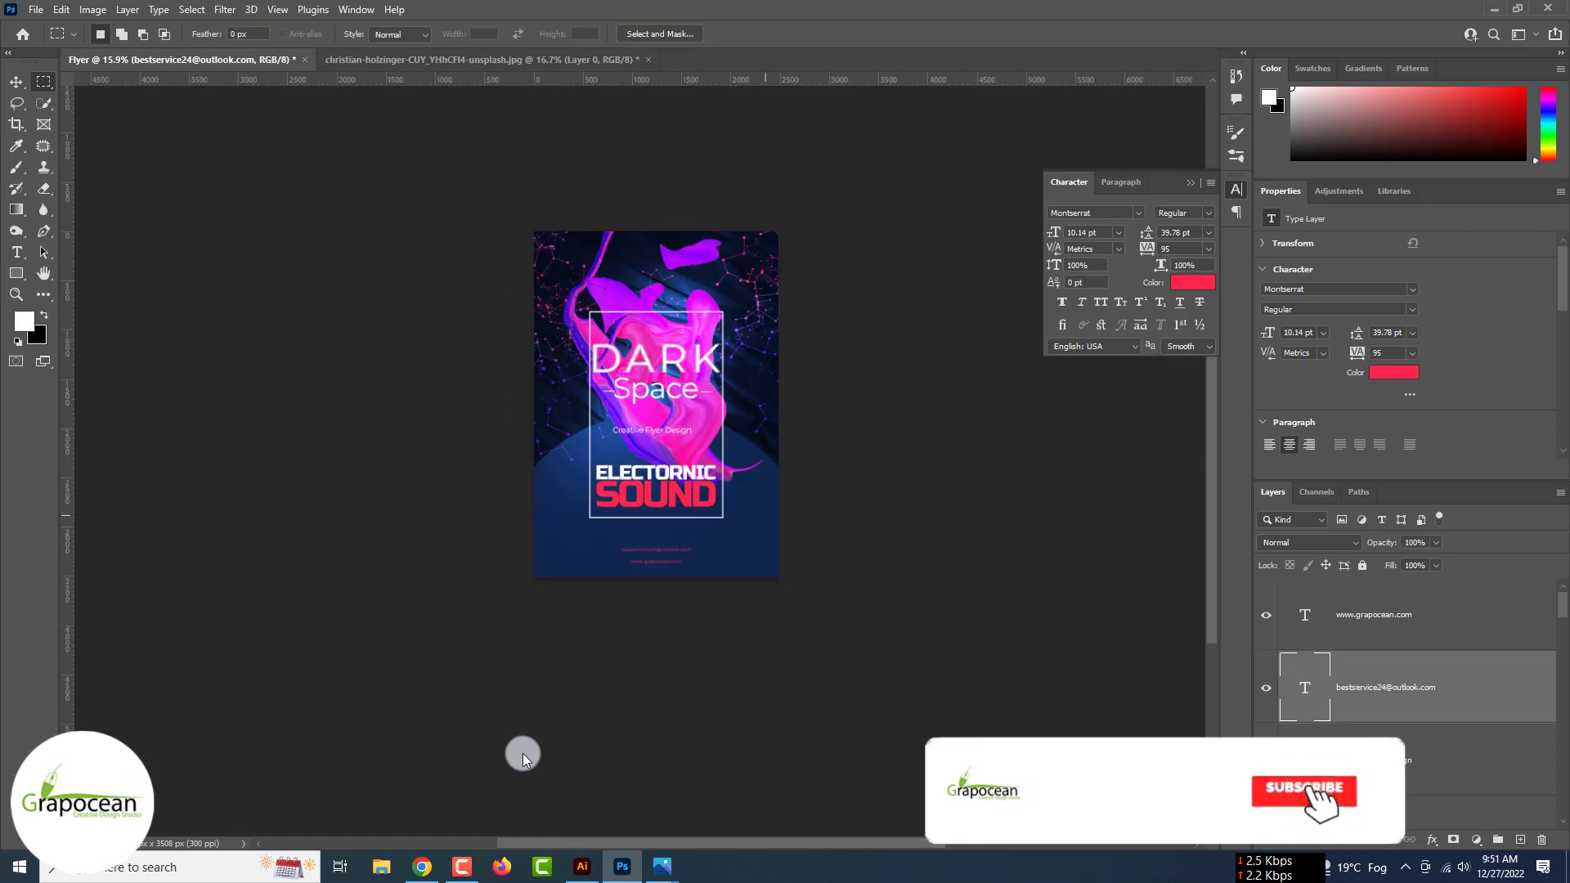
pyautogui.scroll(6, 523, 760)
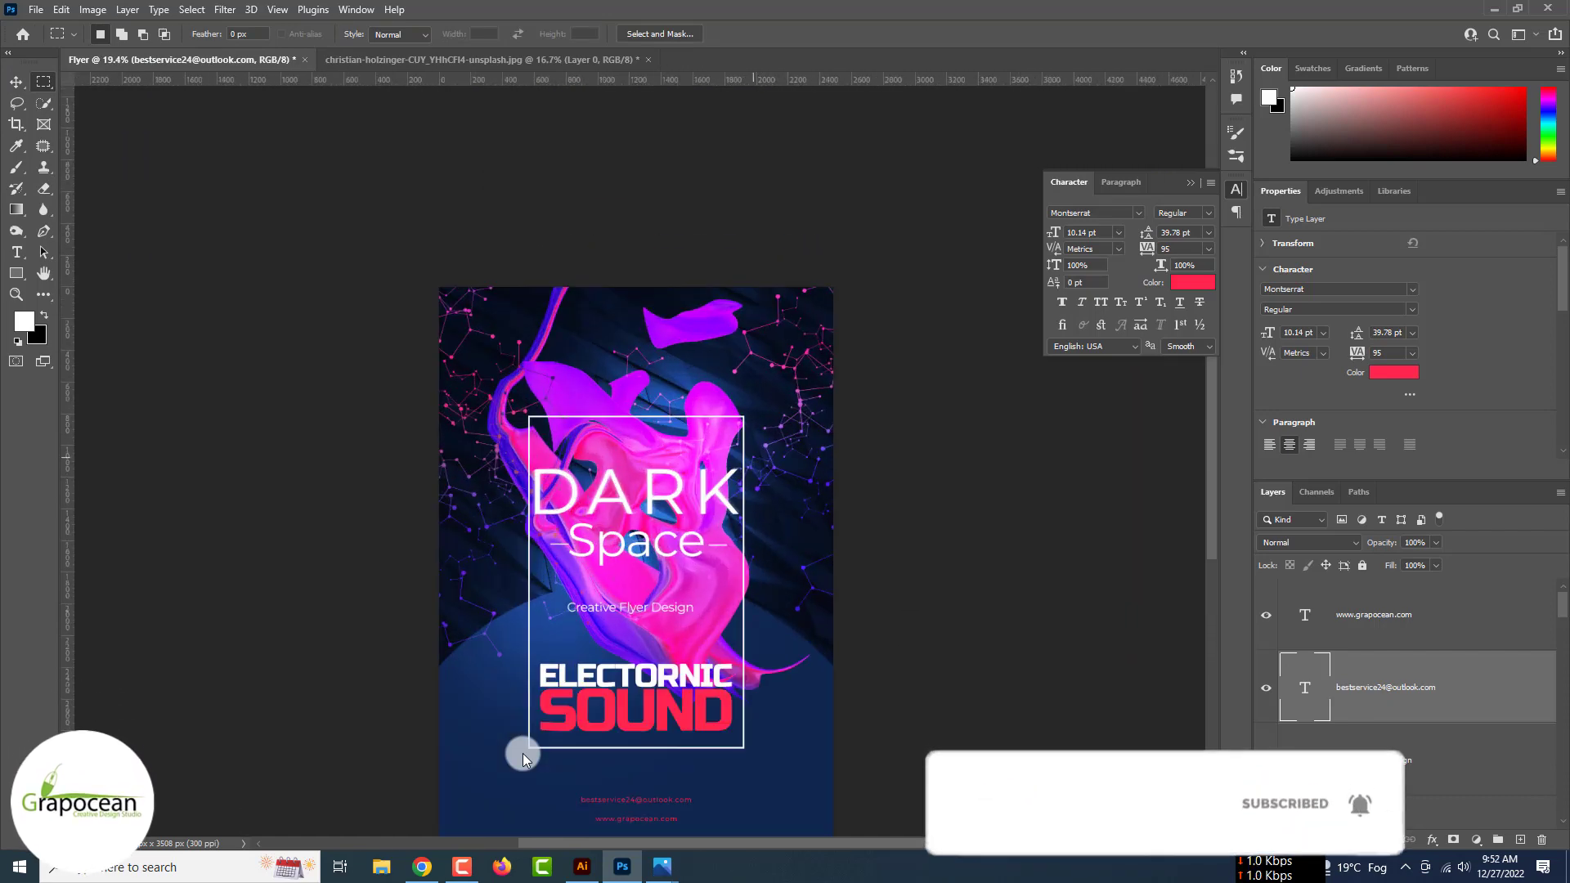
pyautogui.scroll(1, 523, 753)
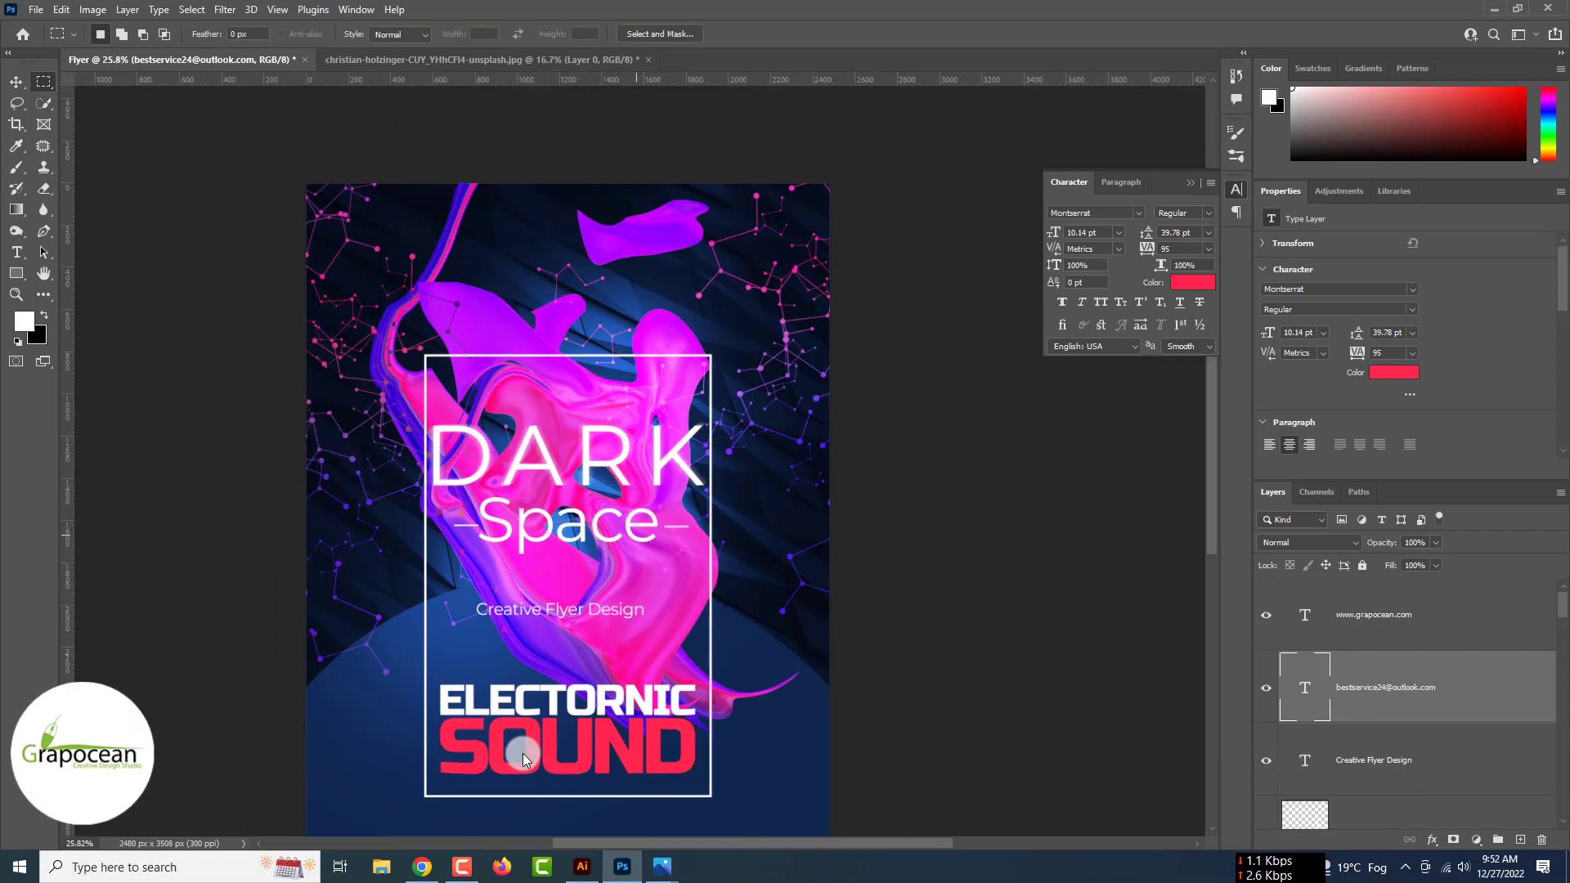
pyautogui.scroll(-1, 522, 753)
pyautogui.click(16, 82)
pyautogui.click(385, 309)
pyautogui.click(731, 410)
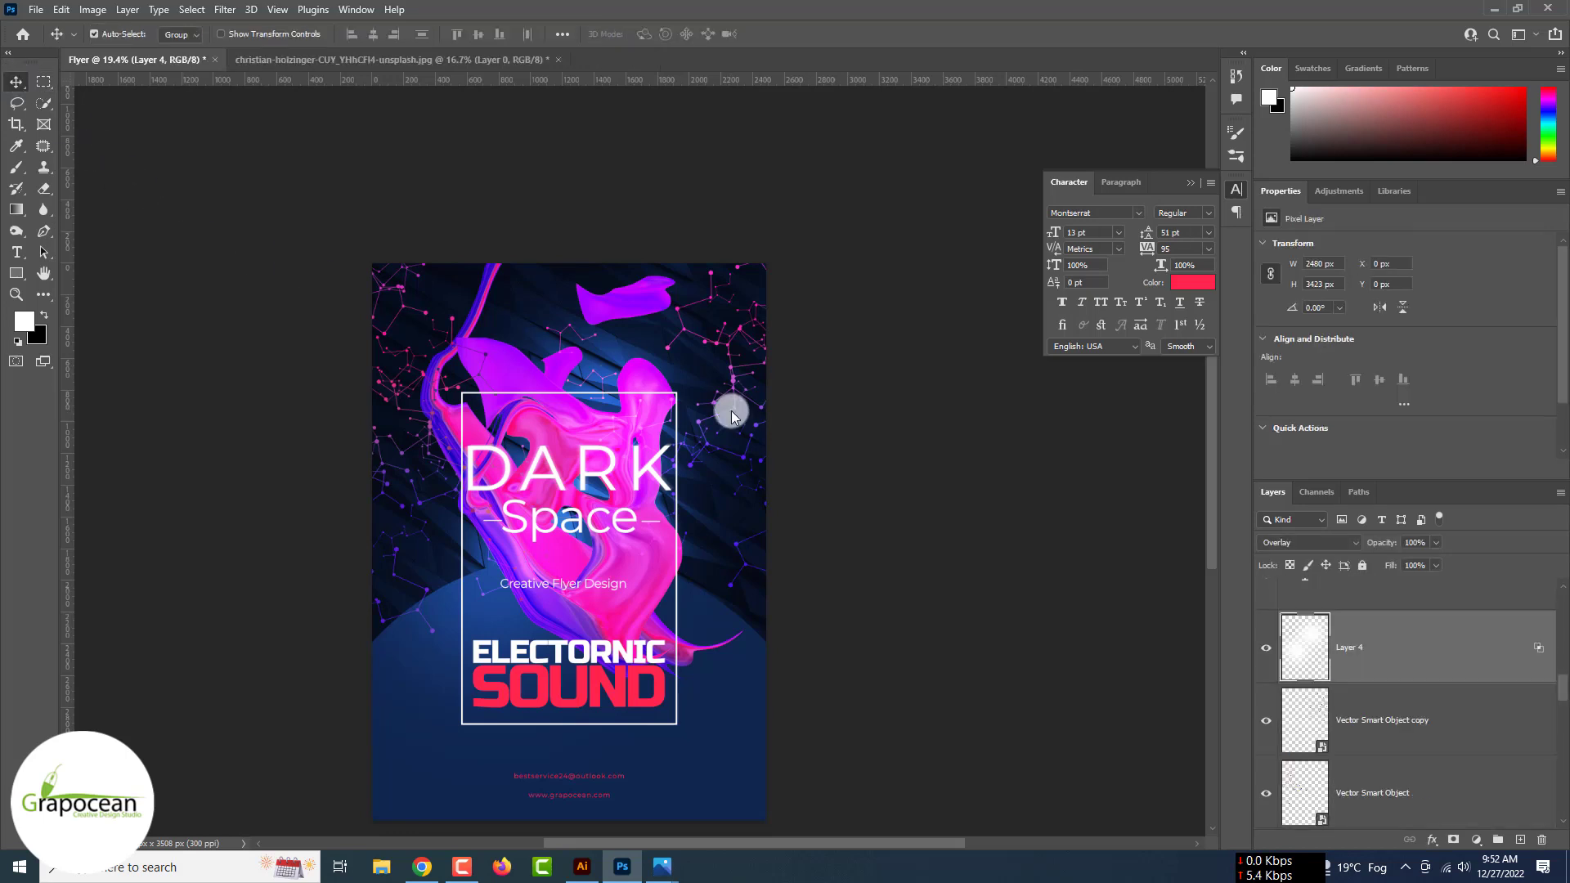
pyautogui.scroll(5, 1426, 606)
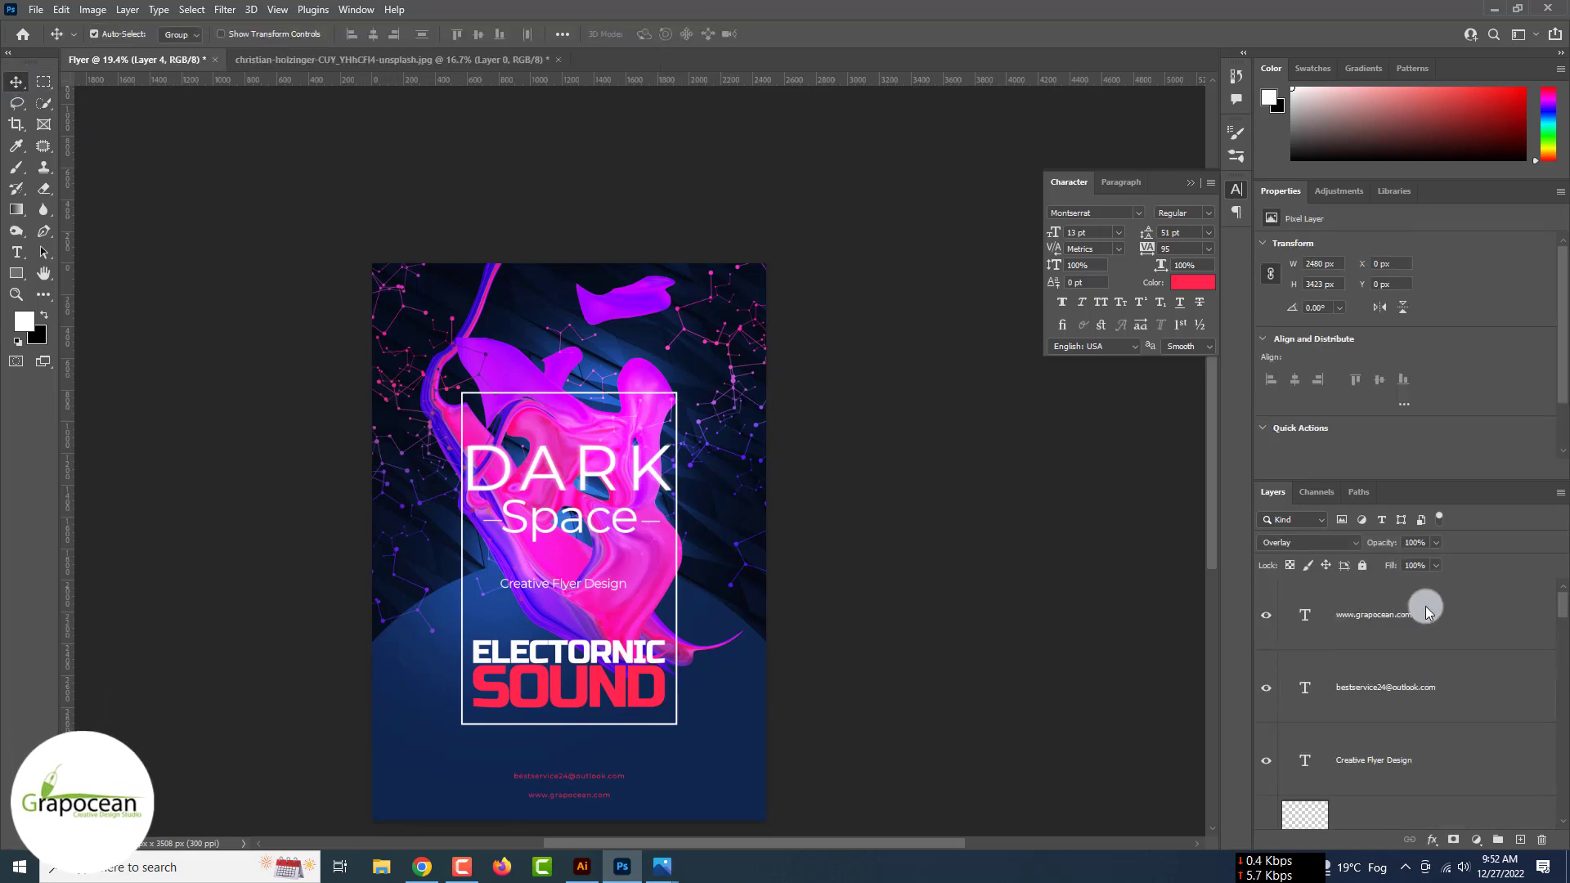
pyautogui.click(1426, 606)
pyautogui.hotkey('ctrl', 'shift', 'alt', 'e')
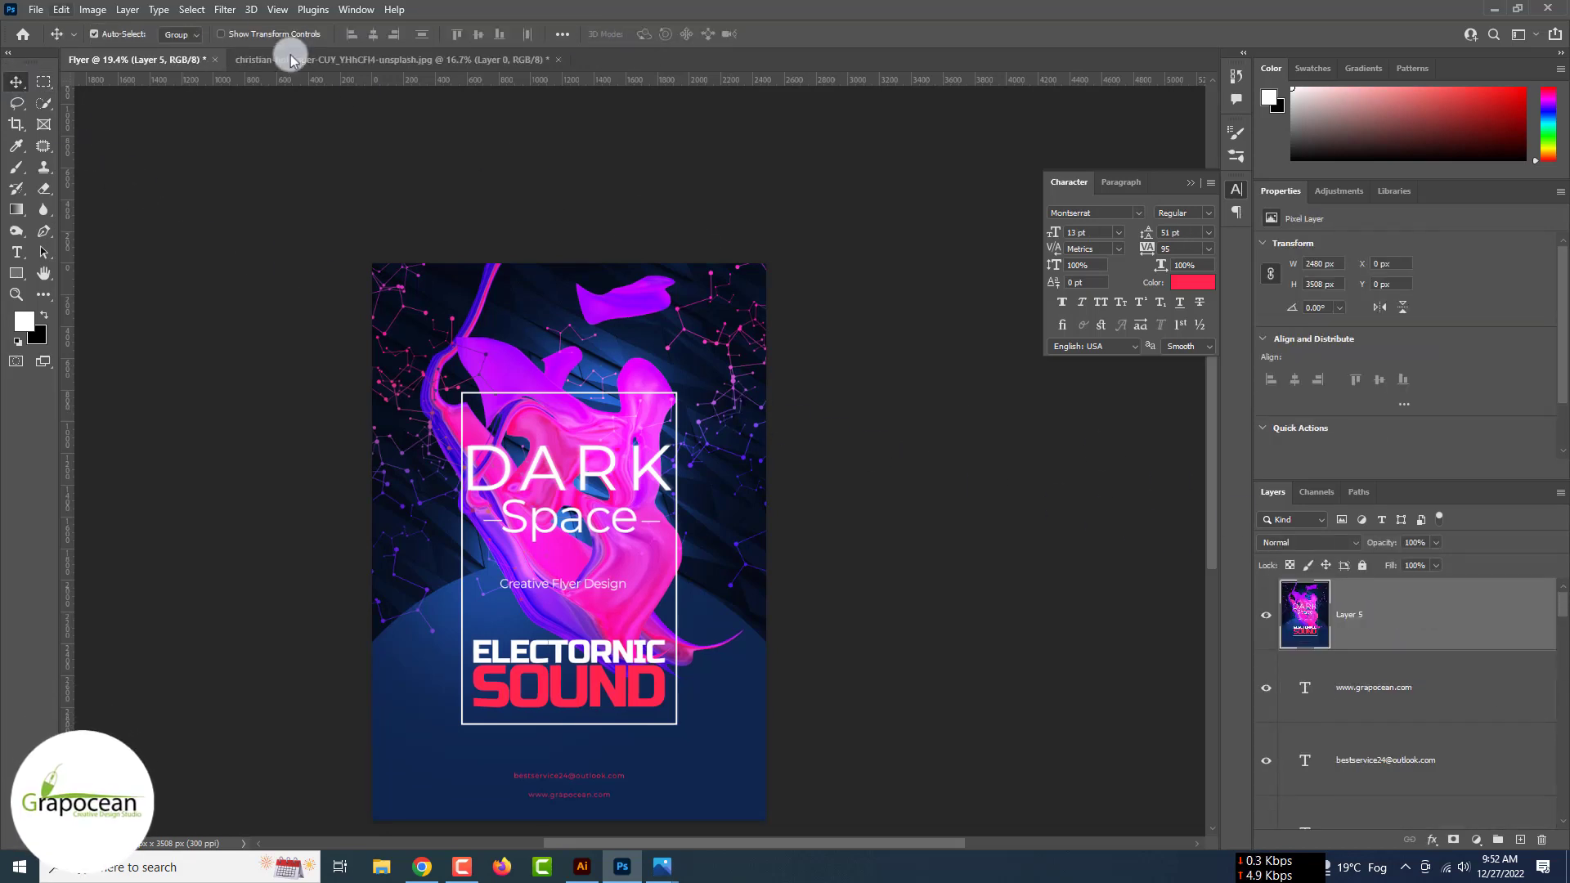
# - Apply a Gaussian Blur to the merged layer
pyautogui.click(193, 10)
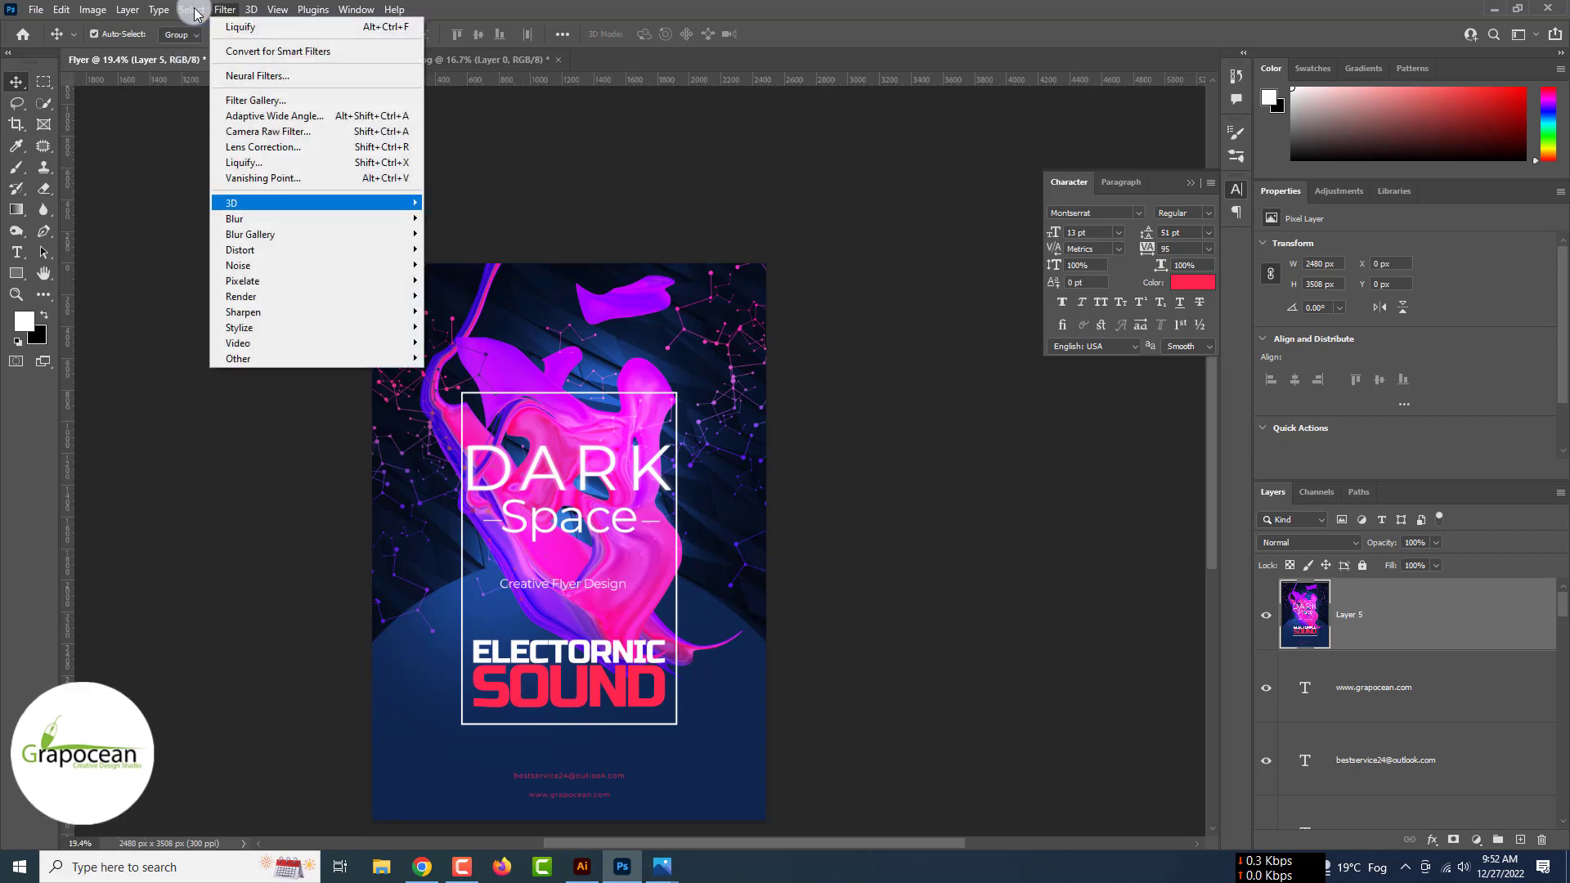
pyautogui.moveTo(327, 209)
pyautogui.click(462, 281)
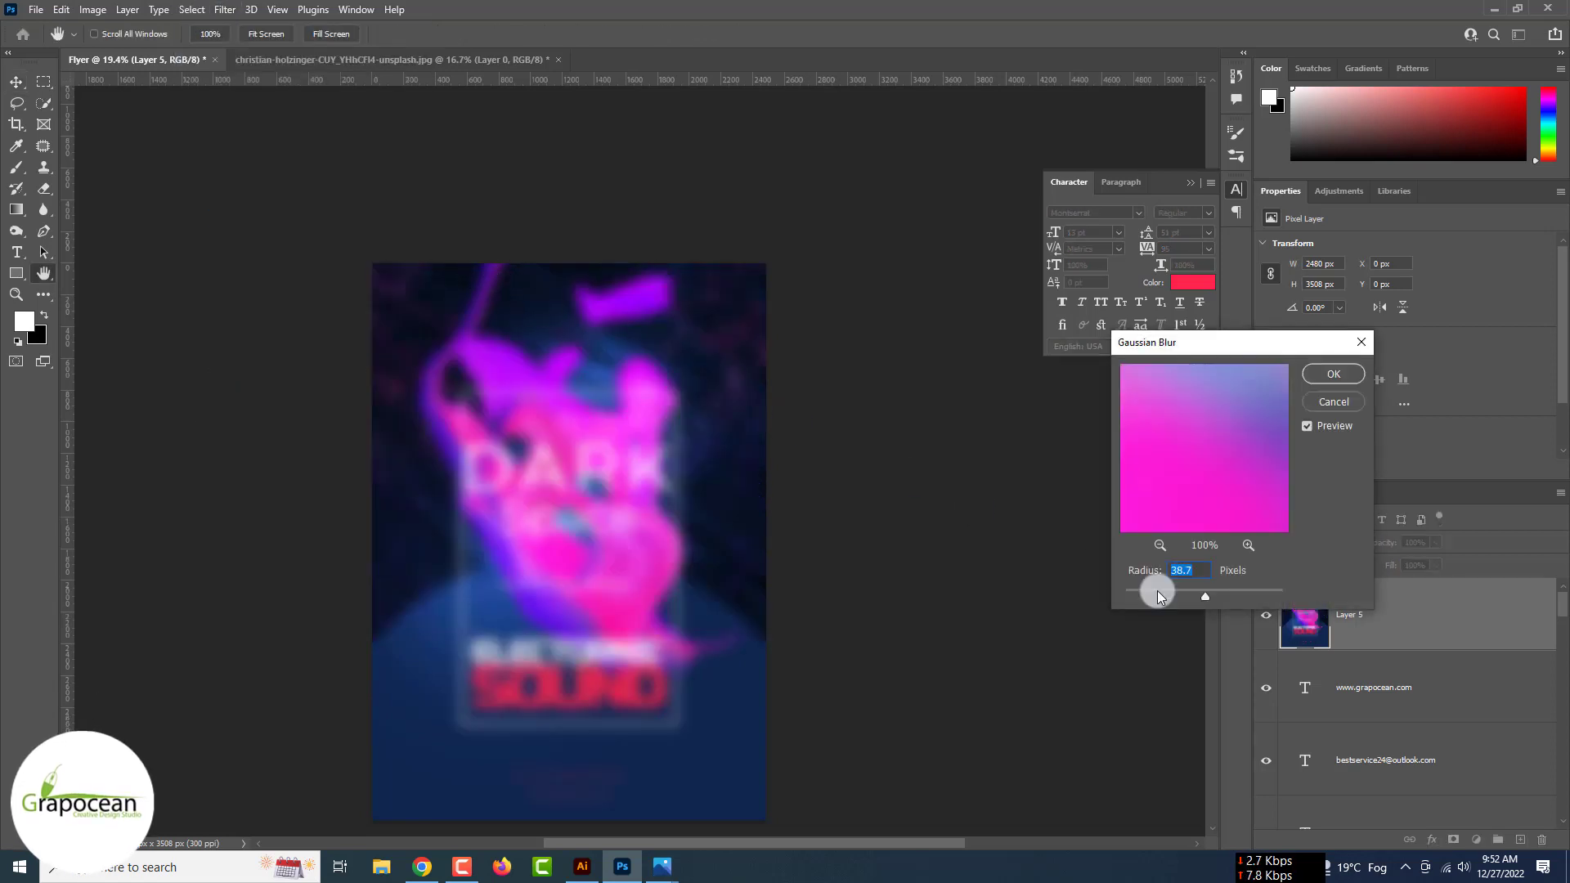
pyautogui.moveTo(1157, 590); pyautogui.dragTo(1209, 590)
pyautogui.click(1333, 376)
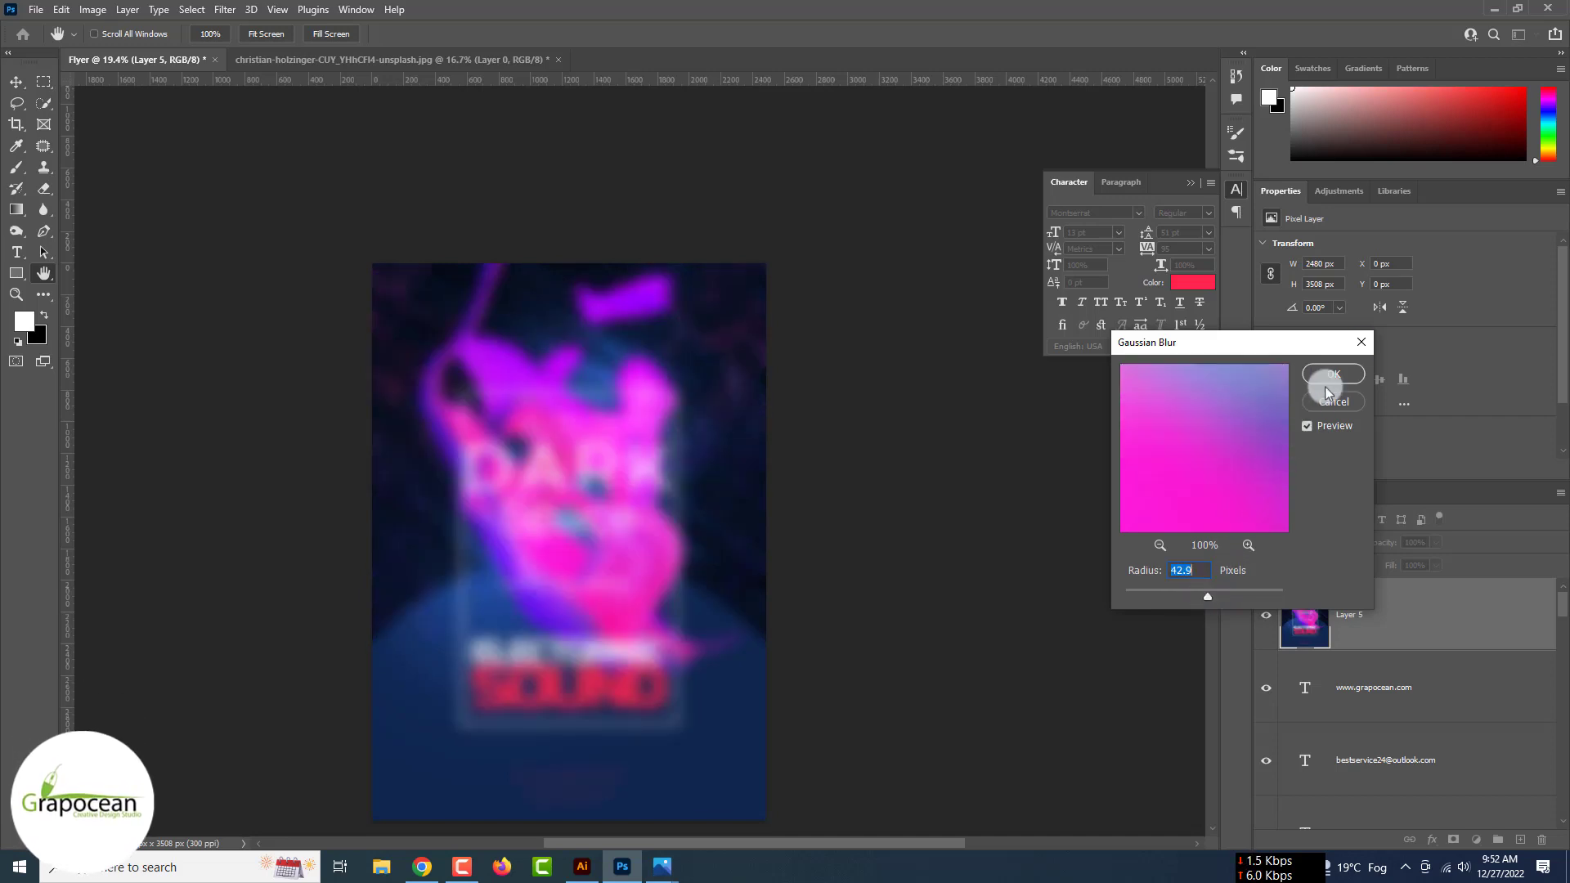
# - Add an inverted mask and paint blur back along the sides, keeping the contact lines sharp
pyautogui.click(1453, 840)
pyautogui.hotkey('ctrl', 'i')
pyautogui.click(15, 169)
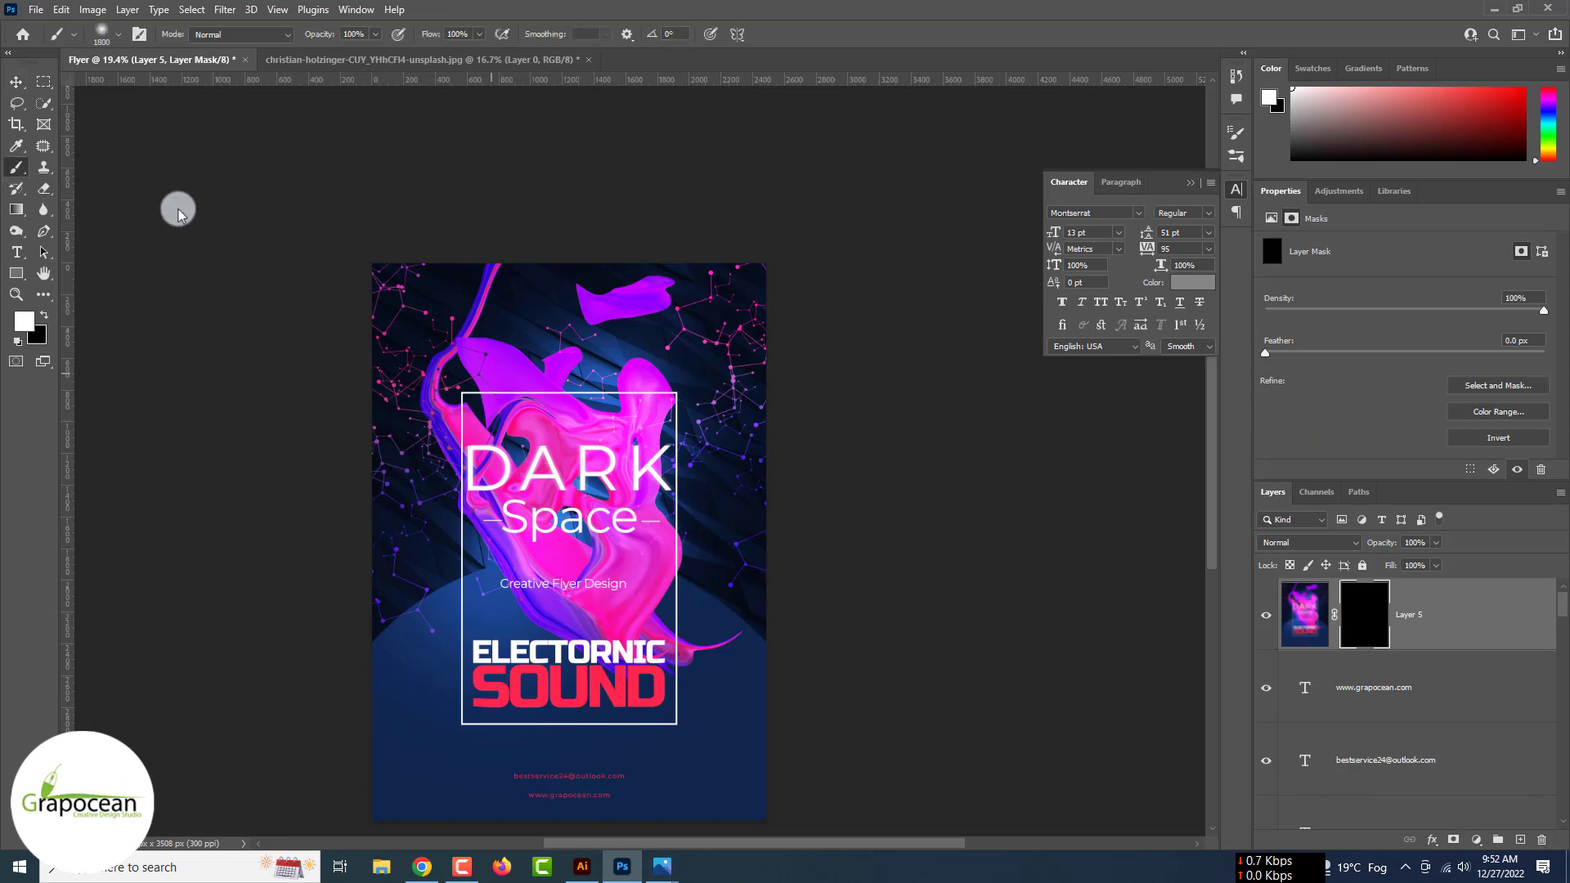
pyautogui.moveTo(347, 260); pyautogui.dragTo(296, 482)
pyautogui.moveTo(810, 303); pyautogui.dragTo(857, 599)
pyautogui.scroll(-3, 851, 621)
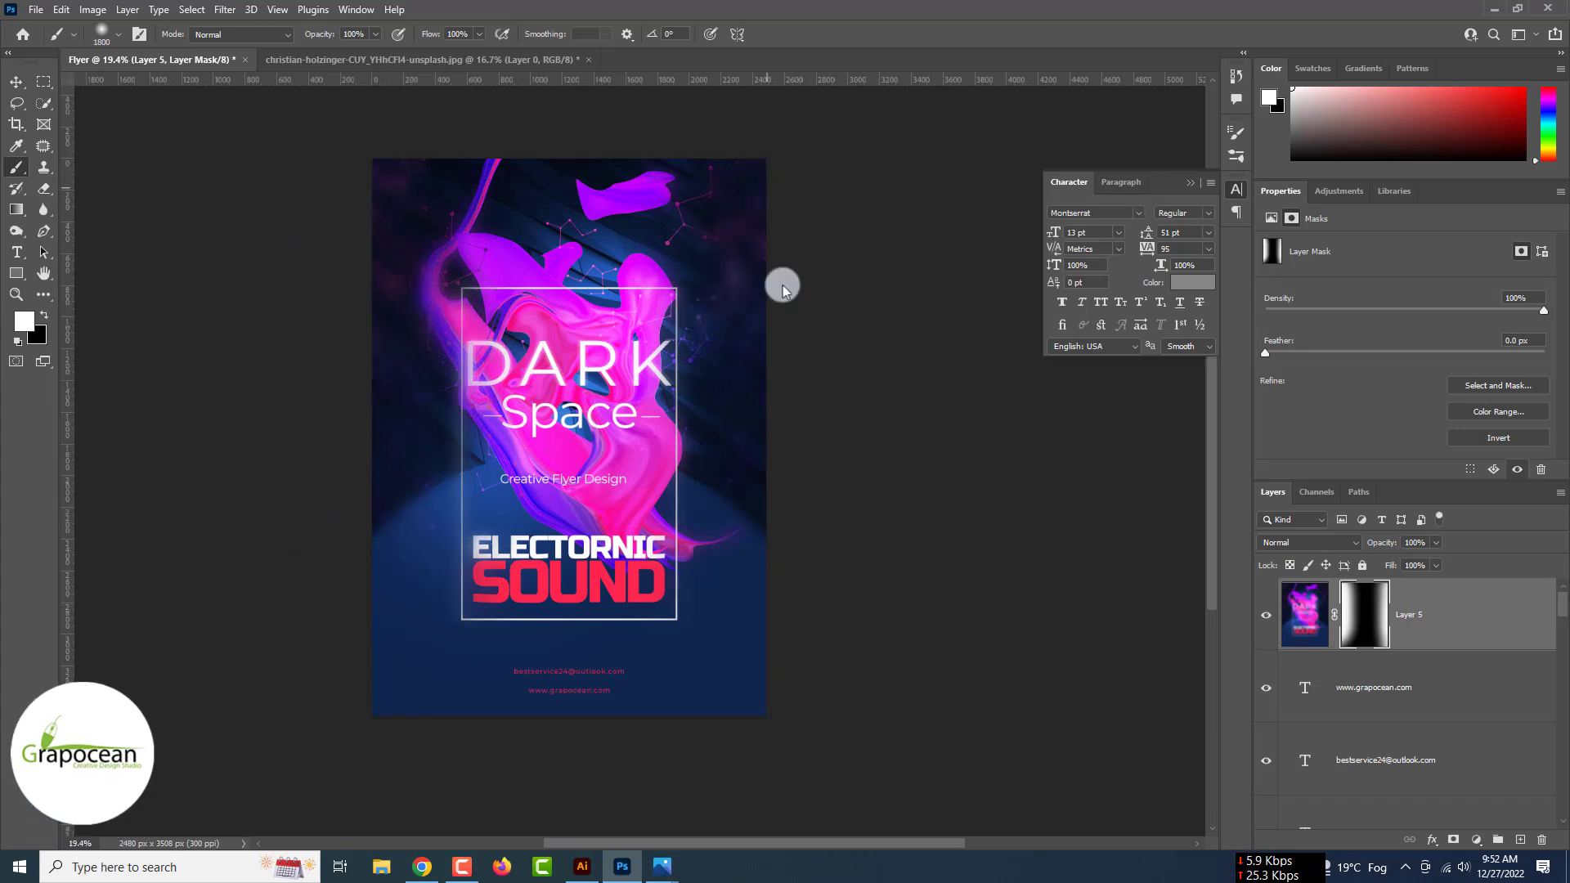
pyautogui.scroll(-3, 788, 701)
pyautogui.scroll(2, 698, 601)
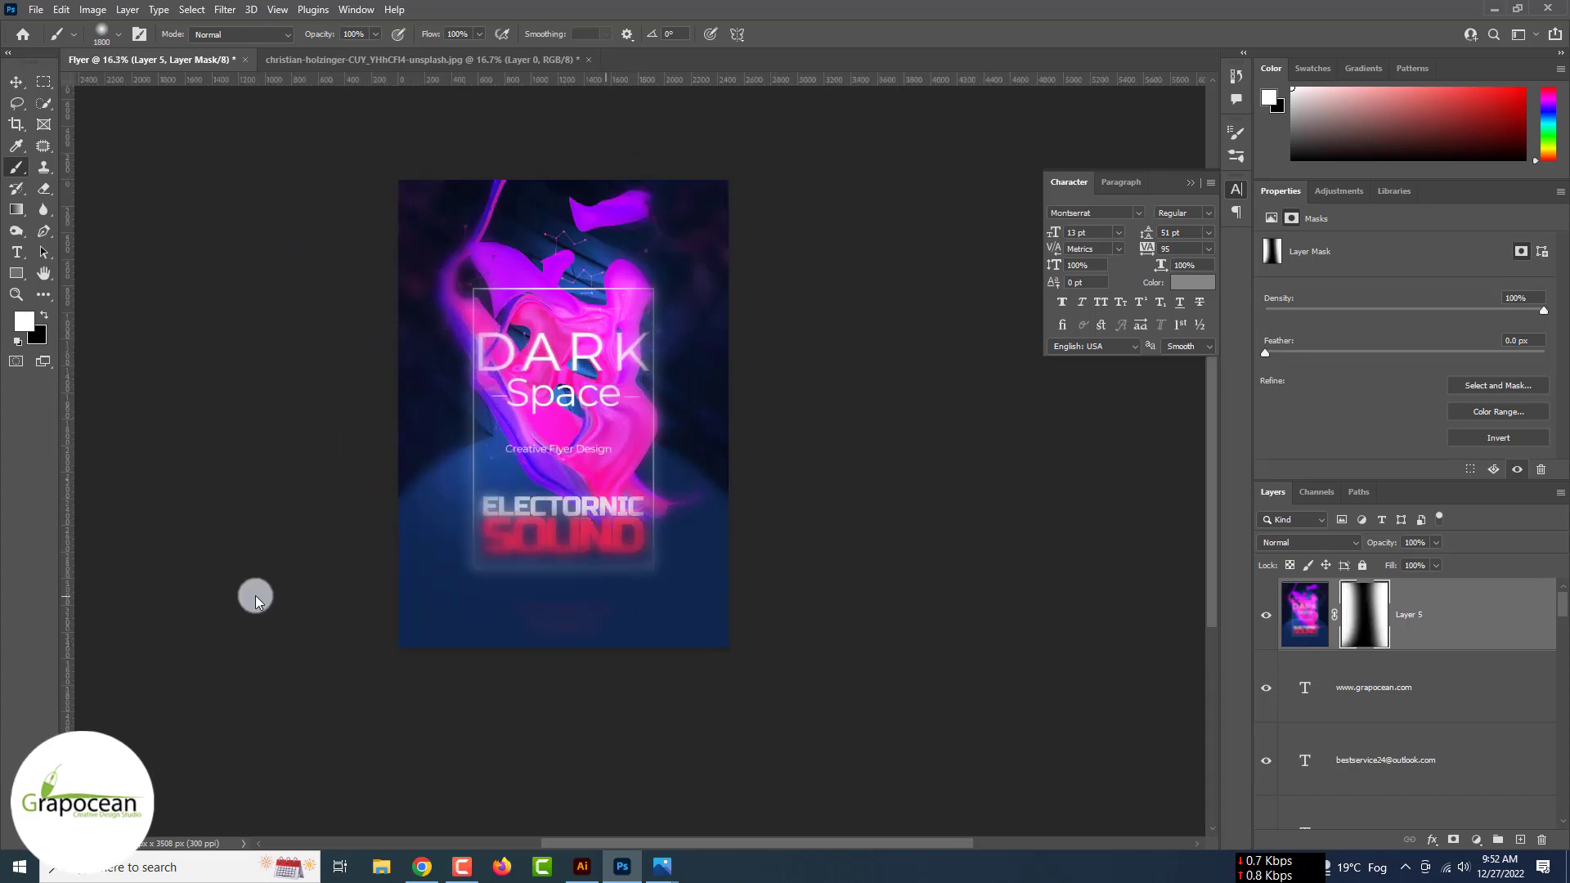
pyautogui.moveTo(320, 524); pyautogui.dragTo(983, 504)
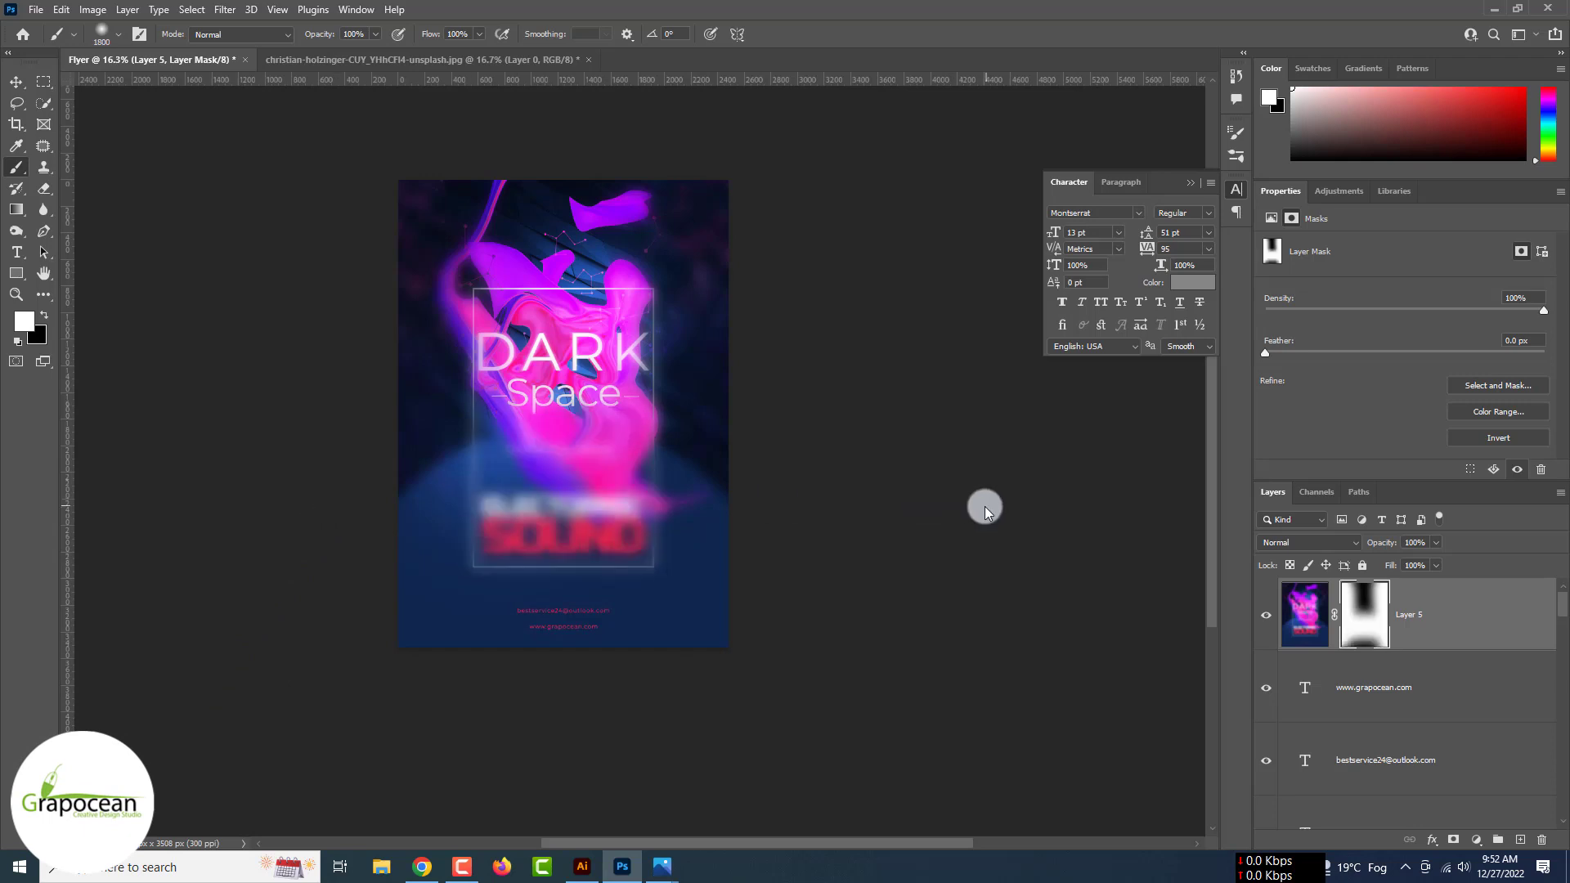
# - With a smaller brush at 53% opacity, softly reveal blur over the lower flyer and top right
pyautogui.press('[')
pyautogui.press('[')
pyautogui.moveTo(318, 35); pyautogui.dragTo(278, 38)
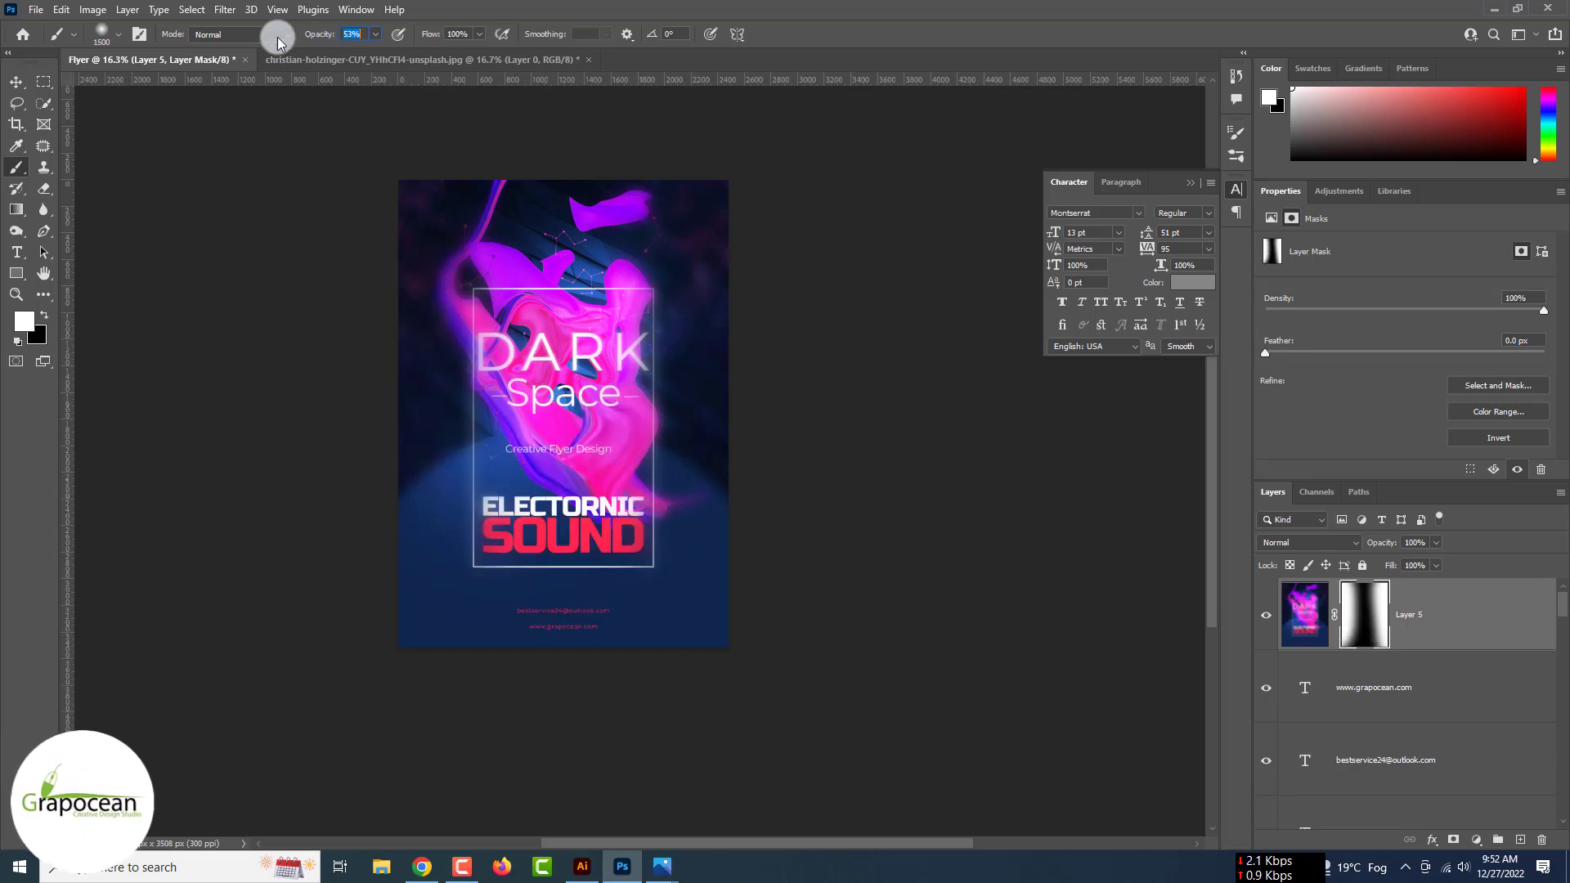
pyautogui.moveTo(683, 506); pyautogui.dragTo(753, 528)
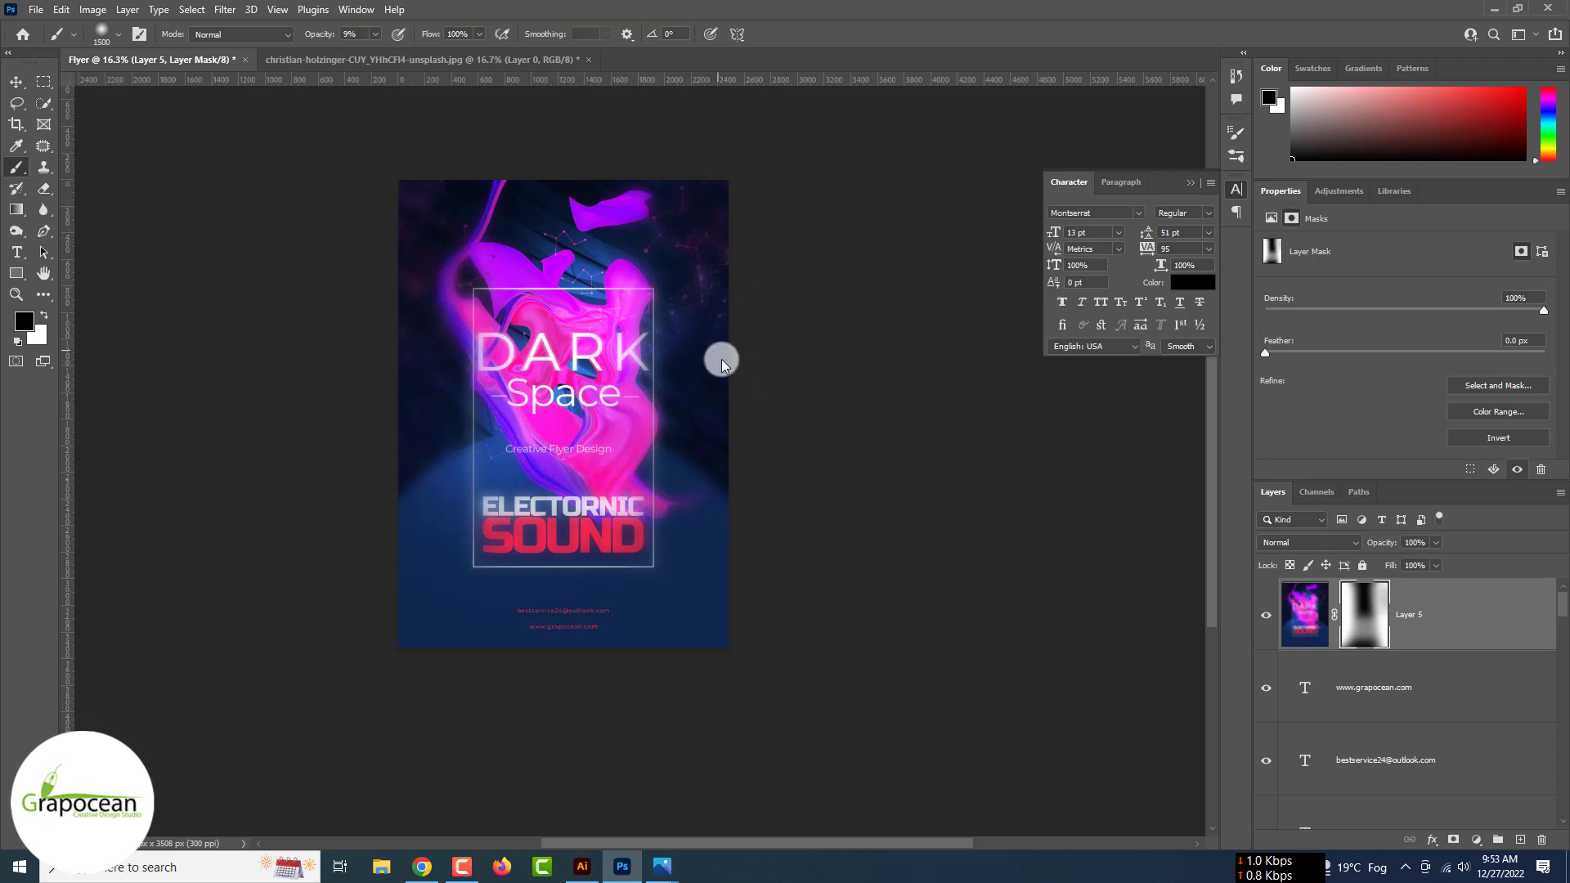
pyautogui.moveTo(722, 360)
pyautogui.mouseDown()
pyautogui.moveTo(710, 295)
pyautogui.moveTo(474, 313)
pyautogui.moveTo(576, 329)
pyautogui.moveTo(738, 317)
pyautogui.moveTo(463, 305)
pyautogui.moveTo(613, 512)
pyautogui.mouseUp()
pyautogui.scroll(-5, 806, 589)
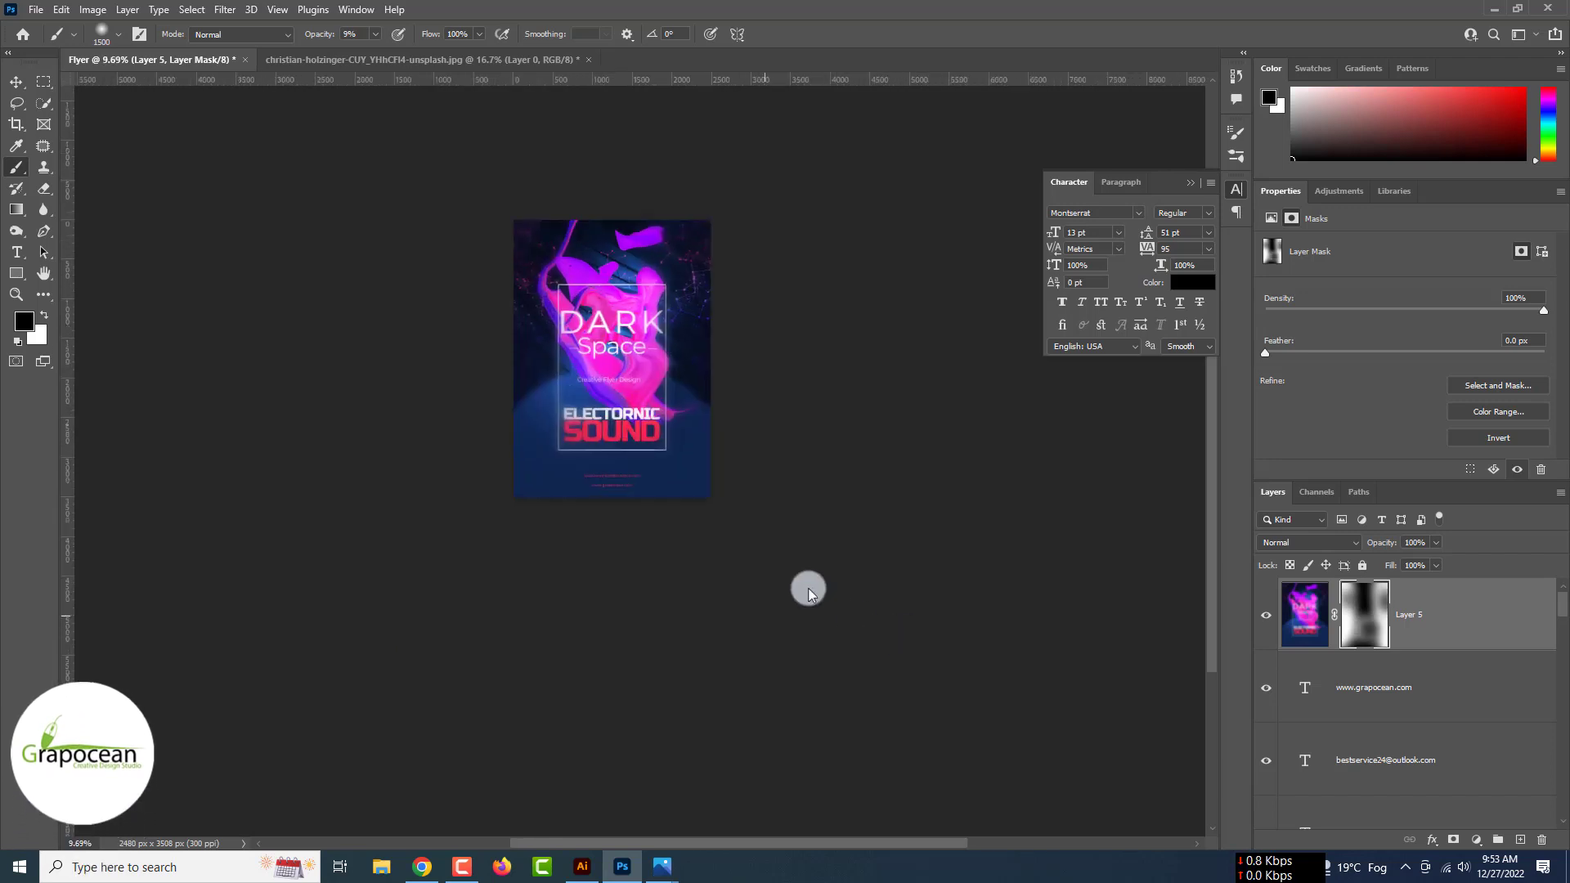
pyautogui.scroll(4, 643, 324)
pyautogui.click(16, 82)
pyautogui.scroll(4, 18, 84)
pyautogui.scroll(-4, 18, 85)
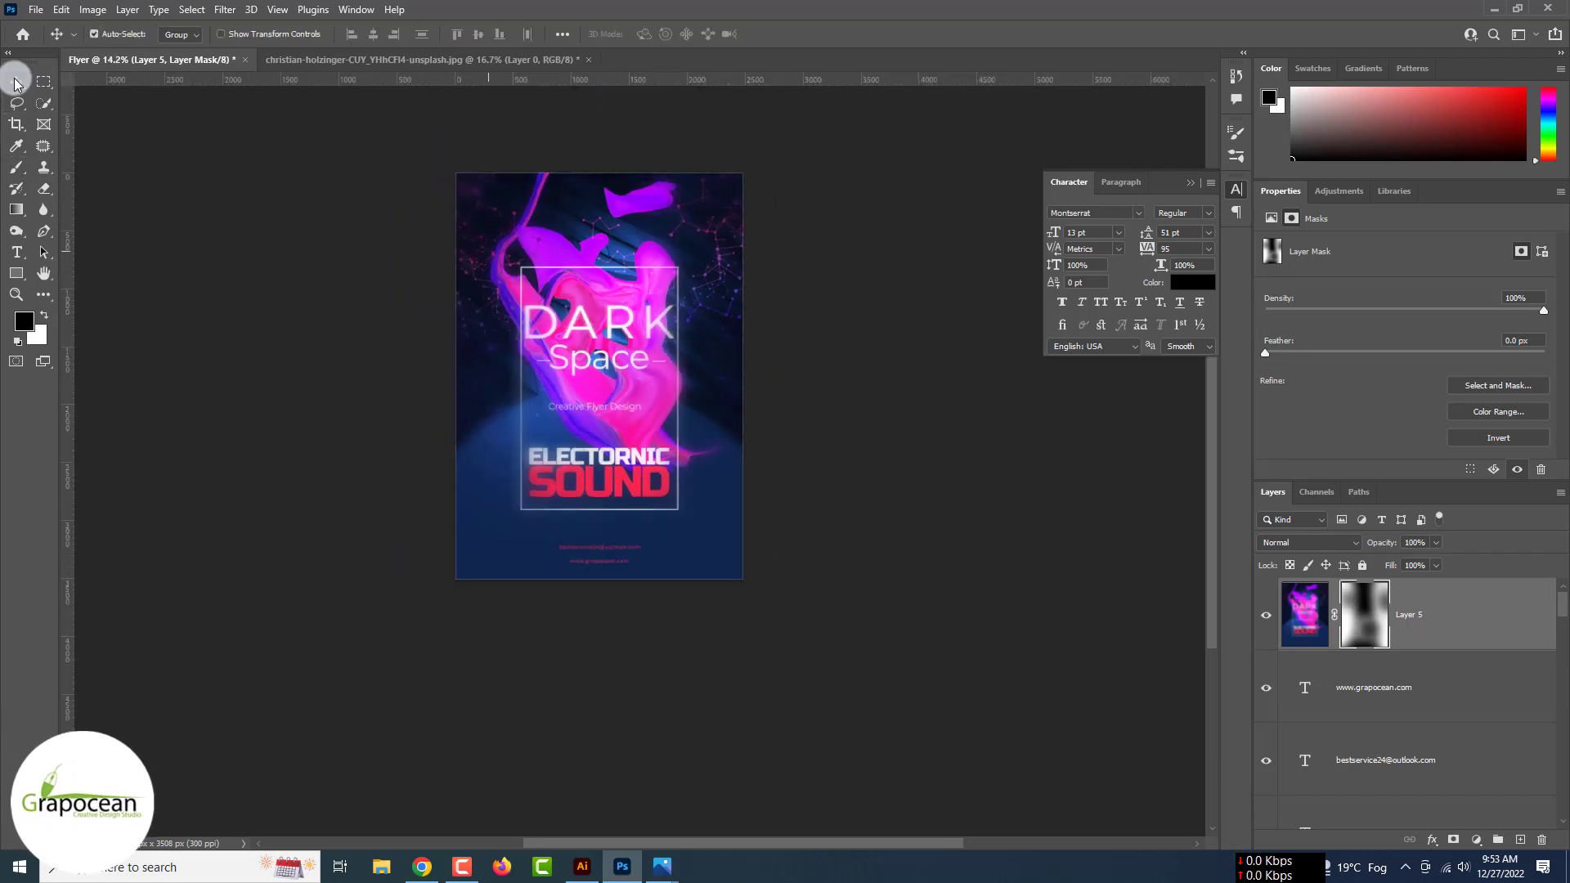